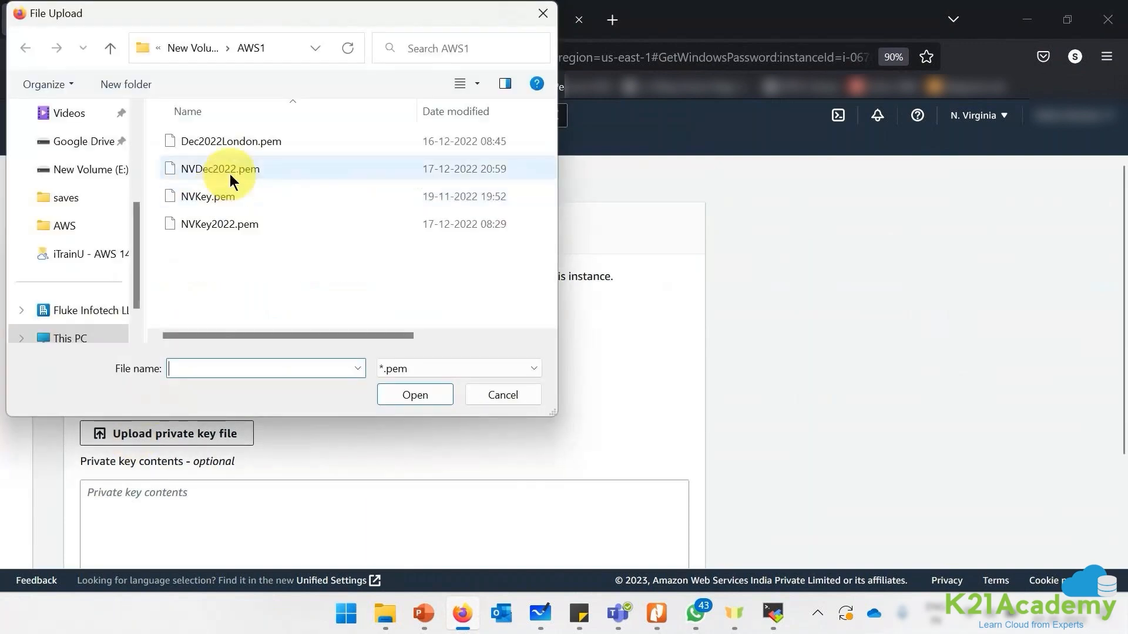
- Decrypt the Administrator password with NVDec2022.pem, copy it, then download and open App1.rdp
double_click(230, 171)
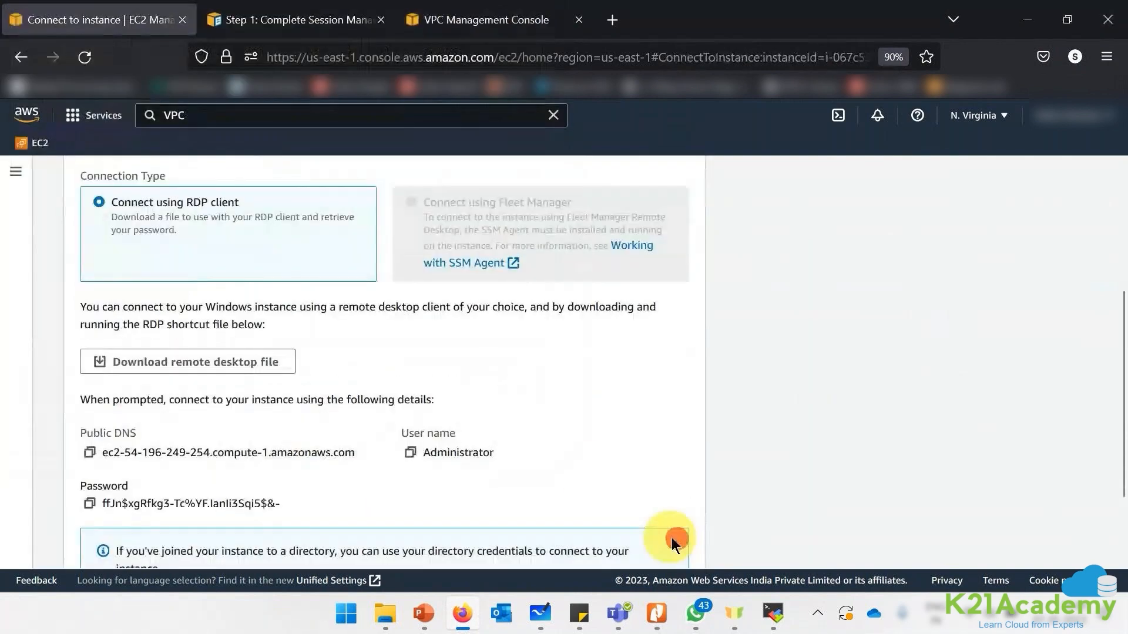
scroll(586, 476, "down", 2)
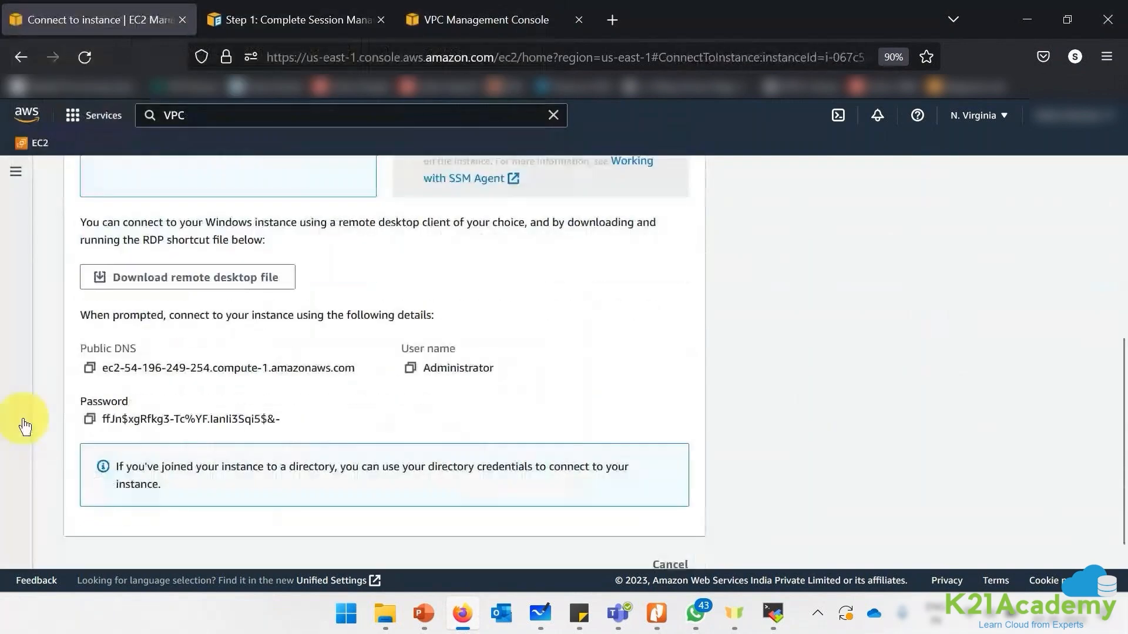
left_click(89, 418)
left_click(207, 283)
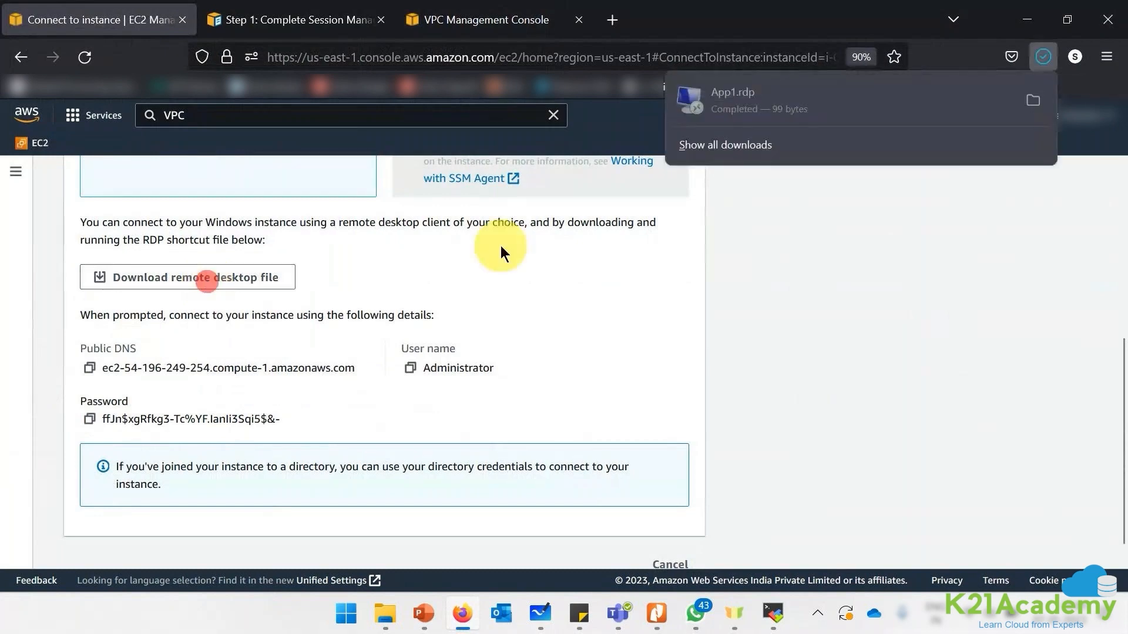
left_click(869, 101)
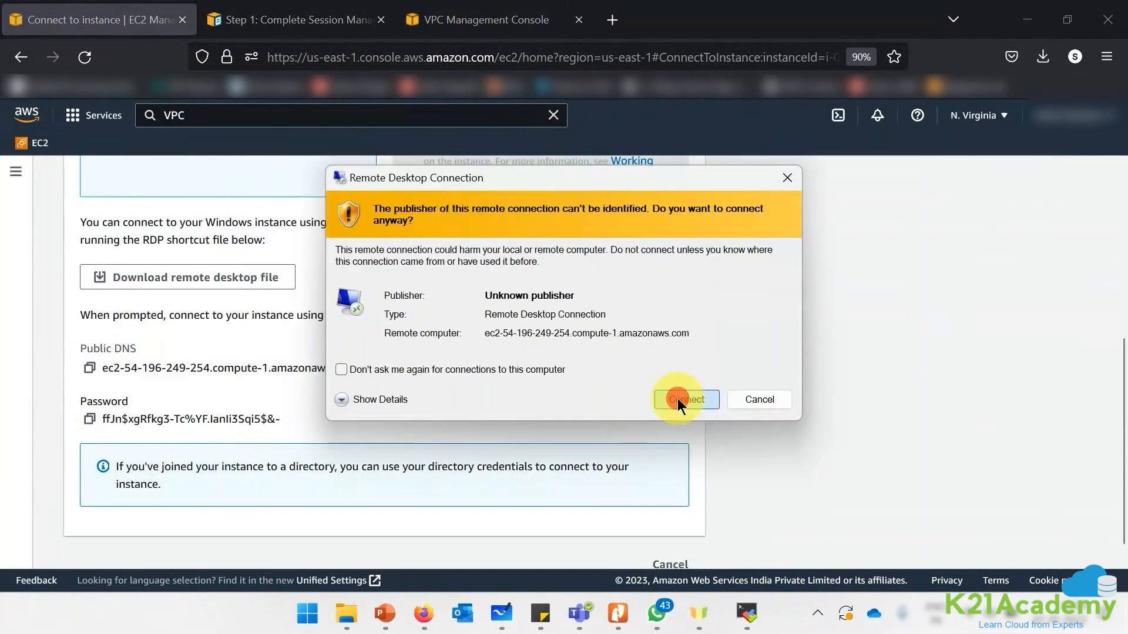
- Connect as Administrator with the pasted password, accept the certificate warning, then bring up Whiteboard
left_click(678, 398)
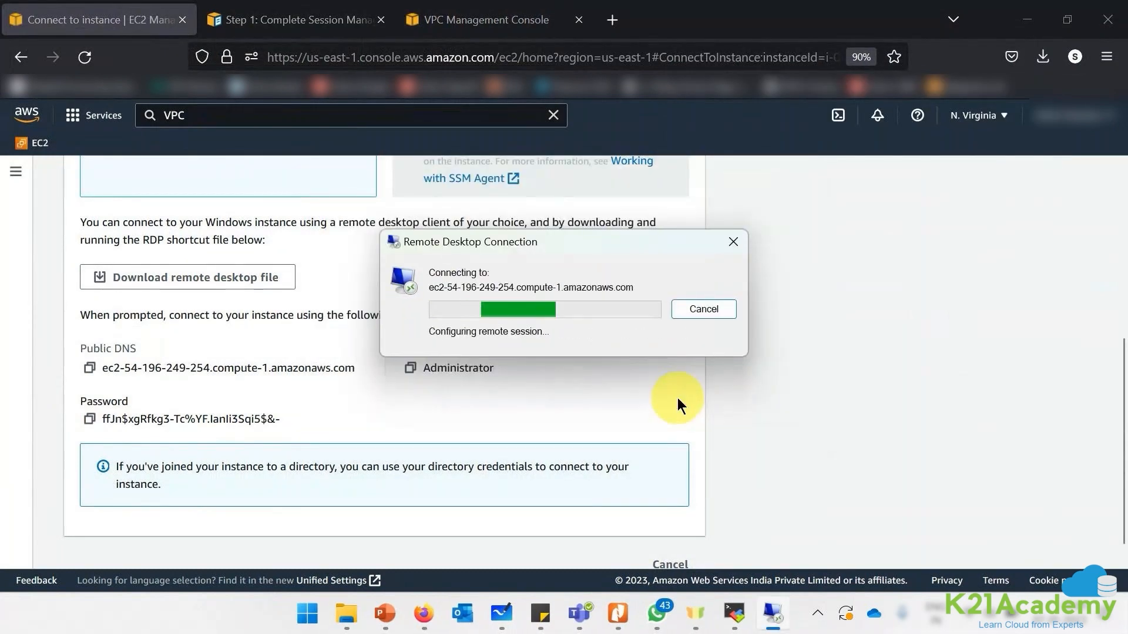
key("ctrl+v")
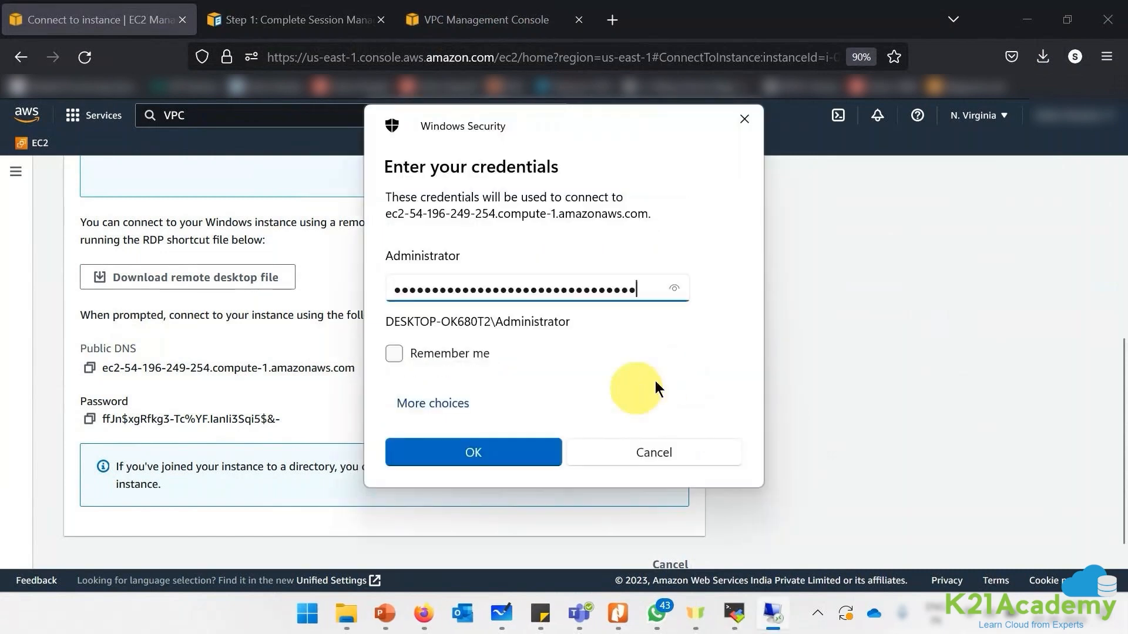
left_click(432, 452)
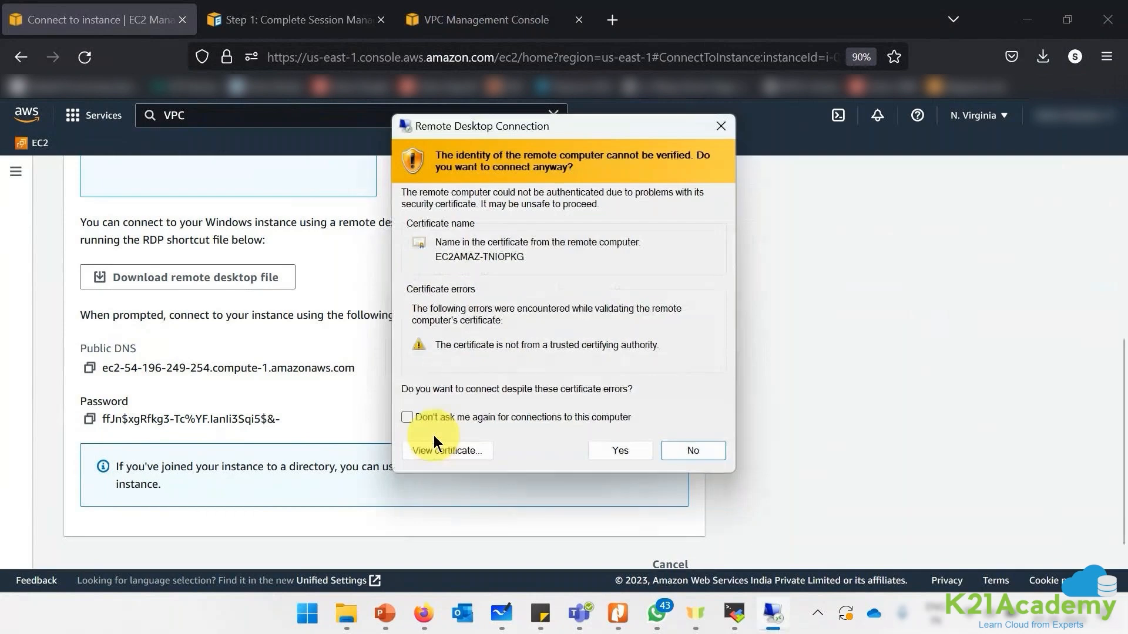
left_click(601, 452)
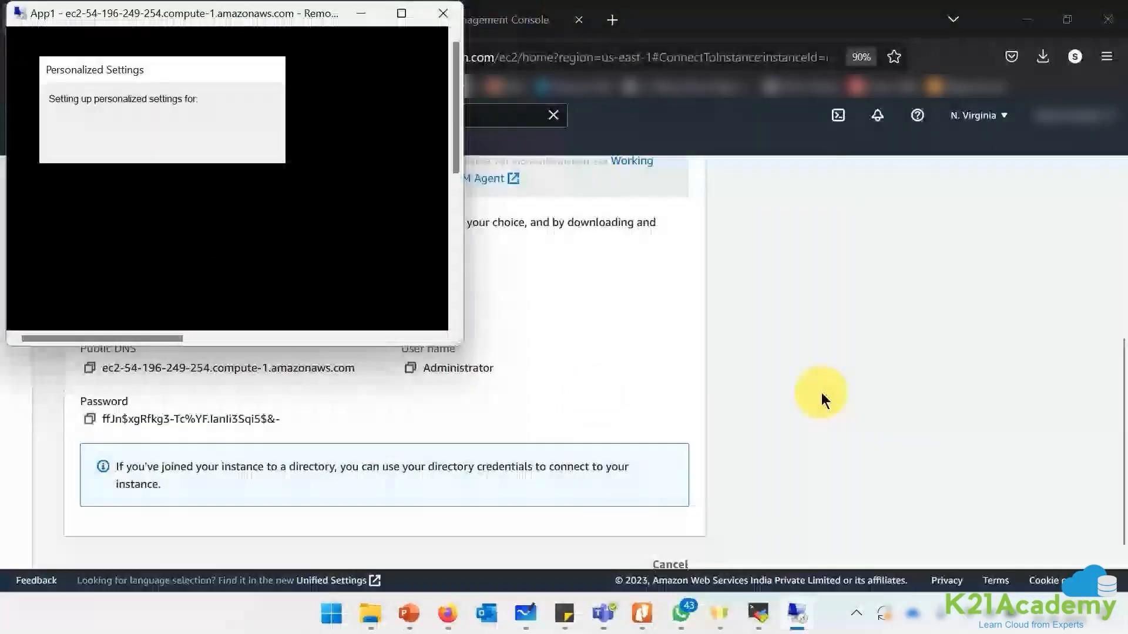
left_click(821, 393)
left_click(501, 613)
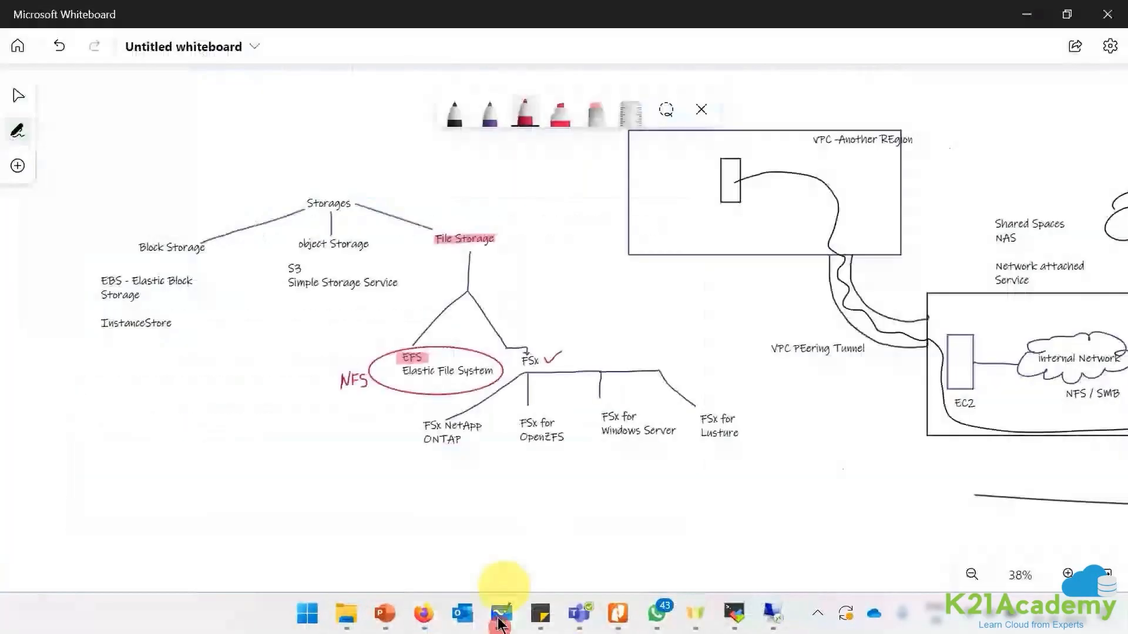
- Draw the purple VPC boundary and a red box for the primary application
left_click(624, 497)
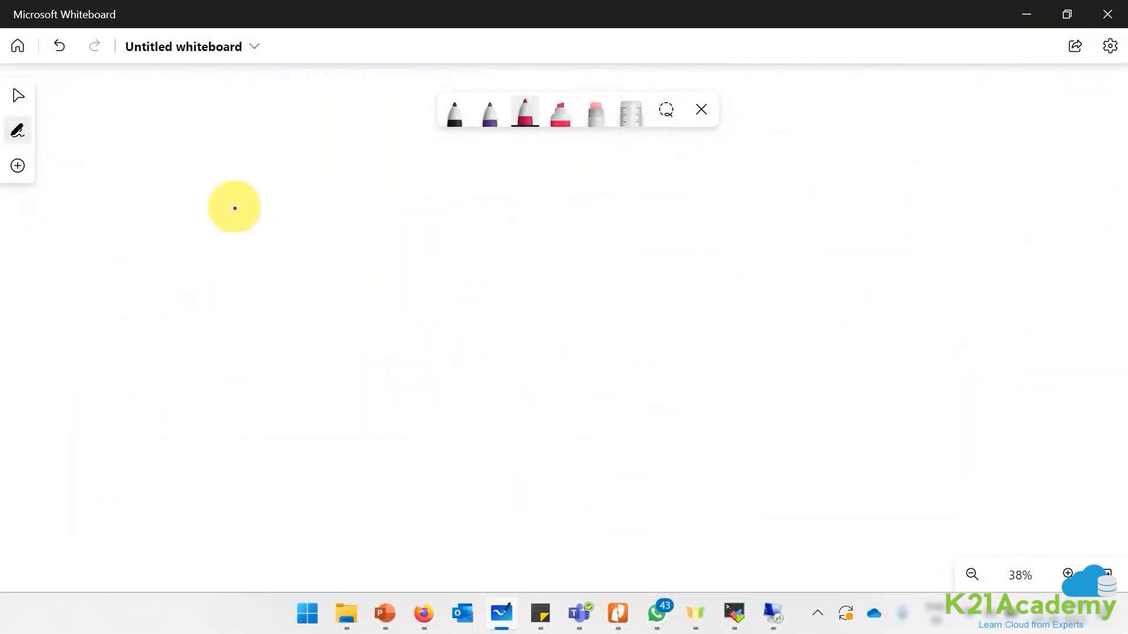
left_click(17, 130)
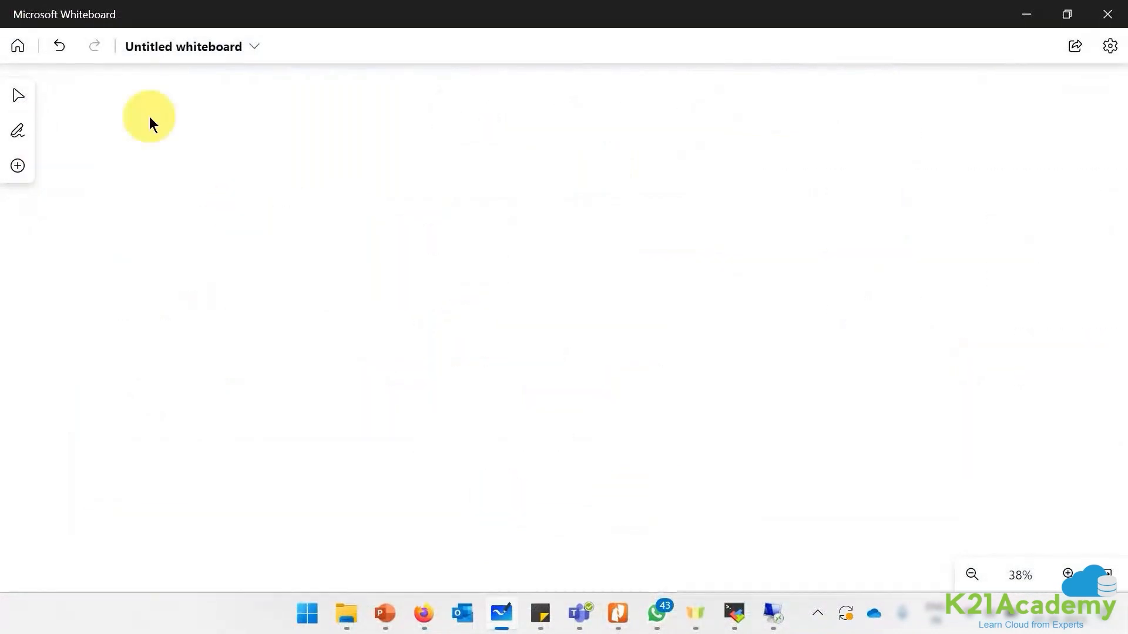
left_click(149, 116)
left_click(18, 130)
left_click(489, 112)
left_click(1110, 46)
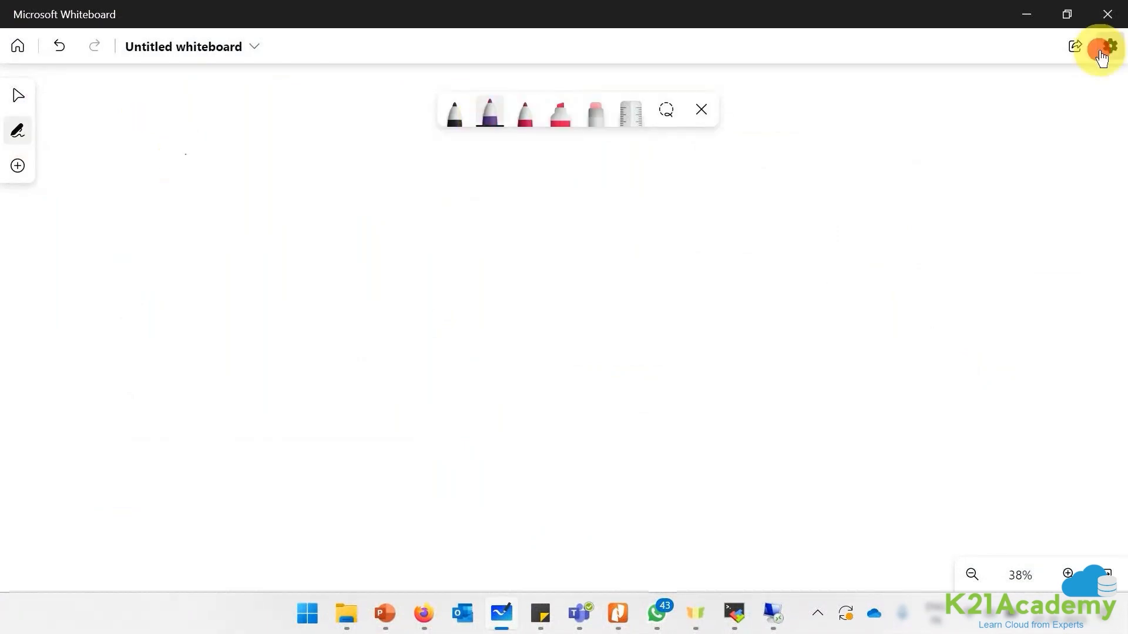
mouse_move(165, 163)
left_mouse_down()
mouse_move(124, 516)
mouse_move(523, 493)
mouse_move(1038, 181)
mouse_move(164, 189)
left_mouse_up()
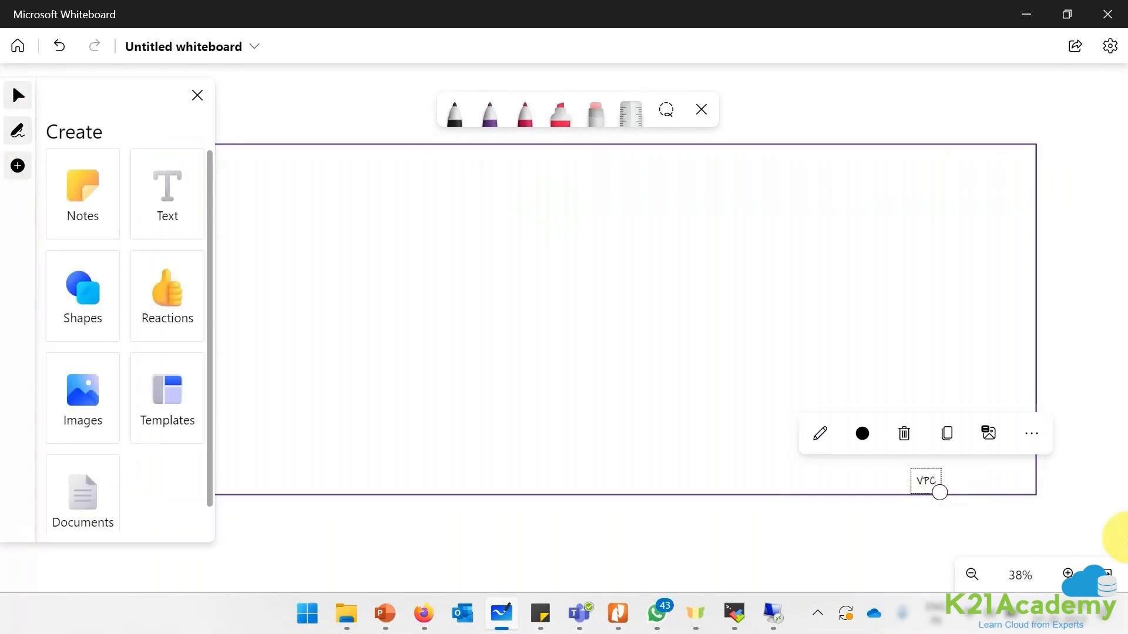
scroll(1093, 528, "up", 1)
left_click(525, 111)
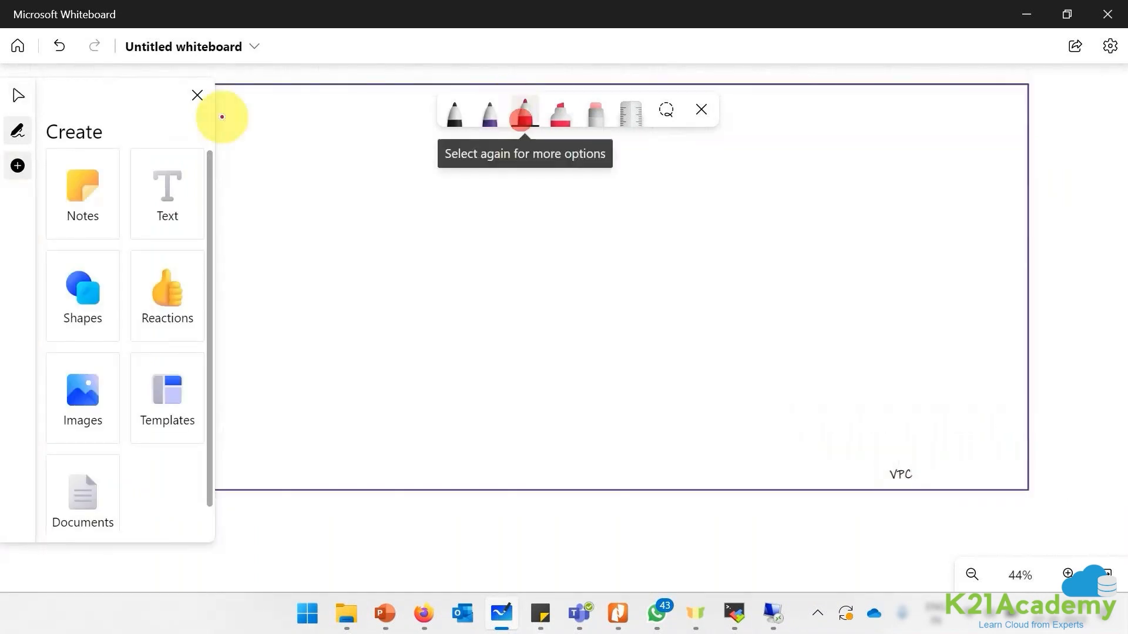
mouse_move(222, 98)
left_mouse_down()
mouse_move(516, 282)
mouse_move(360, 103)
left_mouse_up()
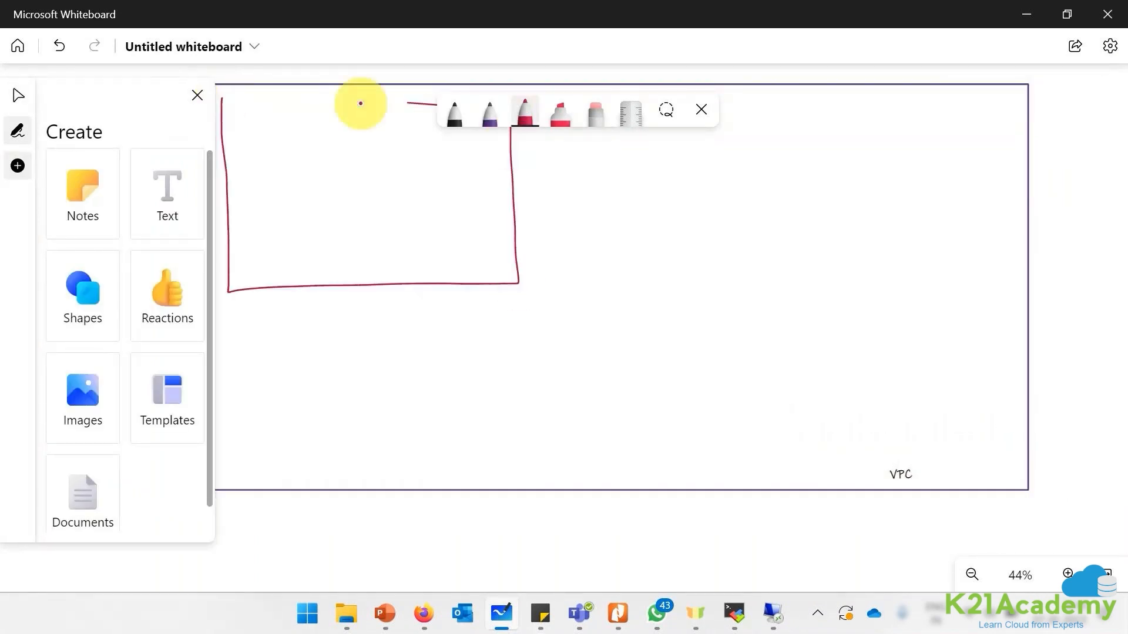
- Add text labels 'Application Primary' and 'Application Secondary - Us-east-1b' under the boxes
left_click(175, 199)
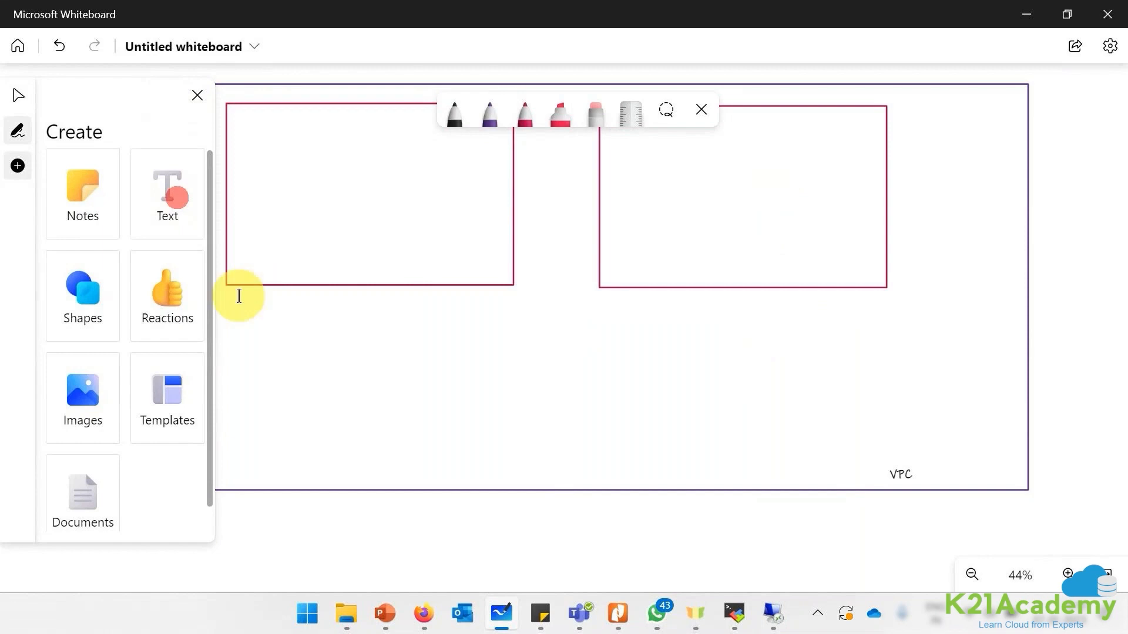
left_click(234, 296)
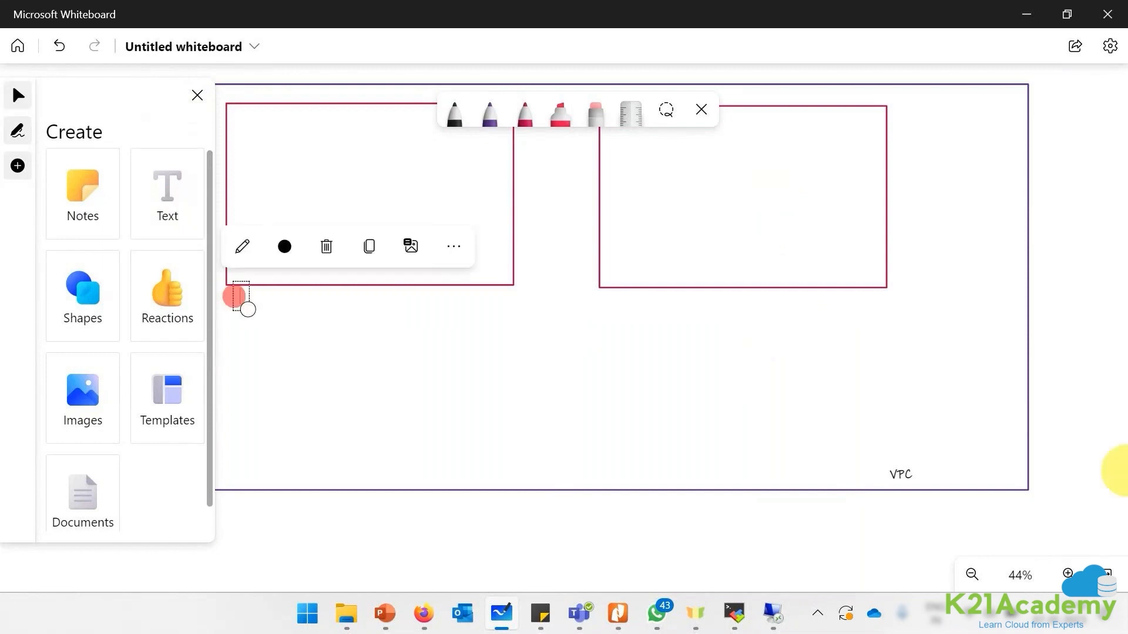
type("Applicati")
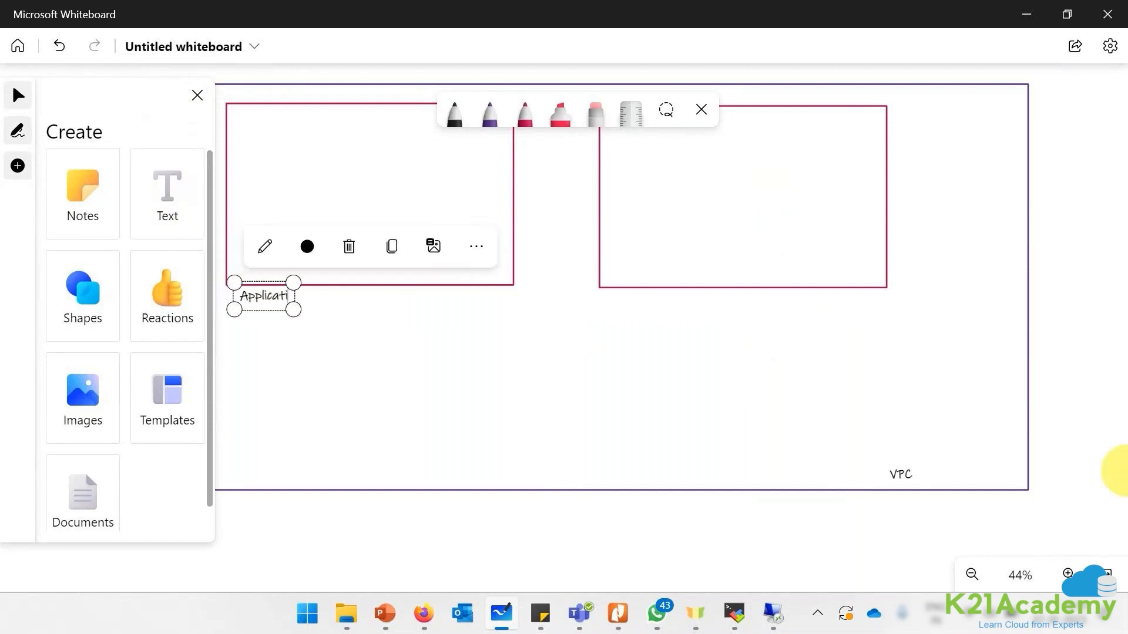
type("on Primary")
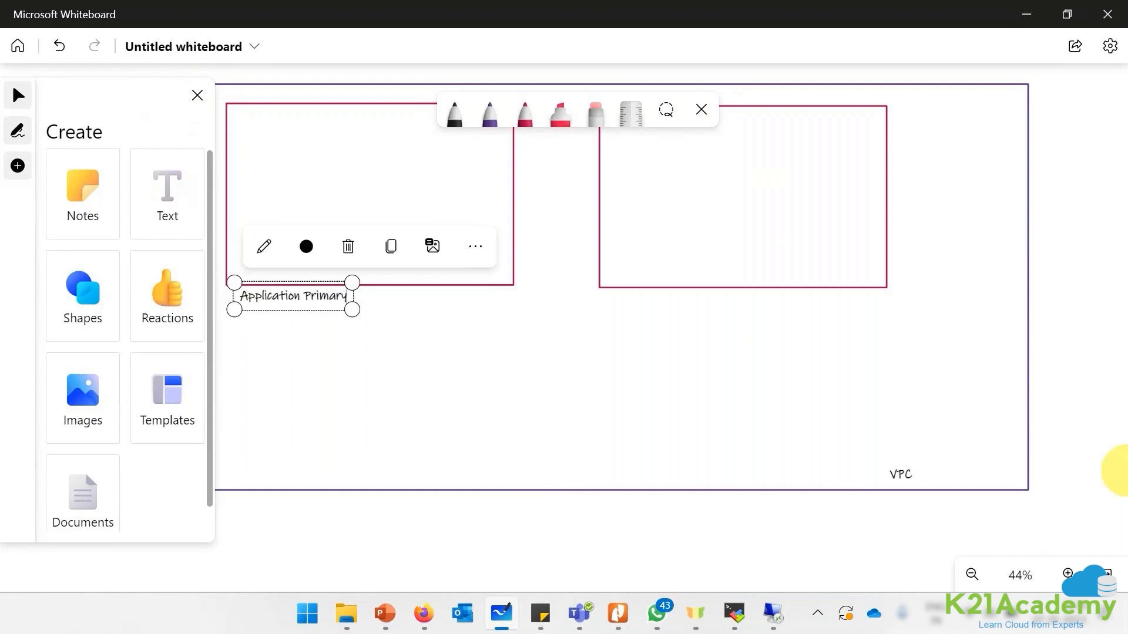
left_click(603, 303)
type("A")
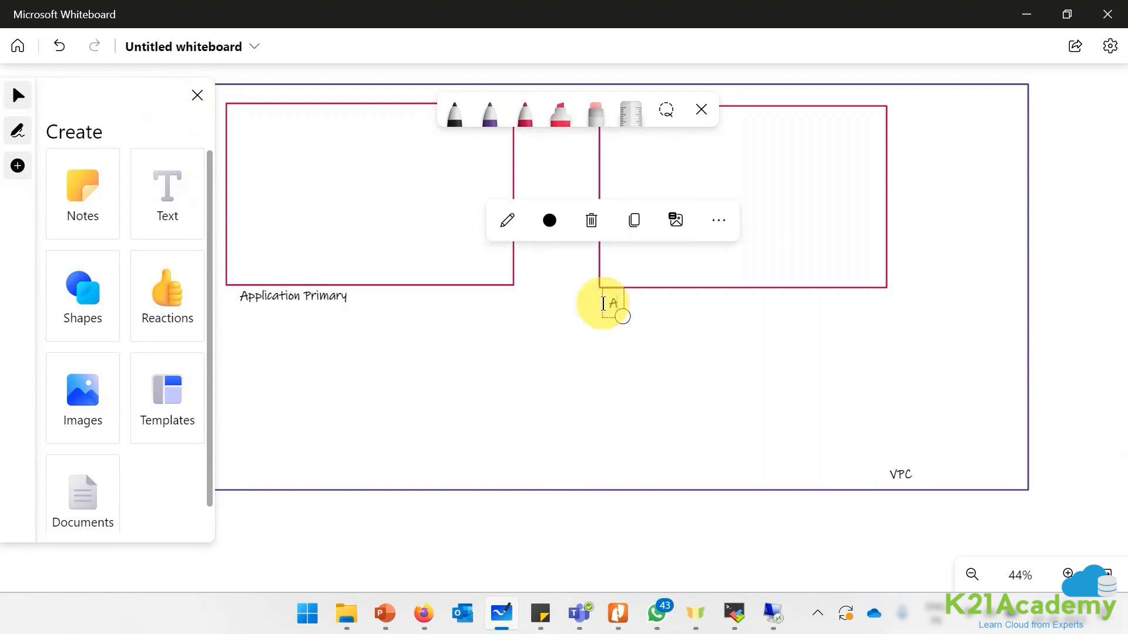
type("pplication Secondar")
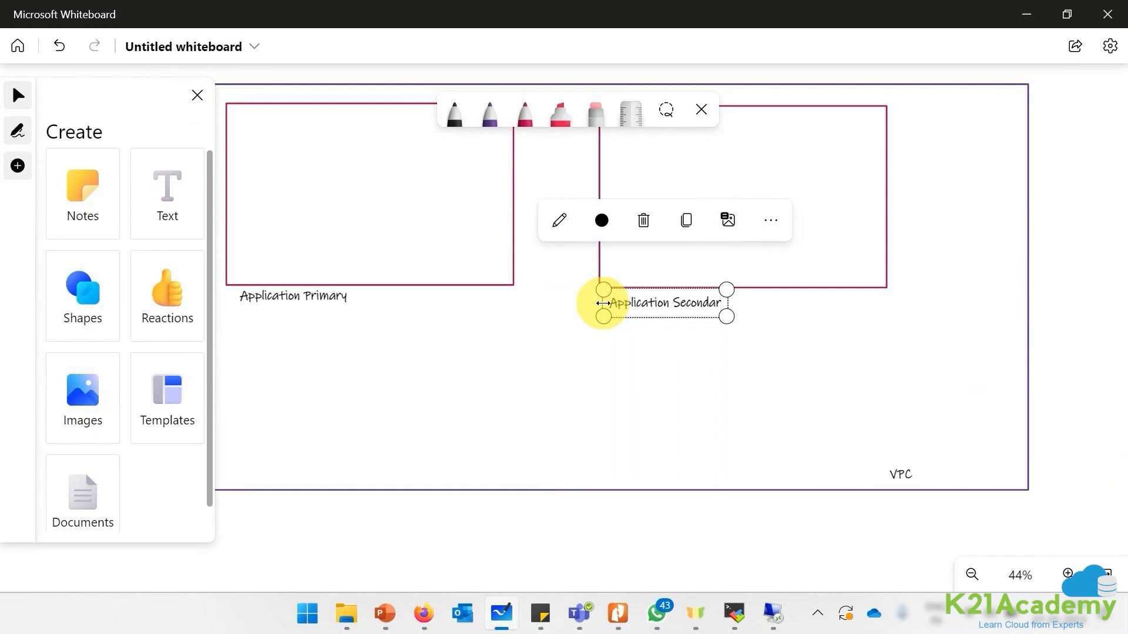
type("y")
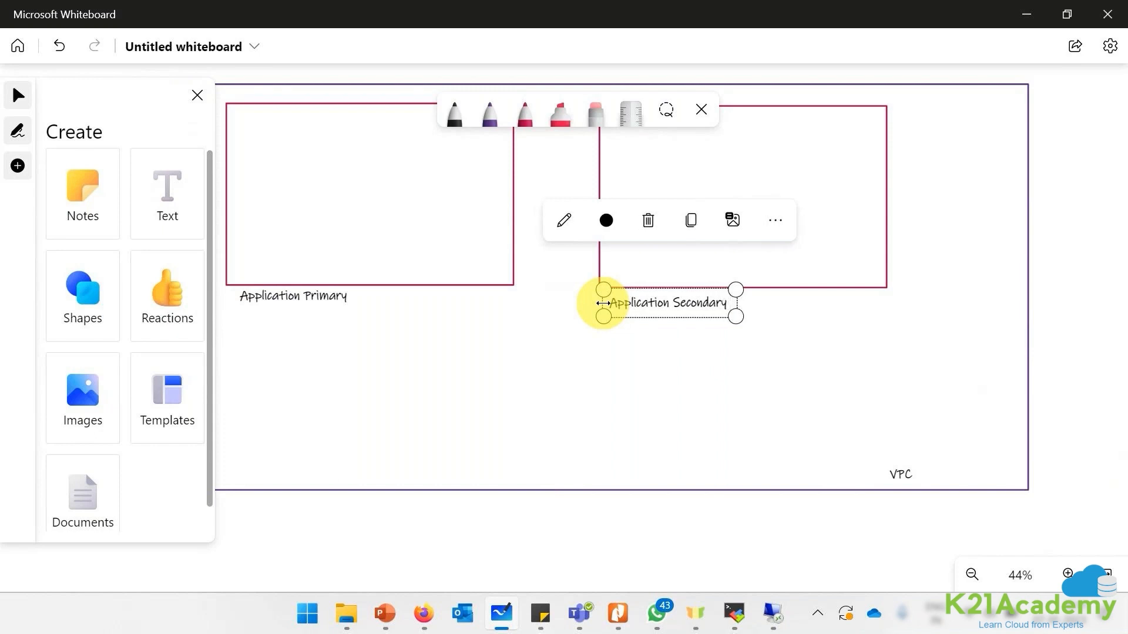
type(" - Us")
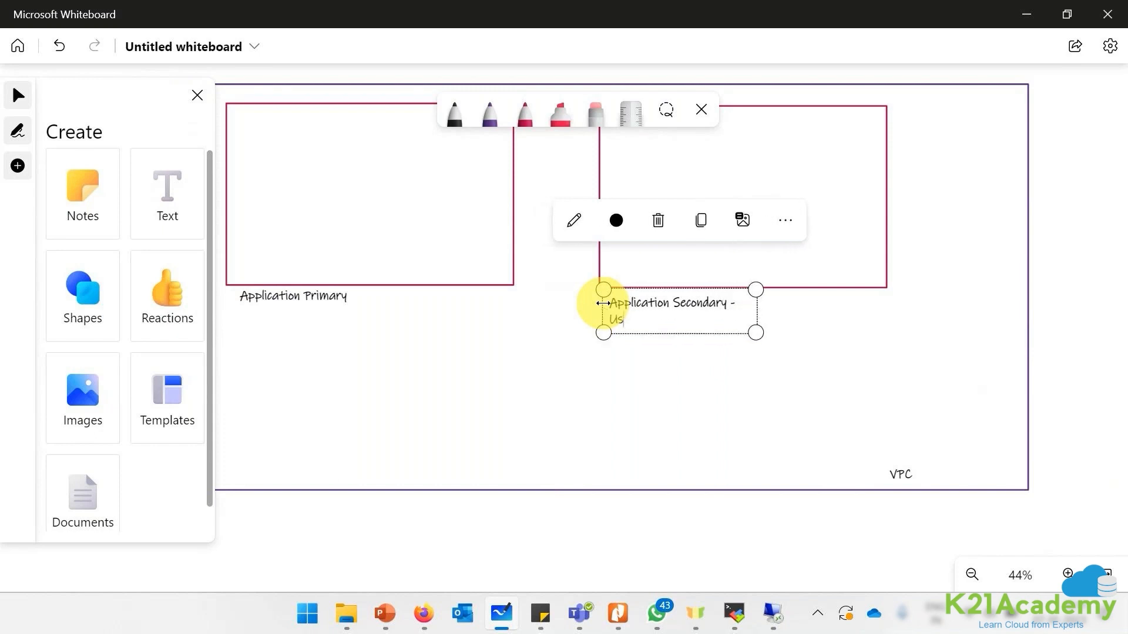
type("-east1")
key("BackSpace")
type("-1a")
key("BackSpace")
type("b")
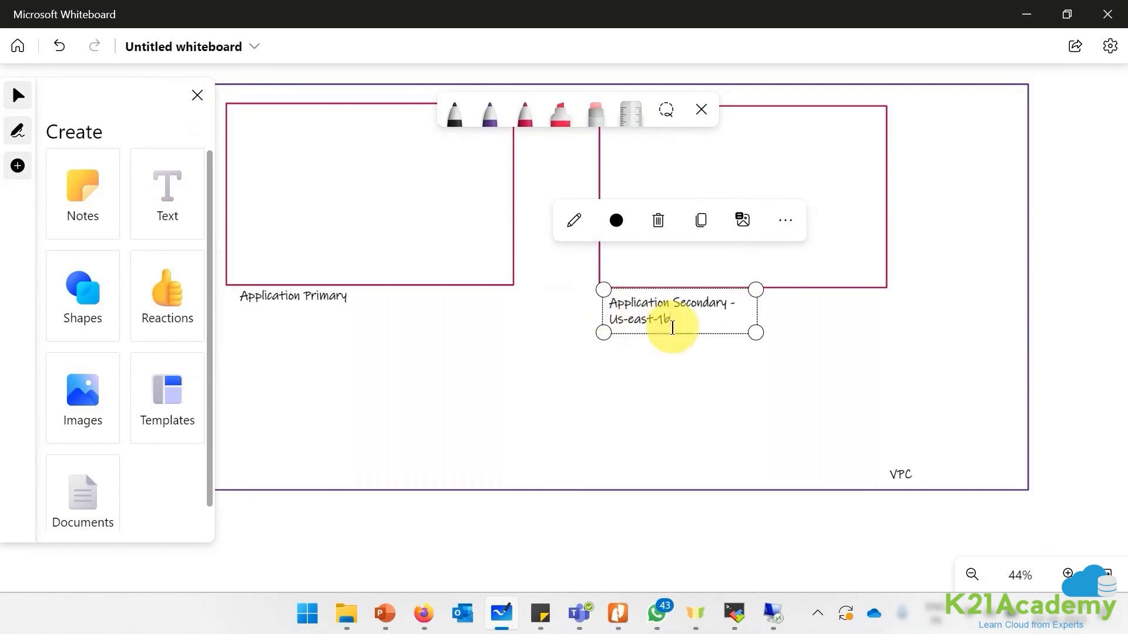
- Copy the zone line into the primary label, changing it to Us-east-1a
left_click_drag(672, 328, 605, 317)
key("ctrl+c")
left_click(340, 295)
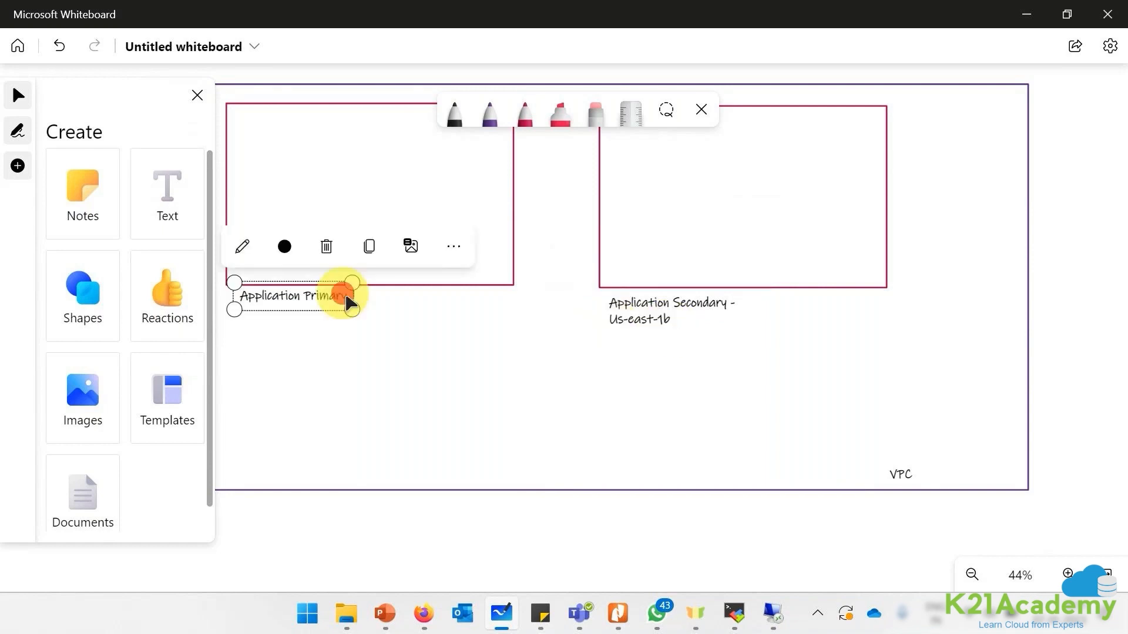
double_click(342, 296)
key("End")
key("Return")
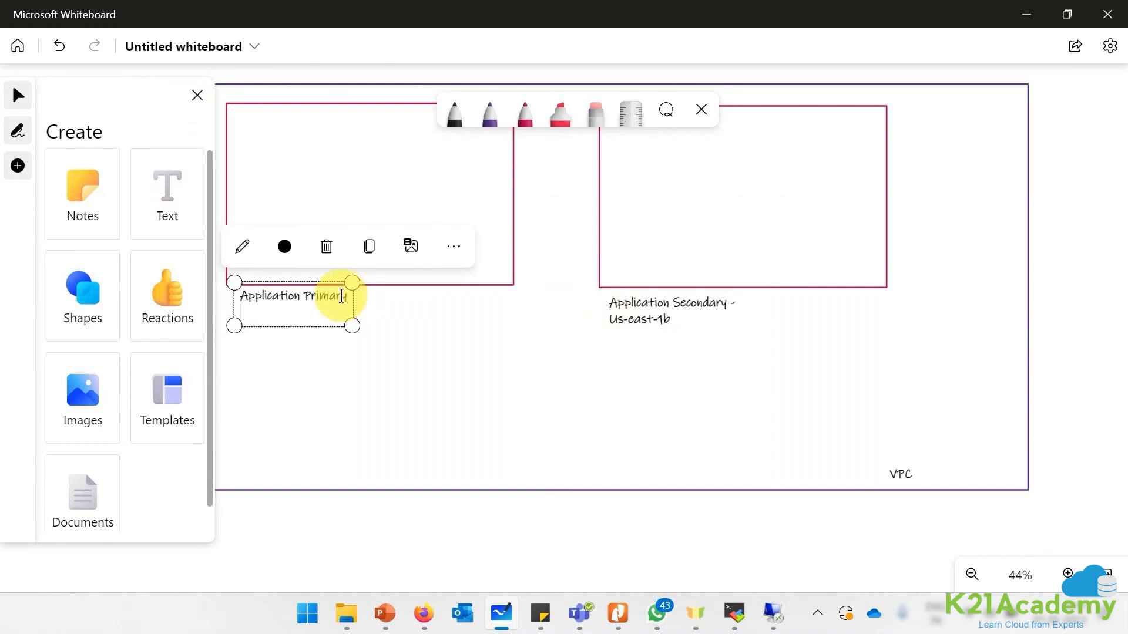
key("ctrl+v")
key("BackSpace")
type("a")
left_click(198, 95)
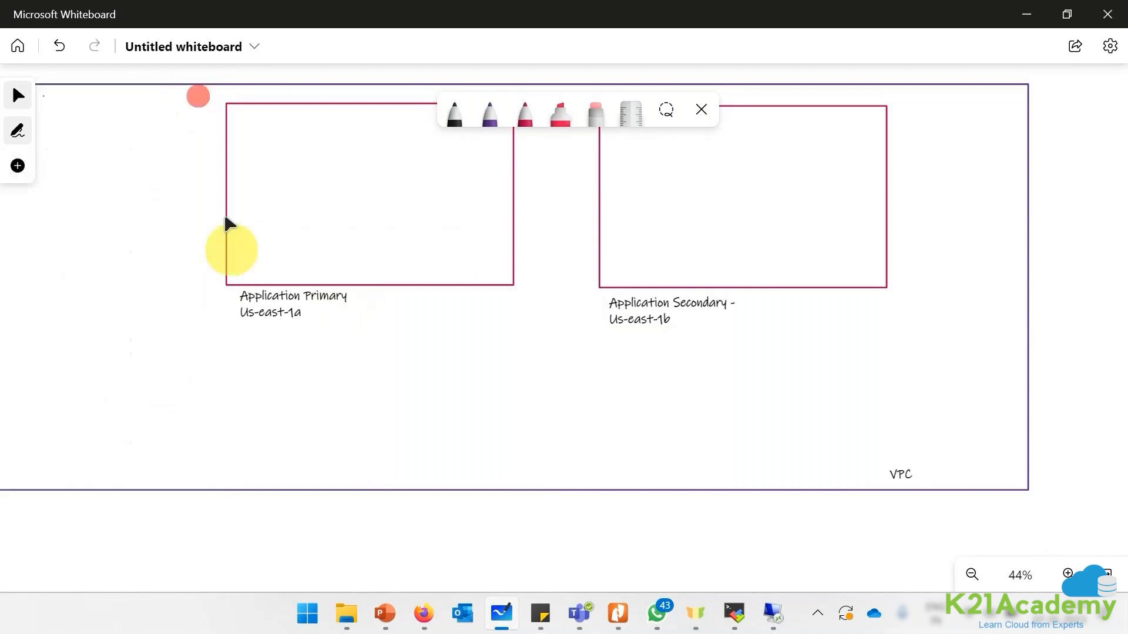
- Rearrange the red box and both labels inside the VPC frame, then return to the browser
scroll(168, 310, "down", 1)
left_click_drag(212, 486, 368, 493)
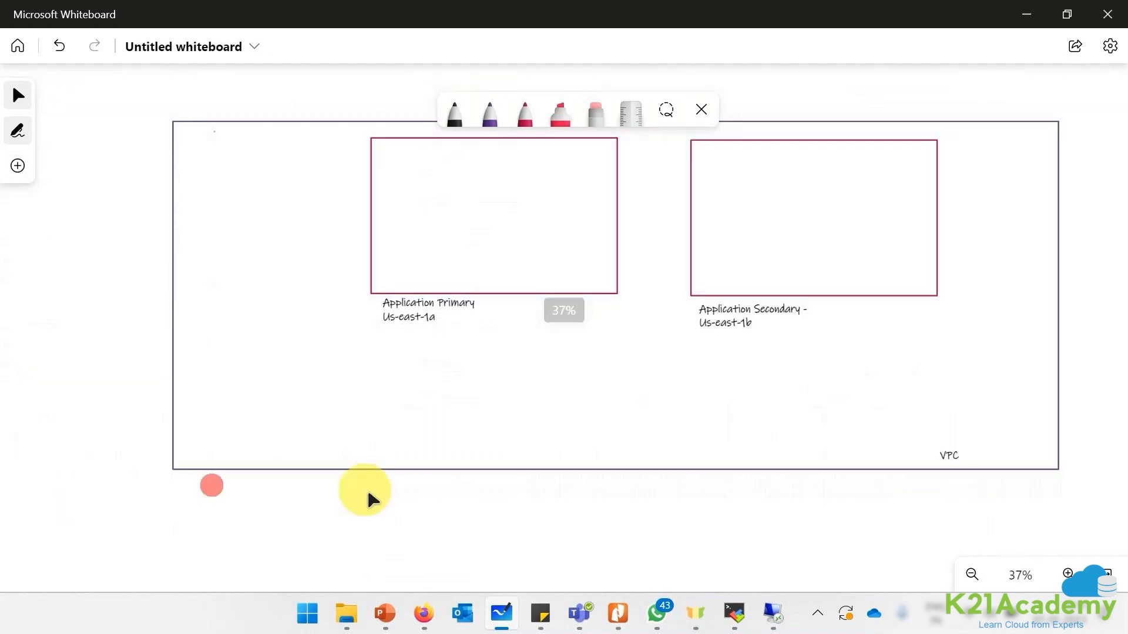
left_click_drag(426, 307, 301, 325)
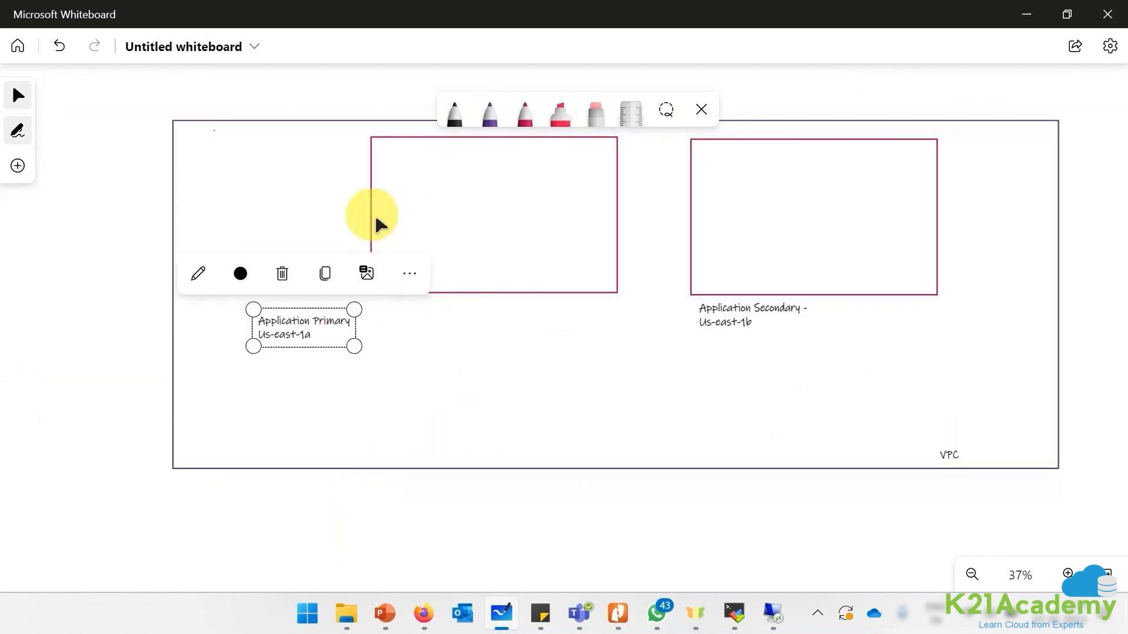
left_click_drag(376, 222, 226, 210)
left_click_drag(743, 320, 741, 330)
left_click(416, 616)
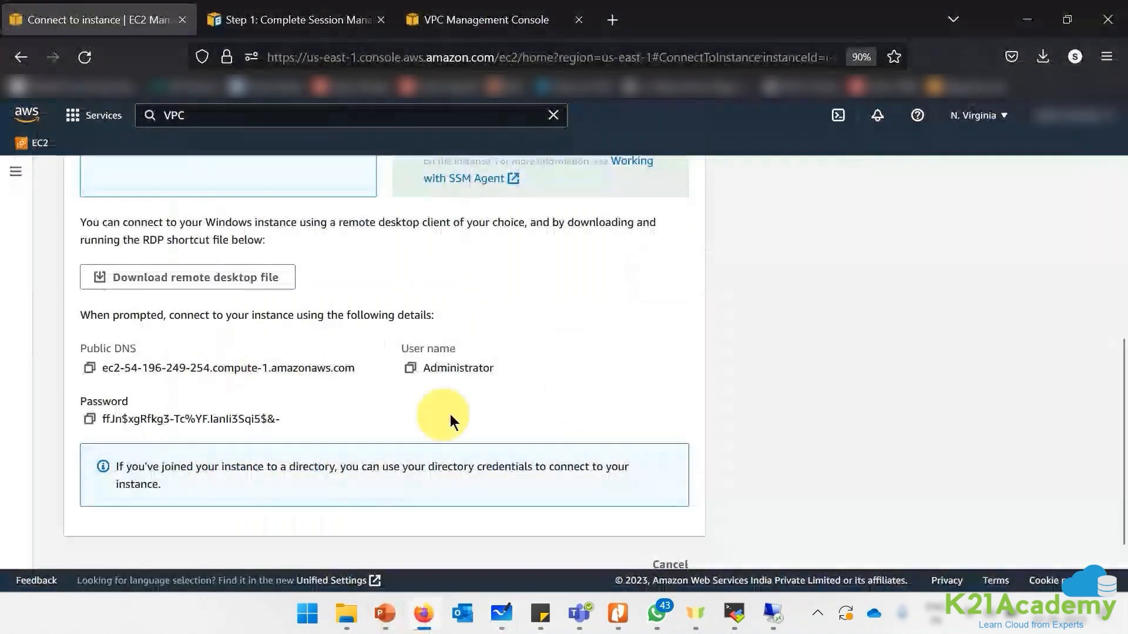
- Confirm the Pink instance's subnet is ApplicationPrimary and mark it with a small red box there
scroll(471, 369, "up", 5)
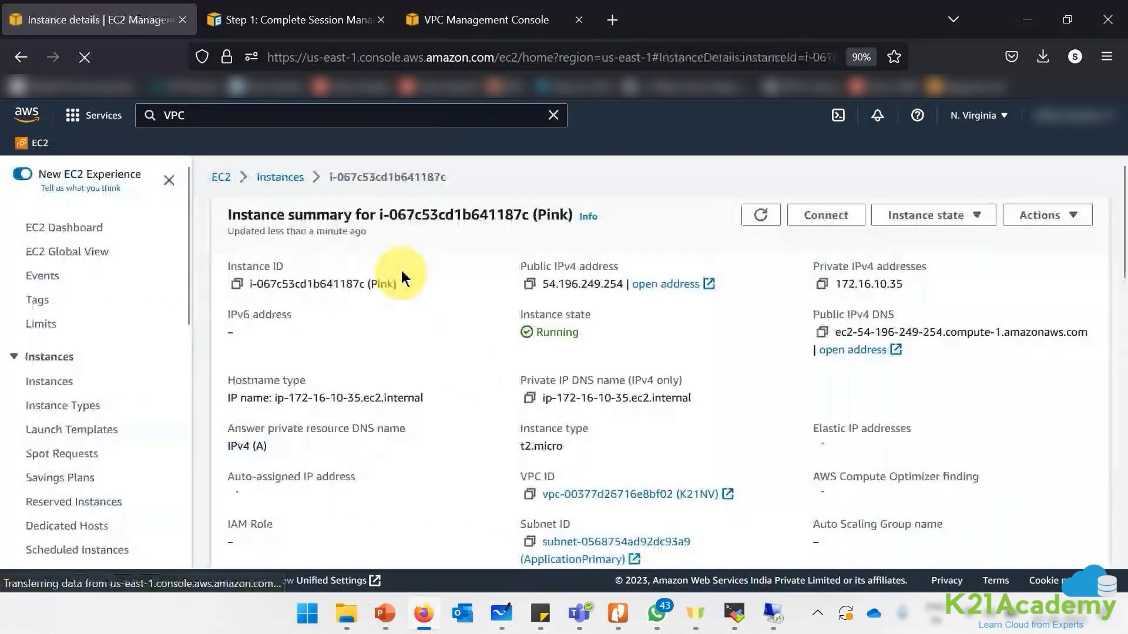
scroll(402, 279, "down", 3)
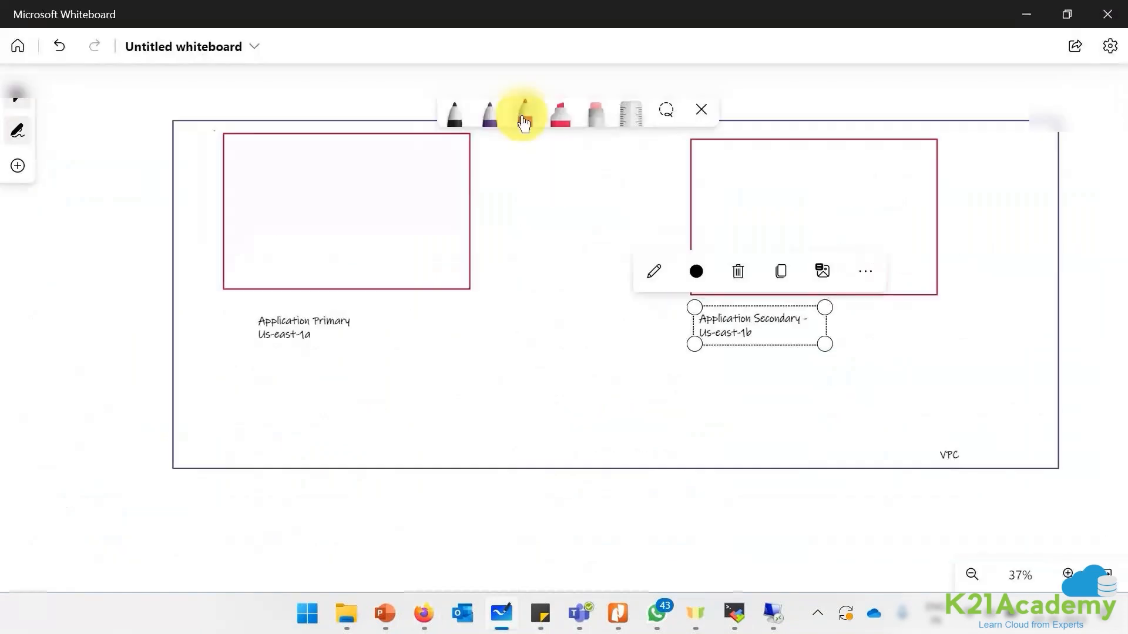
left_click(524, 112)
mouse_move(307, 159)
left_mouse_down()
mouse_move(306, 224)
mouse_move(335, 227)
mouse_move(307, 161)
left_mouse_up()
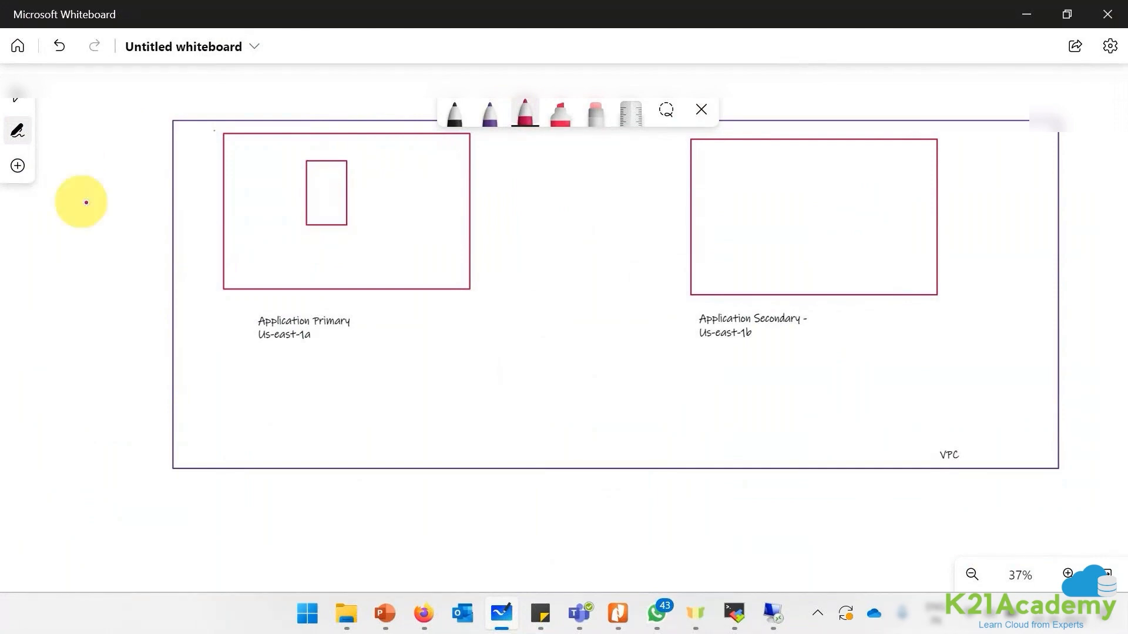
- Paste the public IP 54.196.249.254 into the Application Primary box
left_click(17, 167)
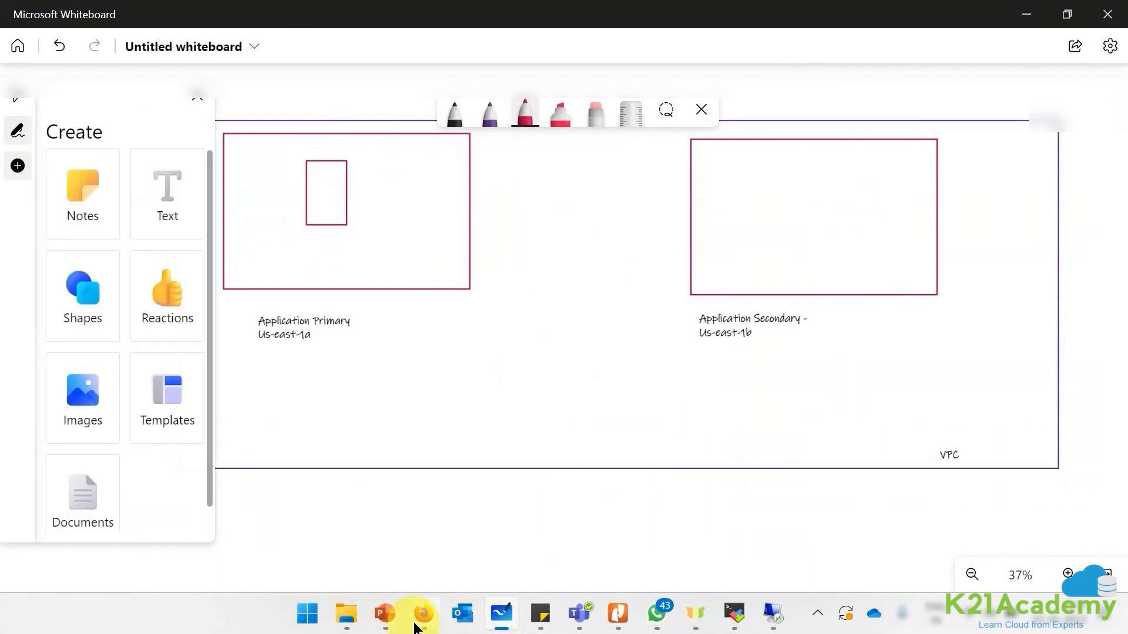
left_click(418, 621)
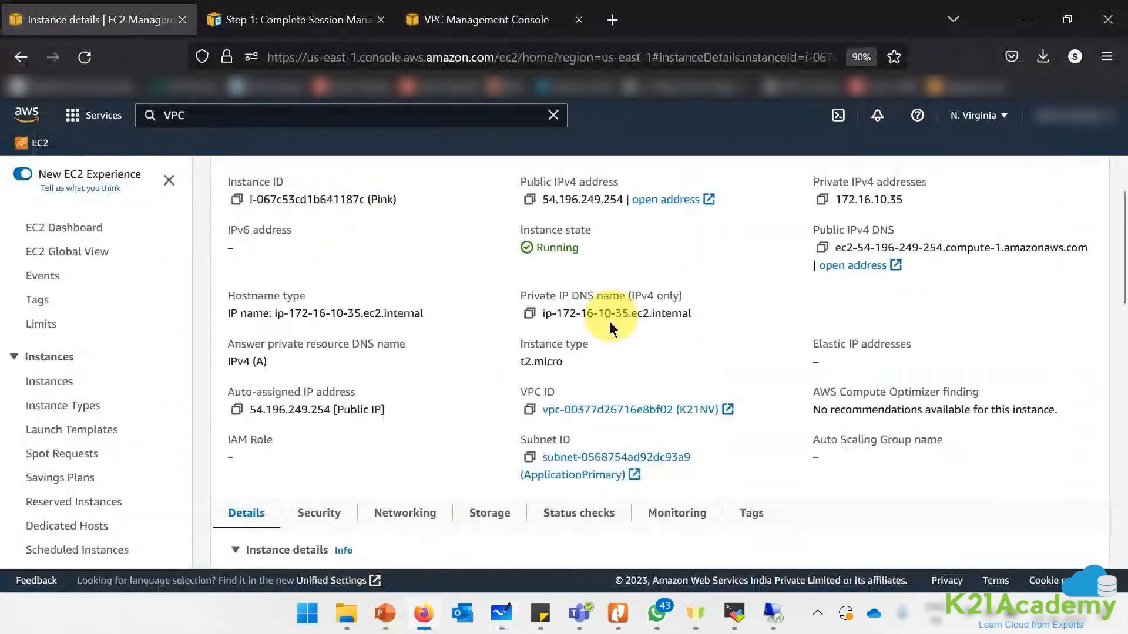
left_click(530, 202)
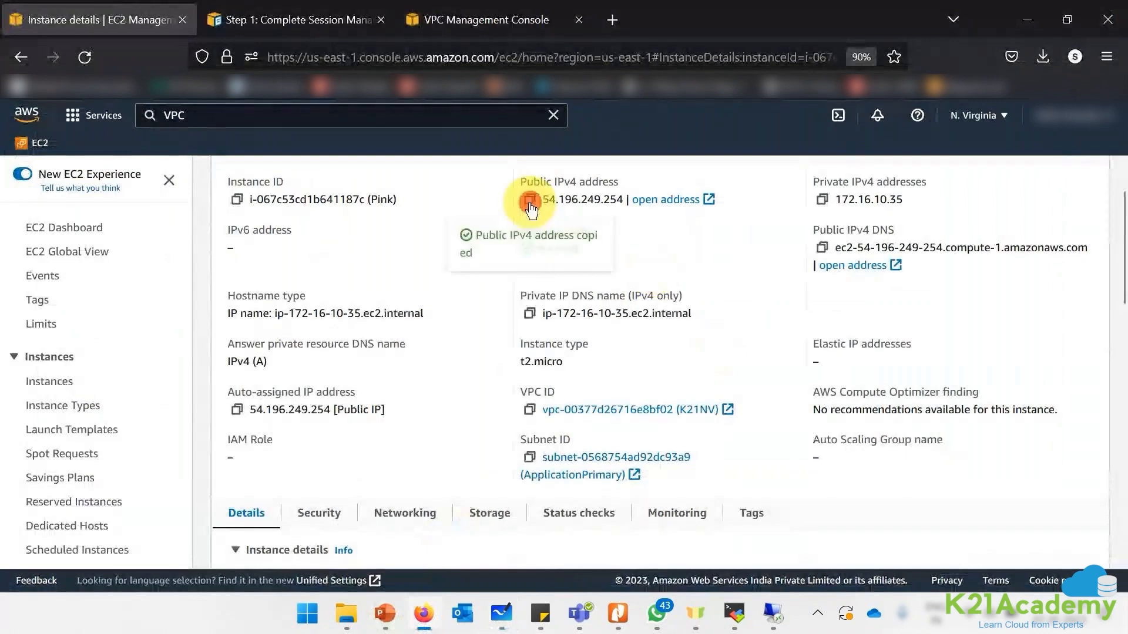
left_click(774, 627)
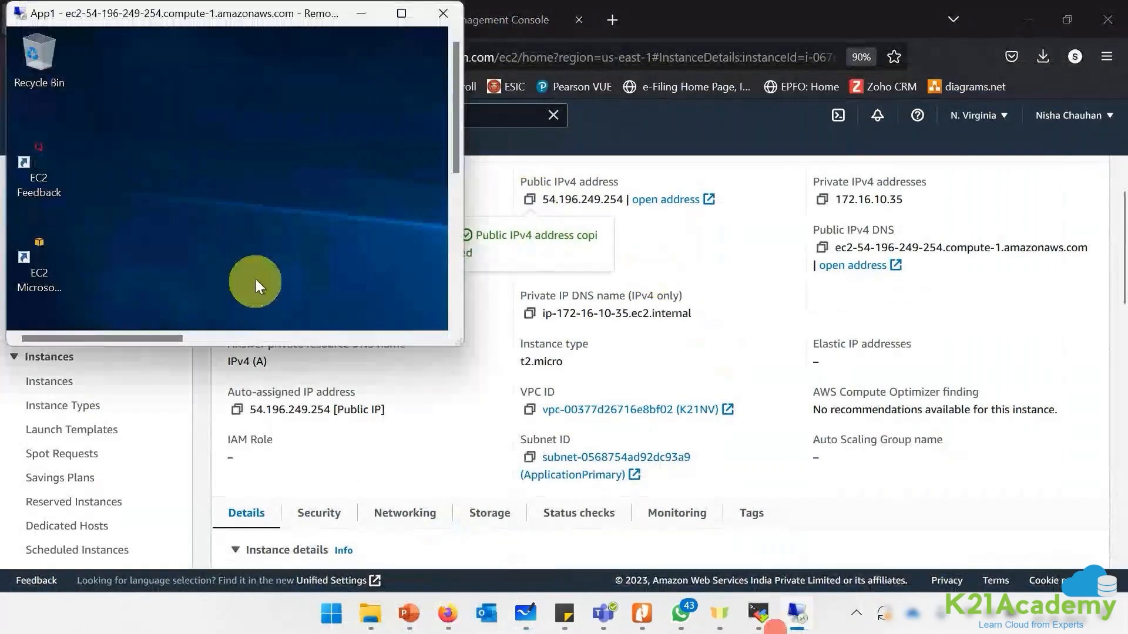
left_click(526, 614)
key("ctrl+v")
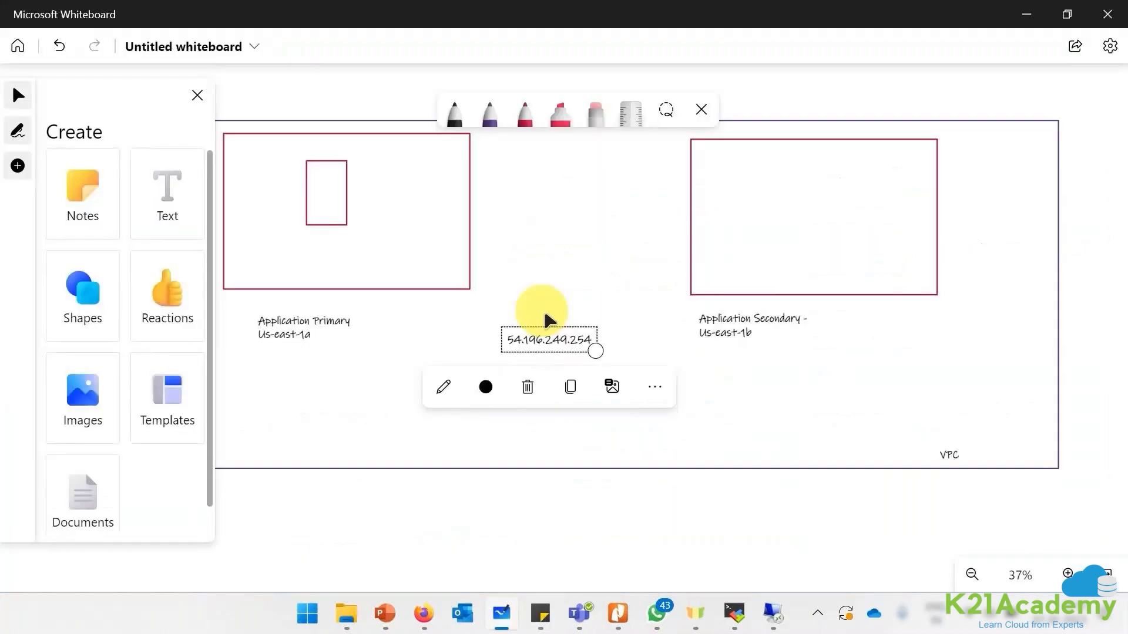
left_click_drag(555, 340, 302, 146)
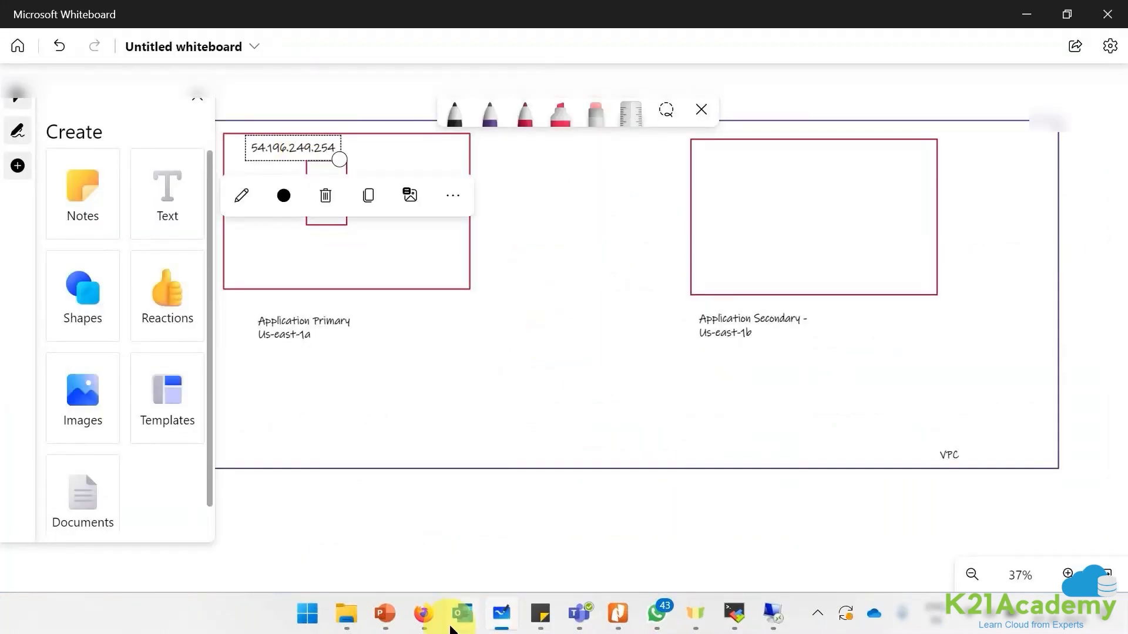
- Add the private IP 172.16.10.35 beside the public IP and align both labels
left_click(423, 614)
left_click(822, 199)
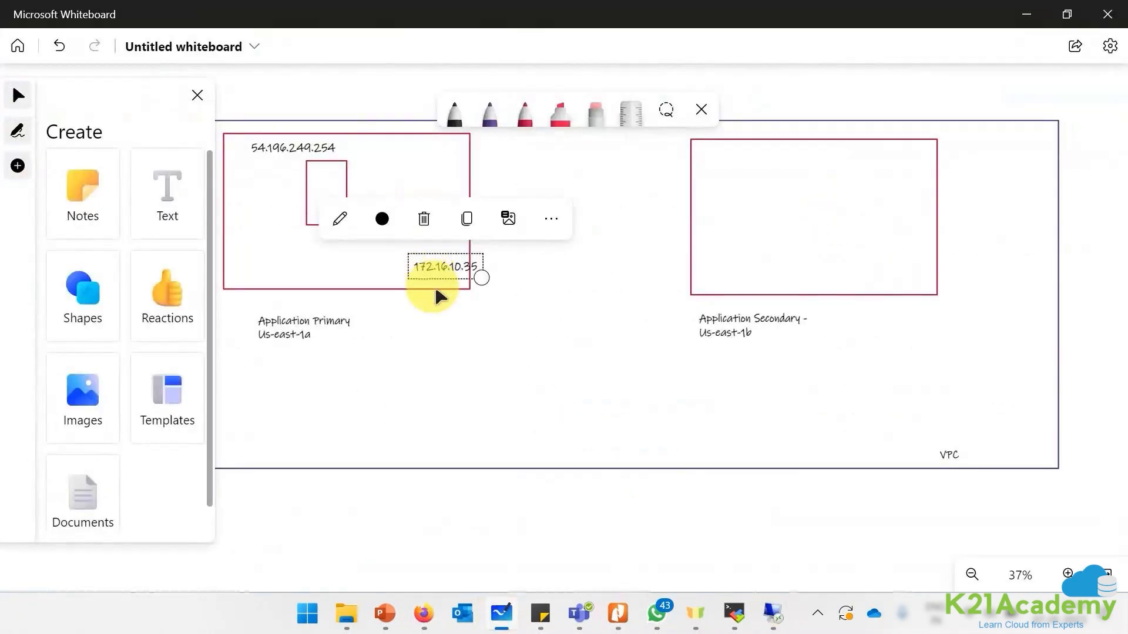
left_click_drag(437, 268, 380, 150)
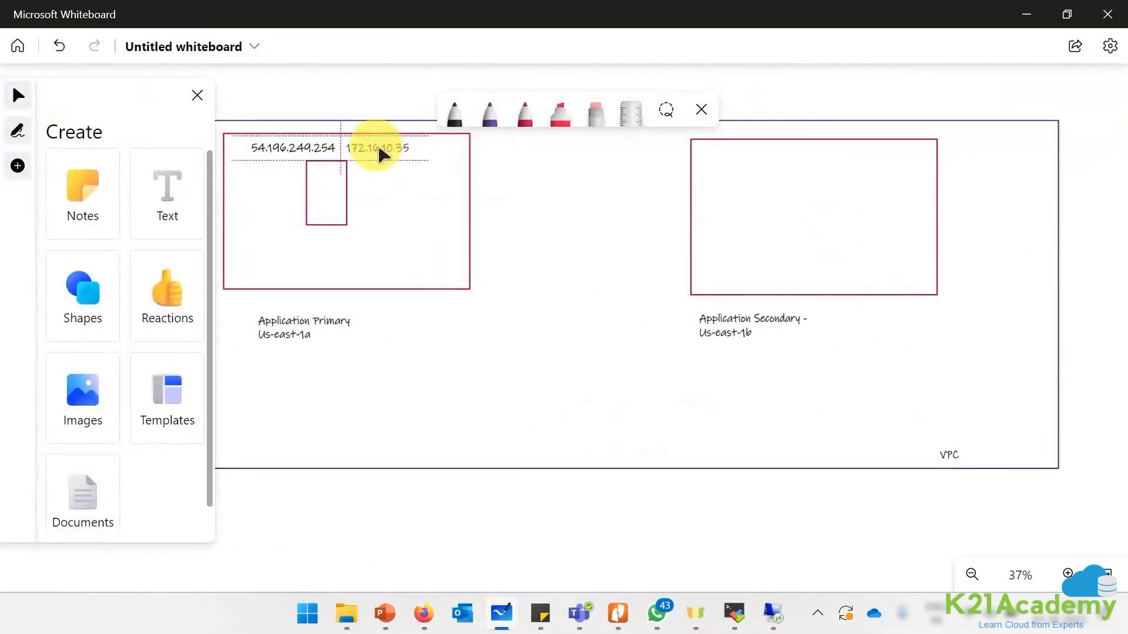
left_click_drag(312, 144, 300, 148)
left_click_drag(374, 147, 384, 149)
left_click_drag(298, 148, 302, 150)
- Draw a black square labelled SGforWindows and a purple line linking it to the server box
left_click(454, 113)
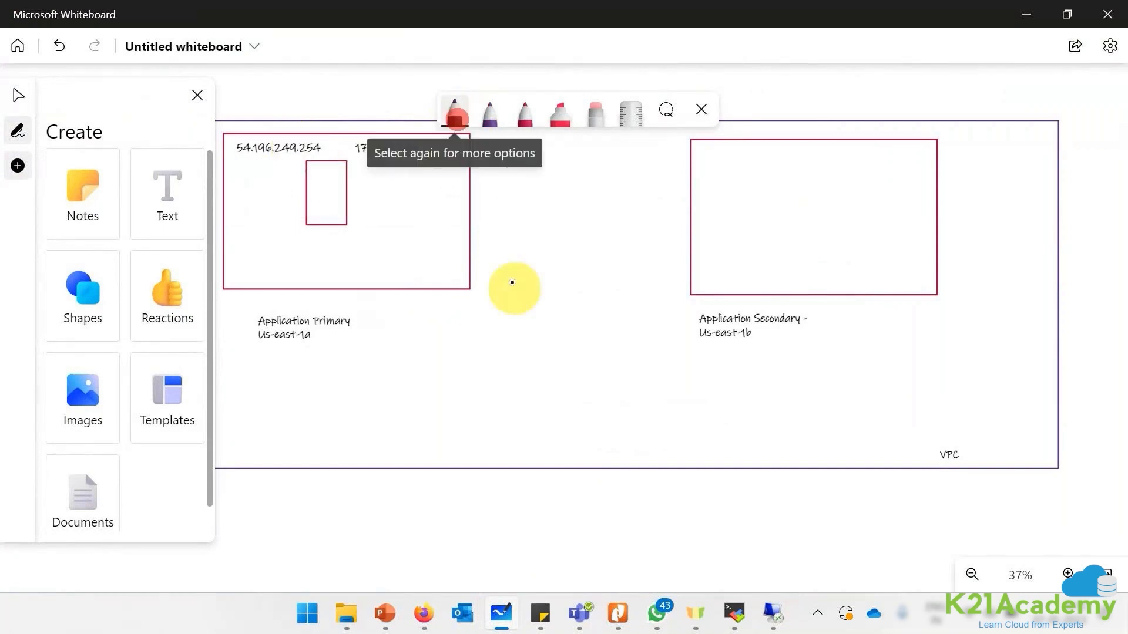
mouse_move(504, 329)
left_mouse_down()
mouse_move(502, 348)
mouse_move(538, 338)
mouse_move(502, 320)
left_mouse_up()
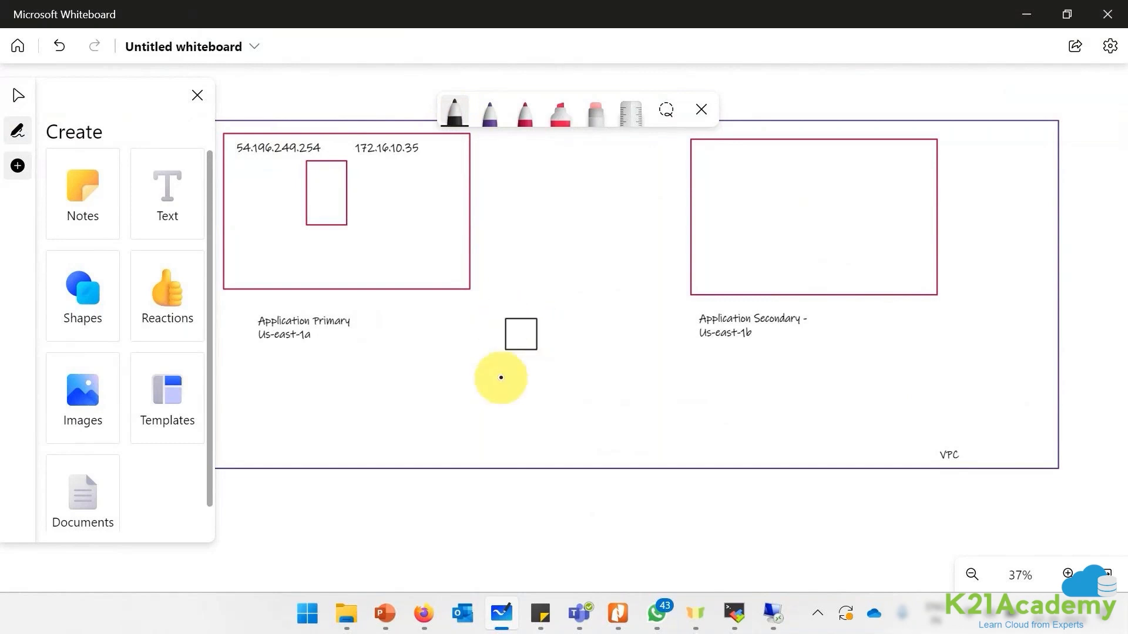
left_click(161, 200)
left_click(486, 361)
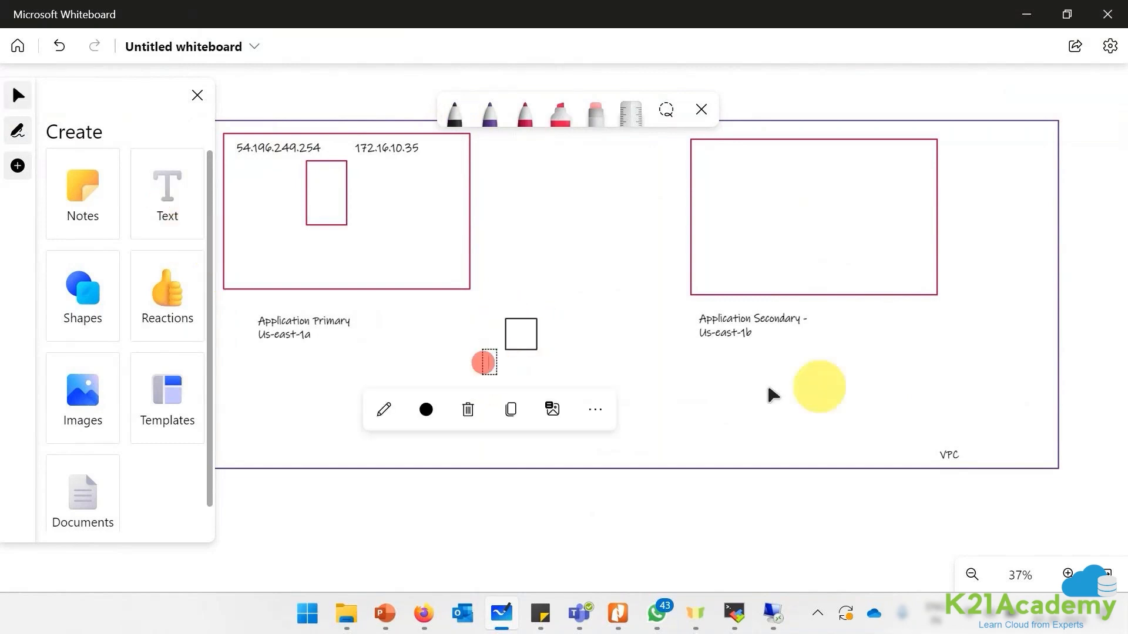
type("SG")
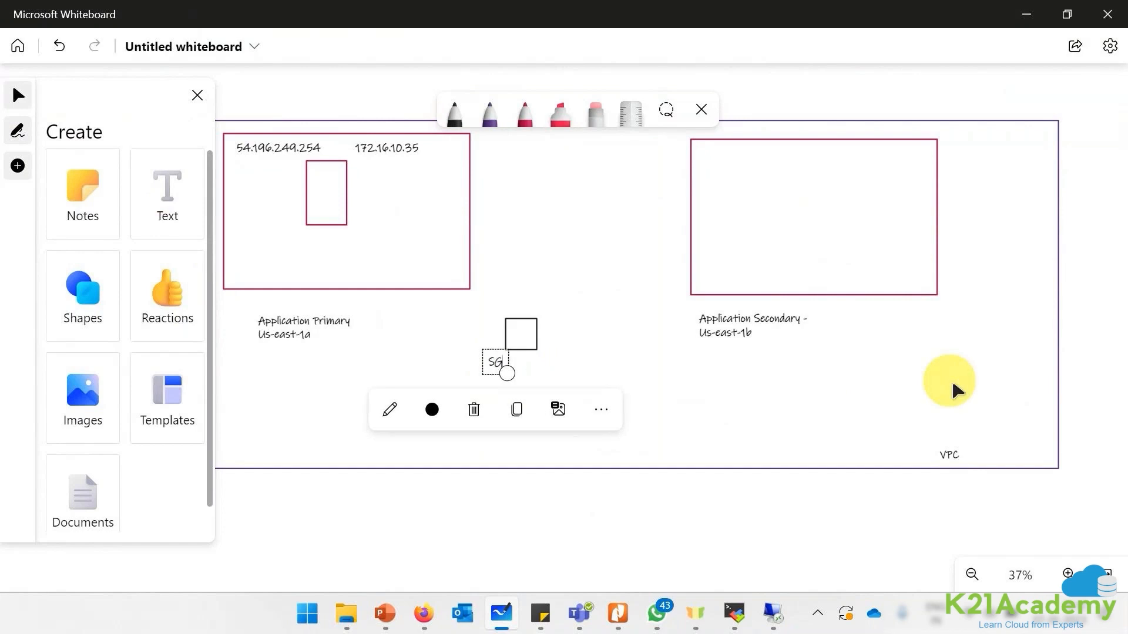
type("forwindows")
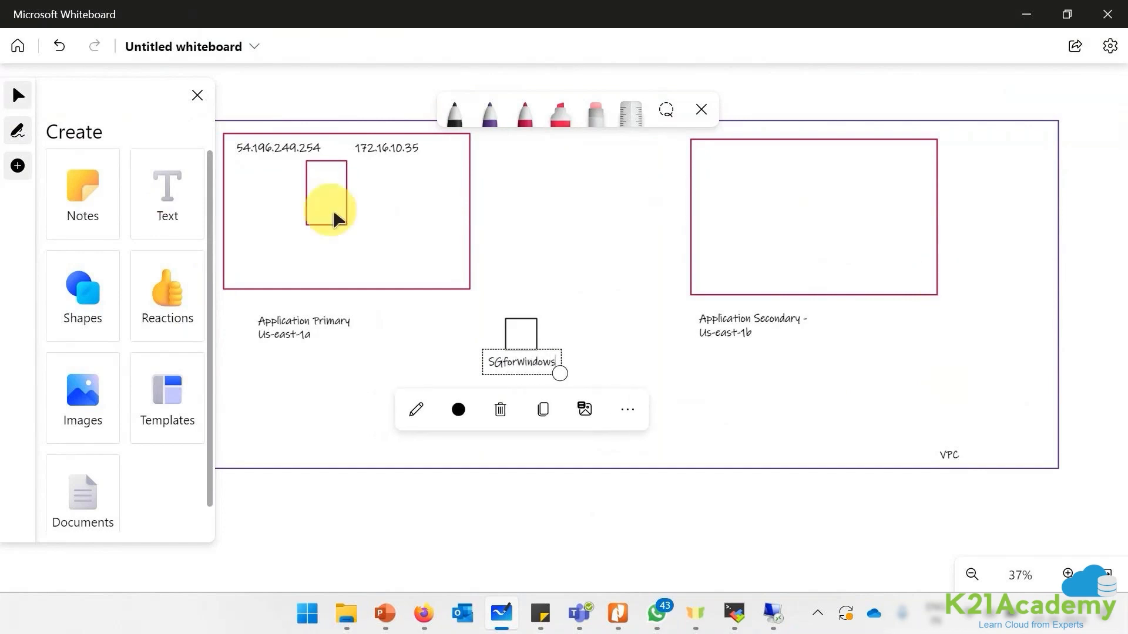
left_click(489, 111)
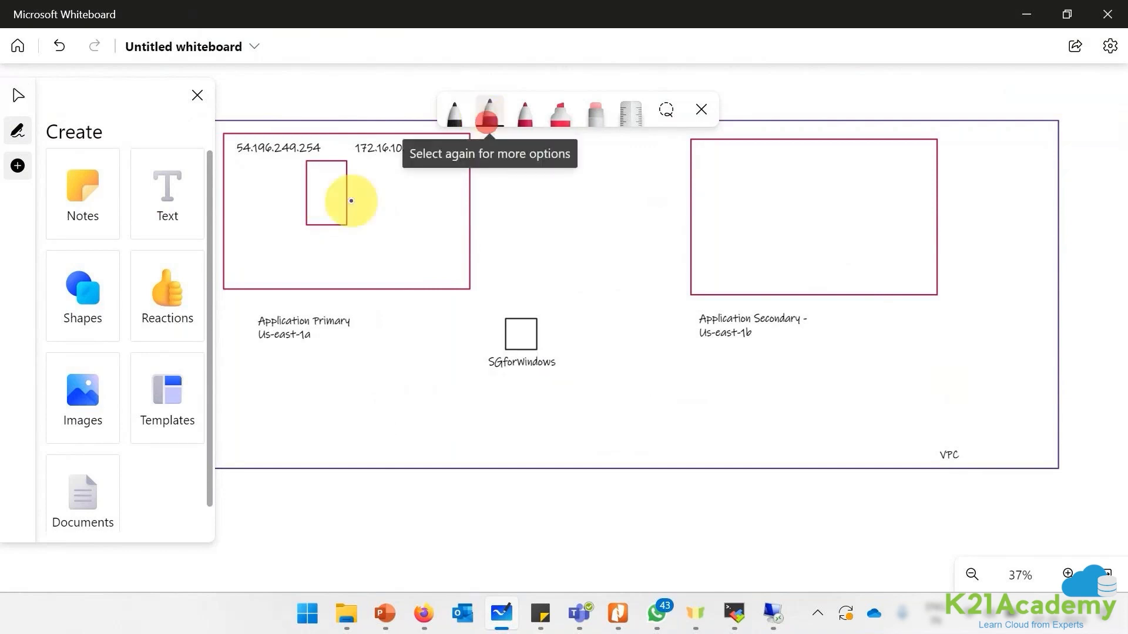
mouse_move(347, 199)
left_mouse_down()
mouse_move(420, 212)
mouse_move(486, 270)
mouse_move(505, 319)
left_mouse_up()
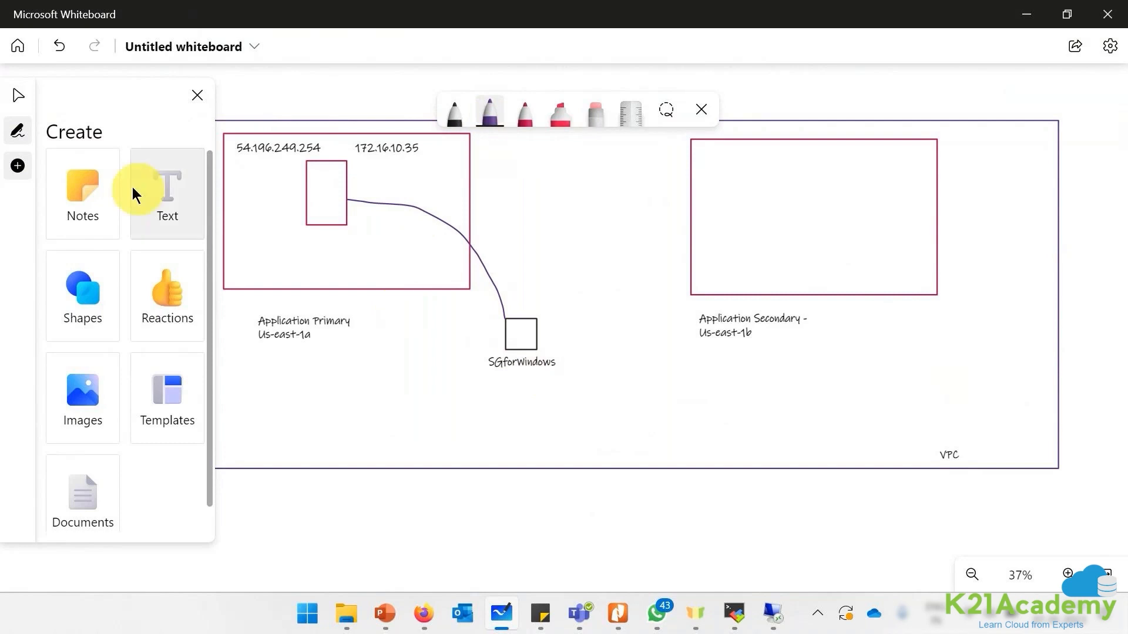
- List ports 3389, 80, 4096 and 22 in a text box above the SGforWindows square
left_click_drag(167, 204, 532, 295)
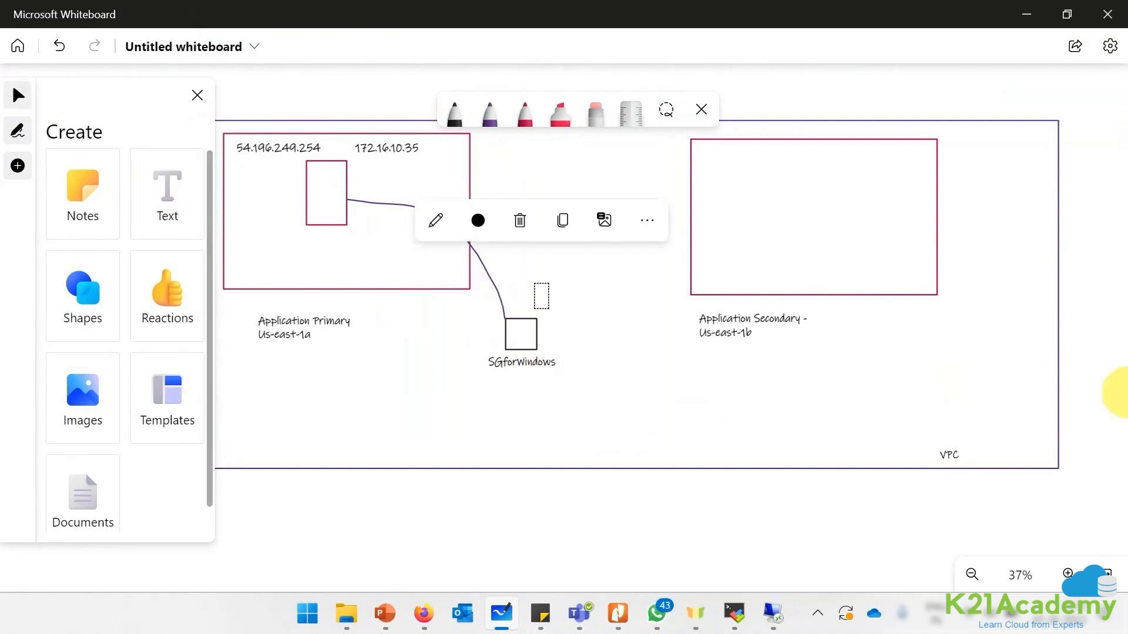
type("3389")
key("Return")
type("80")
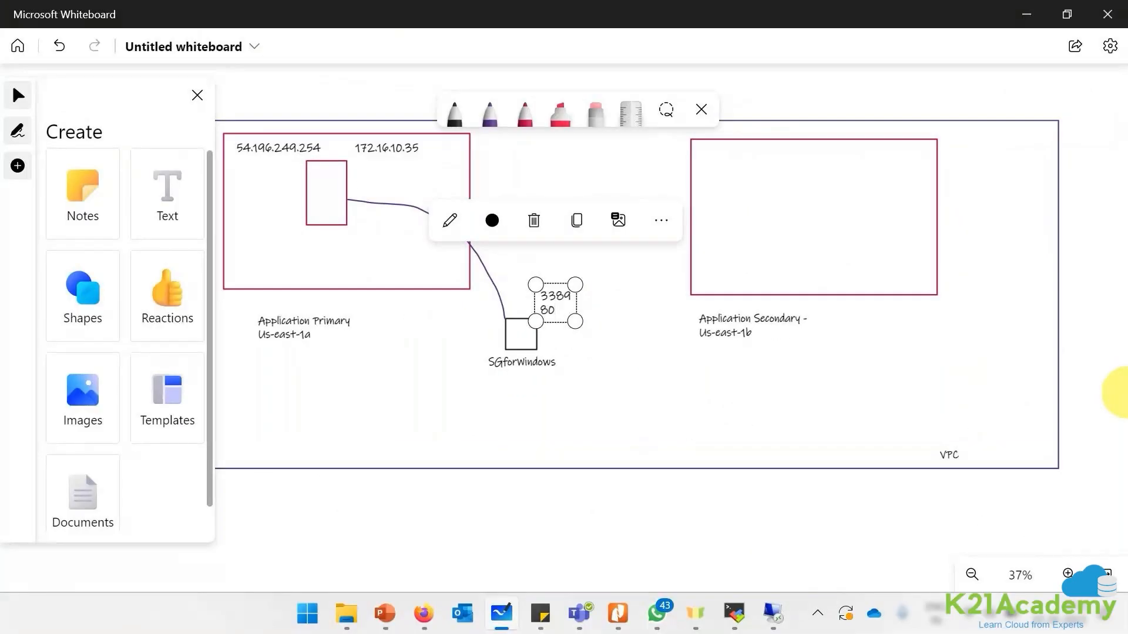
key("Return")
type("4096")
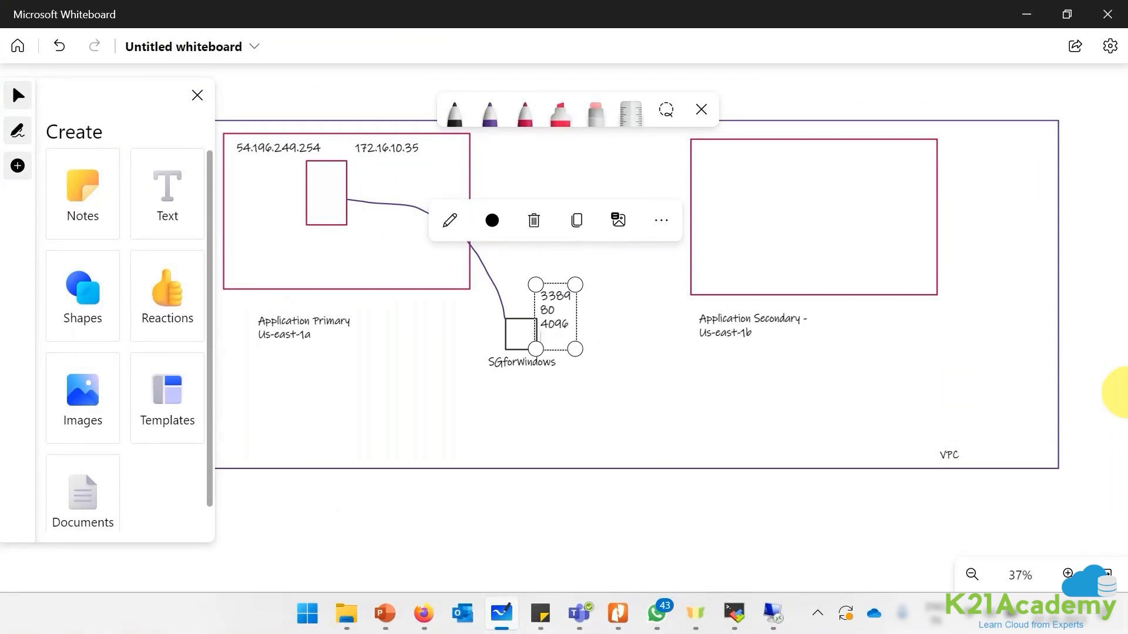
type("33")
key("BackSpace")
key("BackSpace")
type("22")
left_click(1061, 441)
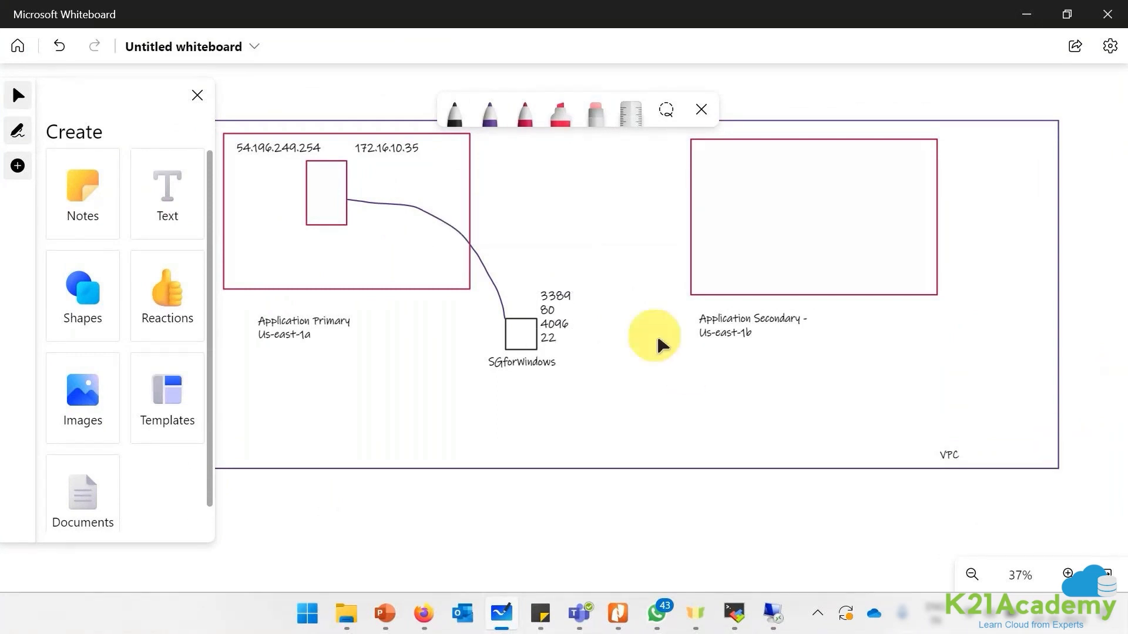
left_click_drag(544, 311, 519, 295)
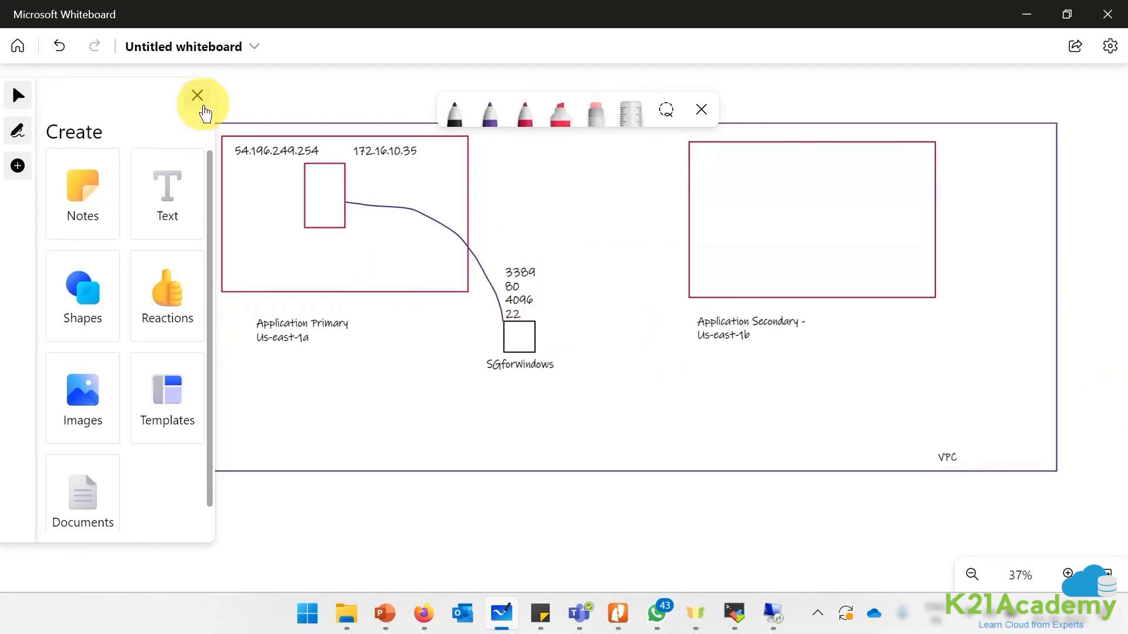
left_click(198, 96)
- Enlarge the App1 session, allow network discovery, dismiss the inventory message, and launch Add Roles and Features
left_click(774, 613)
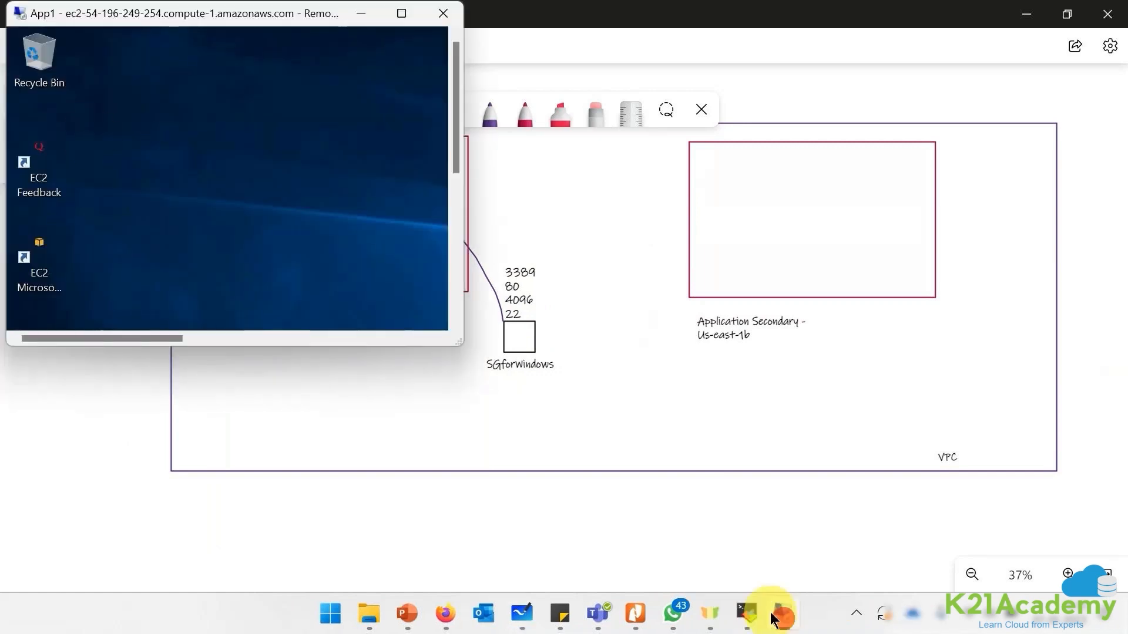
mouse_move(459, 339)
left_mouse_down()
mouse_move(818, 461)
mouse_move(1060, 568)
mouse_move(1103, 561)
left_mouse_up()
left_click(967, 349)
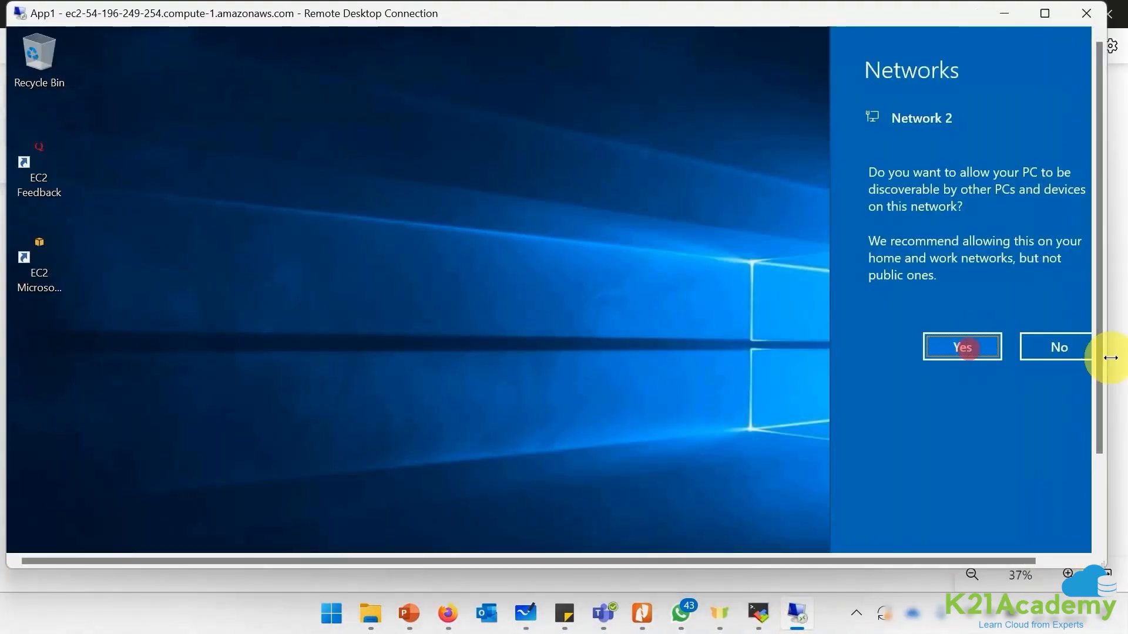
left_click_drag(1097, 362, 1087, 427)
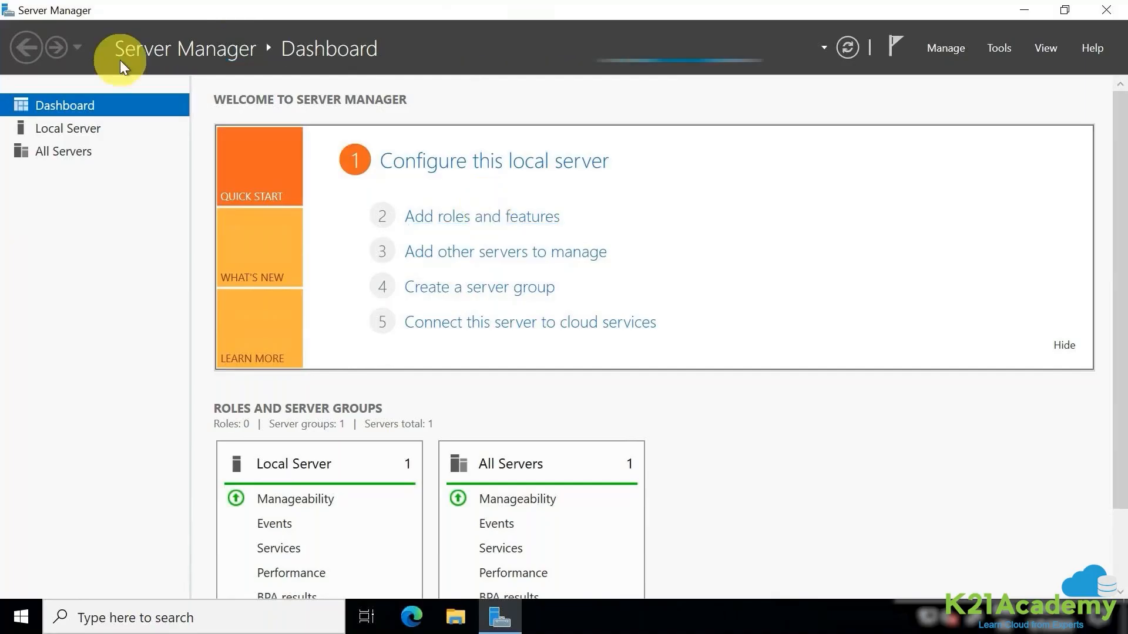
left_click(512, 219)
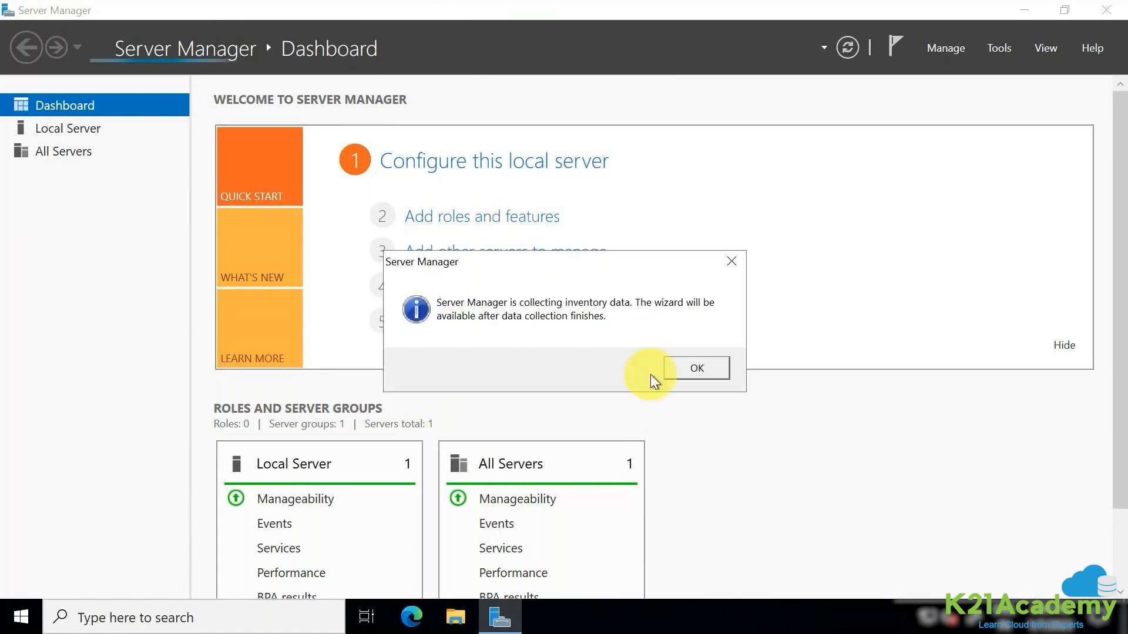
left_click(672, 368)
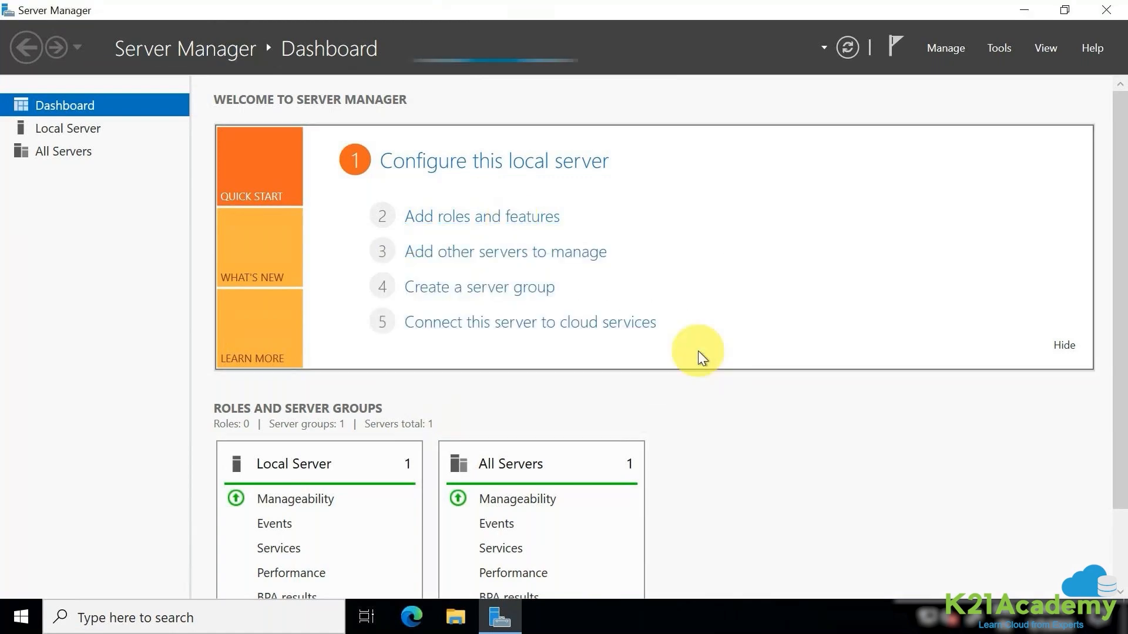
left_click(462, 220)
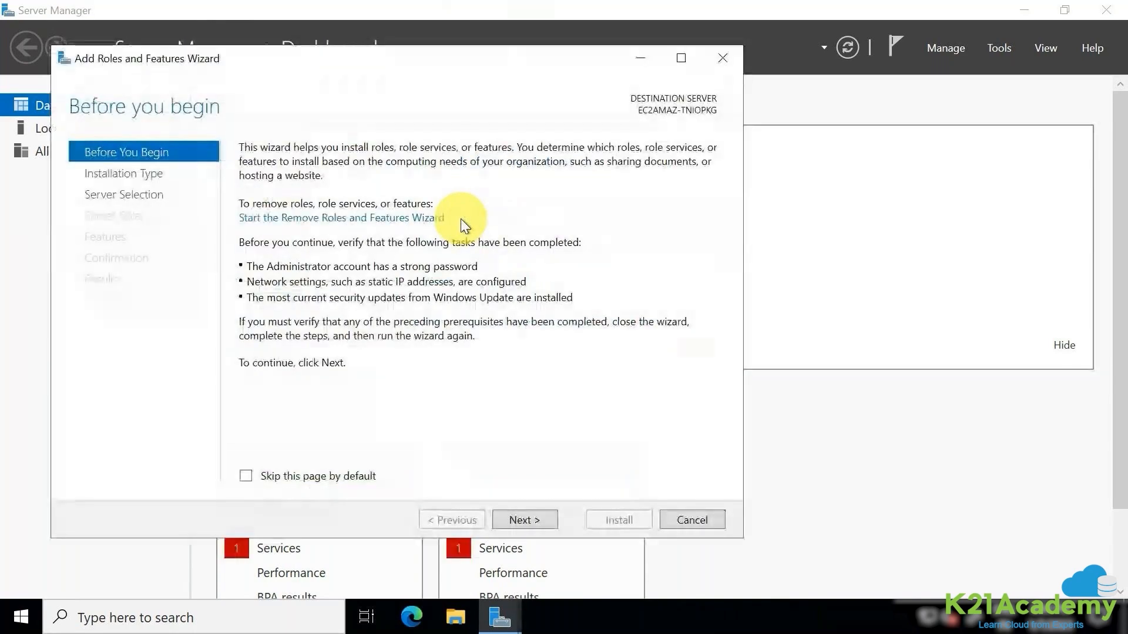
- Install the Web Server (IIS) role with its management tools, then close the wizard
left_click(268, 63)
left_click_drag(346, 26, 355, 22)
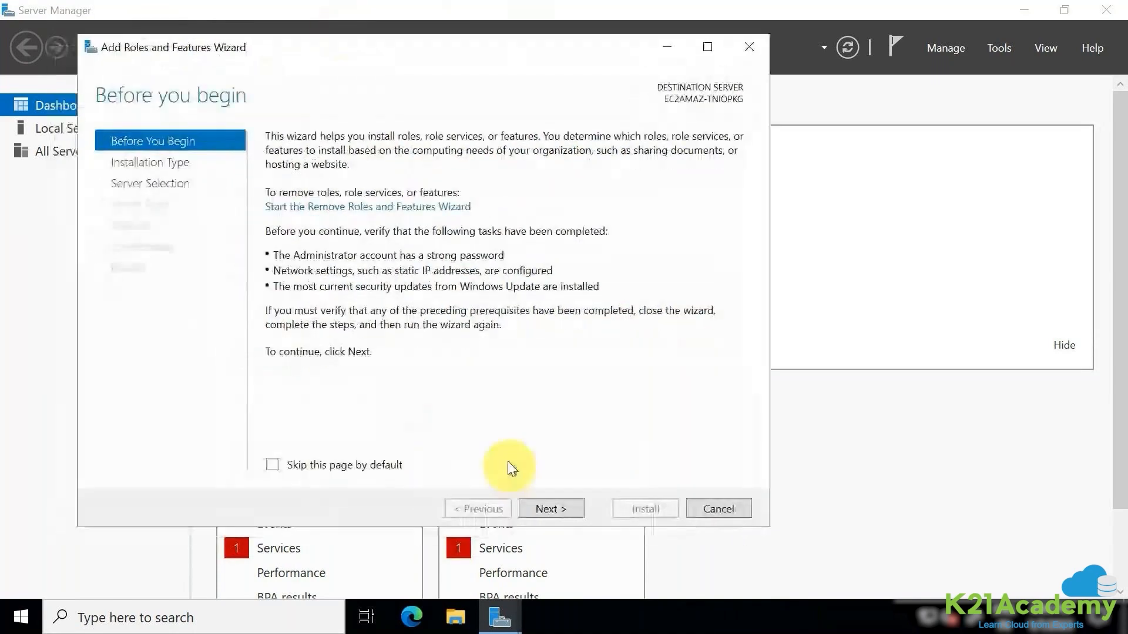
left_click(608, 479)
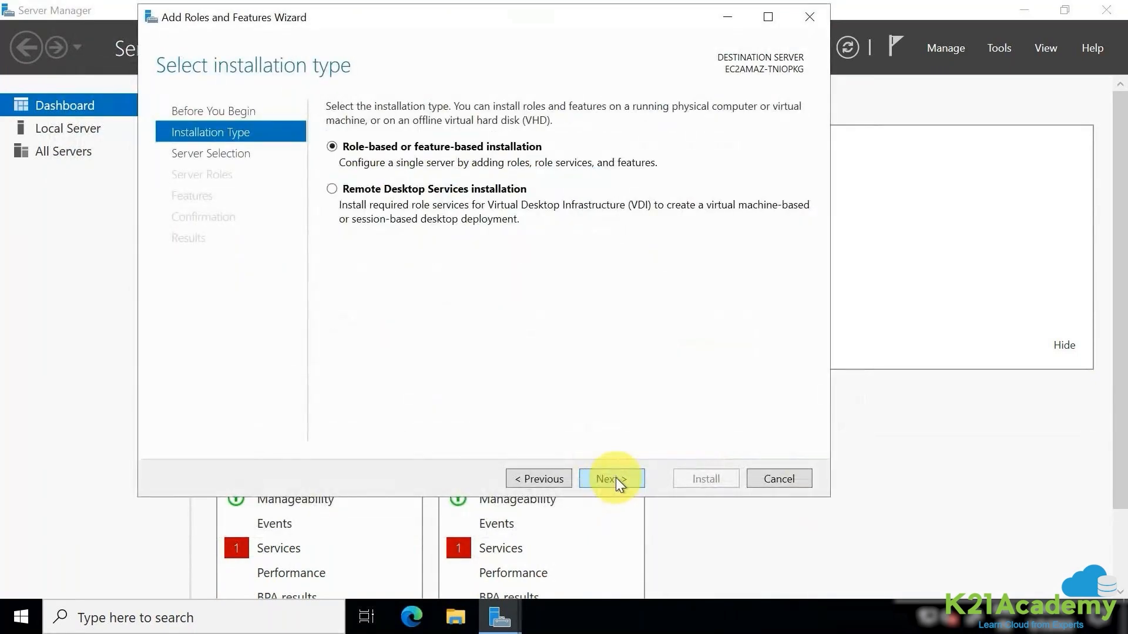
left_click(616, 478)
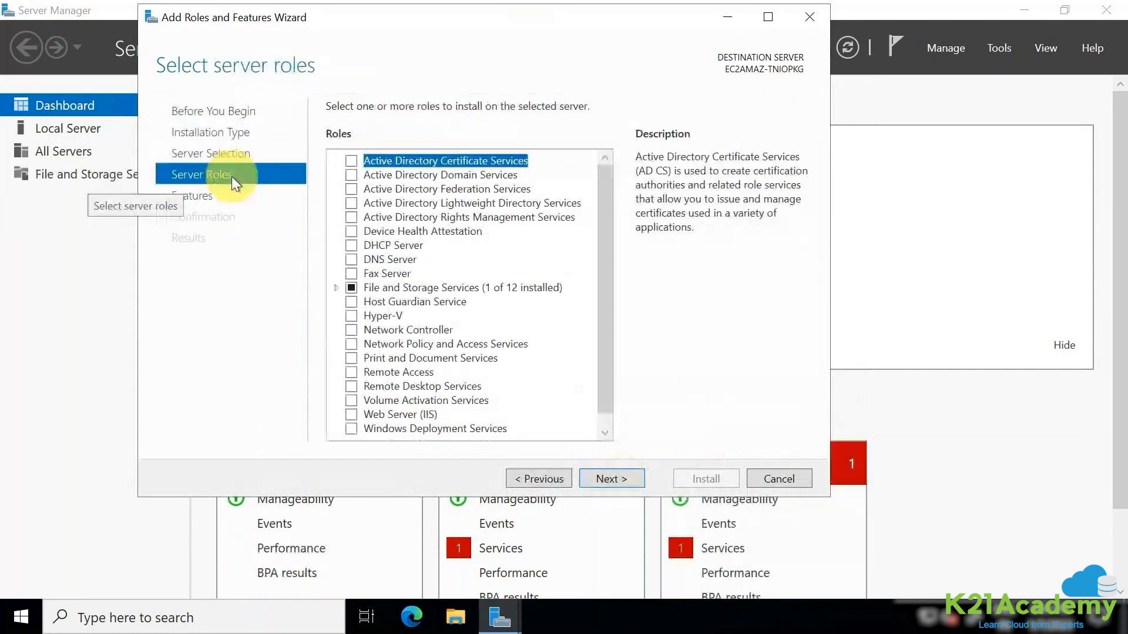
left_click(354, 418)
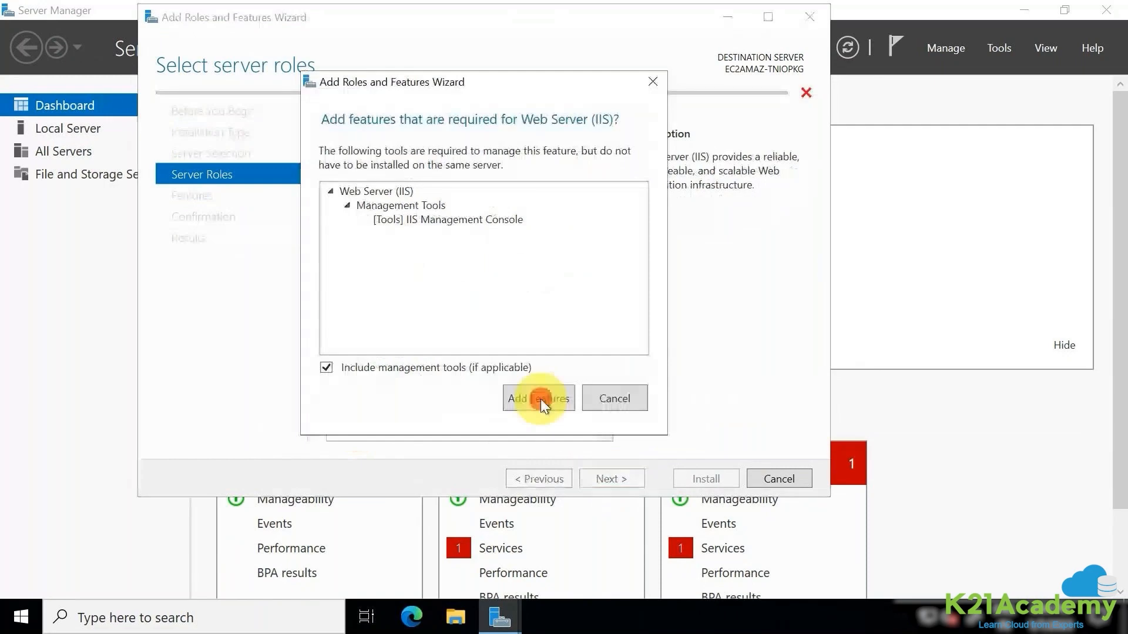
left_click(541, 400)
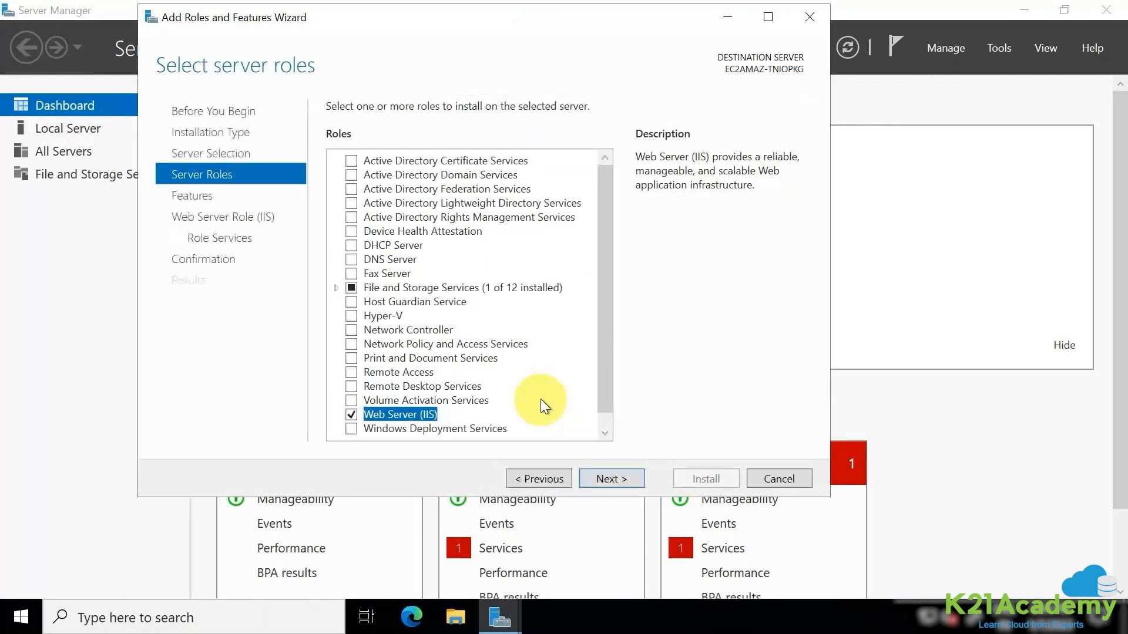
left_click(623, 481)
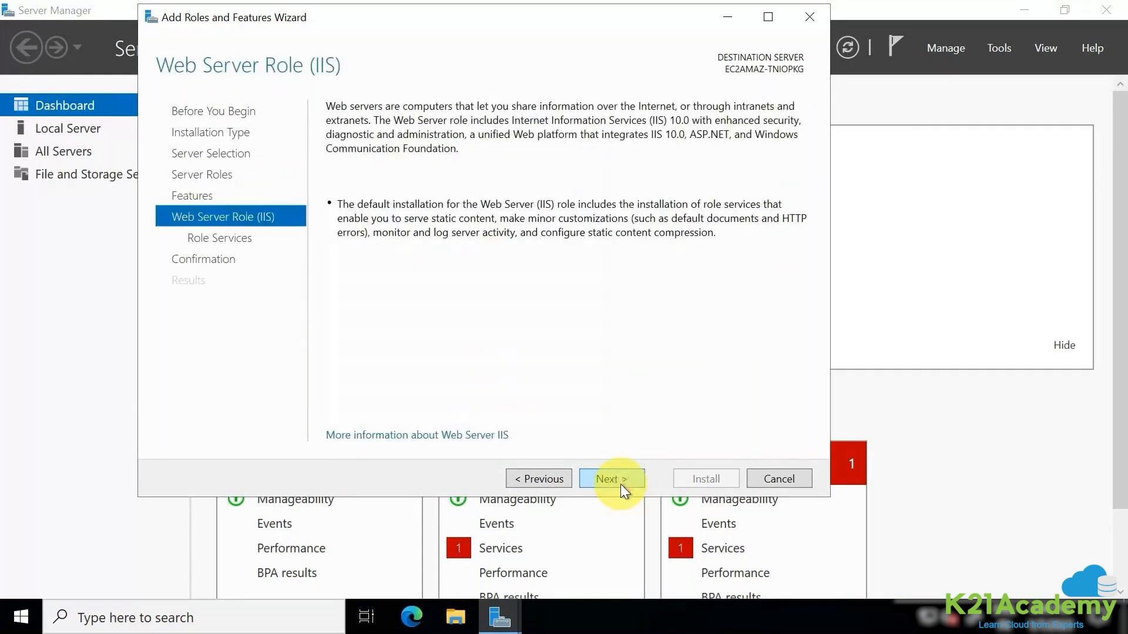
left_click(620, 484)
left_click(620, 484)
left_click(695, 486)
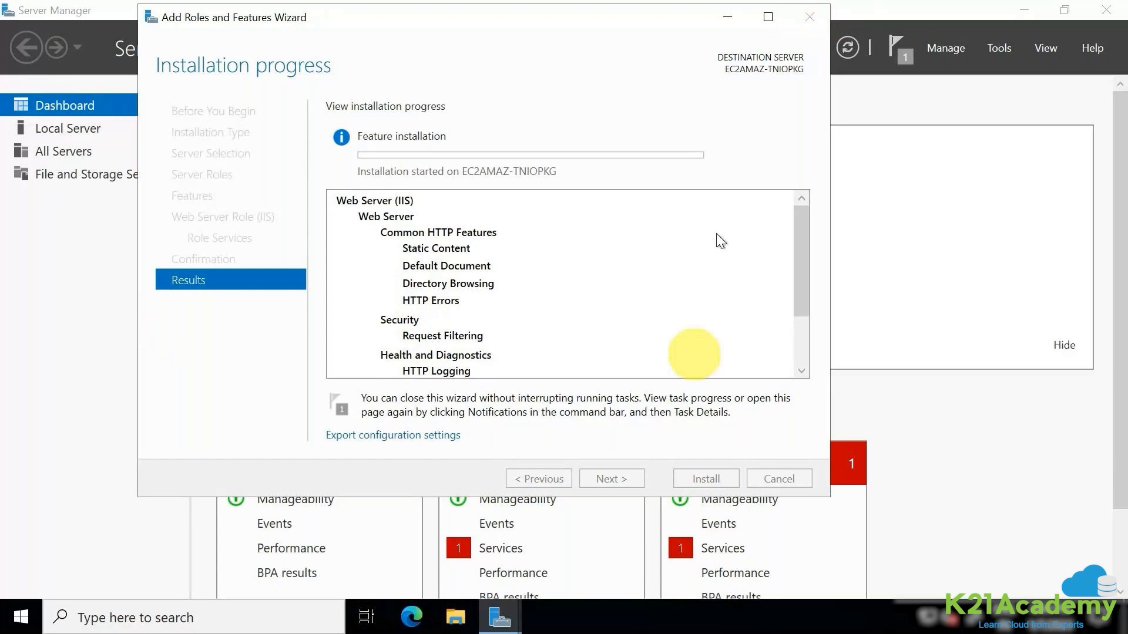
scroll(466, 339, "down", 1)
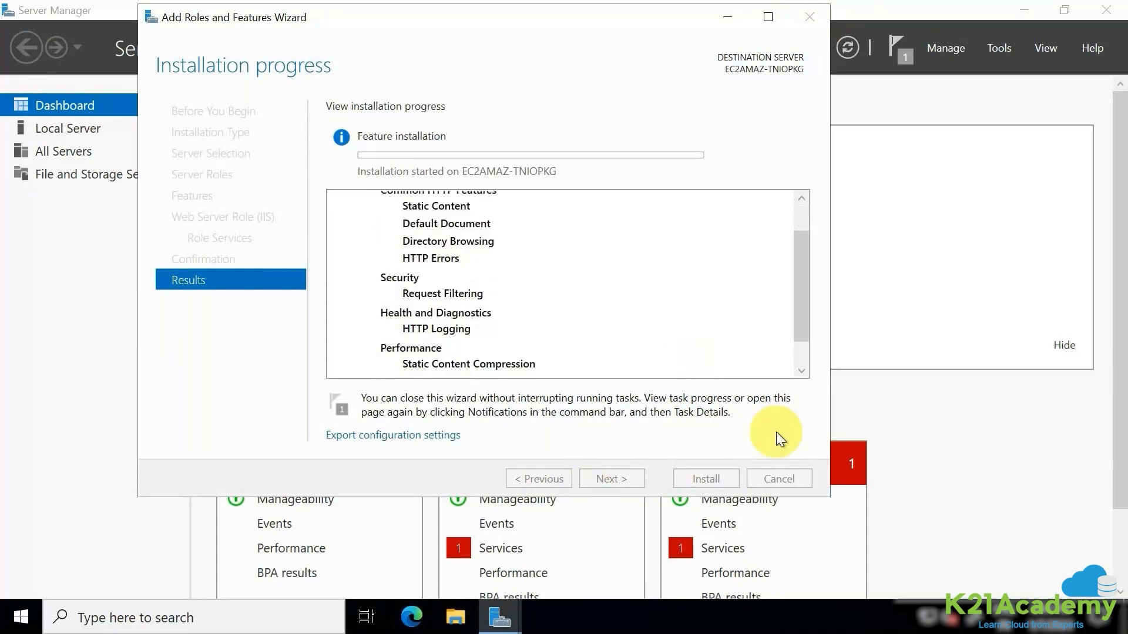
left_click(710, 481)
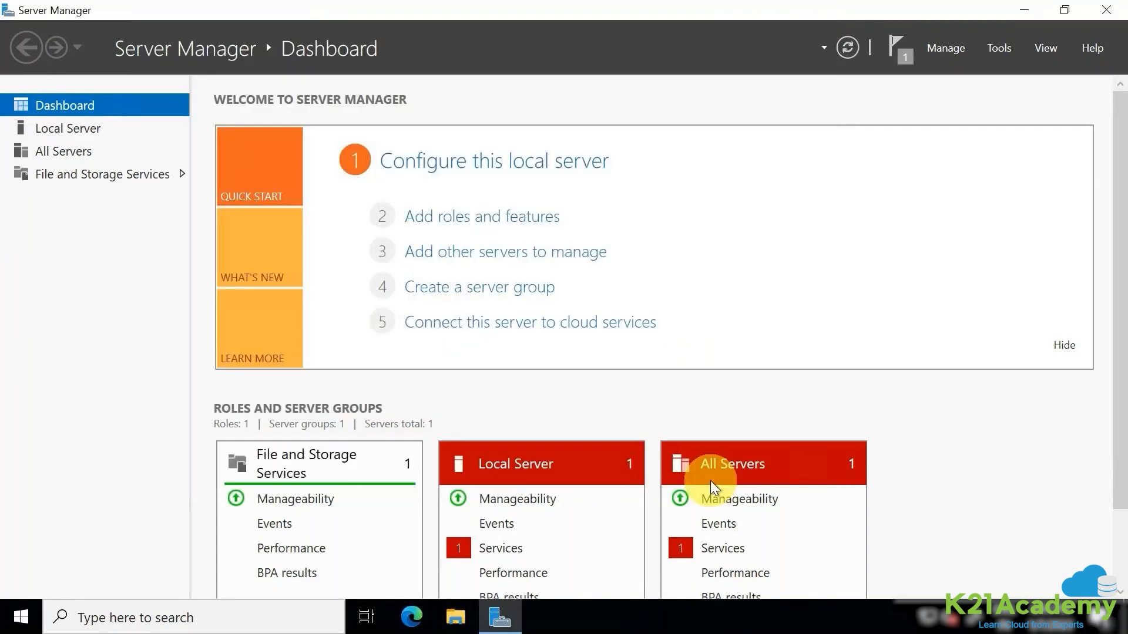
- Check the Feature installation notification, then restore and minimize the remote session window
left_click(899, 55)
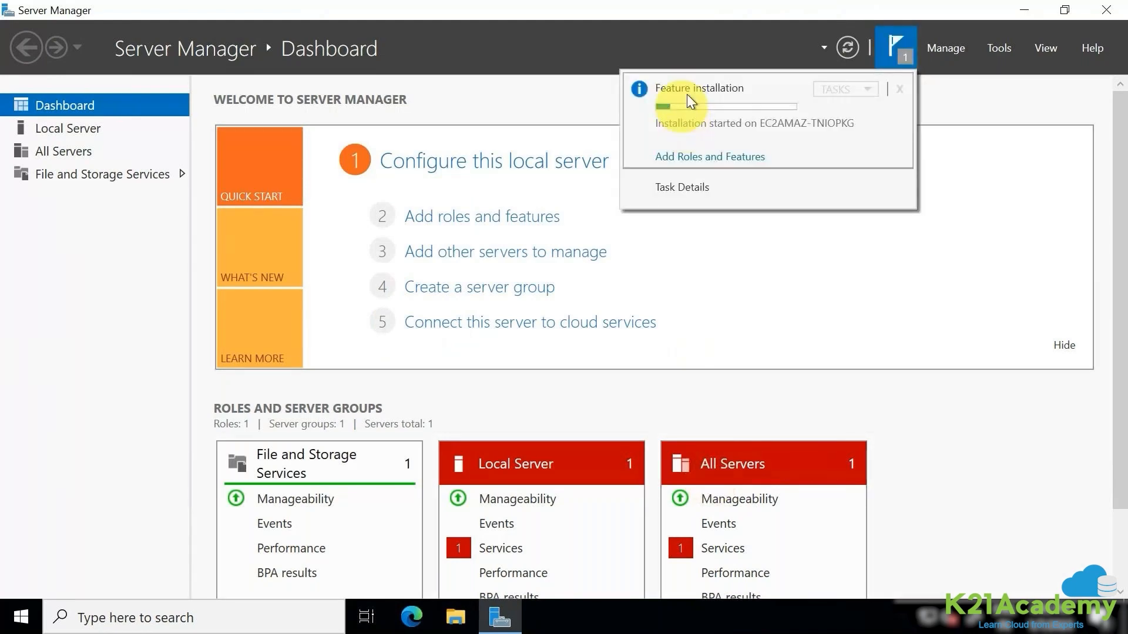
left_click(967, 135)
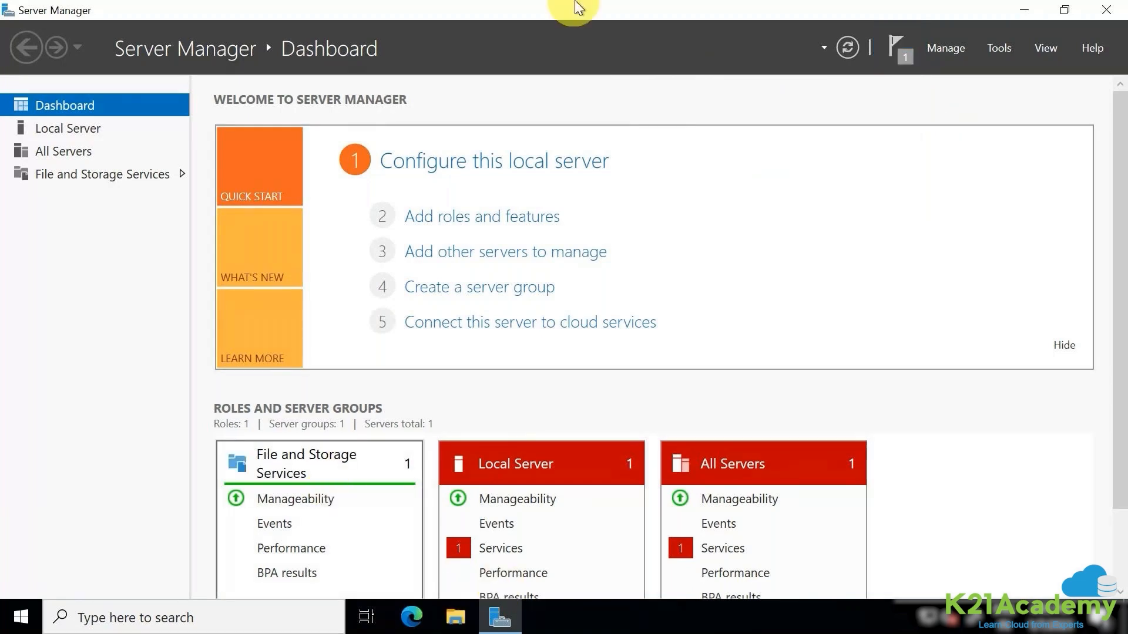
left_click(571, 8)
double_click(570, 5)
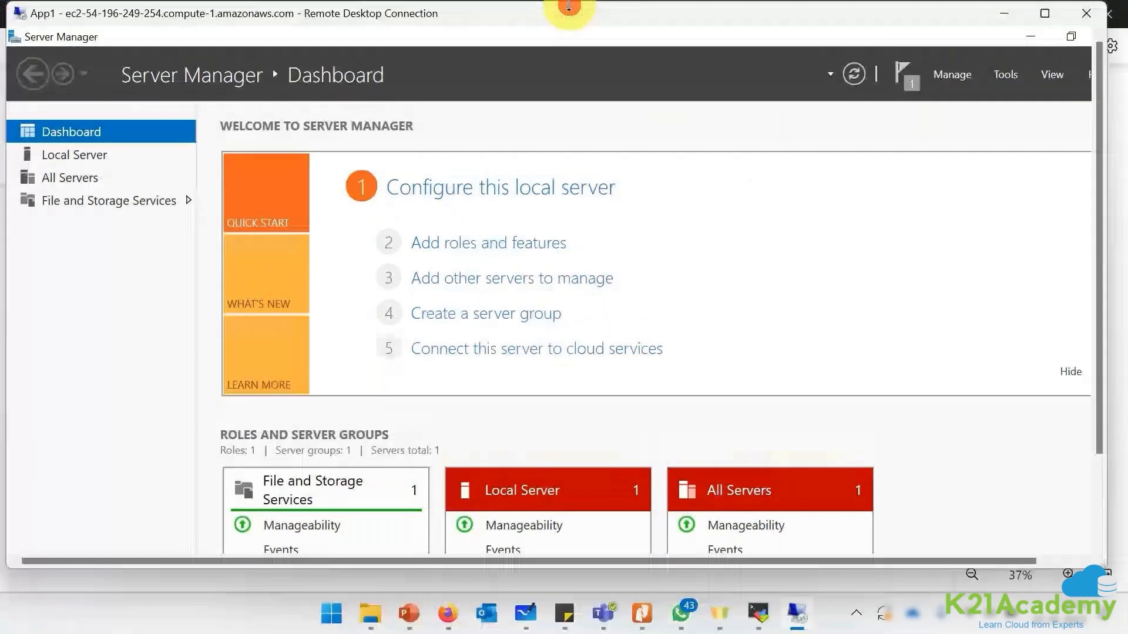
left_click(1016, 13)
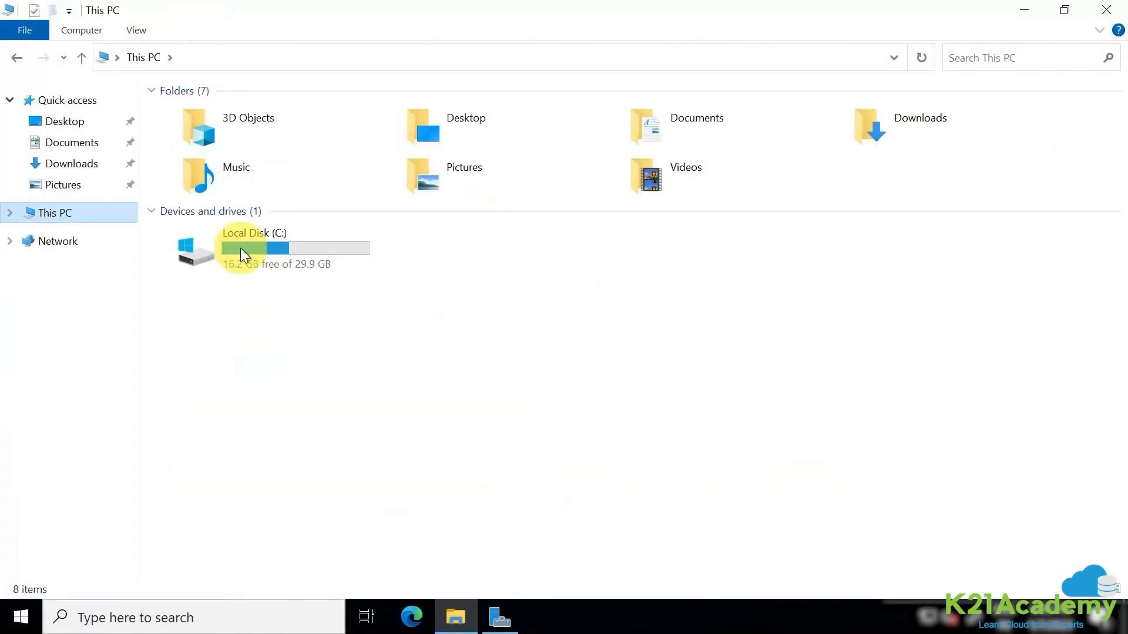
- Browse to C:\inetpub\wwwroot and open iisstart with Notepad via Open with
double_click(241, 248)
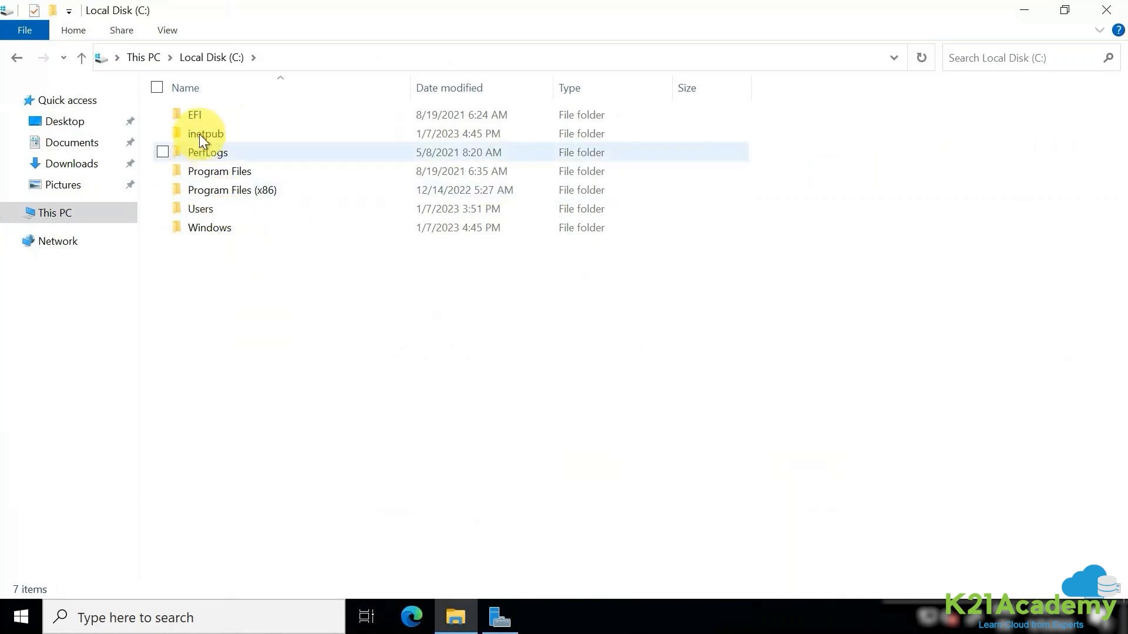
double_click(247, 136)
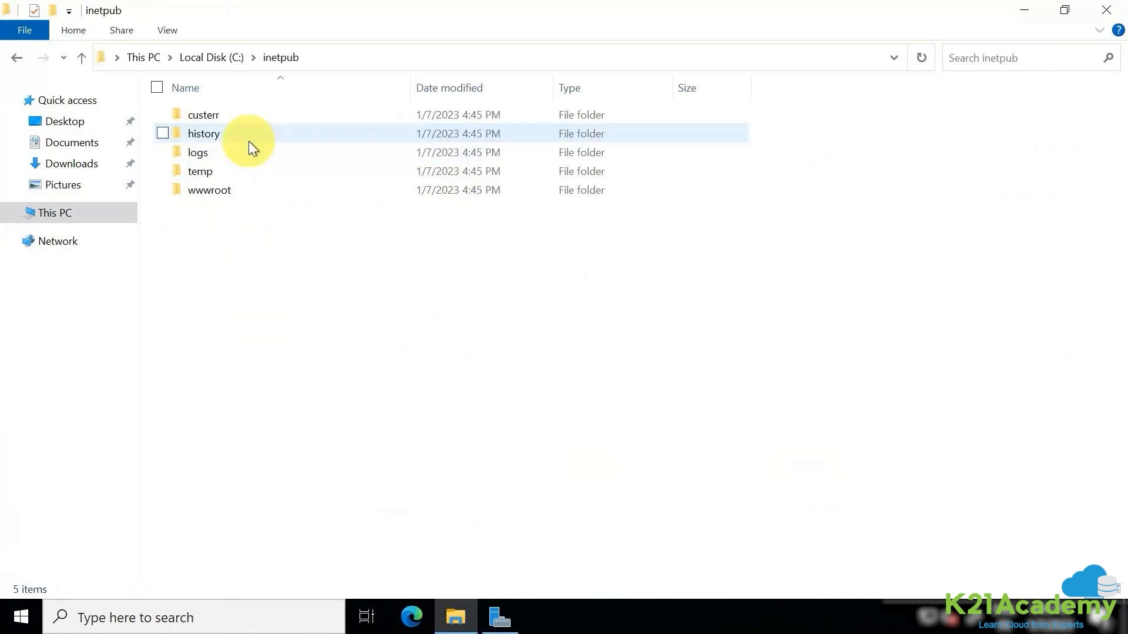
left_click(240, 346)
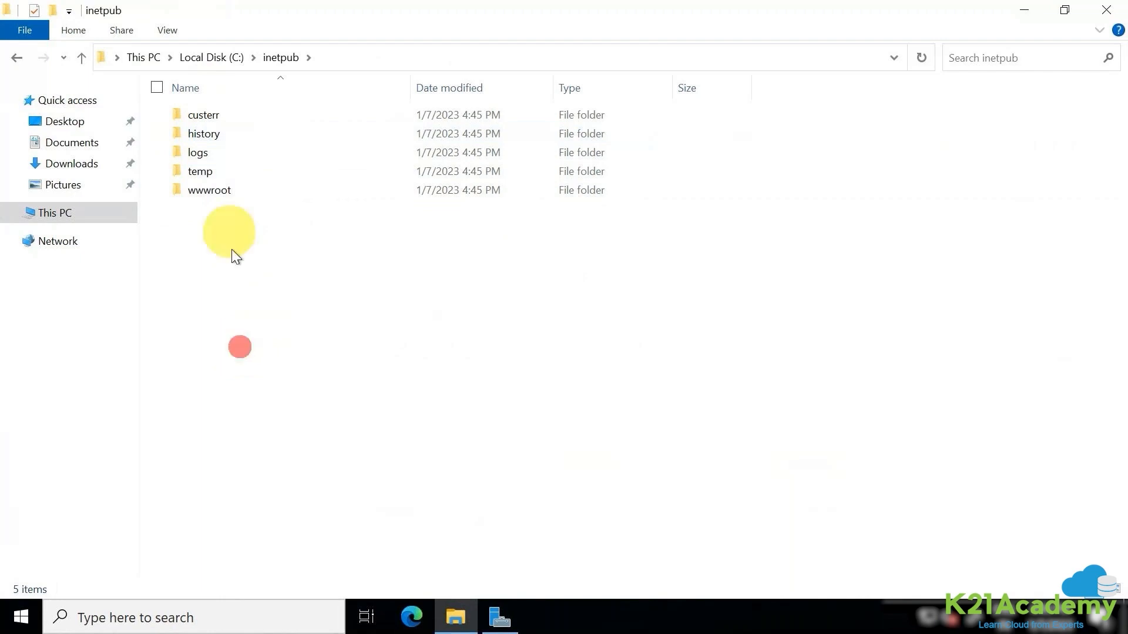
double_click(214, 191)
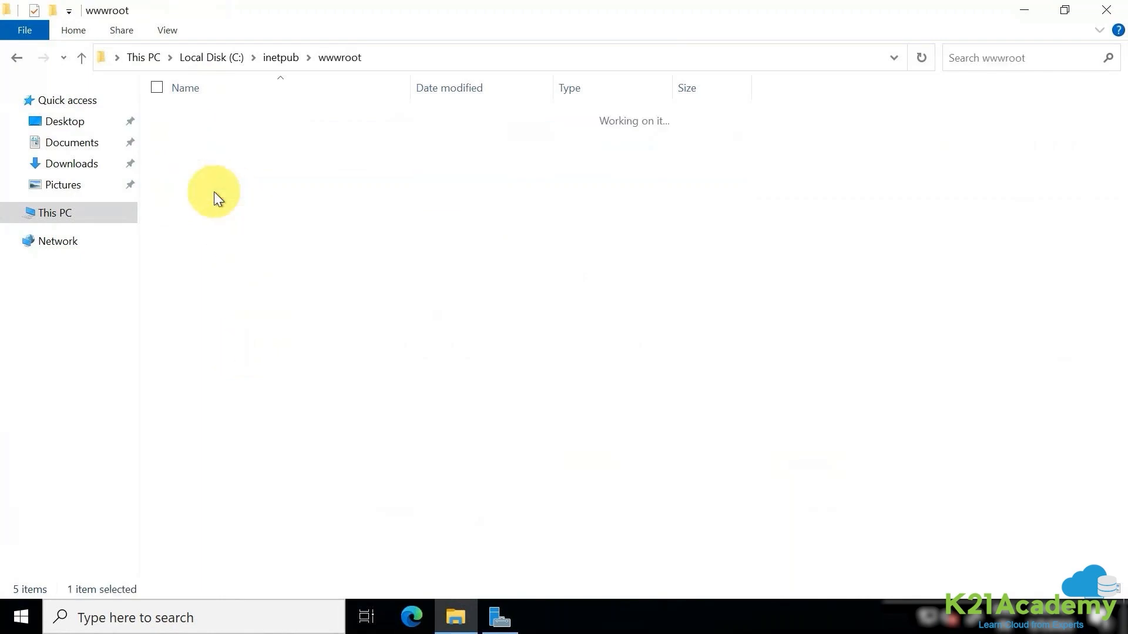
left_click(201, 118)
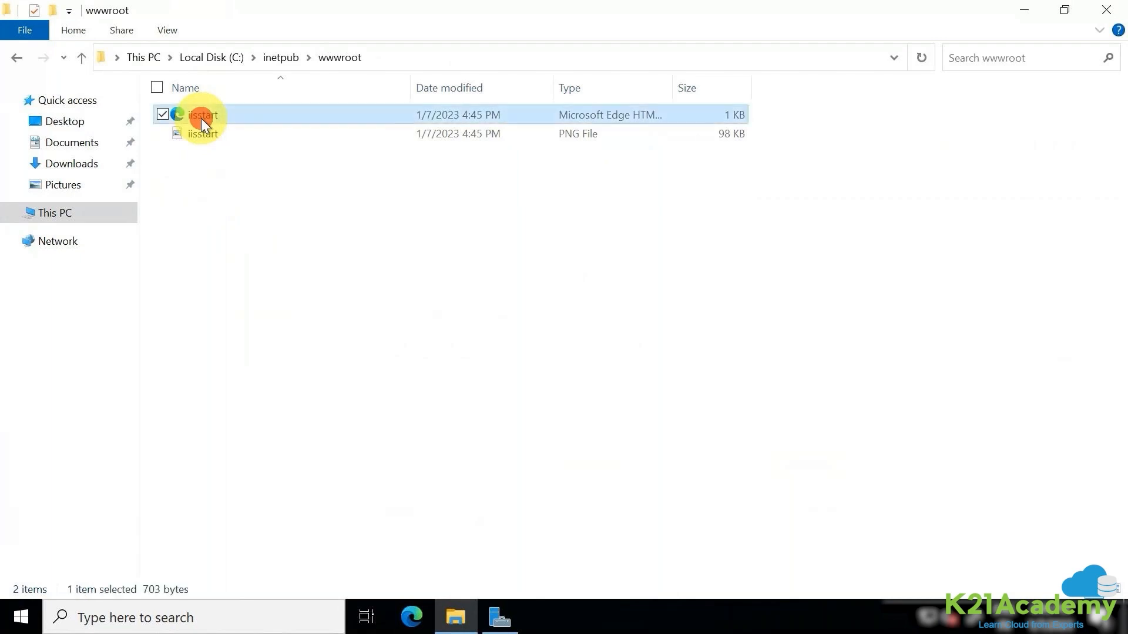
right_click(201, 118)
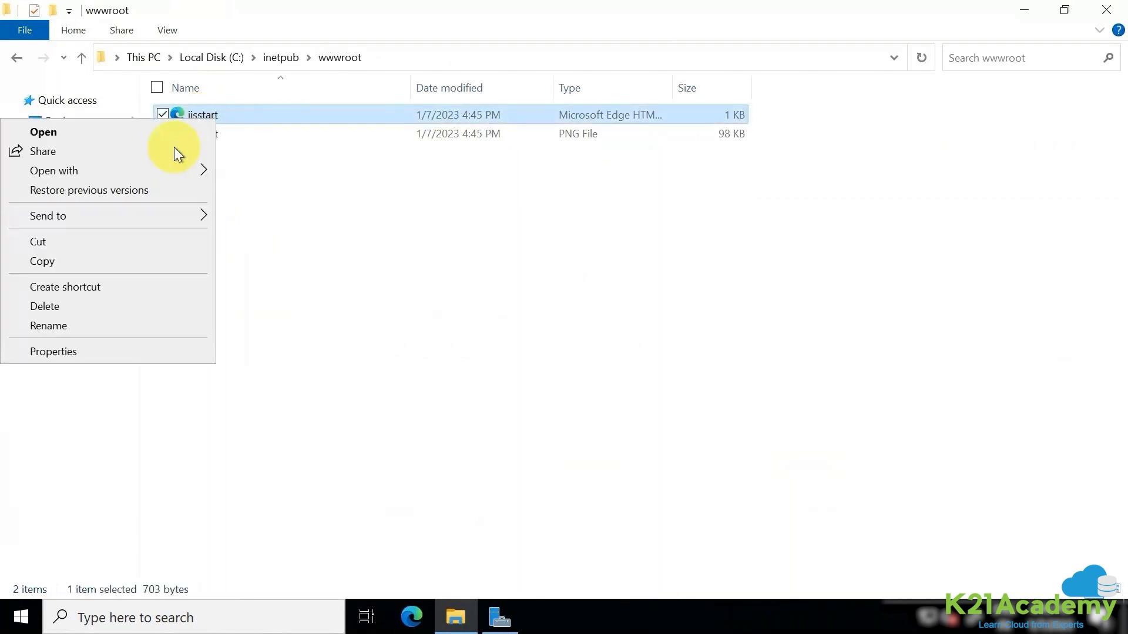
left_click(177, 170)
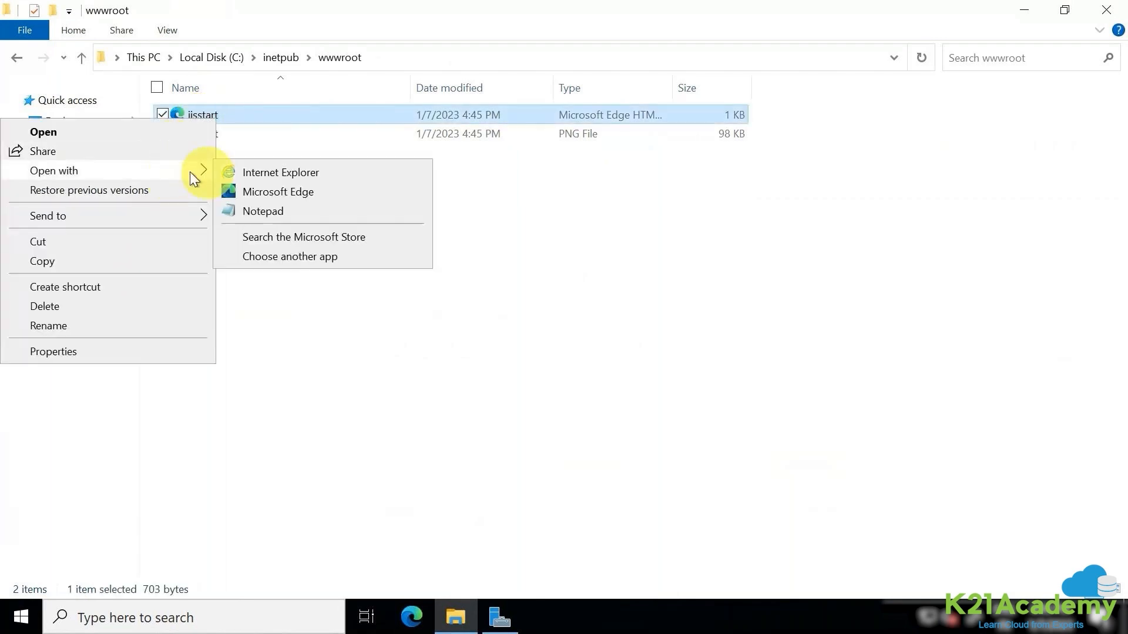
left_click(248, 209)
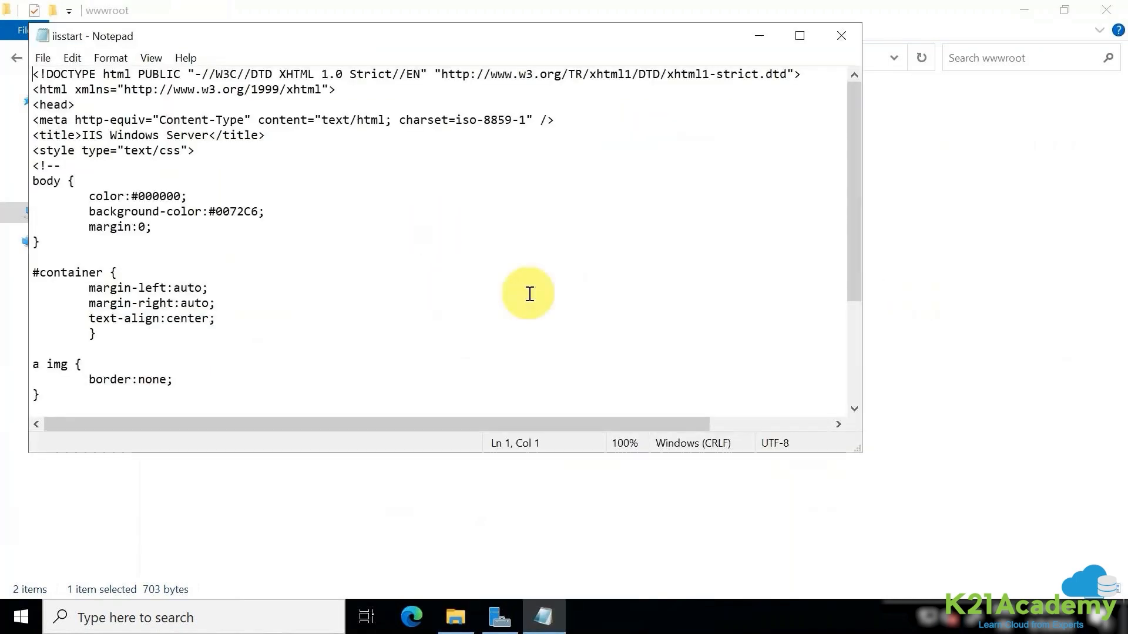
- Replace iisstart.htm's content with the pasted pink Application Web Server 1 HTML and save it
key("ctrl+a")
key("Delete")
type("<html> <head> <title>Application Web Server 1 </title> </head>  <body bgcolor=pink> <h1> Hello World !! Welcome to Cloud Technologies </h1> <h2> Cloud is the future of Data Centers </h2> <h2> Cloud can be classified based on Service Models : </h2> \t\t<p> 1. IaaS - Infrastructure as a Service </p> \t\t<p> 2. PaaS - Platform as a Service </p> \t\t<p> 3. SaaS - Software As Service  </p>  <h2> Cloud can be classified based on Deployment Models : </h2> \t\t<p> 1. Public </p> \t\t<p> 2. Private Cloud </p> \t\t<p> 3. Hybrid Cloud</p> \t\t<p> 4. Multi Cloud</p> \t\t<p> 5. Community Cloud</p>  </body> </html>")
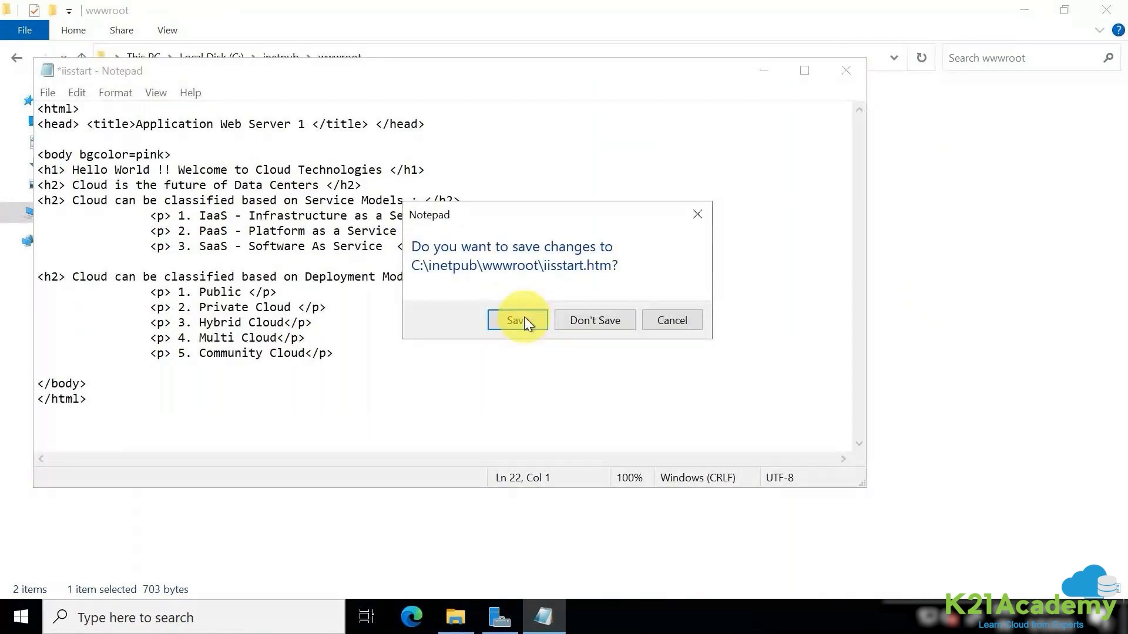
left_click(525, 320)
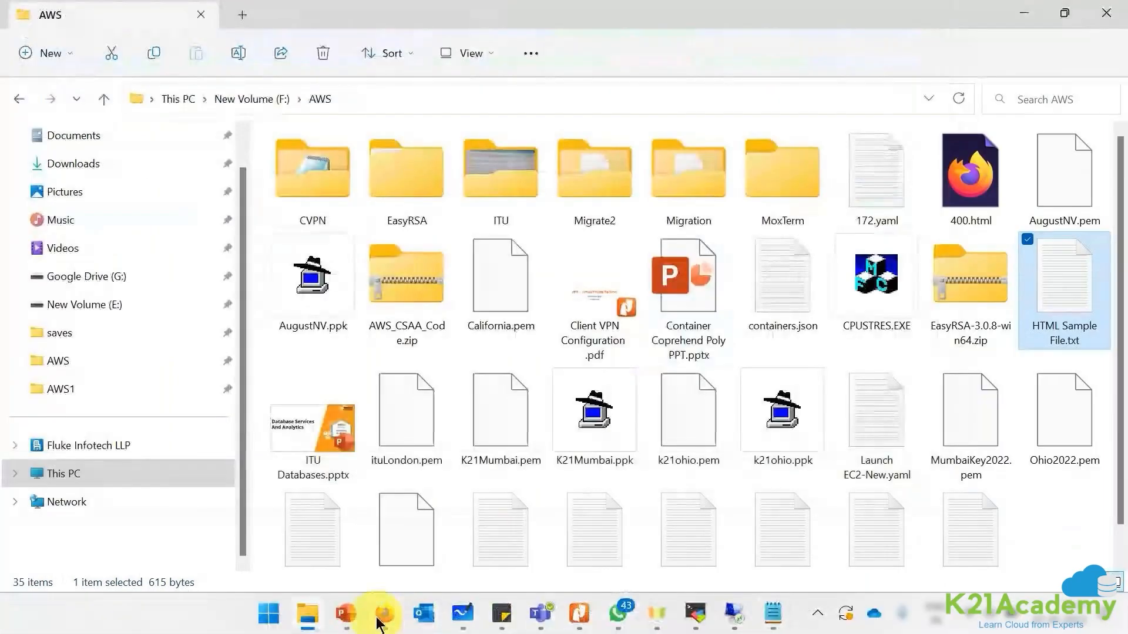
- Load public IP 54.196.249.254 in a new tab to verify the page, then return to Instances
left_click(389, 620)
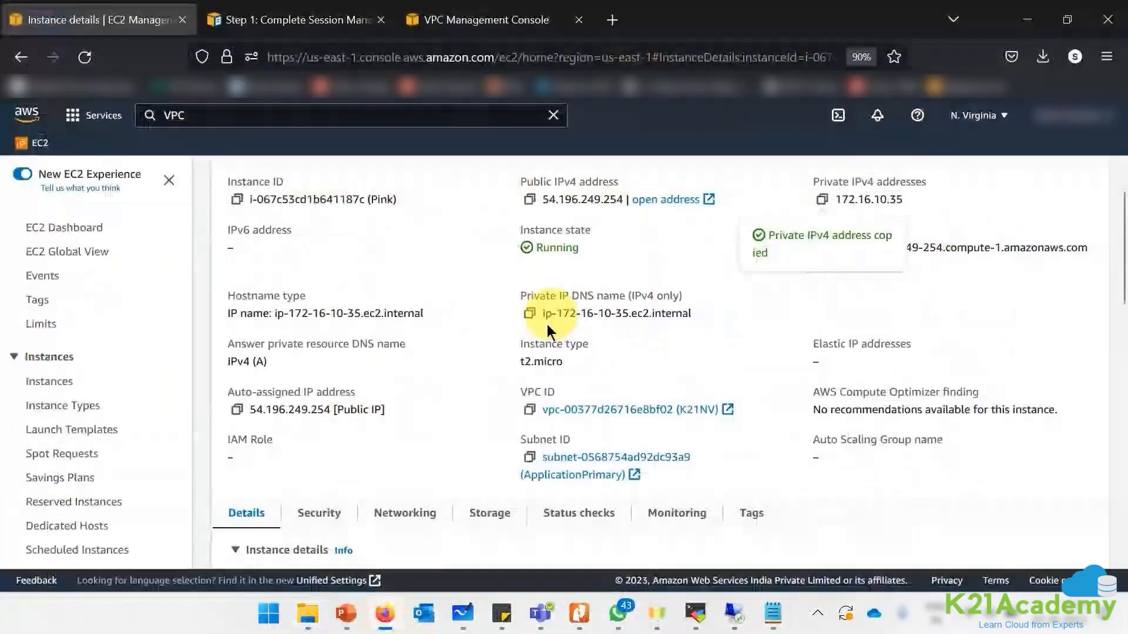
left_click(530, 201)
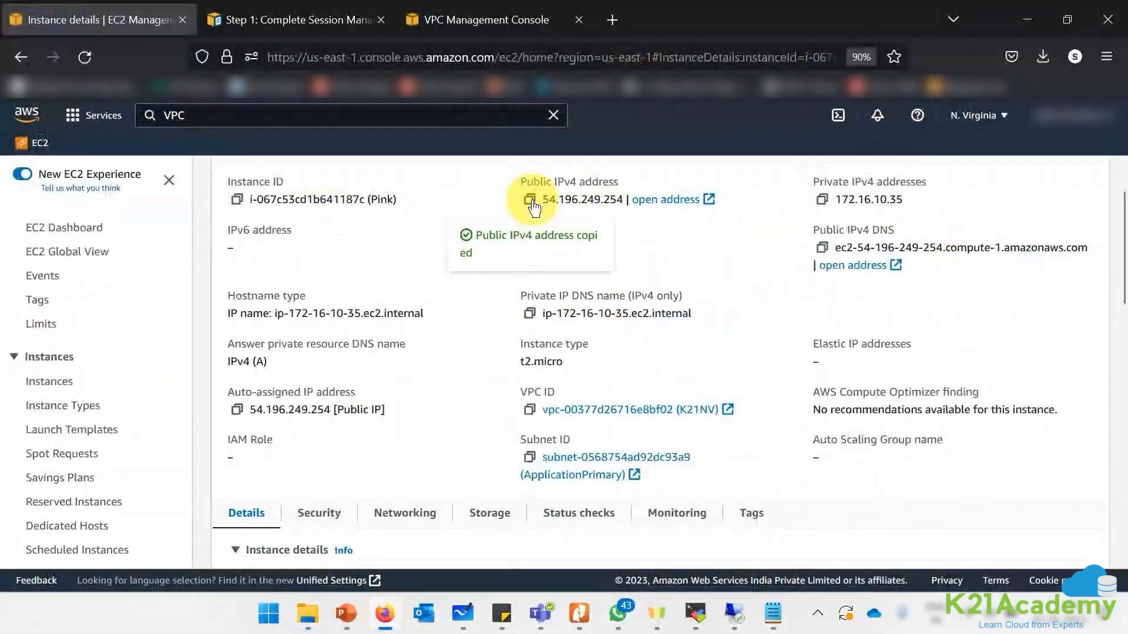
left_click(612, 20)
key("ctrl+v")
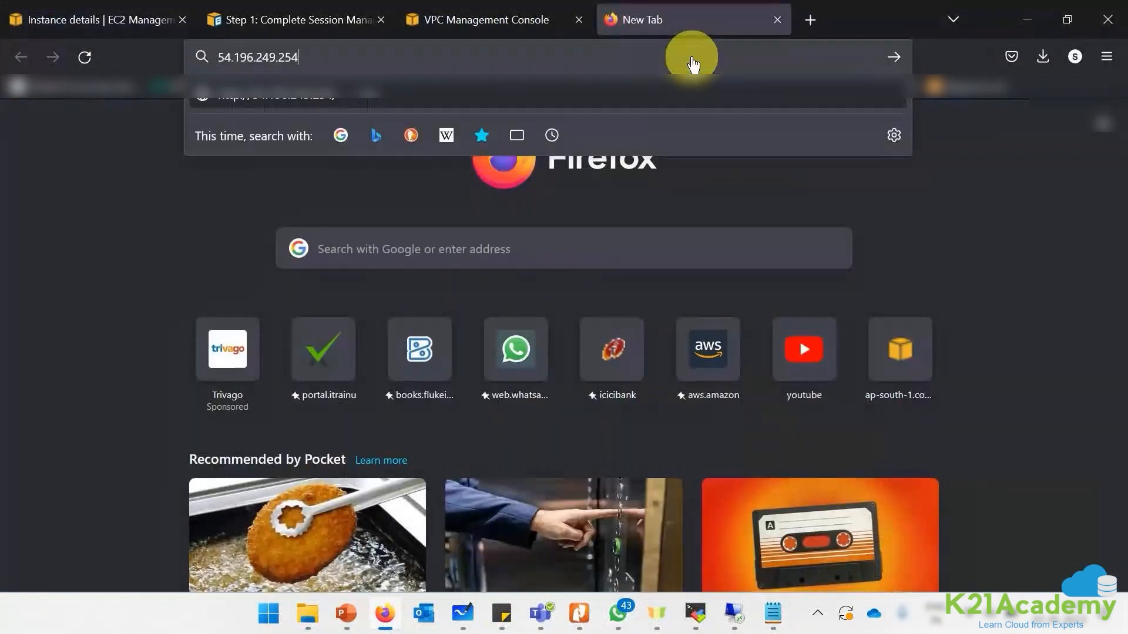
key("Return")
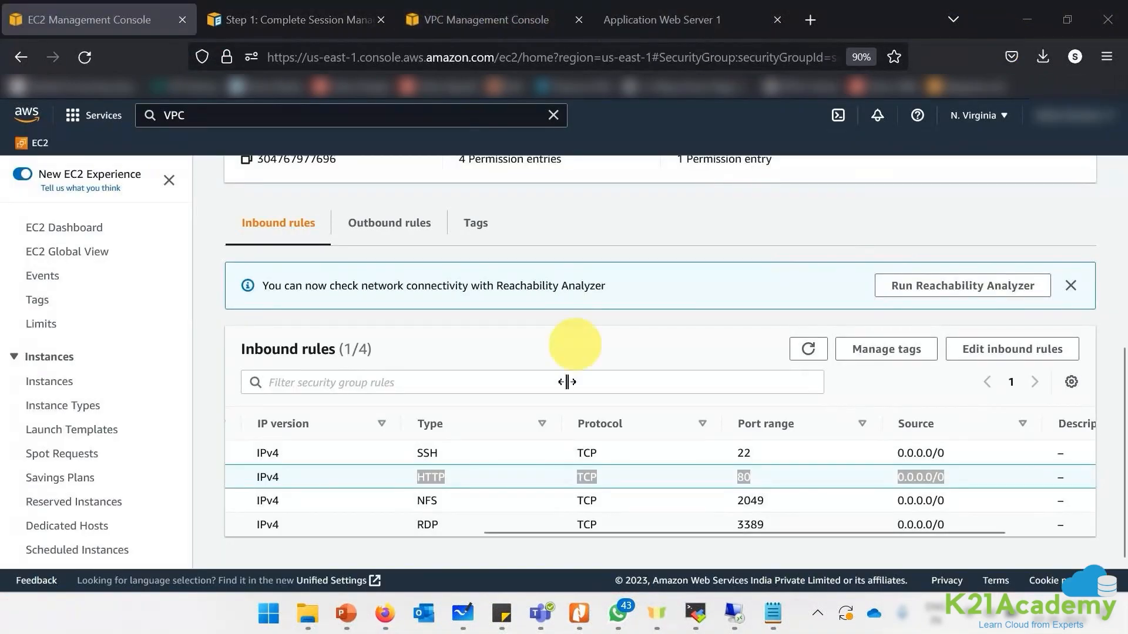
left_click(34, 390)
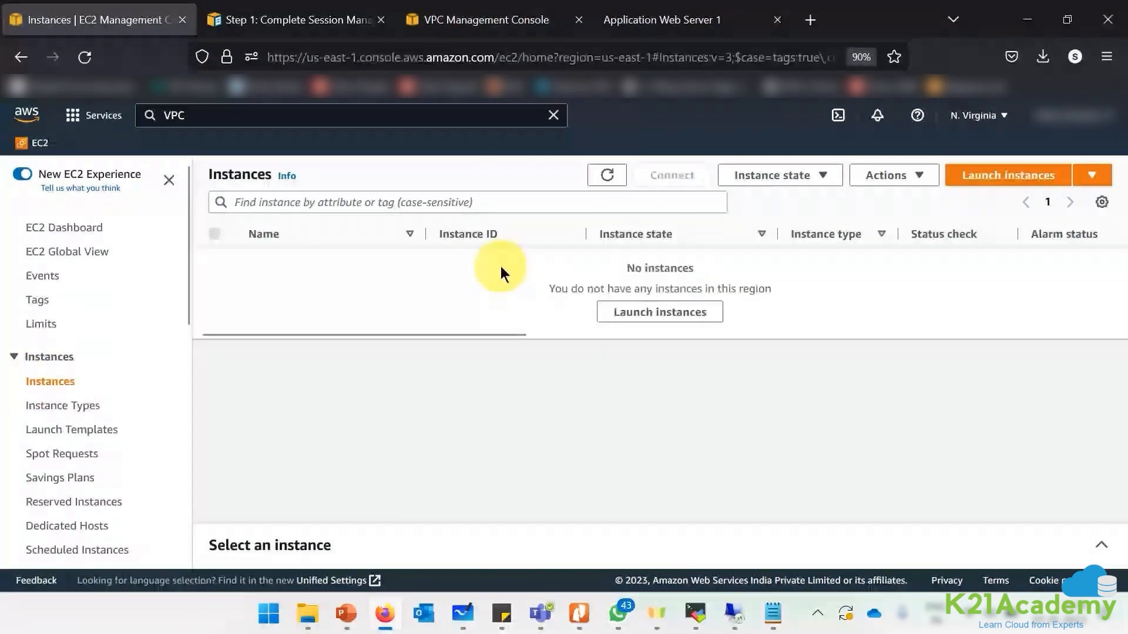
- Select the running Pink instance and reach Actions > Image and templates > Create image
left_click(345, 256)
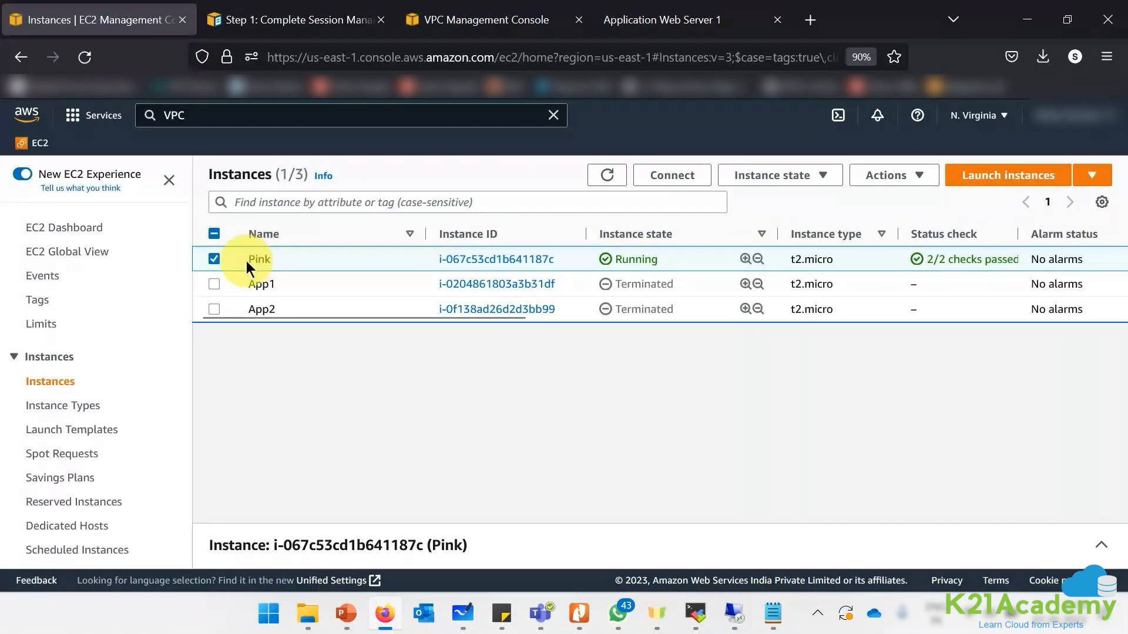
left_click_drag(255, 259, 267, 259)
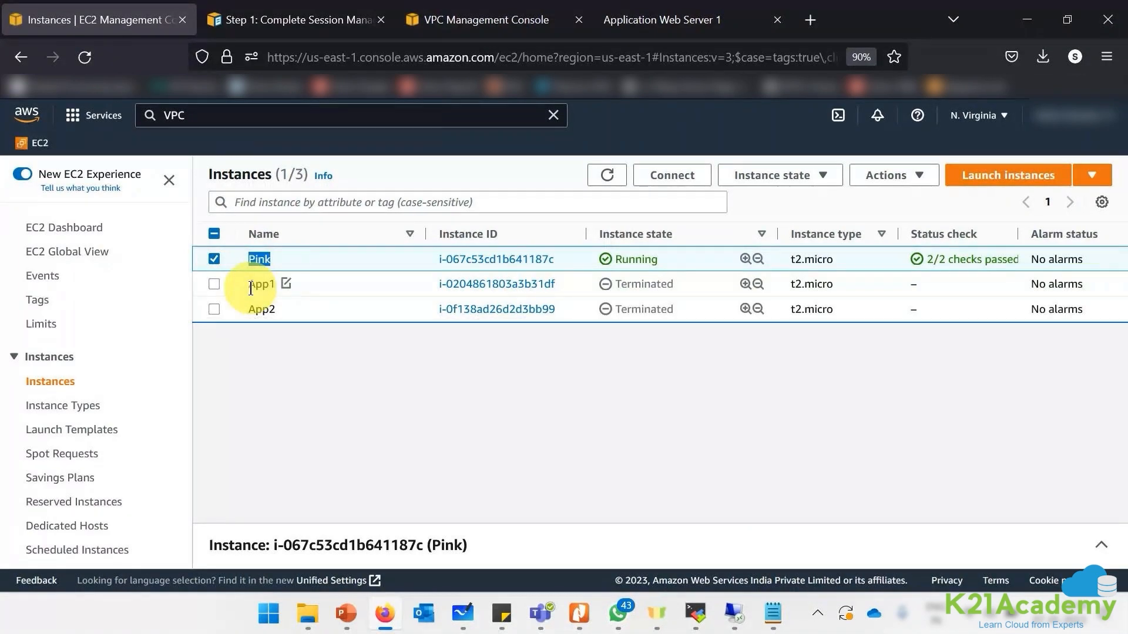
left_click(351, 258)
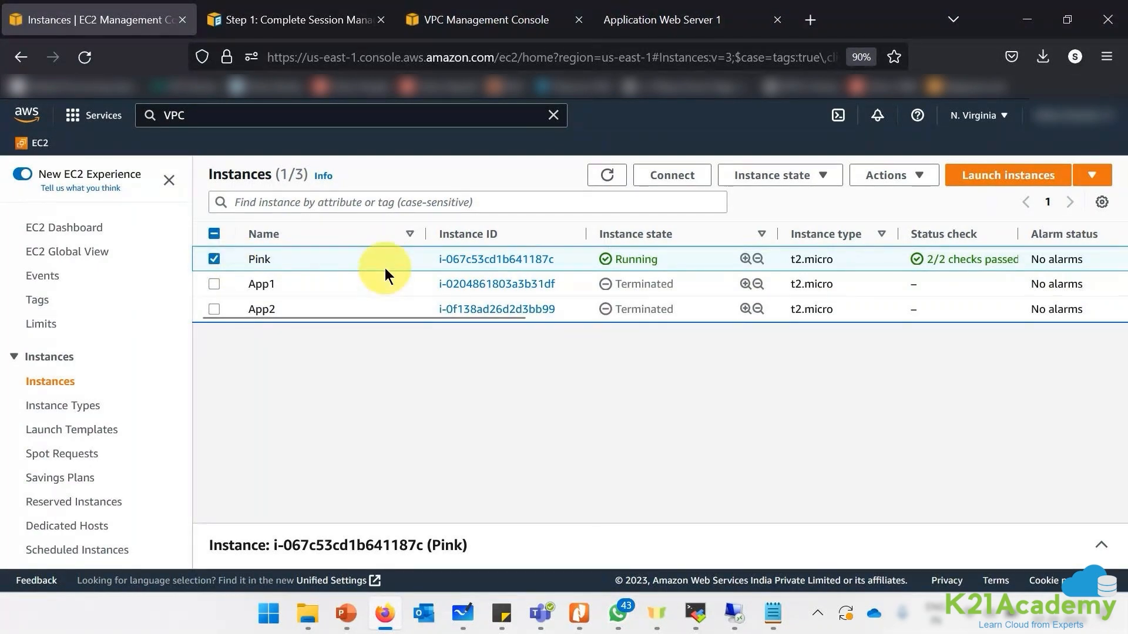
left_click(920, 176)
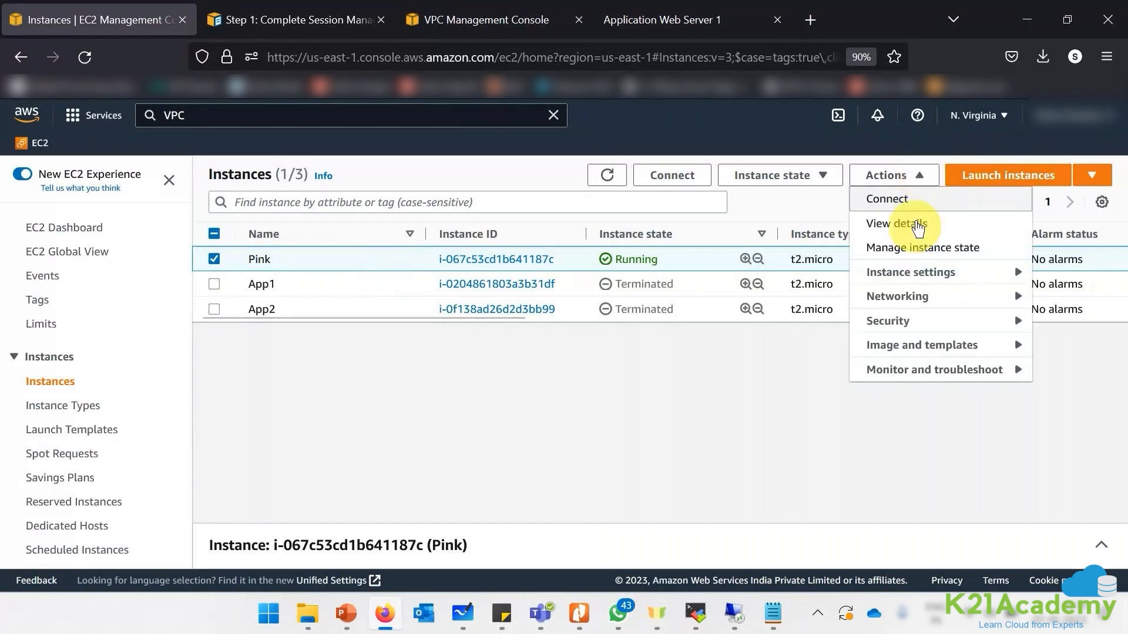
mouse_move(915, 346)
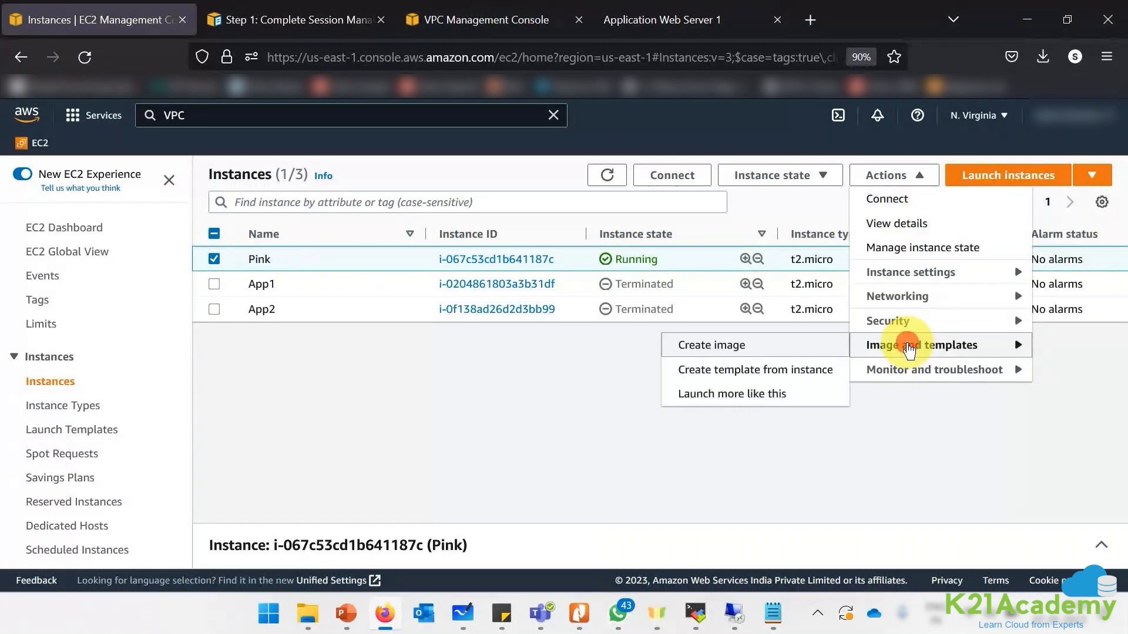
- Create an image named K21ServerIMG from the Pink instance with No reboot enabled
left_click(751, 347)
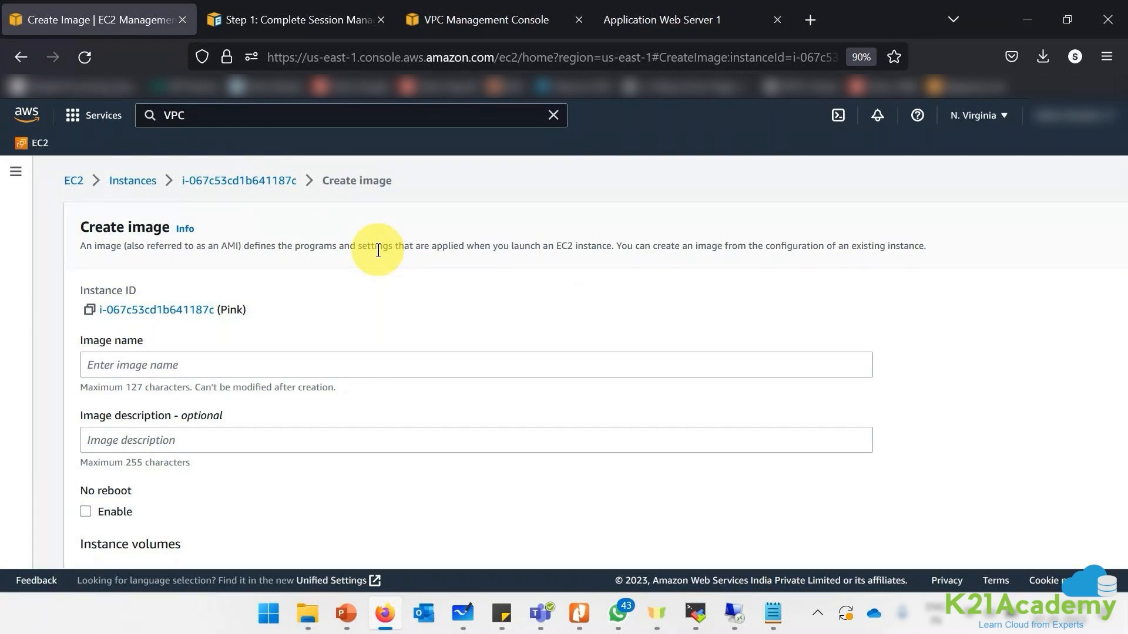
left_click(175, 367)
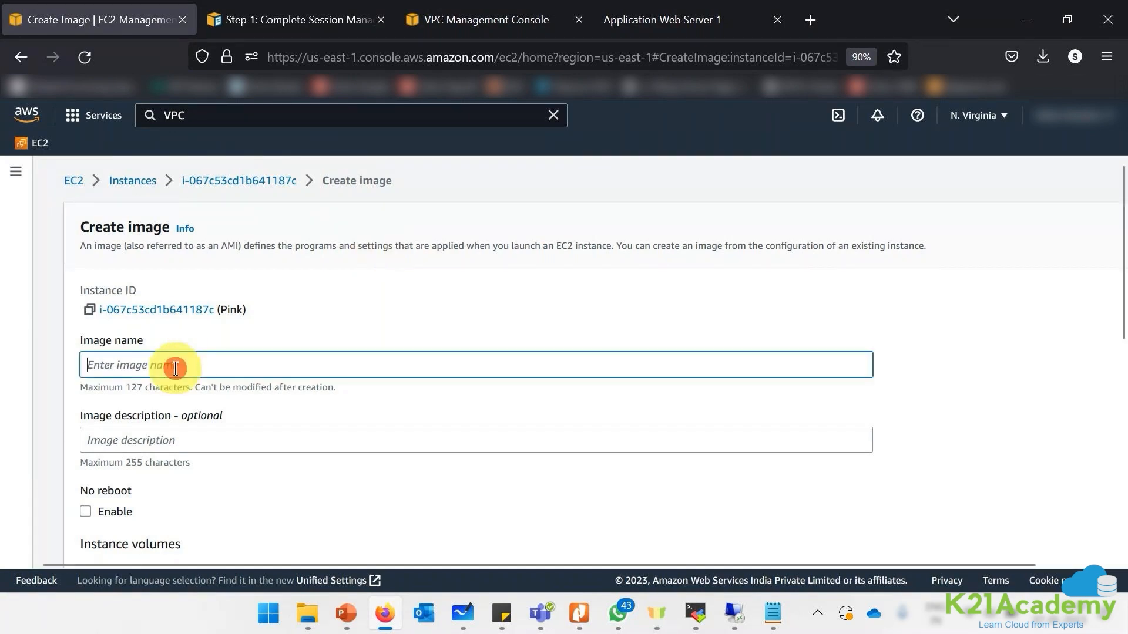
type("K2")
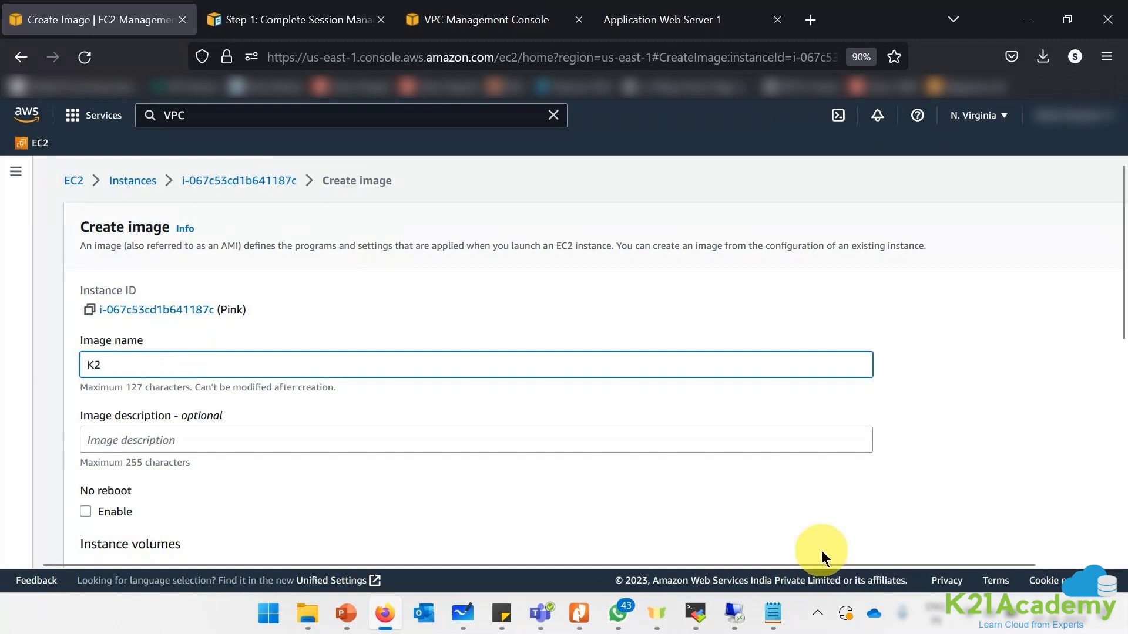
type("1ServerIMG")
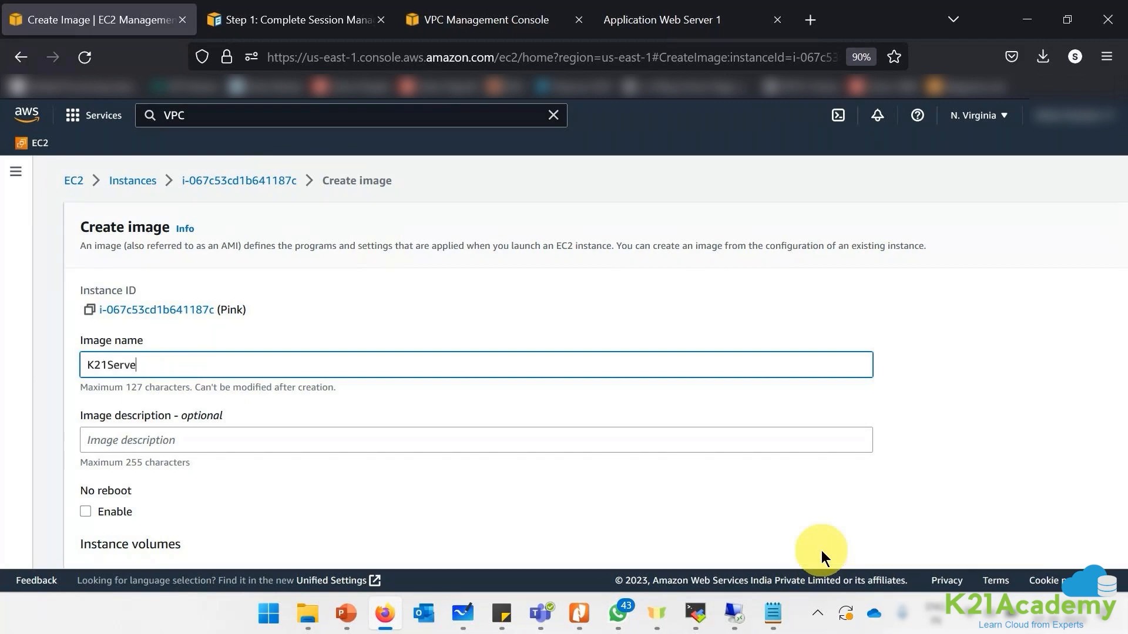
scroll(252, 372, "down", 3)
left_click_drag(81, 321, 133, 318)
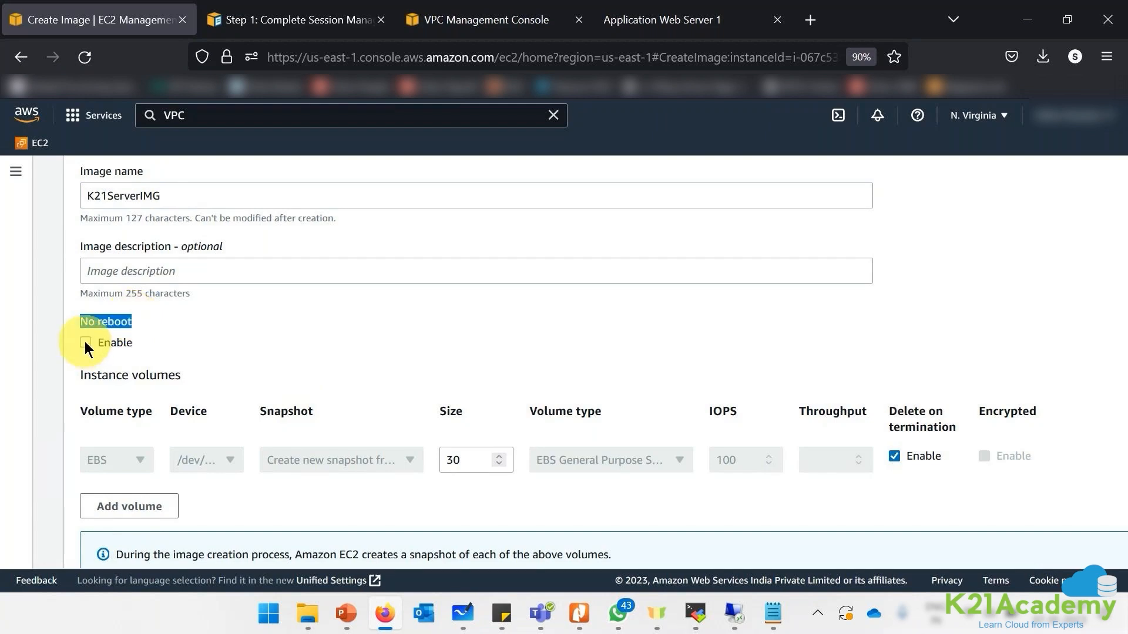
left_click(124, 344)
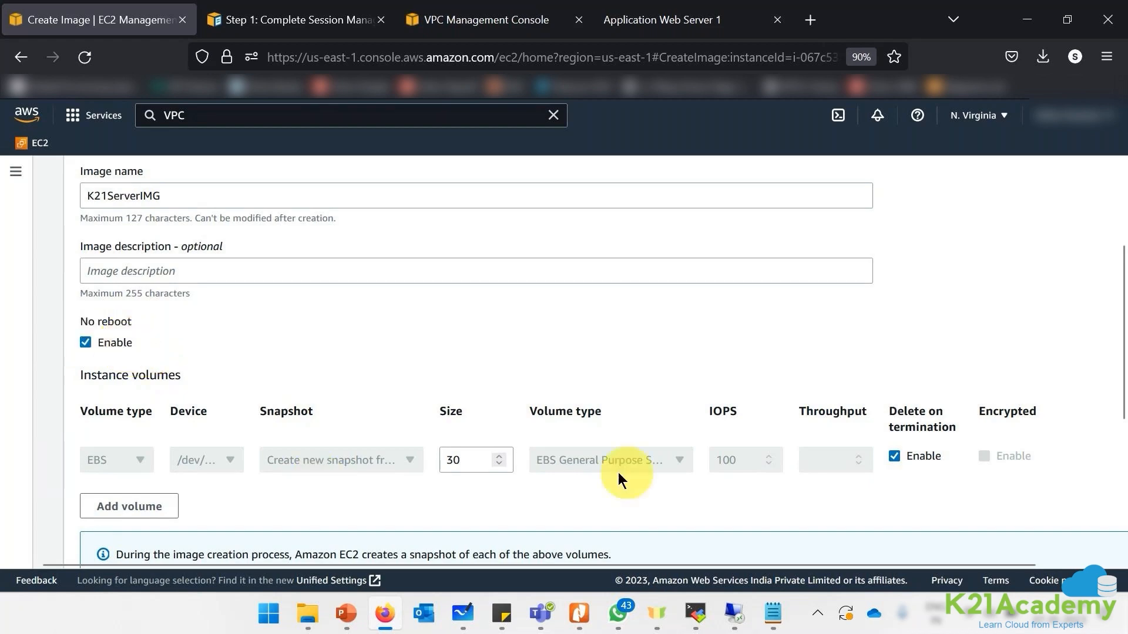
scroll(632, 473, "down", 2)
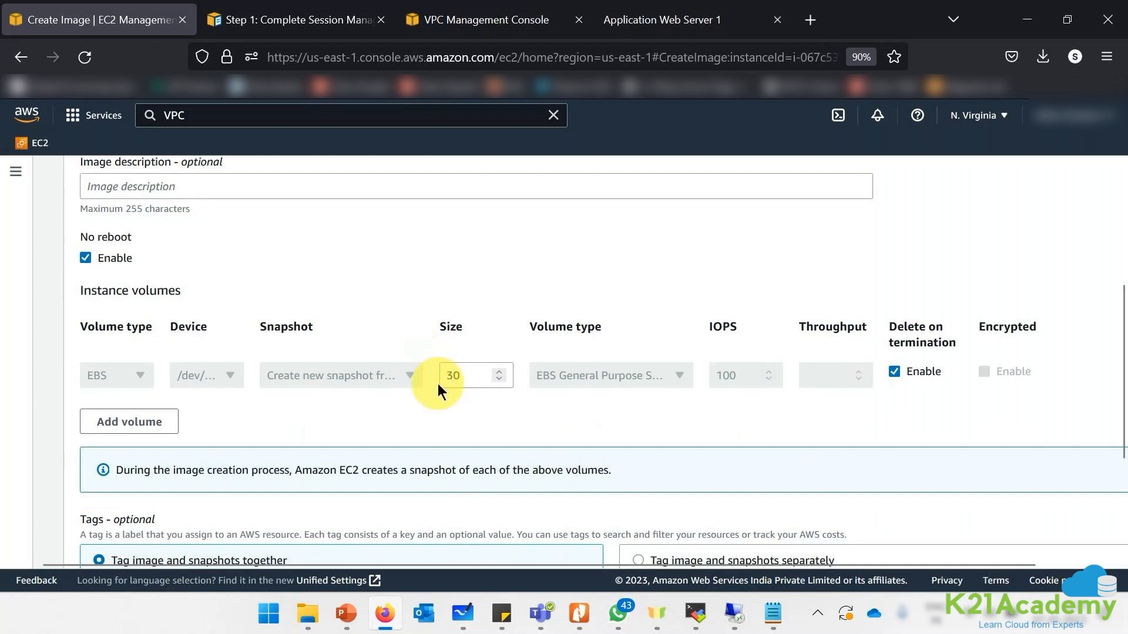
scroll(808, 464, "down", 4)
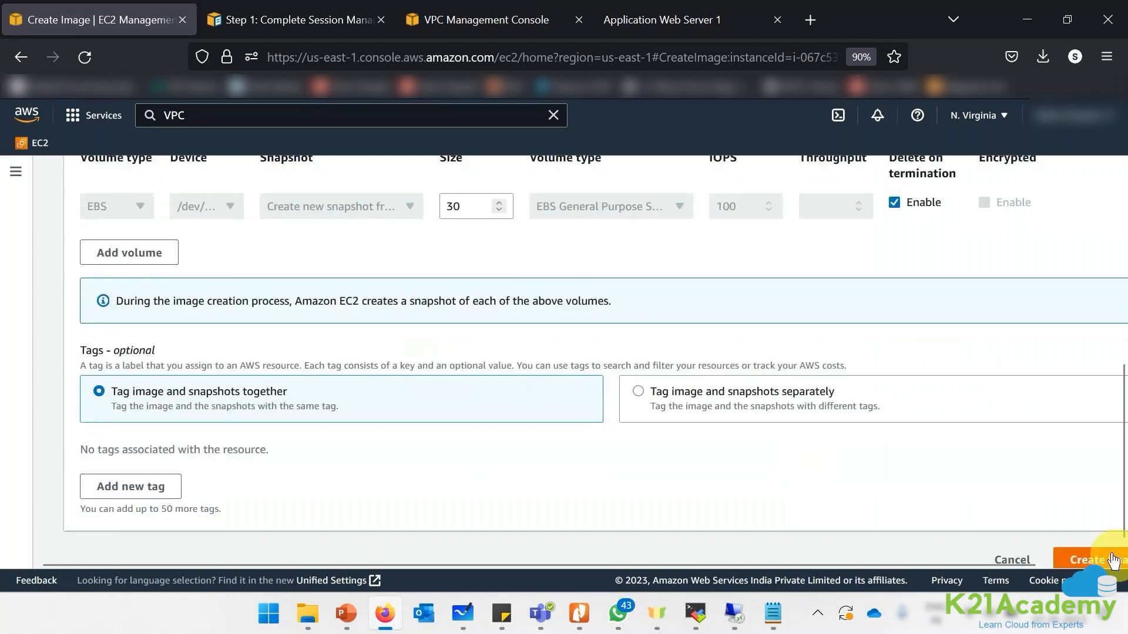
left_click(1095, 560)
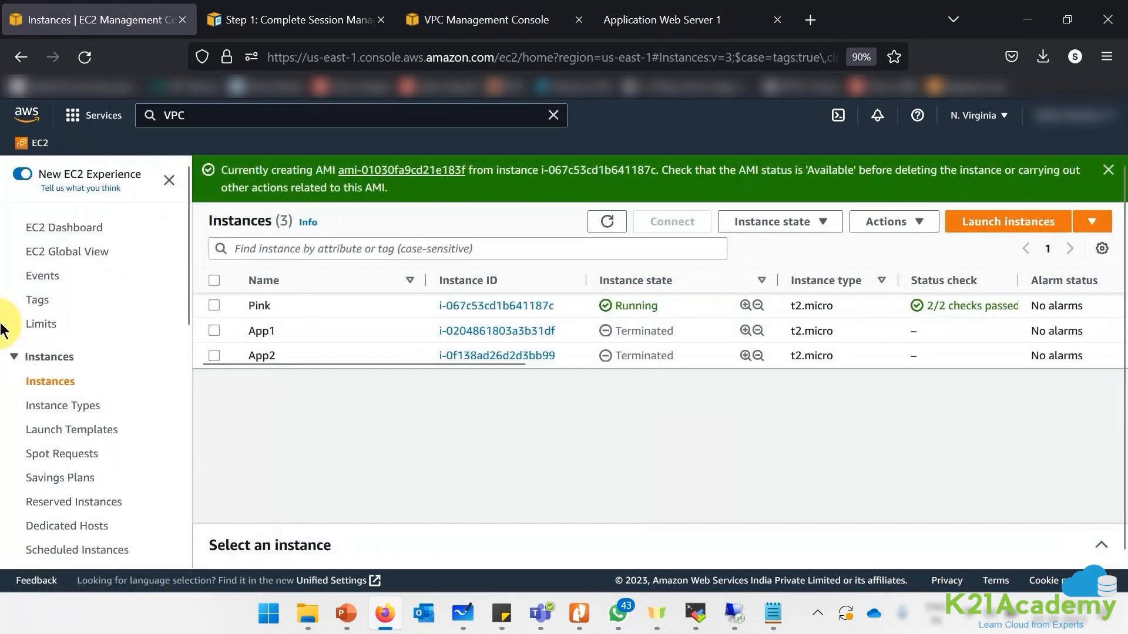
- Dismiss the banner, open the AMIs list and refresh to check K21ServerIMG's pending status
left_click(1108, 170)
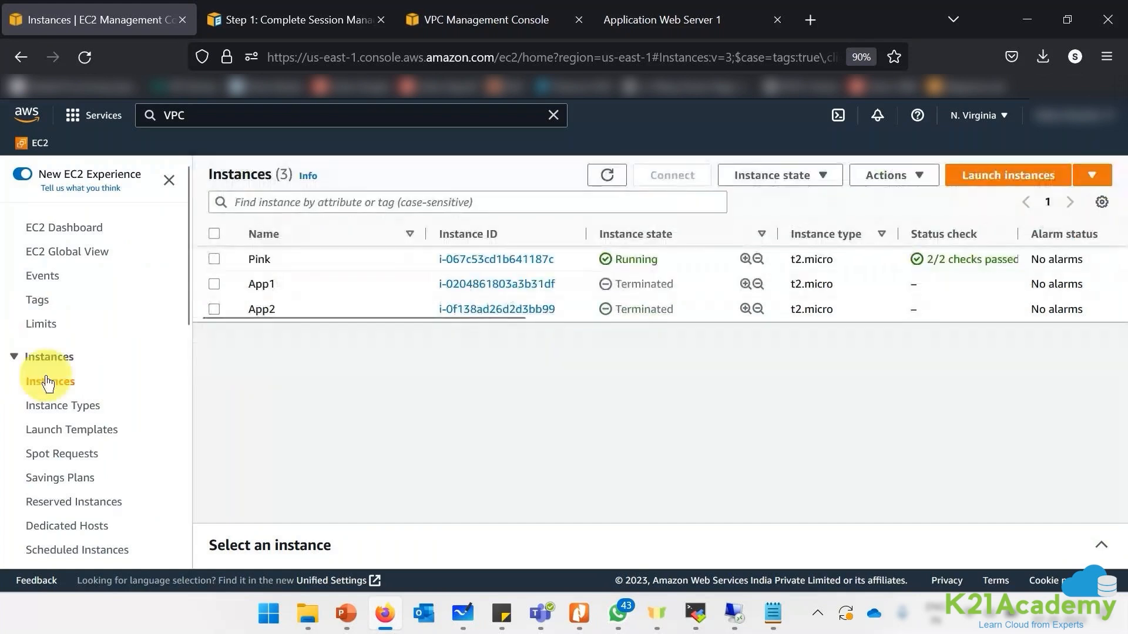
scroll(47, 385, "down", 3)
left_click(36, 483)
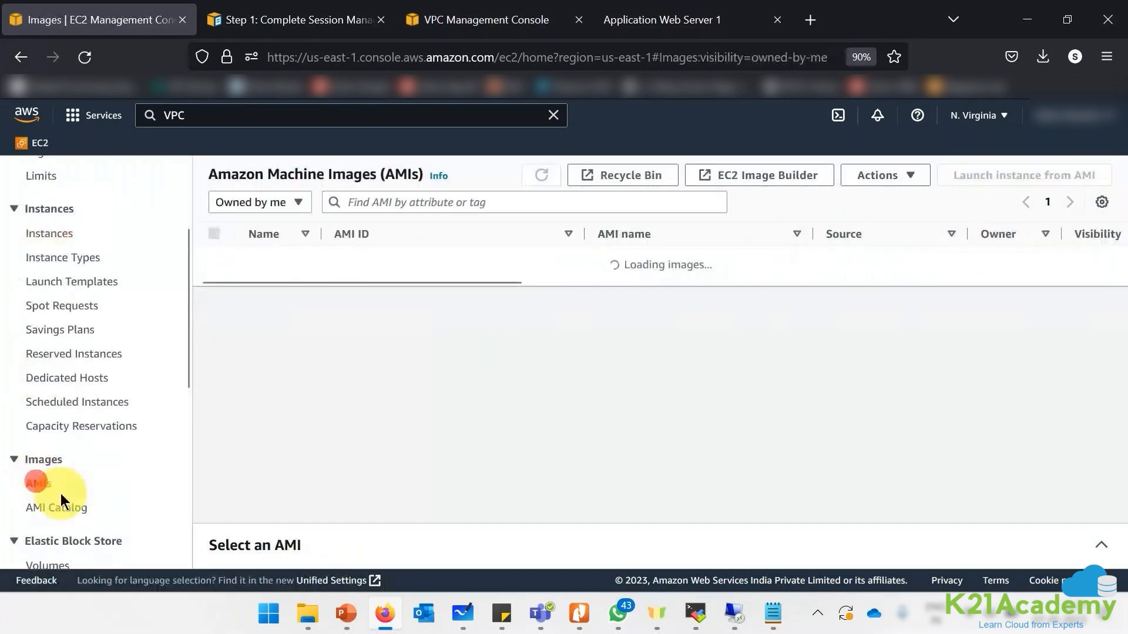
double_click(595, 261)
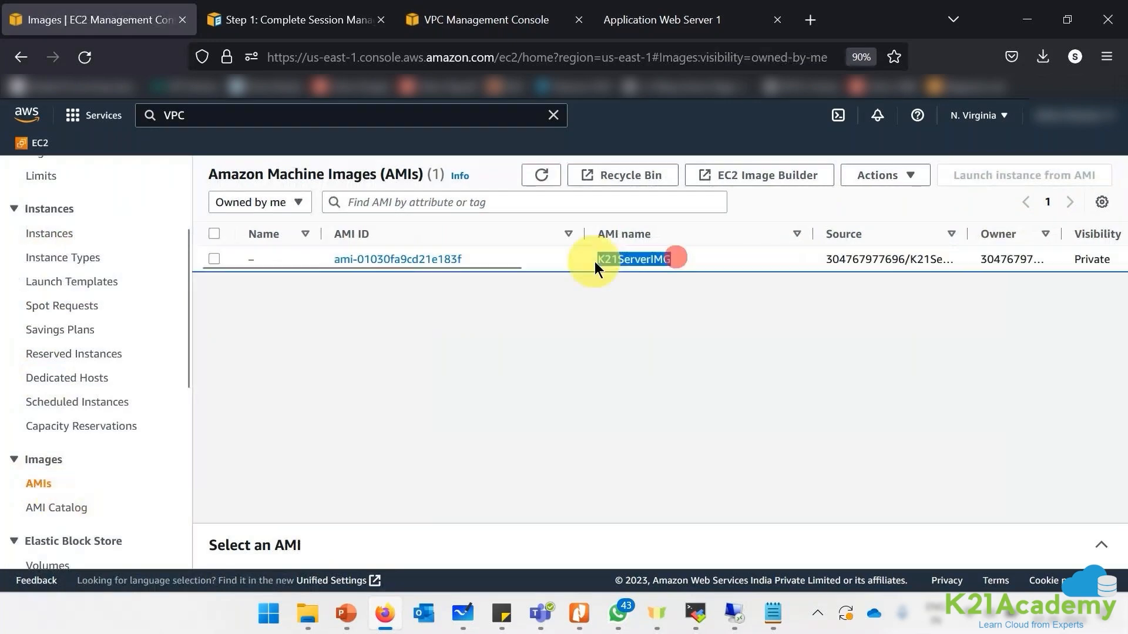
left_click(1089, 552)
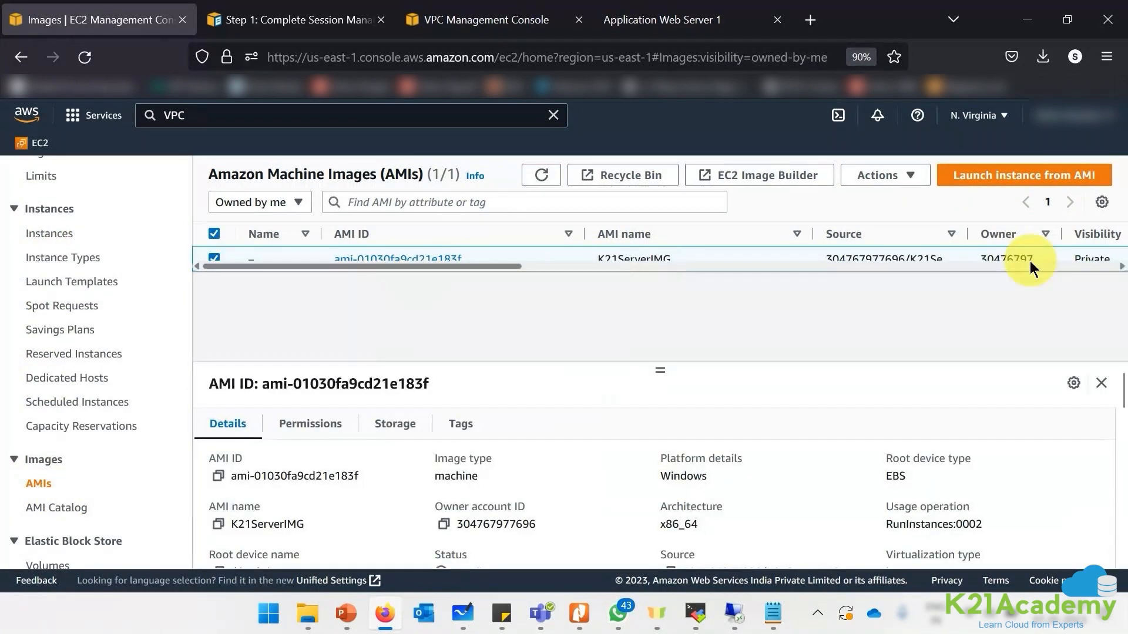
left_click_drag(507, 267, 645, 270)
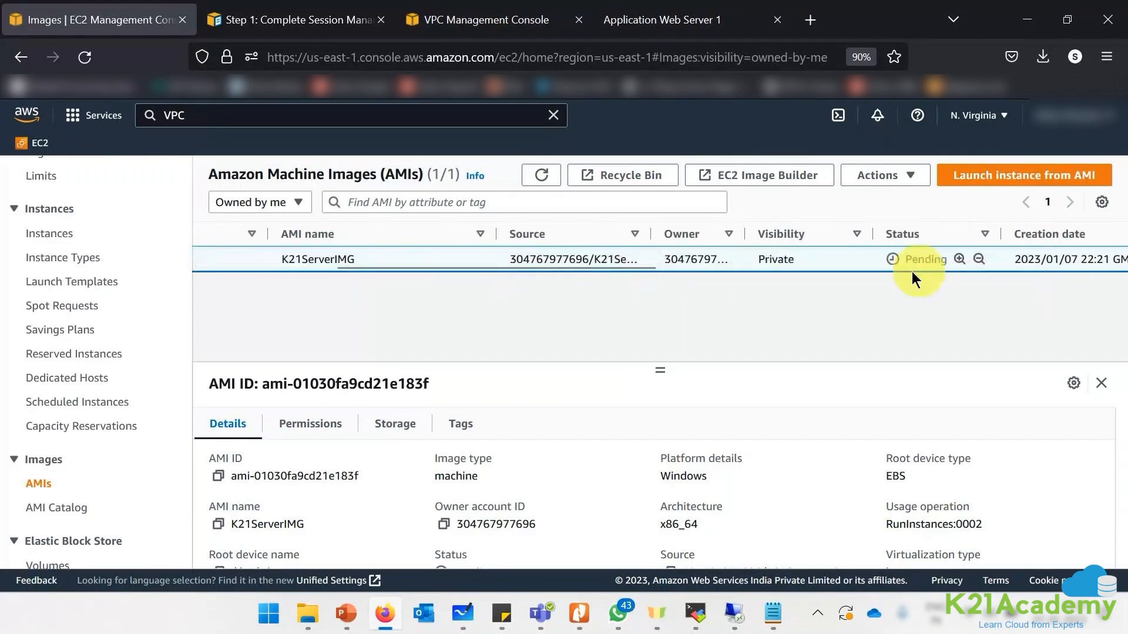
left_click(542, 179)
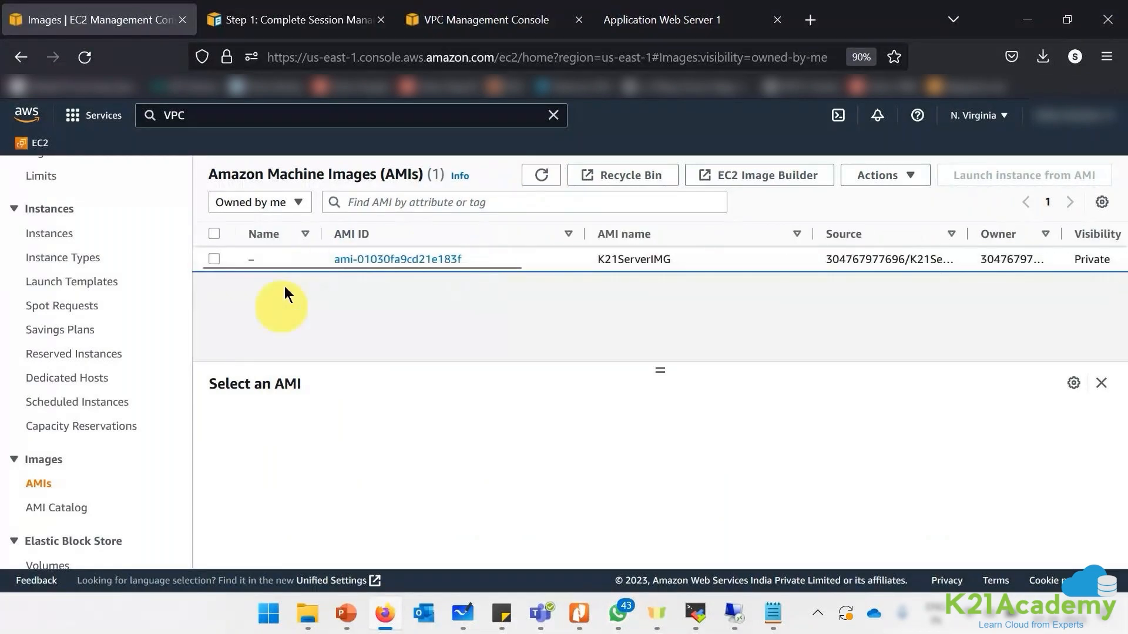
- Review K21ServerIMG's Storage details, then go to Elastic Block Store Snapshots
left_click(290, 260)
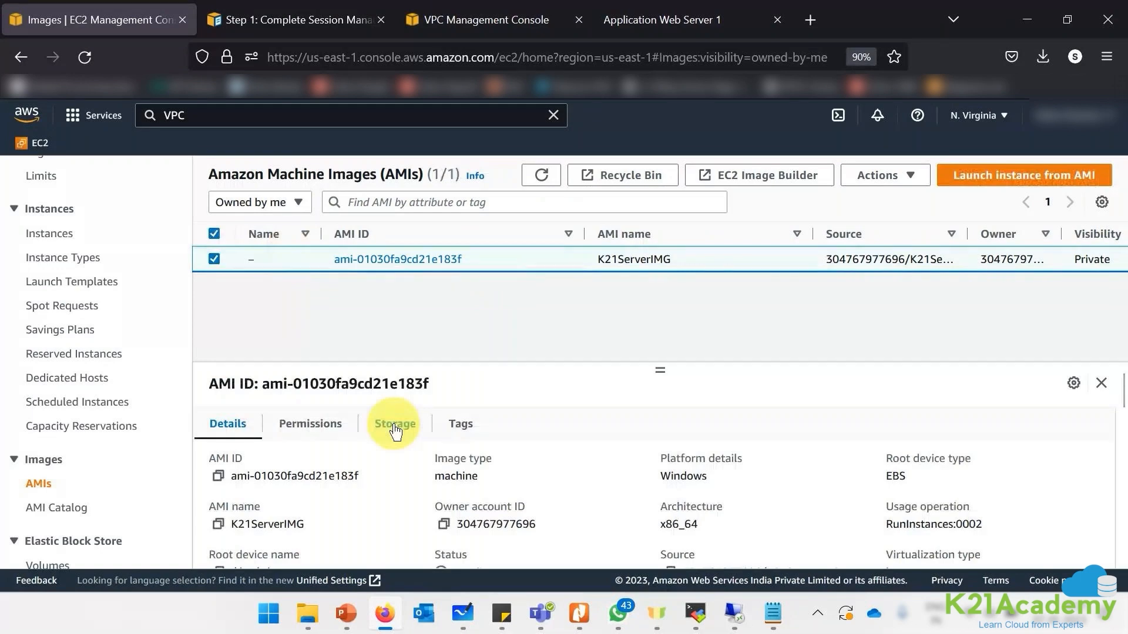
left_click(395, 423)
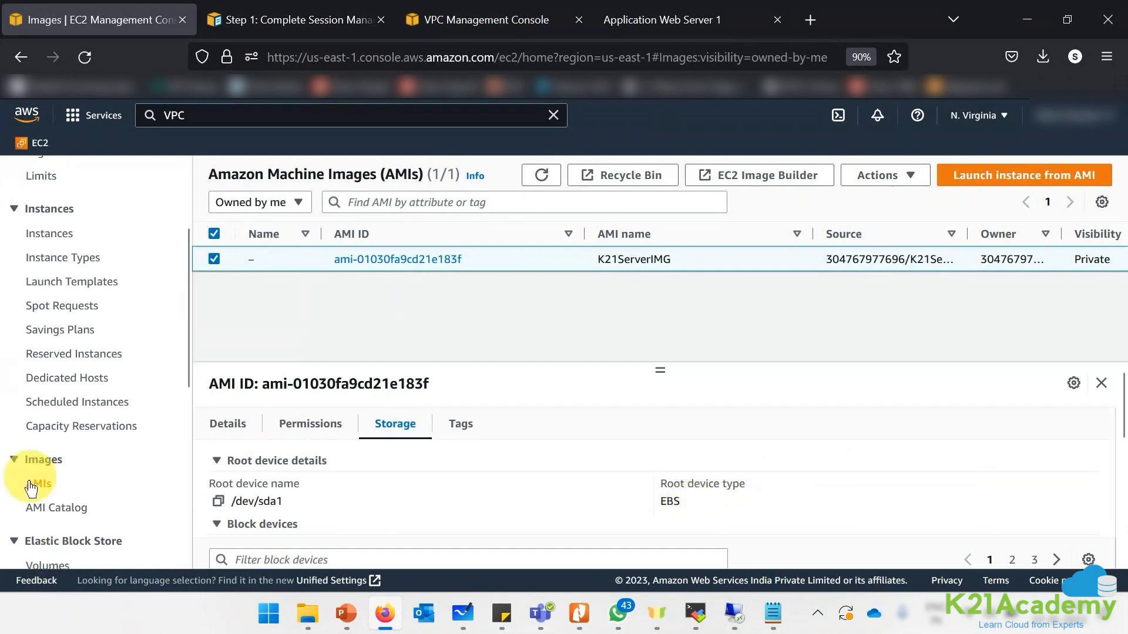
scroll(35, 473, "down", 3)
left_click(47, 442)
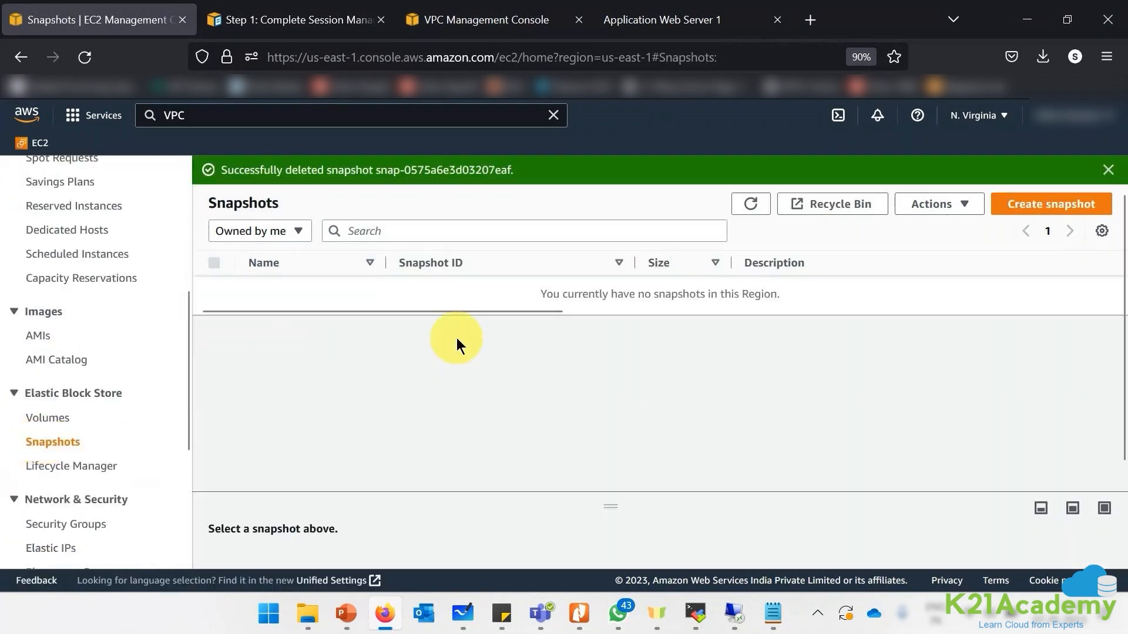
- Refresh Snapshots and verify the pending 30 GiB snapshot for the new AMI, then return to AMIs
left_click(755, 204)
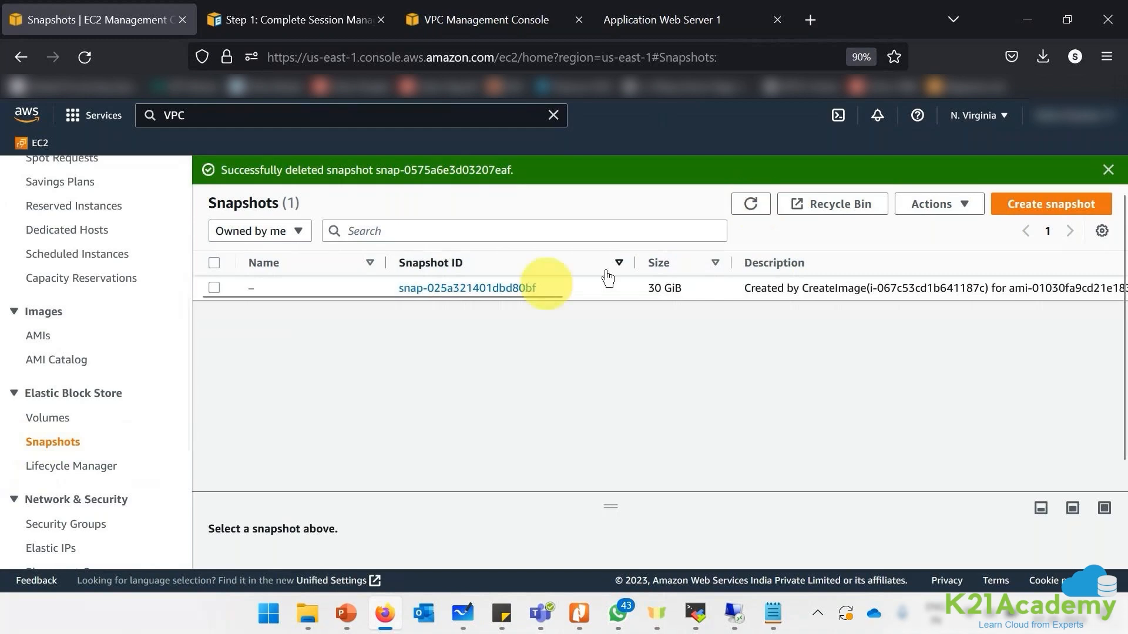
left_click_drag(495, 294, 618, 292)
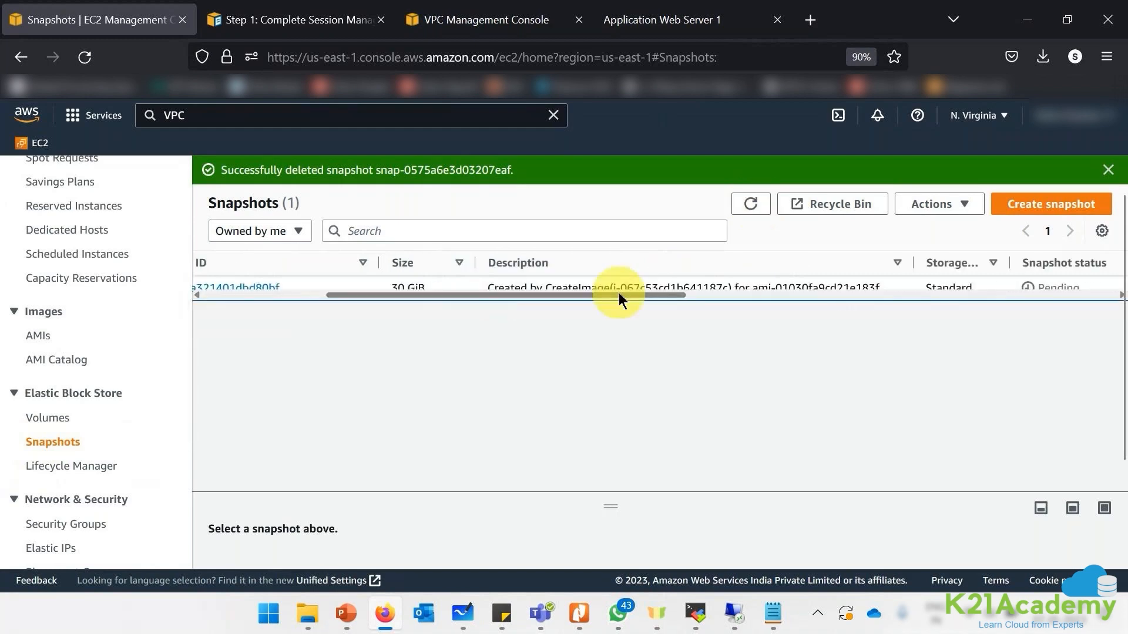
double_click(1047, 288)
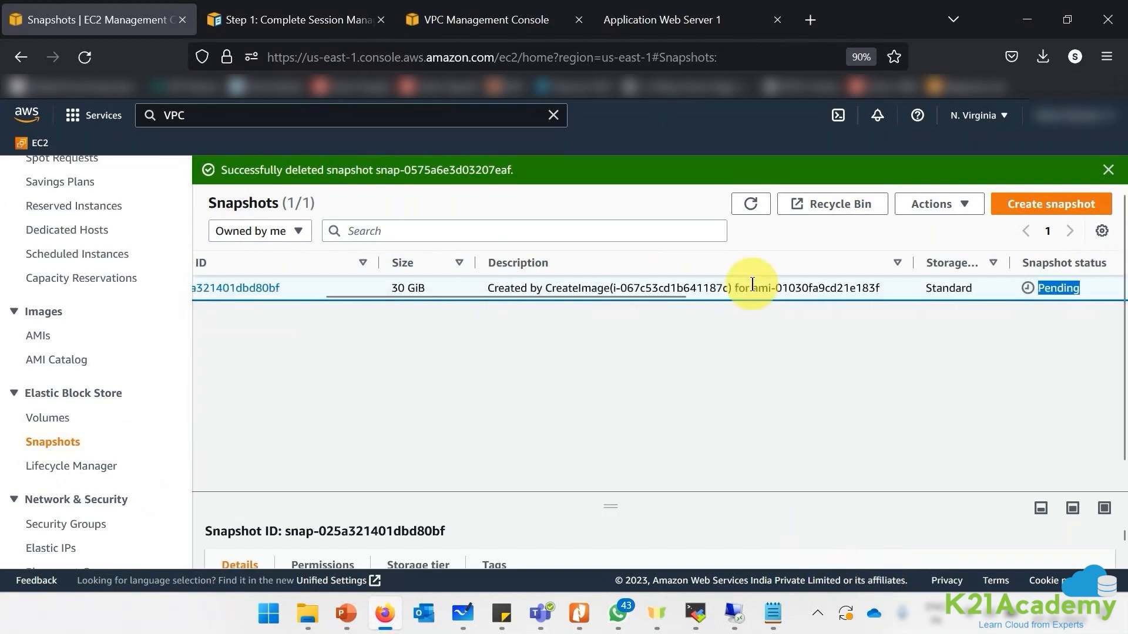
left_click_drag(752, 287, 781, 287)
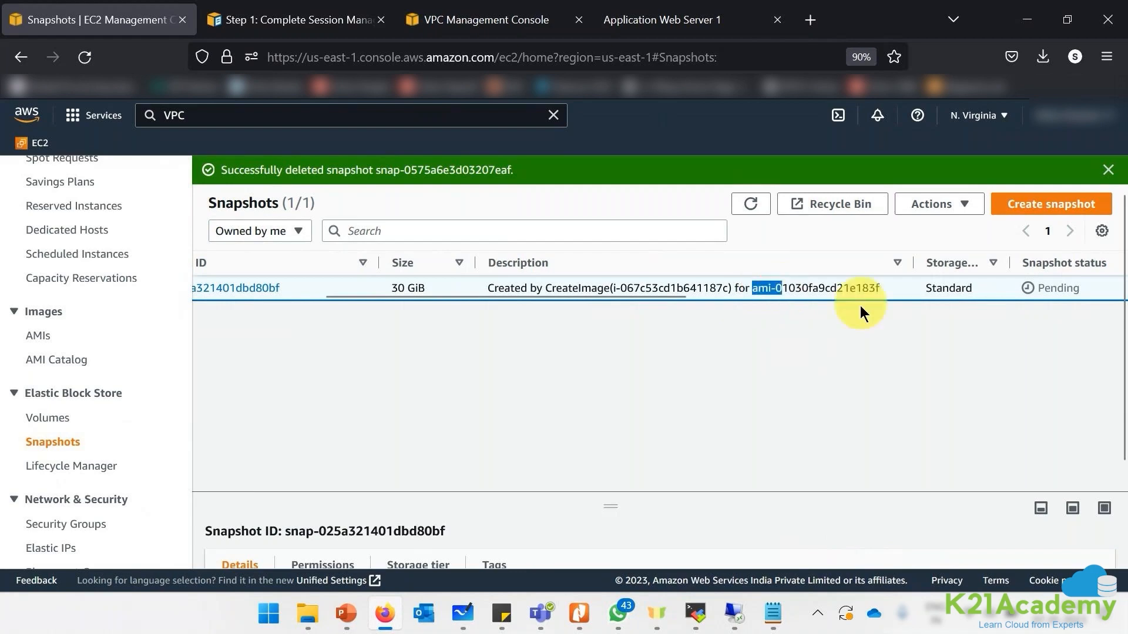
left_click_drag(887, 287, 855, 288)
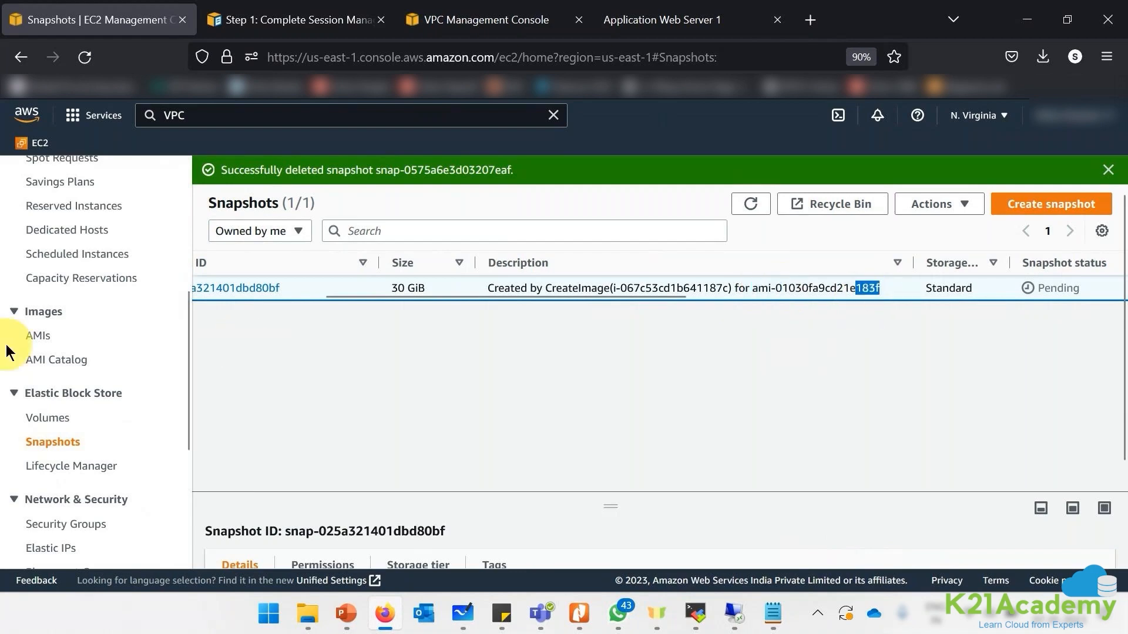
left_click(39, 338)
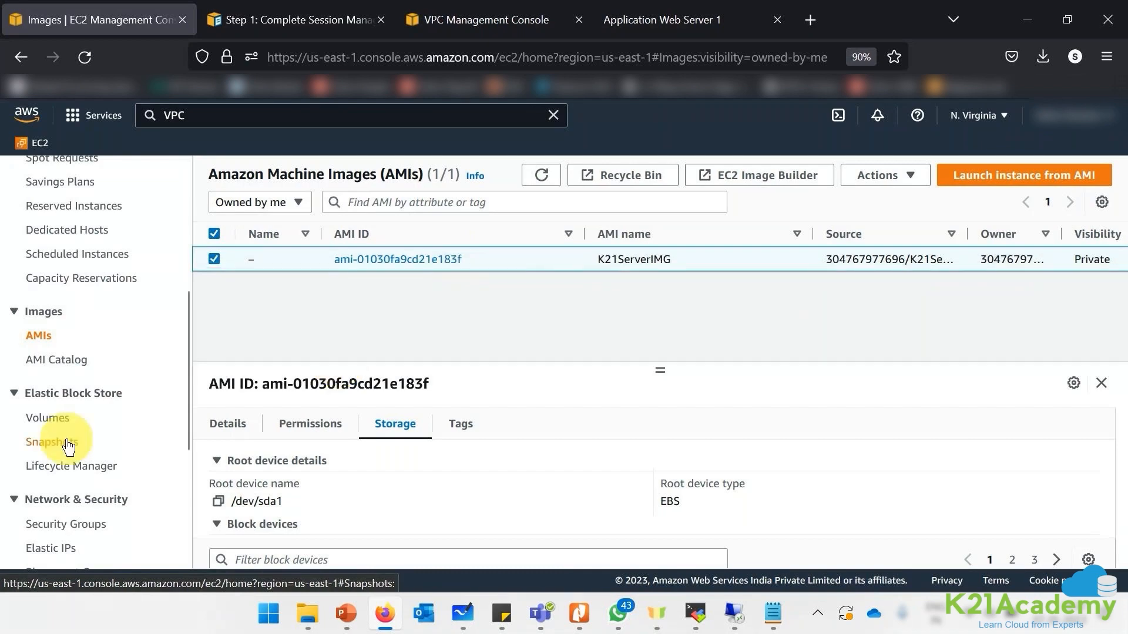
- View the K21ServerIMG (ami-01030fa9cd21e183f) summary, then select its row in the AMIs list
scroll(45, 192, "up", 2)
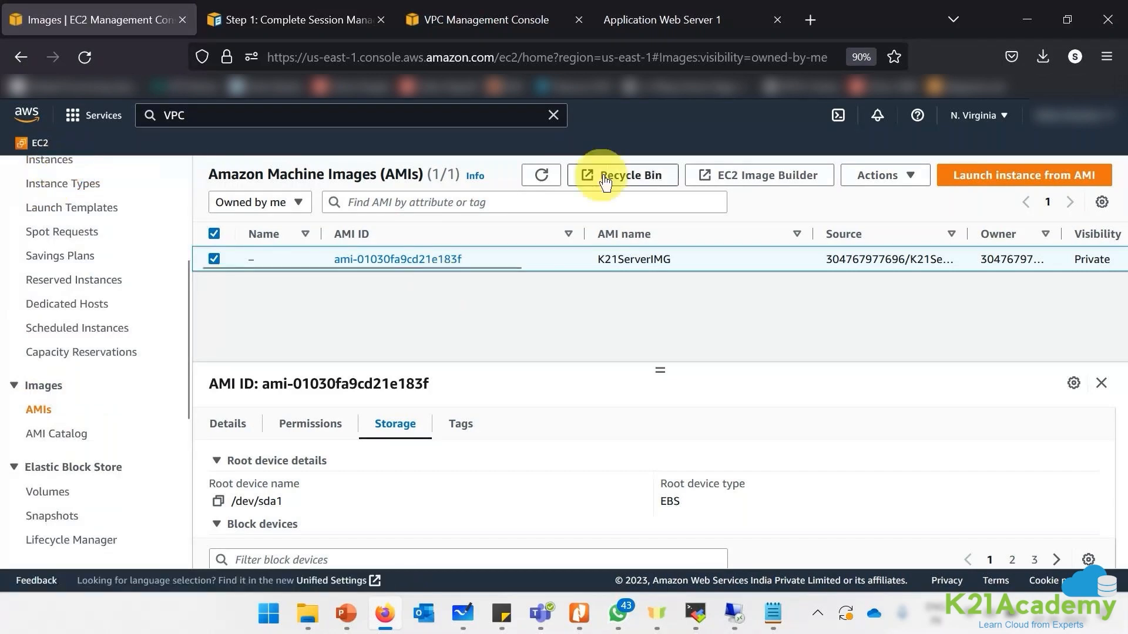
left_click(538, 174)
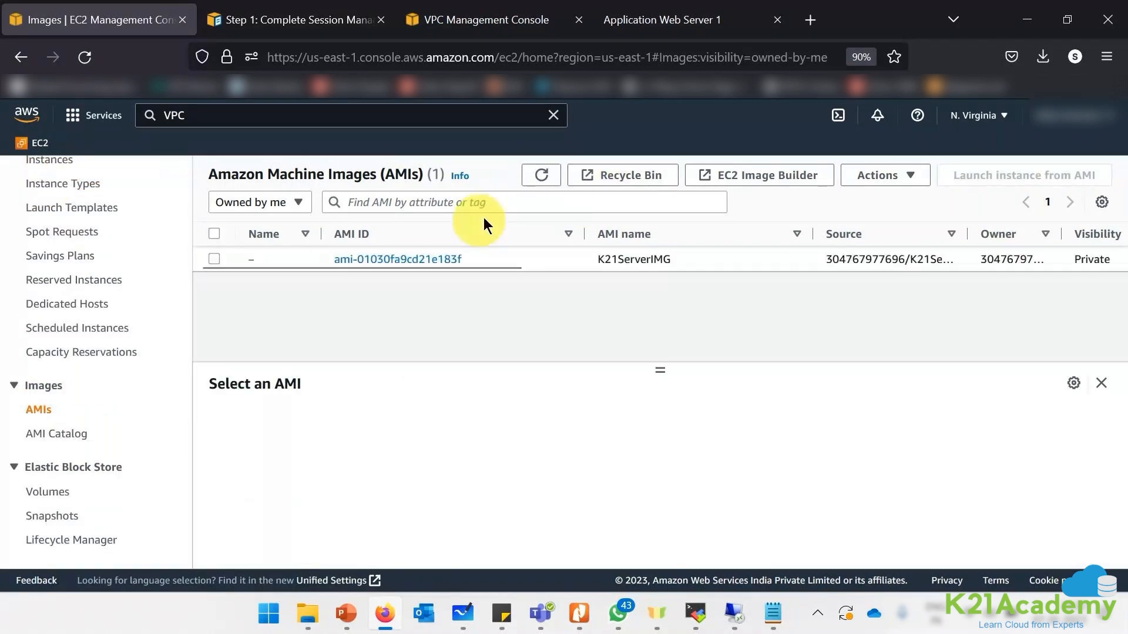
left_click(433, 259)
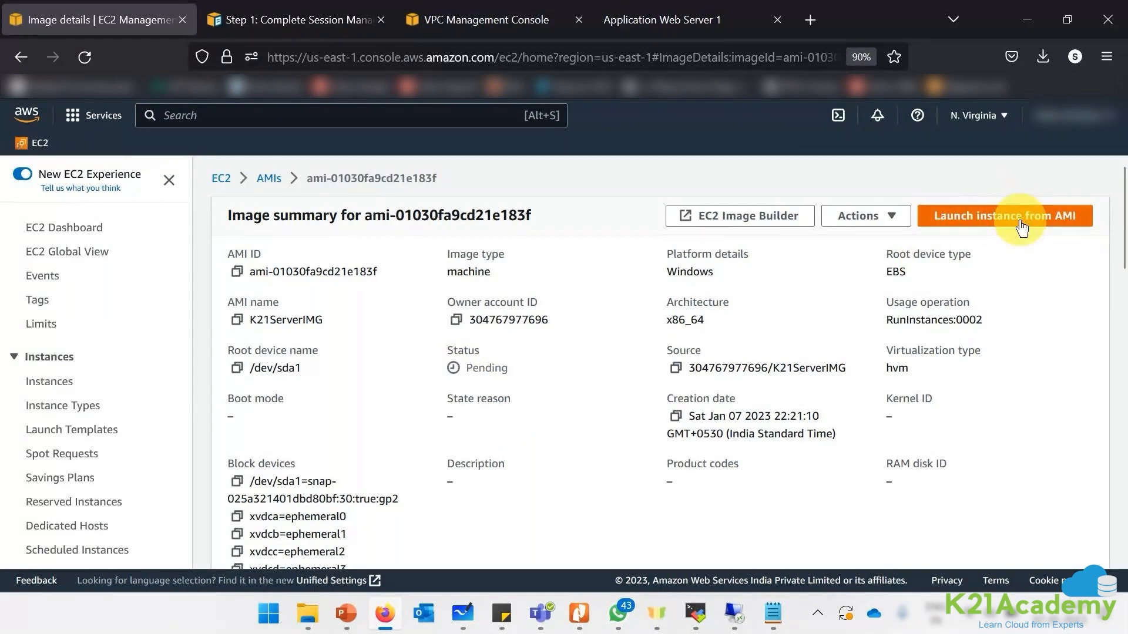
left_click(269, 178)
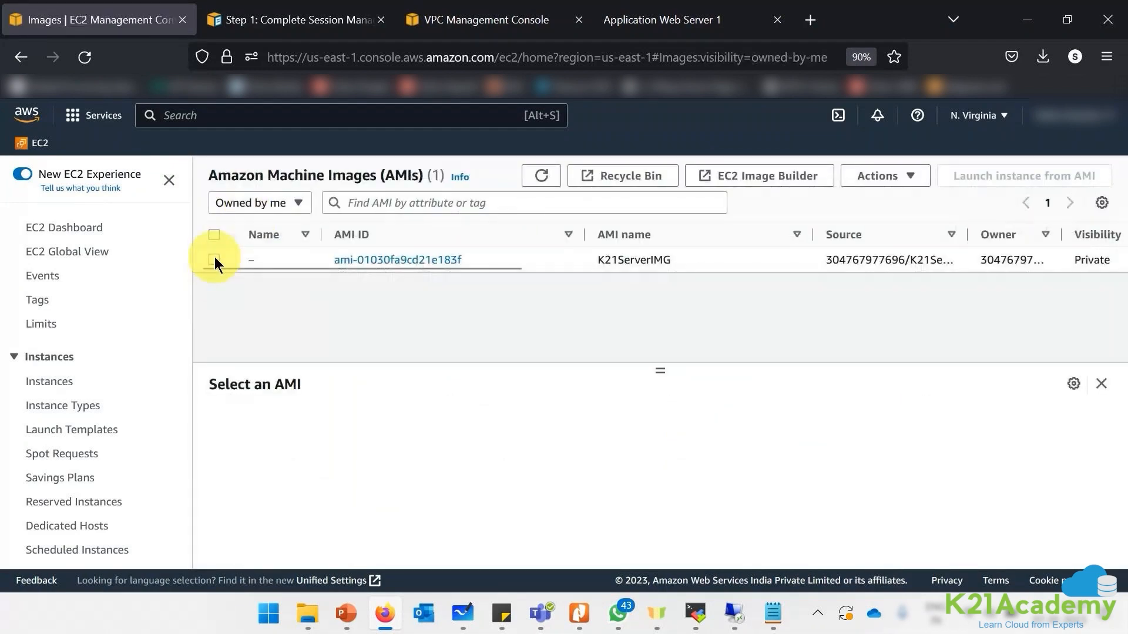
left_click(214, 259)
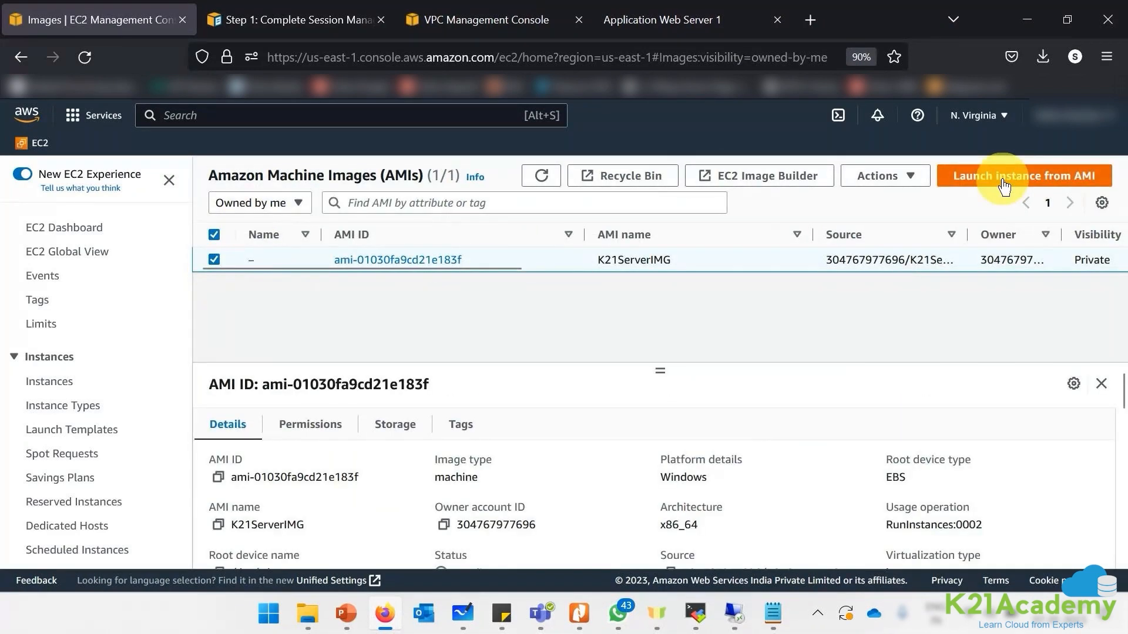
left_click(57, 388)
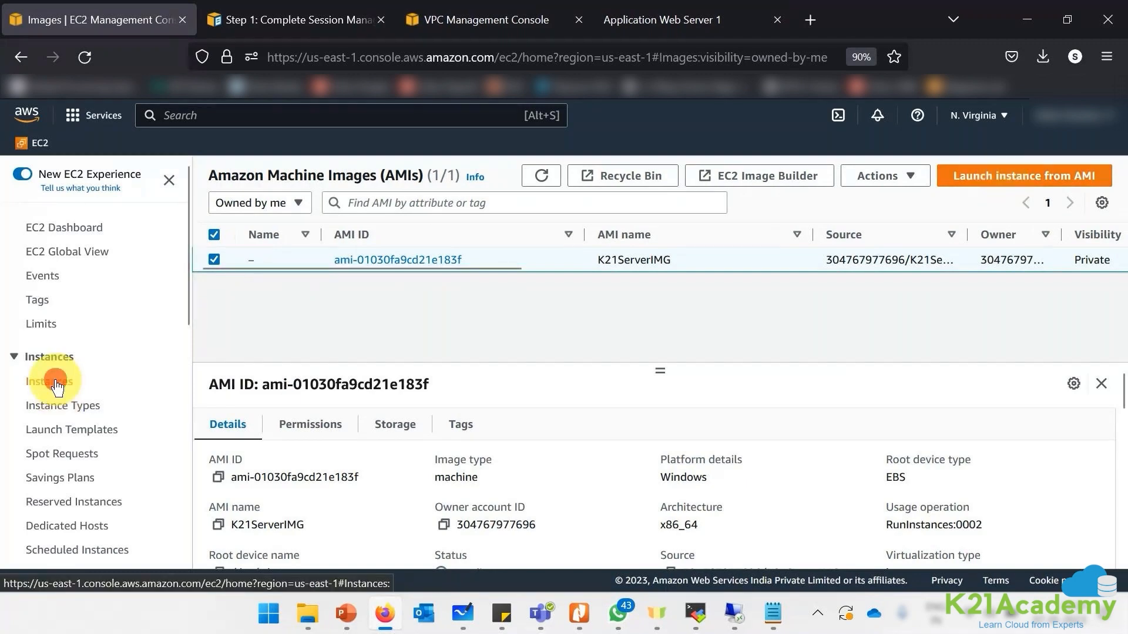
- Start a launch from K21ServerIMG, confirm it under My AMIs, then cancel the launch
left_click(1032, 181)
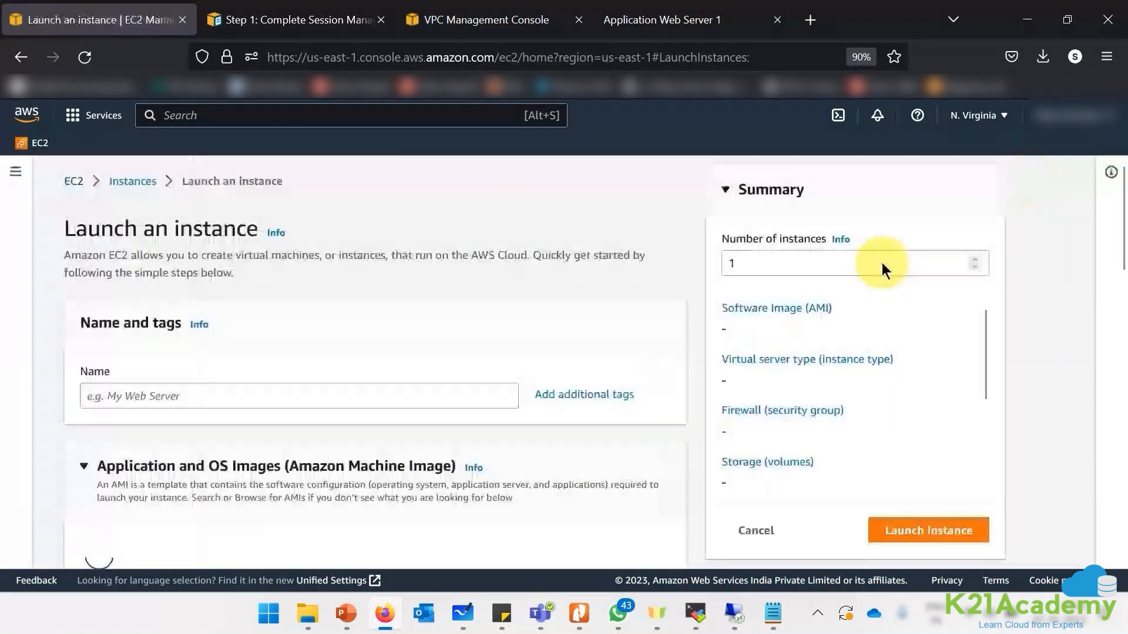
scroll(215, 470, "down", 3)
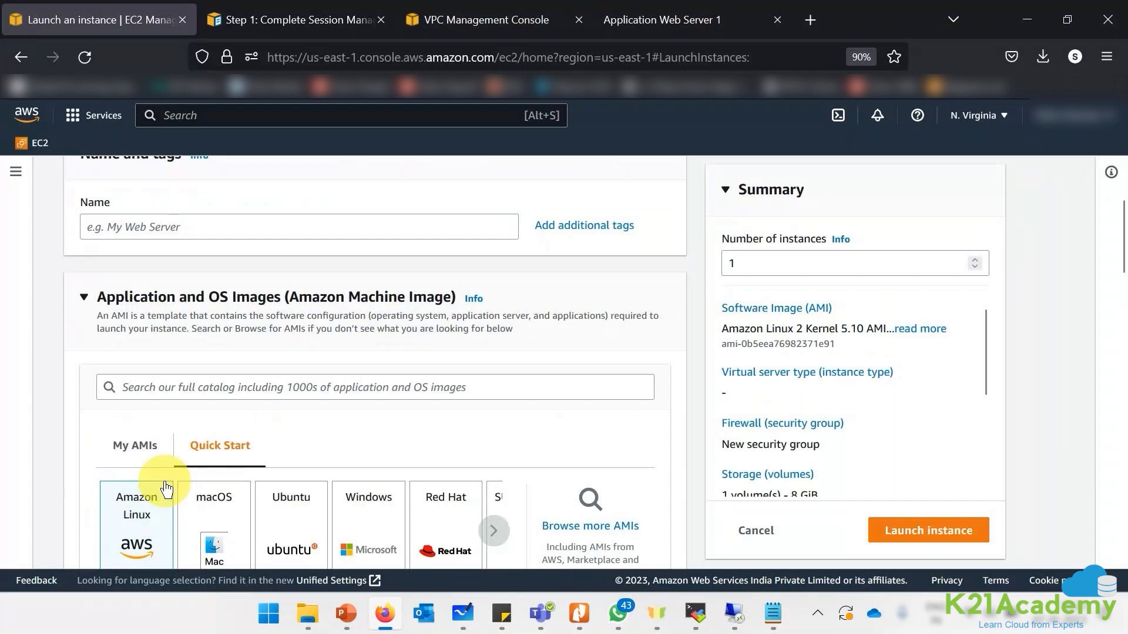
scroll(156, 478, "down", 3)
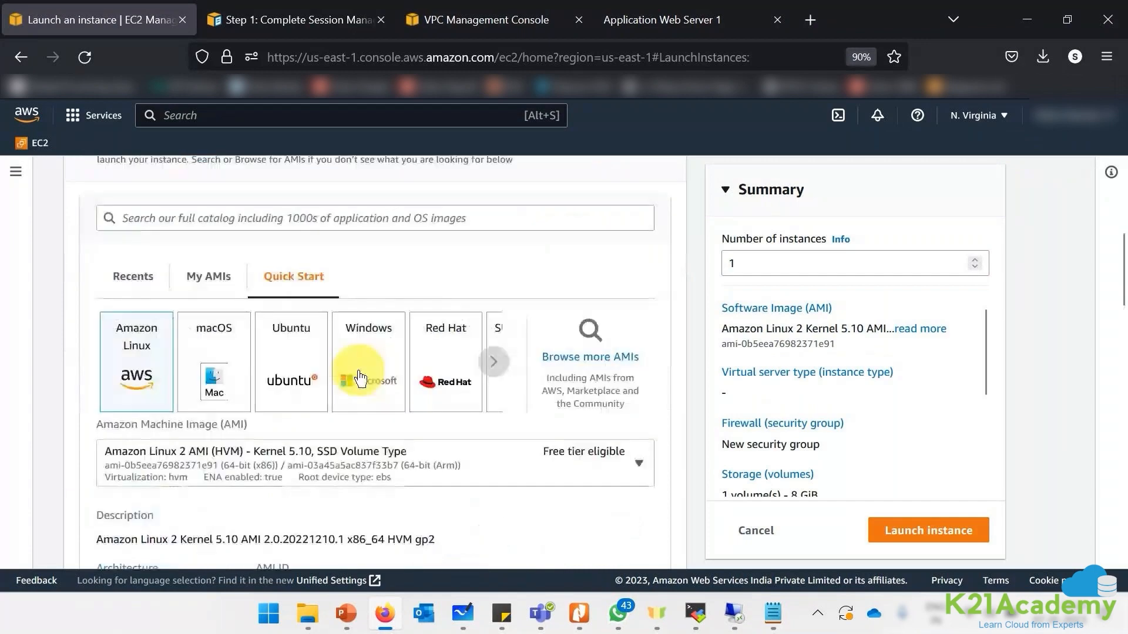
left_click(207, 282)
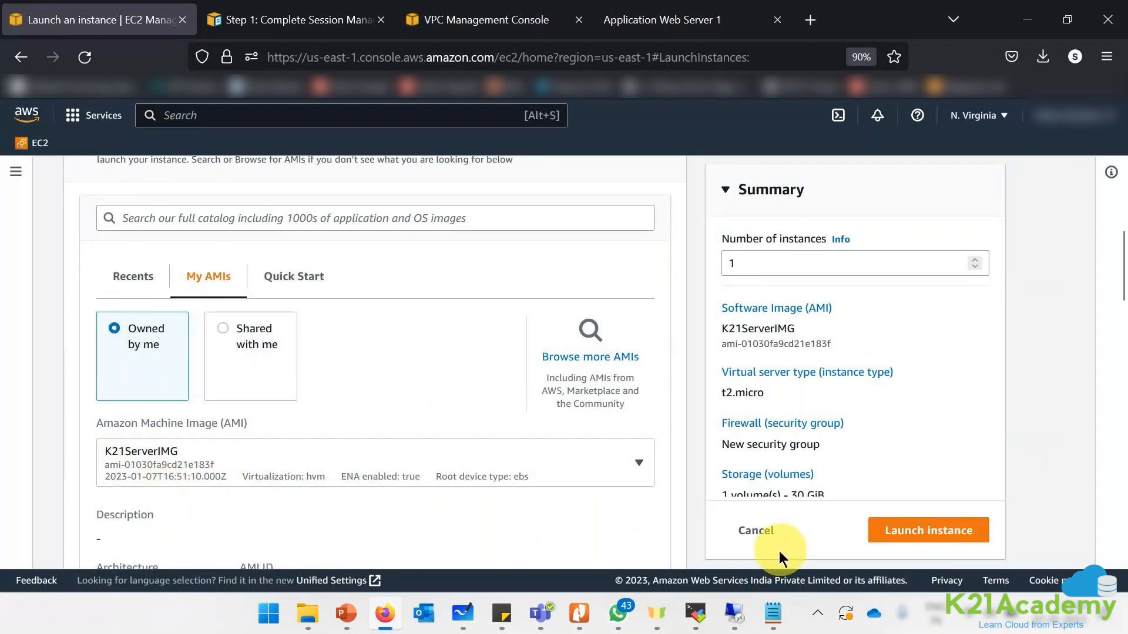
left_click(761, 532)
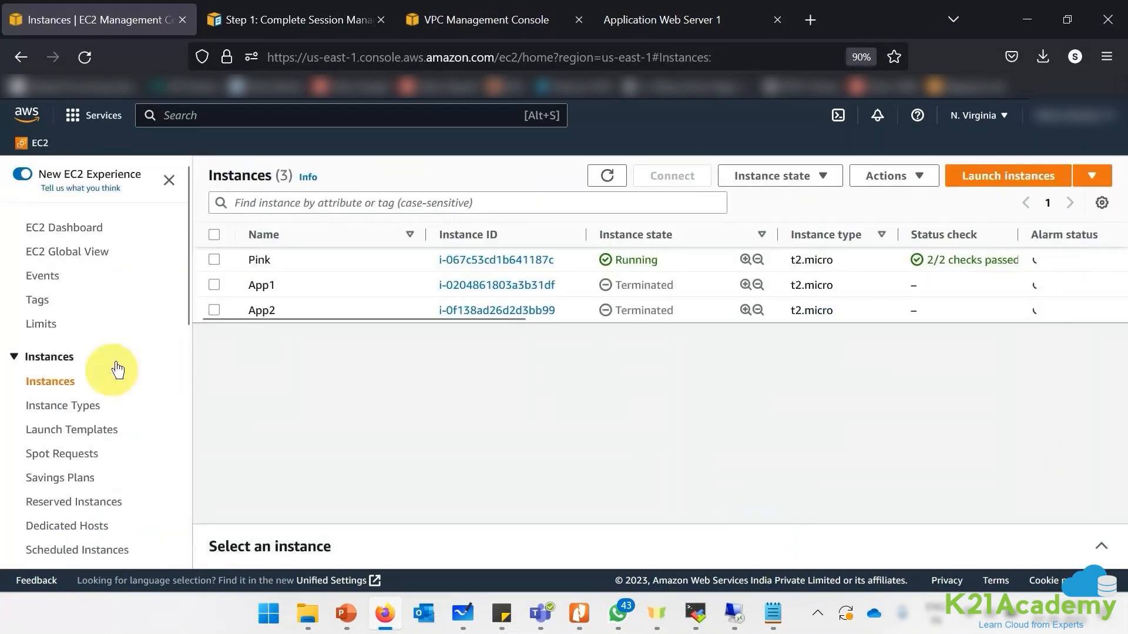
- Select K21ServerIMG in AMIs and view its Permissions tab: private, no shared accounts
scroll(141, 447, "down", 3)
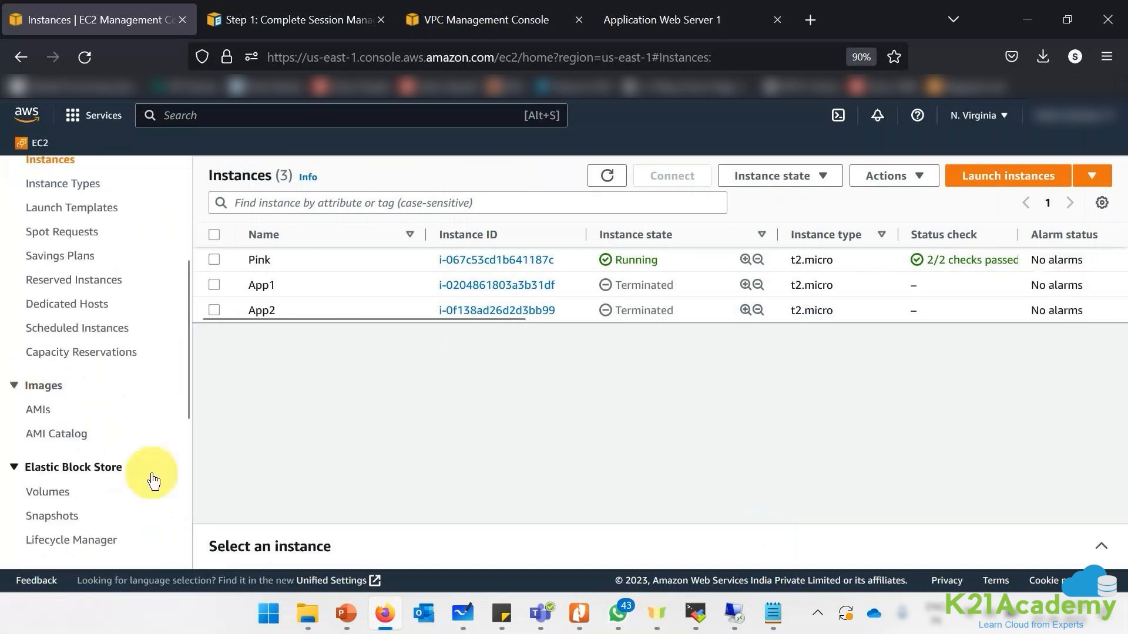
left_click(45, 410)
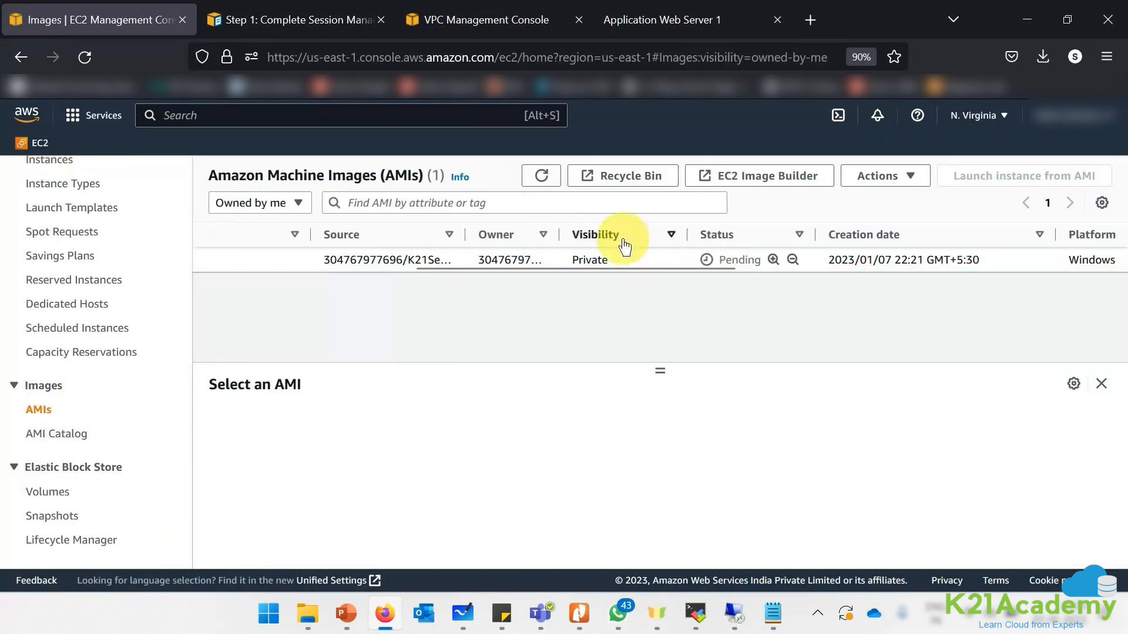
left_click(572, 259)
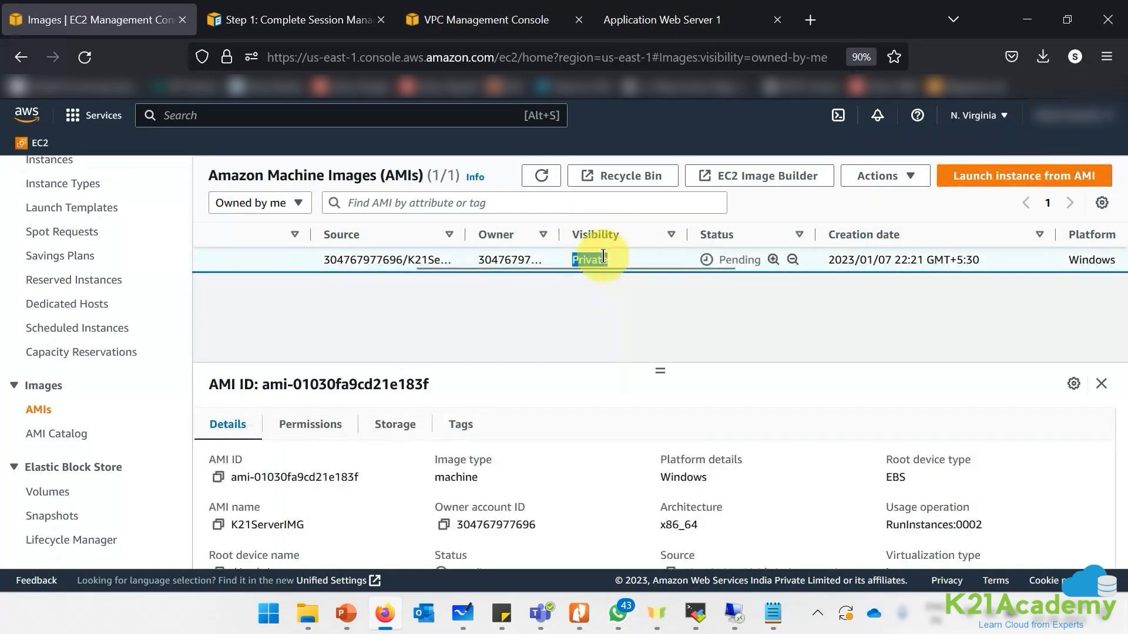
left_click(881, 176)
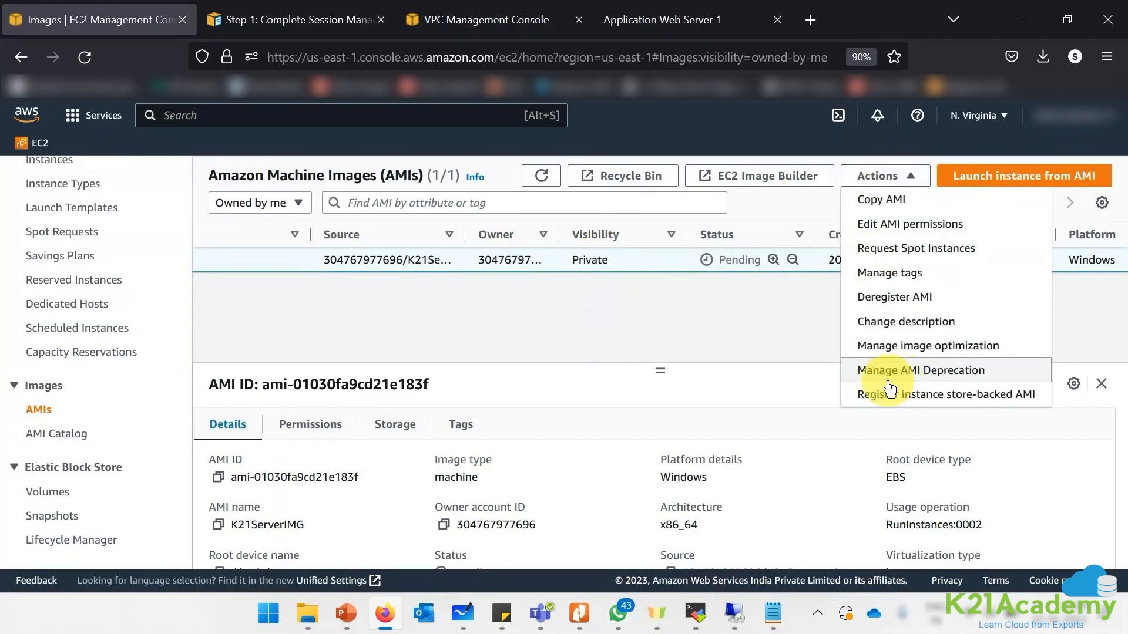
left_click(344, 248)
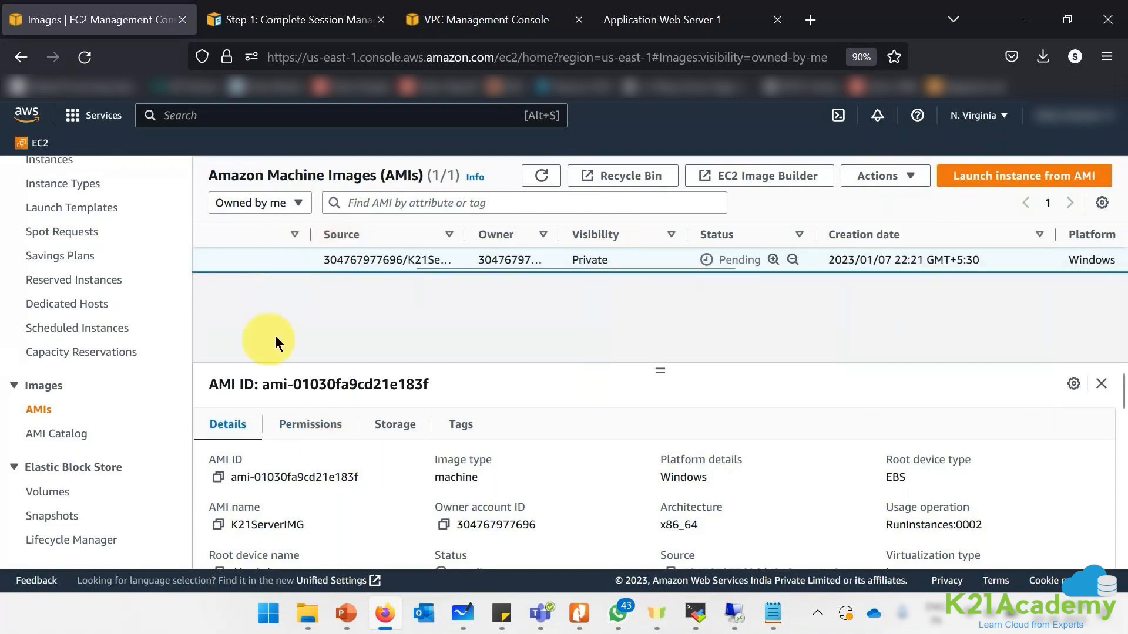
left_click(310, 424)
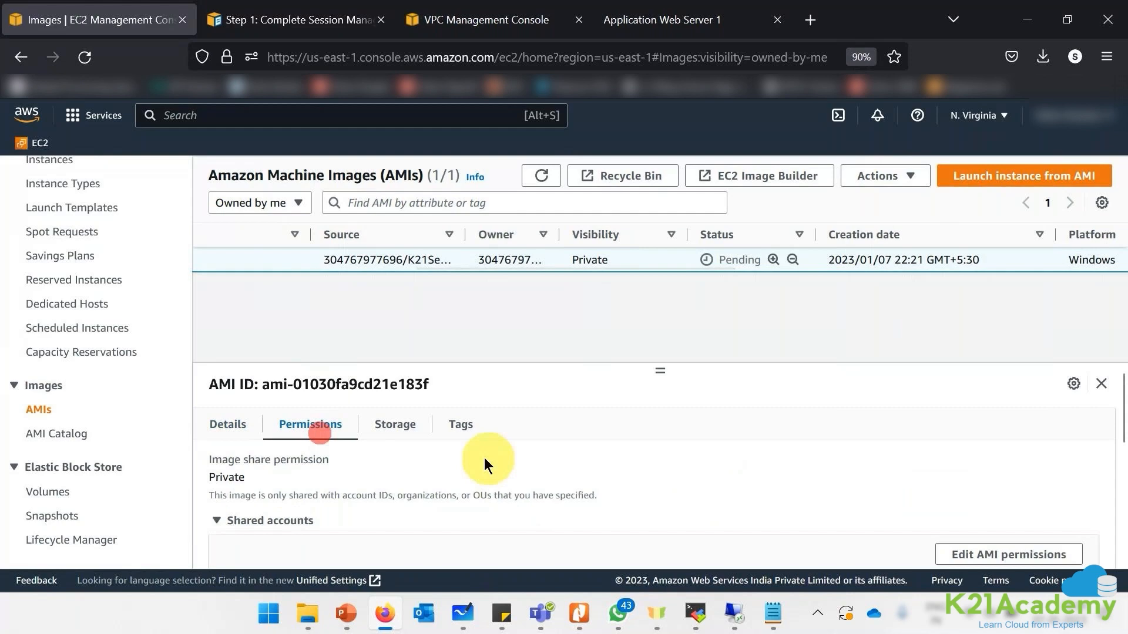
scroll(757, 442, "down", 3)
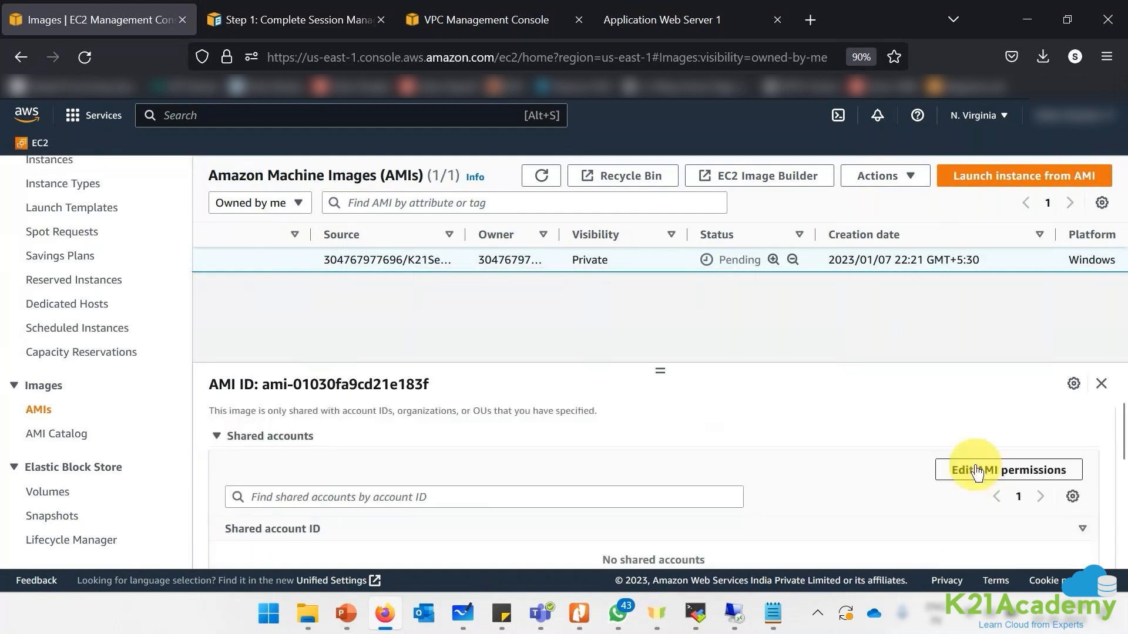
- Review K21ServerIMG's Edit AMI permissions page and cancel without changes
left_click(976, 471)
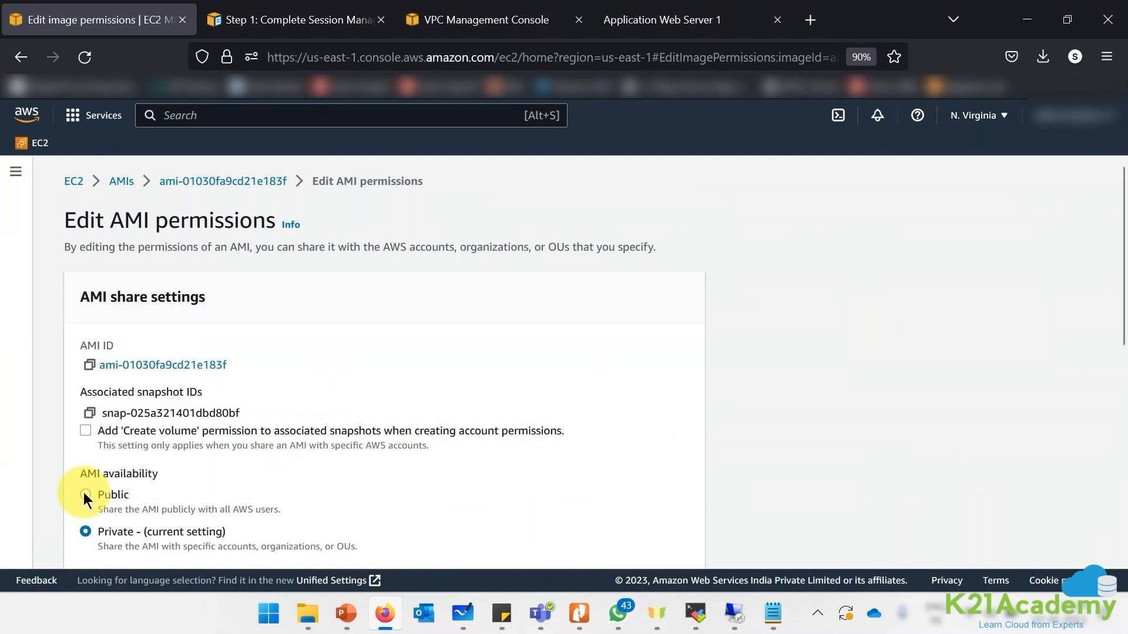
scroll(501, 424, "down", 5)
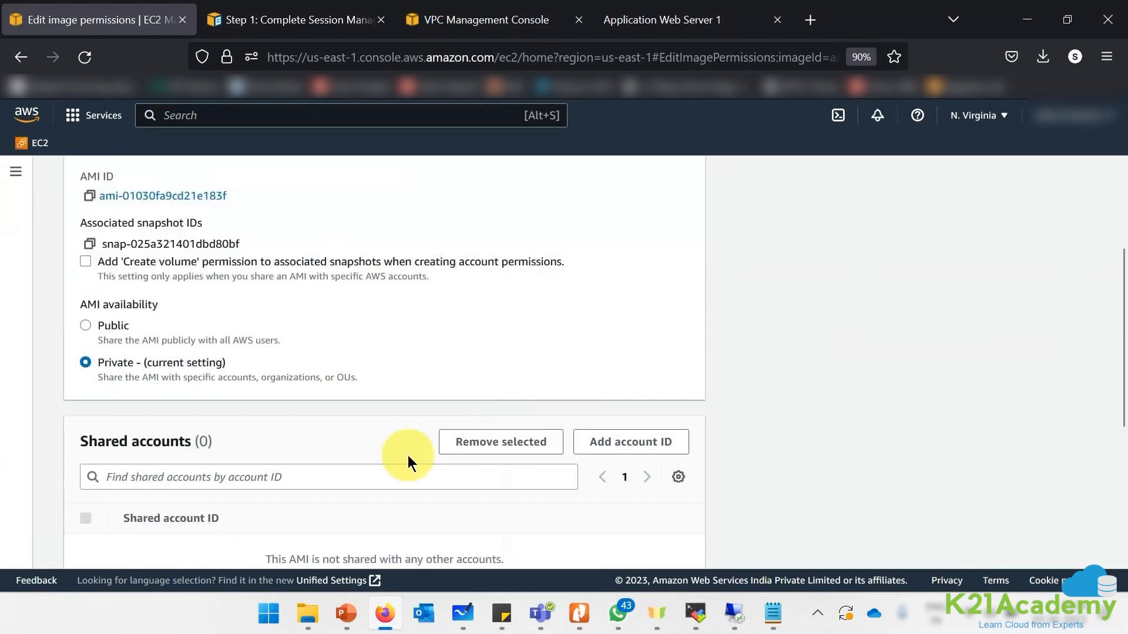
left_click_drag(94, 441, 178, 442)
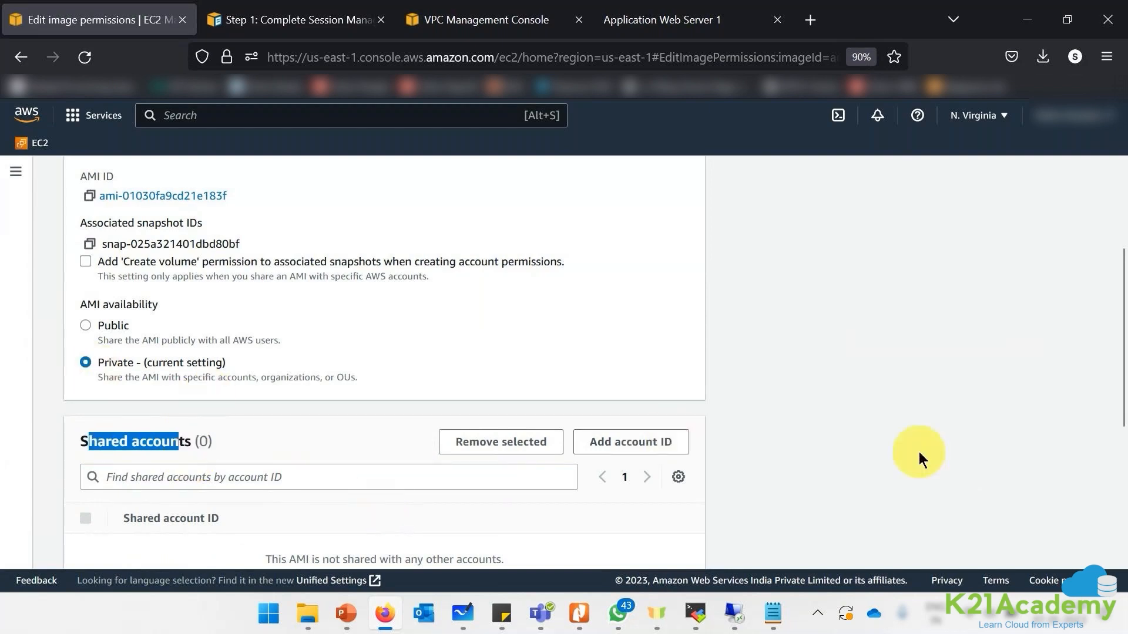
scroll(919, 453, "down", 5)
left_click(557, 541)
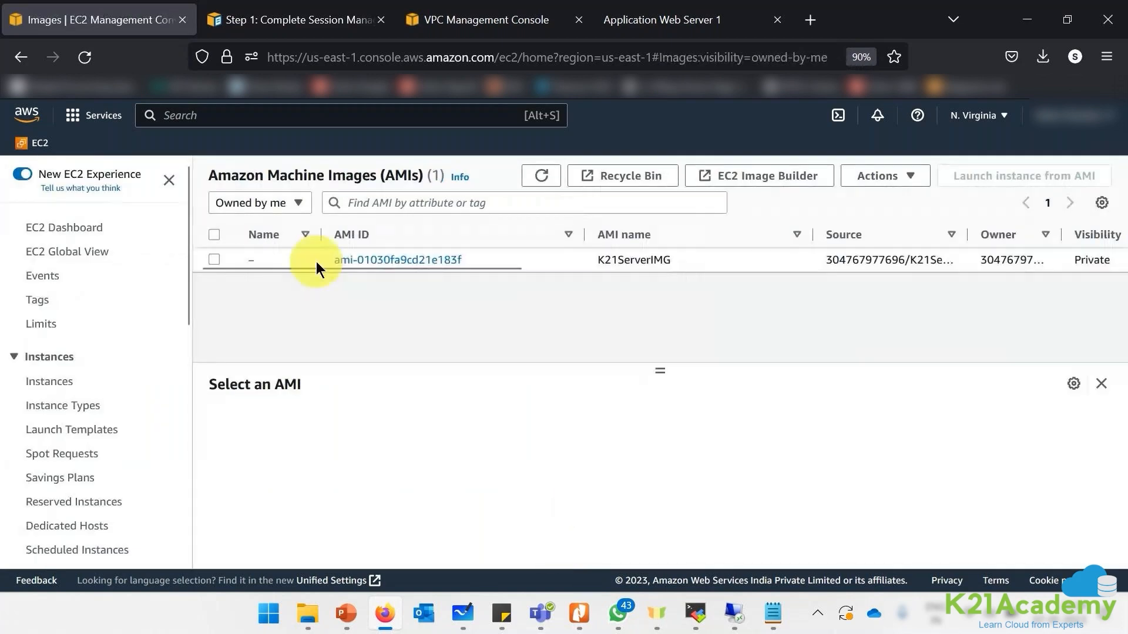
- Refresh the AMI list, collapse the image details, and show a refreshed EC2 Instances list
left_click(316, 262)
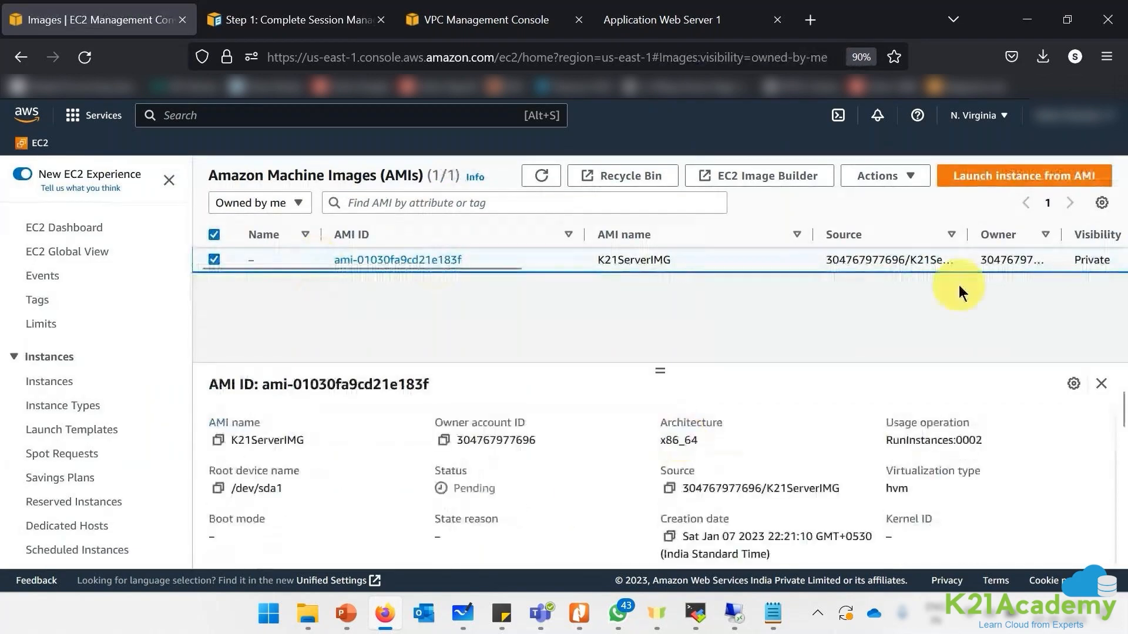
left_click_drag(504, 269, 624, 269)
left_click(541, 176)
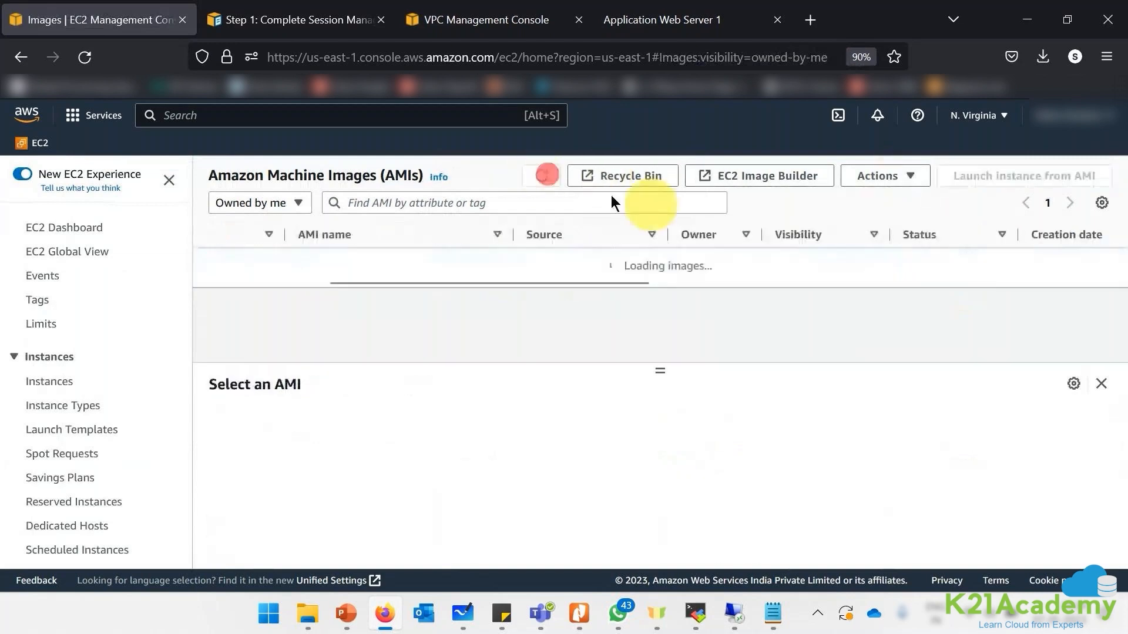
left_click(1101, 385)
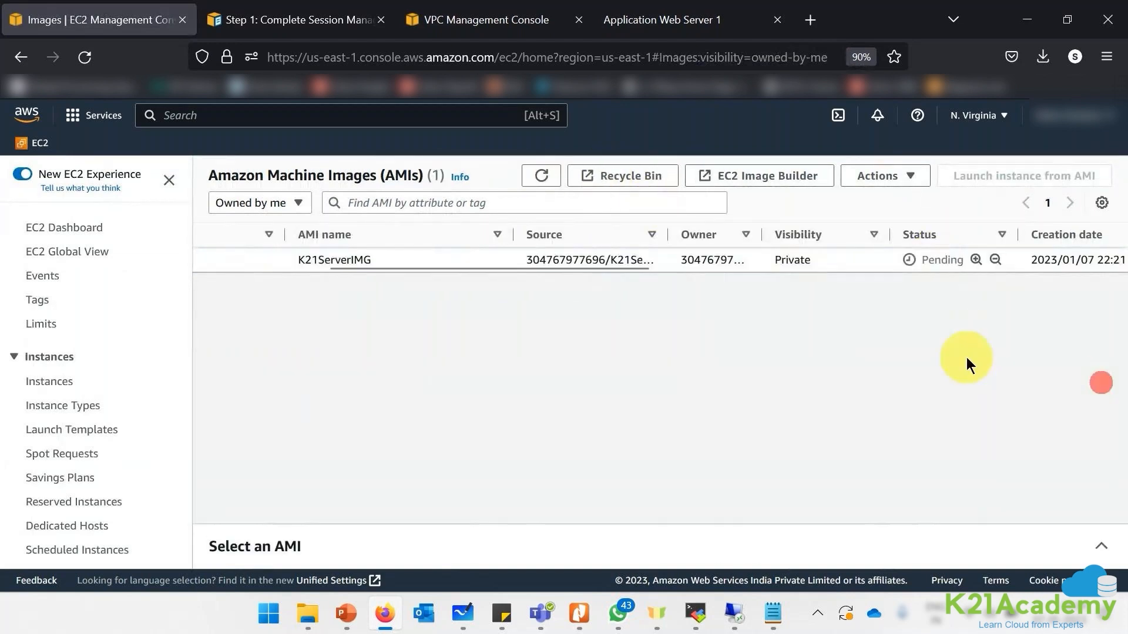
left_click(52, 387)
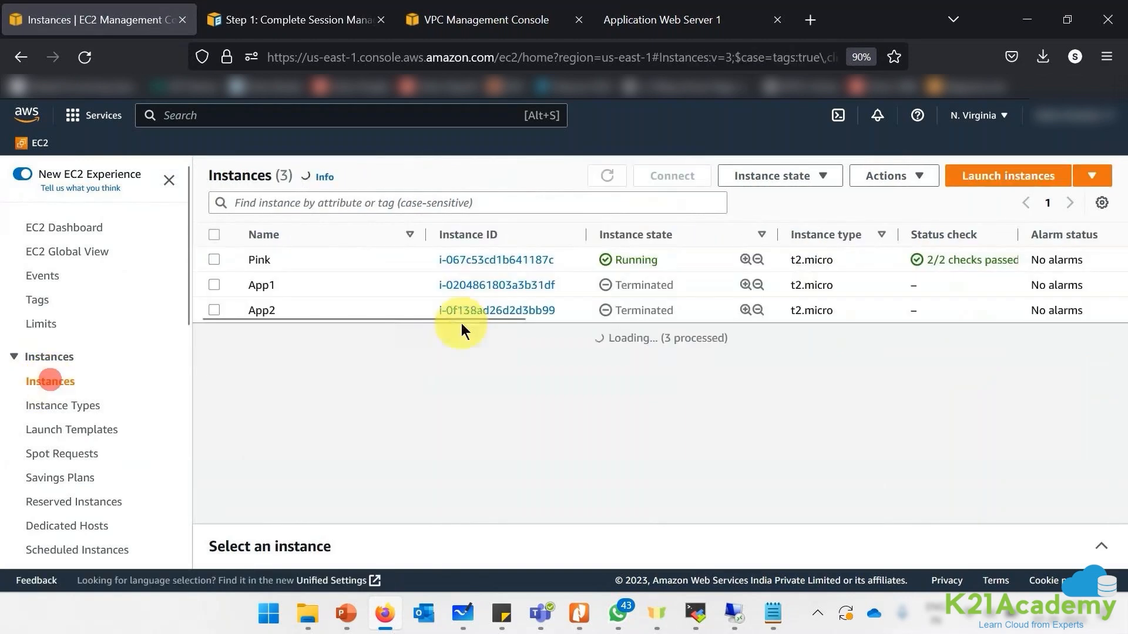
left_click(611, 174)
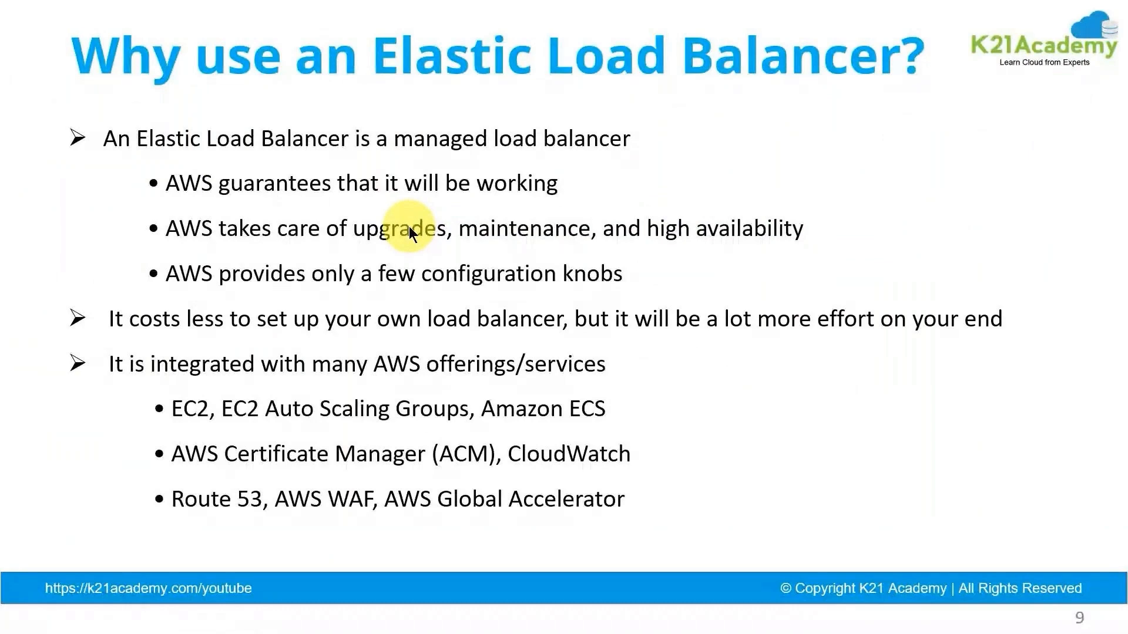
- Sketch three boxes on the right side of the Elastic Load Balancer slide
left_click(429, 80)
mouse_move(953, 158)
left_mouse_down()
mouse_move(953, 226)
mouse_move(994, 230)
mouse_move(999, 157)
mouse_move(957, 165)
mouse_move(985, 163)
left_mouse_up()
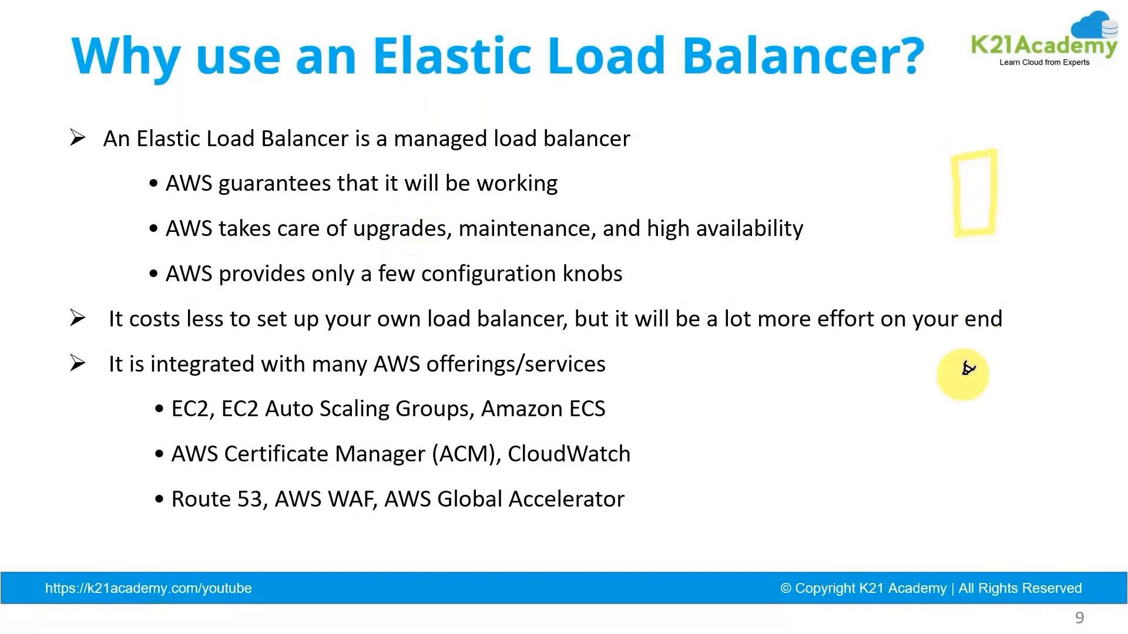
mouse_move(953, 350)
left_mouse_down()
mouse_move(950, 417)
mouse_move(1009, 410)
mouse_move(948, 345)
left_mouse_up()
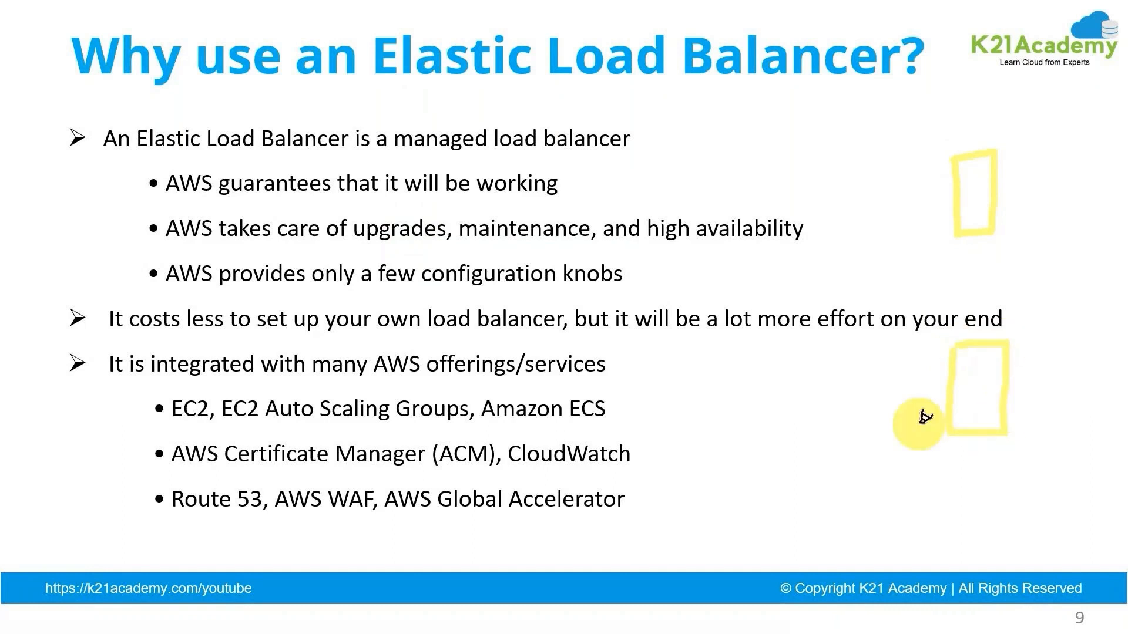
mouse_move(888, 284)
left_mouse_down()
mouse_move(919, 307)
mouse_move(883, 259)
left_mouse_up()
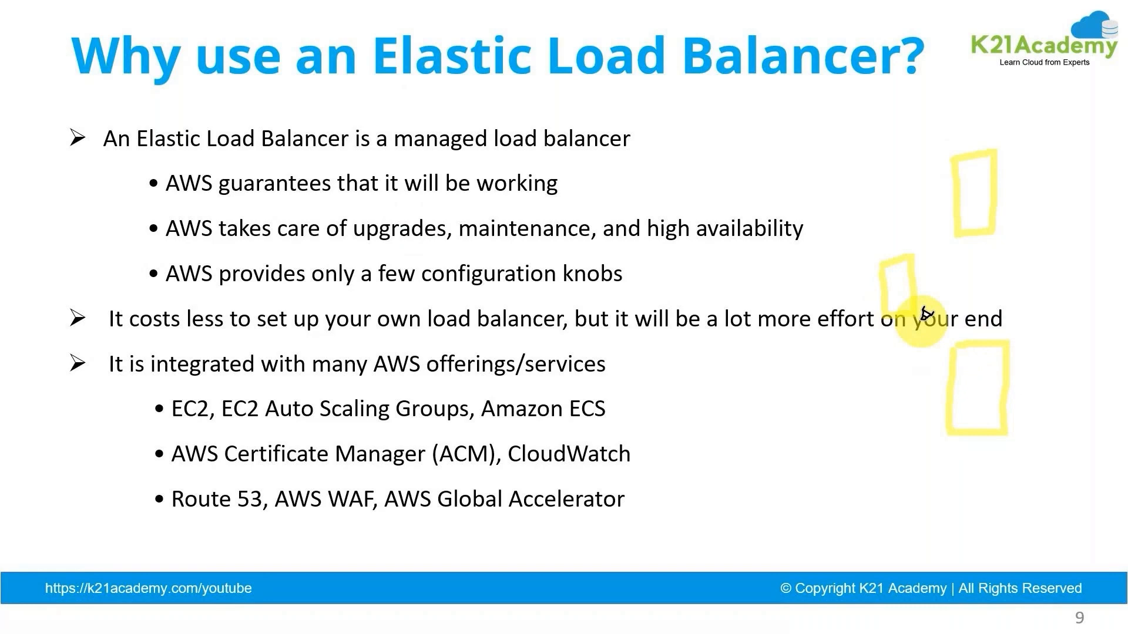
- Add a checkmark beside the top box and lines linking the small box to the others
mouse_move(660, 194)
left_mouse_down()
mouse_move(674, 167)
mouse_move(659, 139)
mouse_move(686, 154)
left_mouse_up()
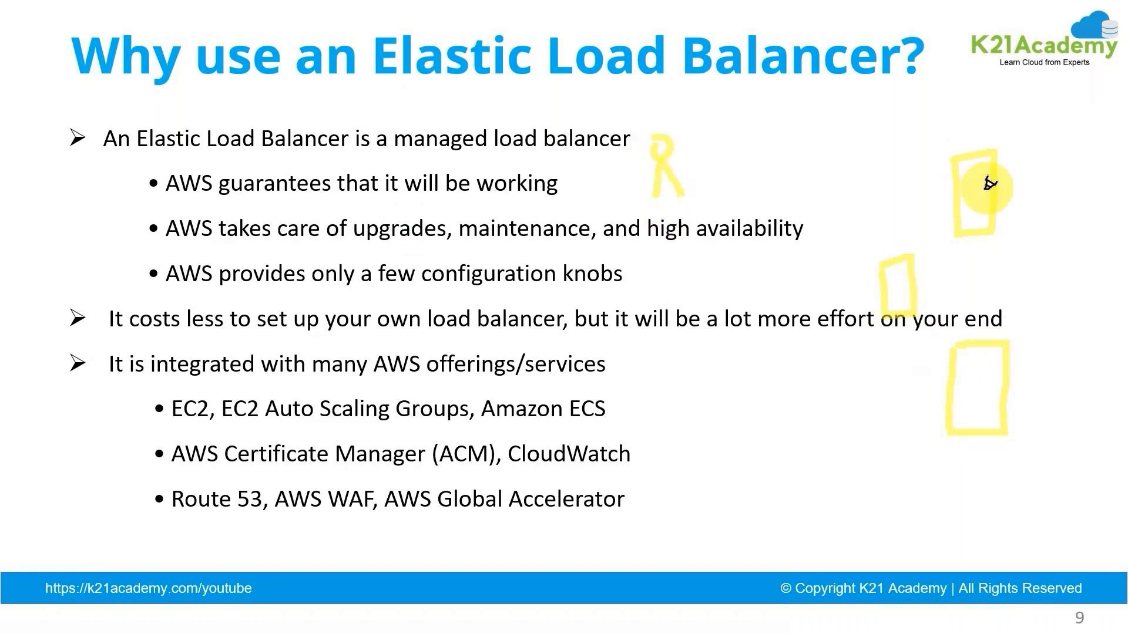
left_click_drag(1005, 176, 1059, 155)
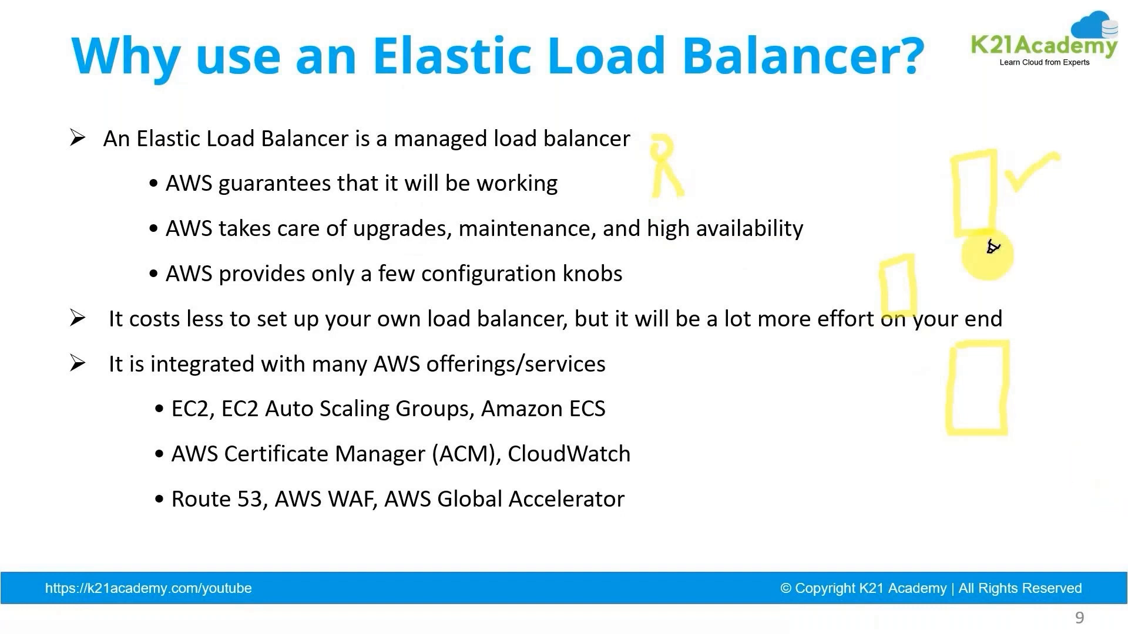
left_click_drag(688, 178, 881, 302)
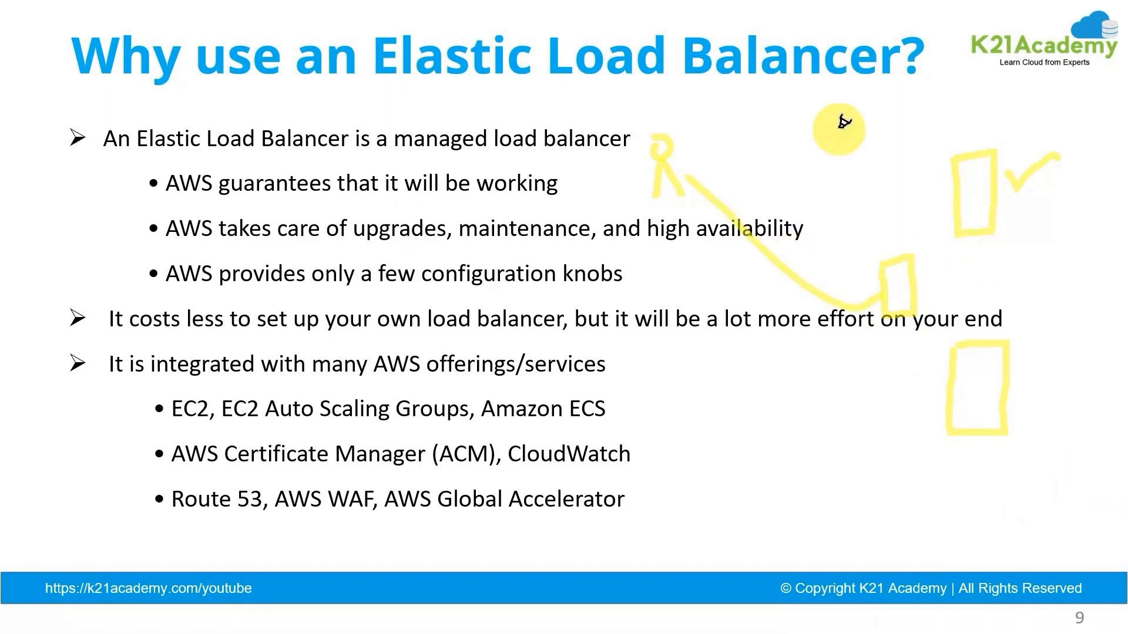
left_click_drag(918, 270, 966, 207)
left_click_drag(920, 301, 975, 333)
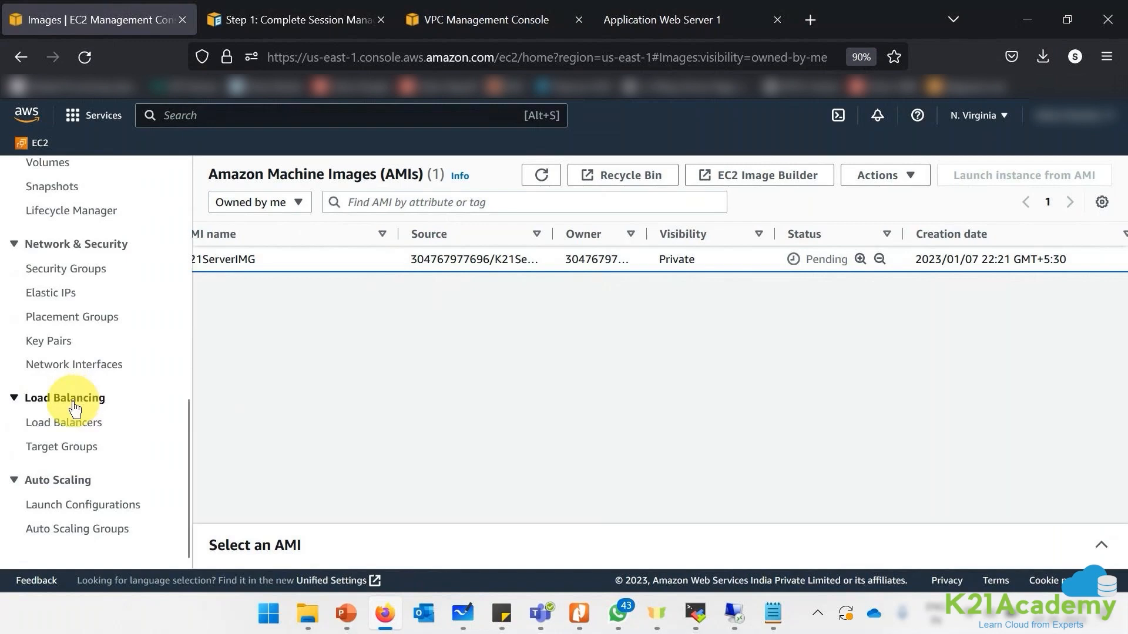
- Start a new target group named K21WebServers
left_click(90, 456)
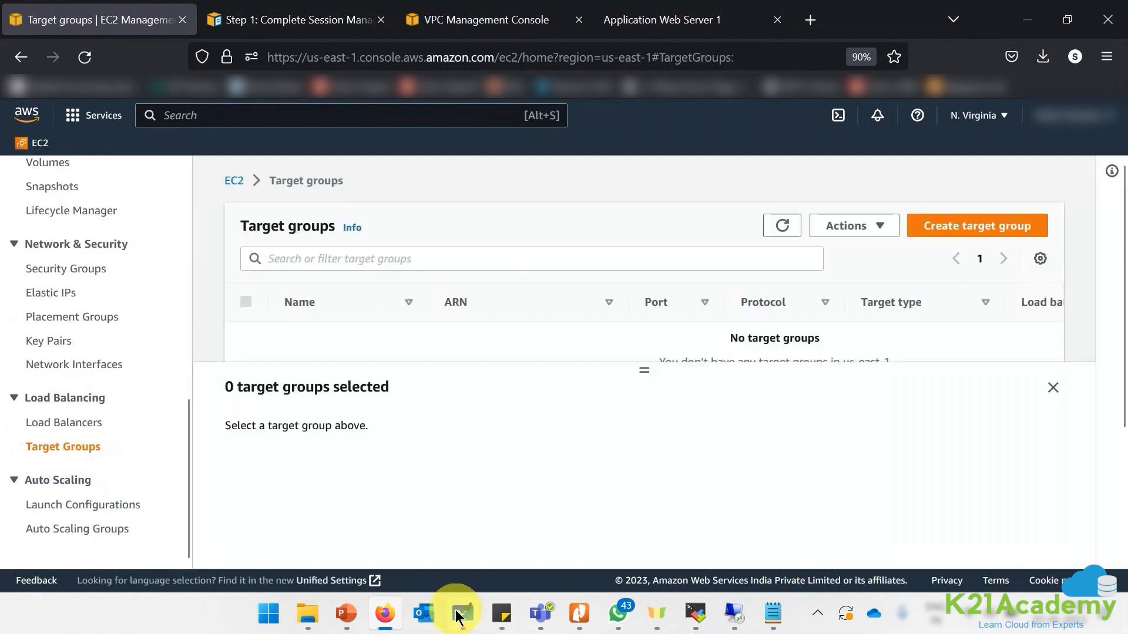
left_click(1052, 387)
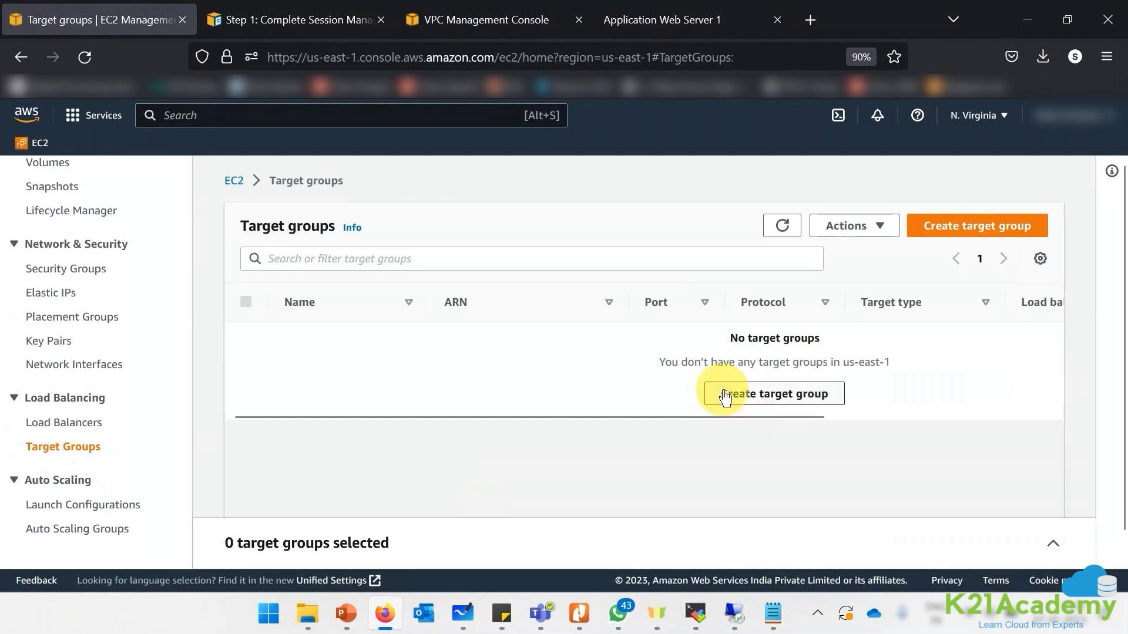
left_click(776, 394)
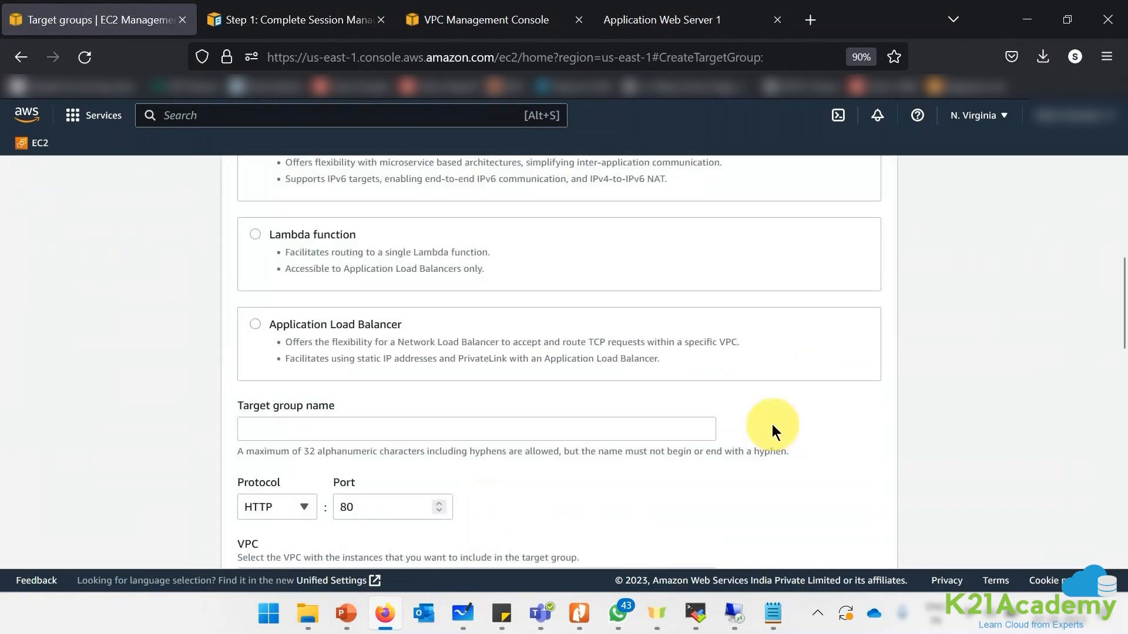
scroll(772, 424, "down", 2)
left_click(304, 295)
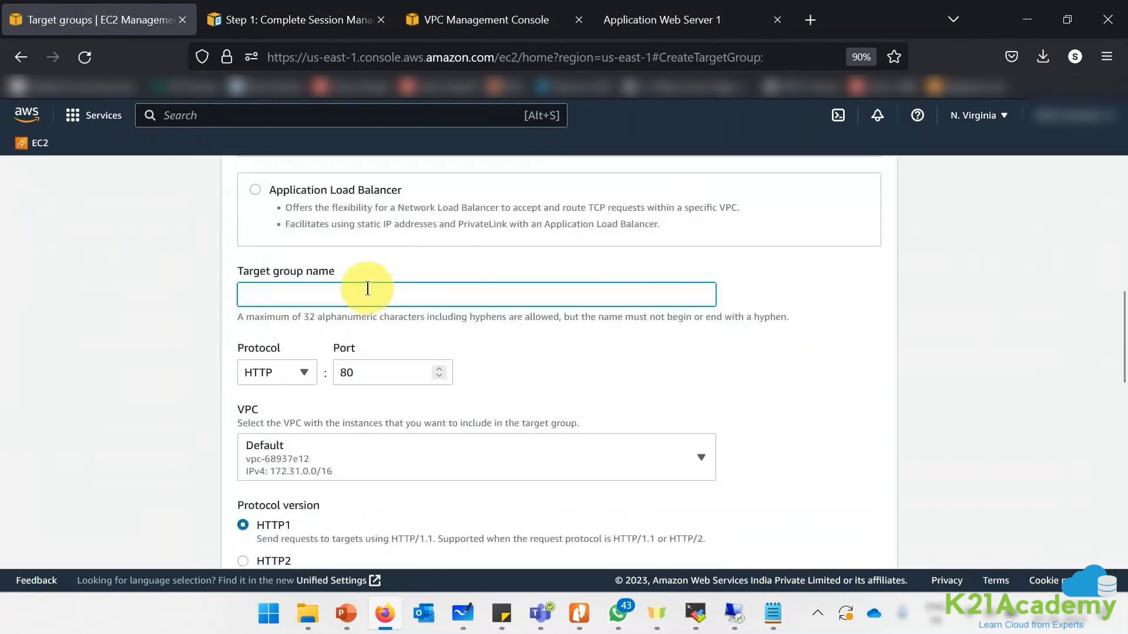
type("K21WebServers")
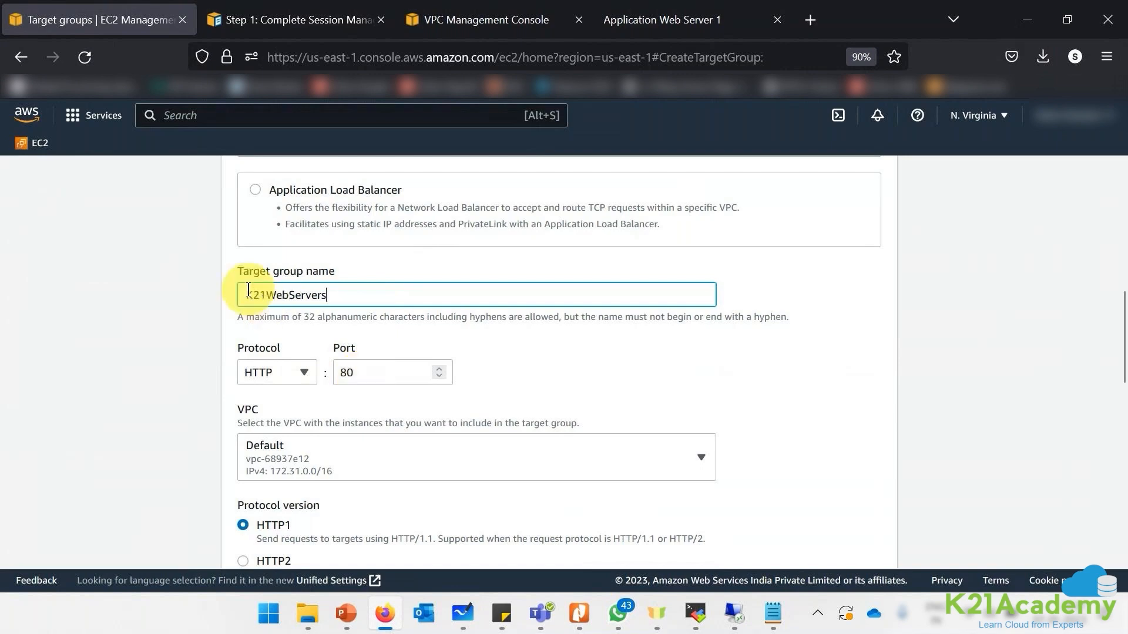
left_click_drag(247, 294, 328, 294)
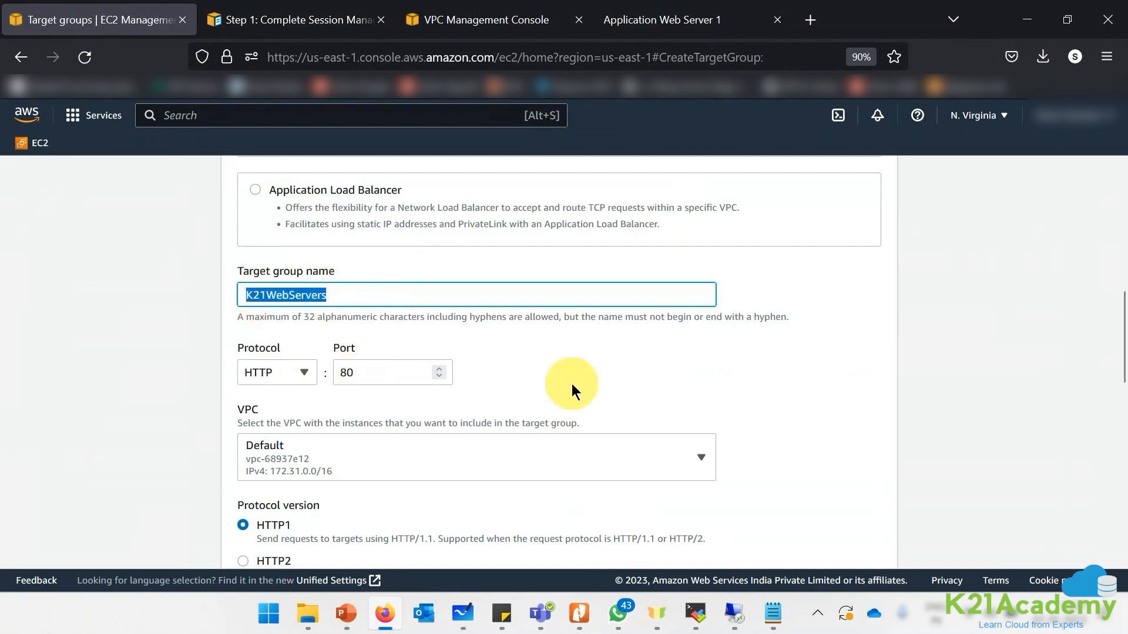
- Place the target group in the K21NV VPC and continue to target registration
scroll(572, 383, "down", 2)
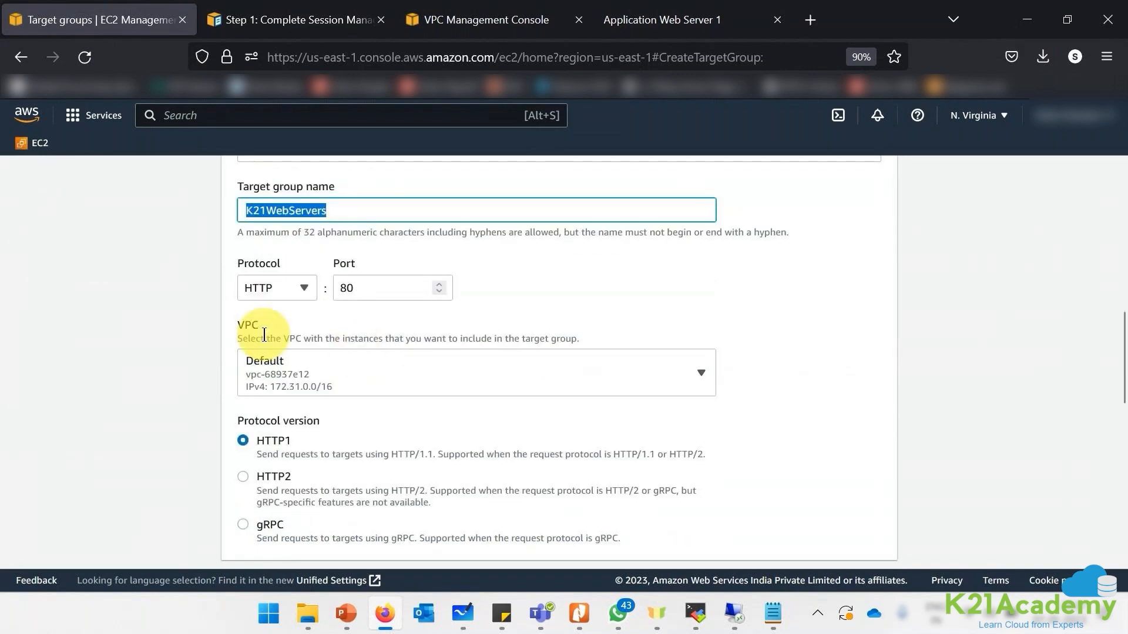
left_click(297, 382)
left_click(332, 285)
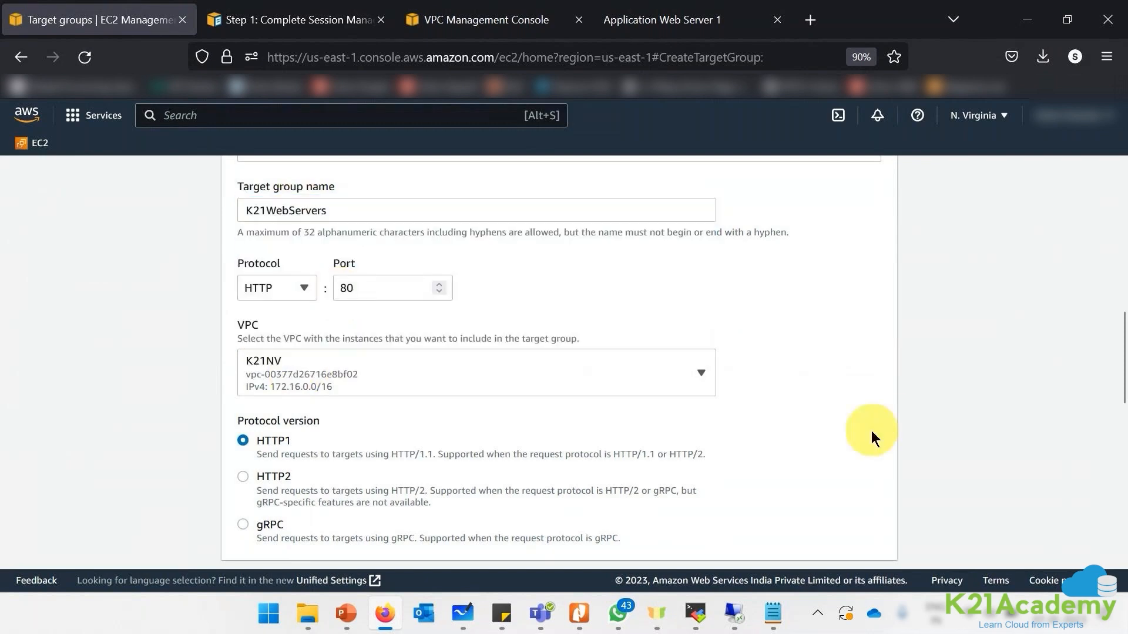
scroll(872, 431, "down", 10)
left_click(846, 532)
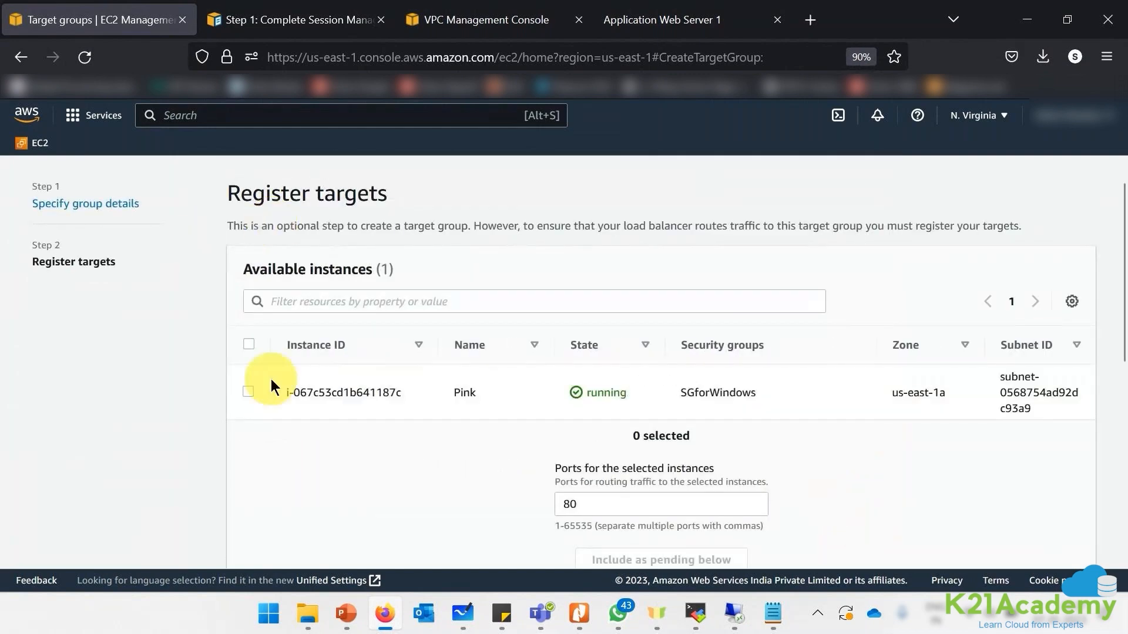
- Register the Pink instance on port 80 and create the K21WebServers target group
left_click(249, 392)
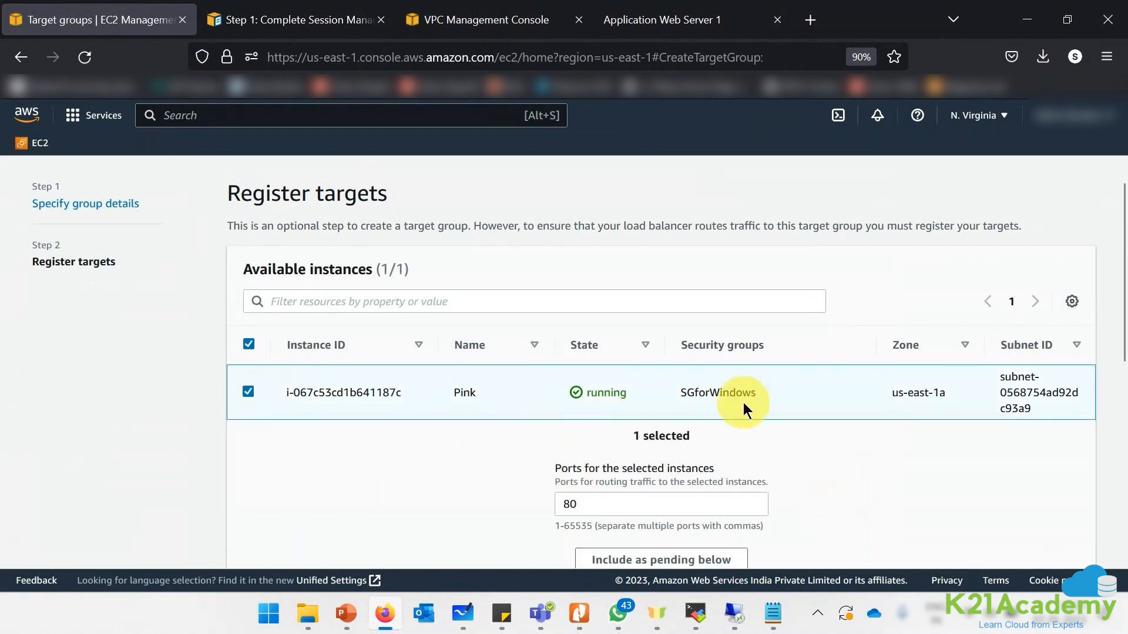
scroll(742, 403, "down", 3)
left_click(662, 391)
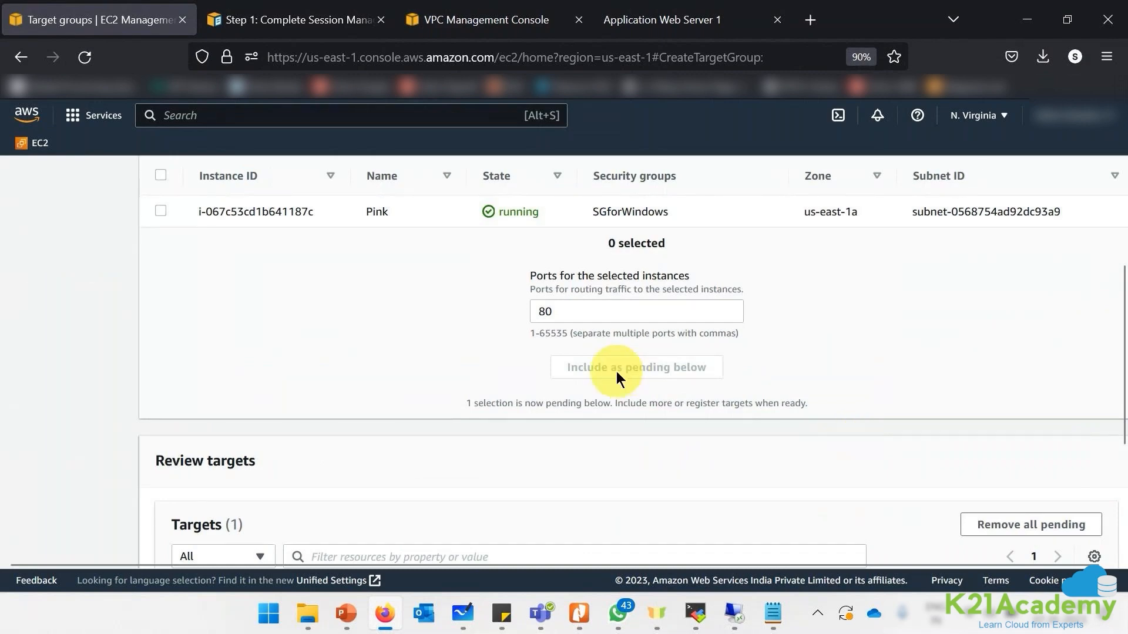
scroll(1004, 409, "down", 4)
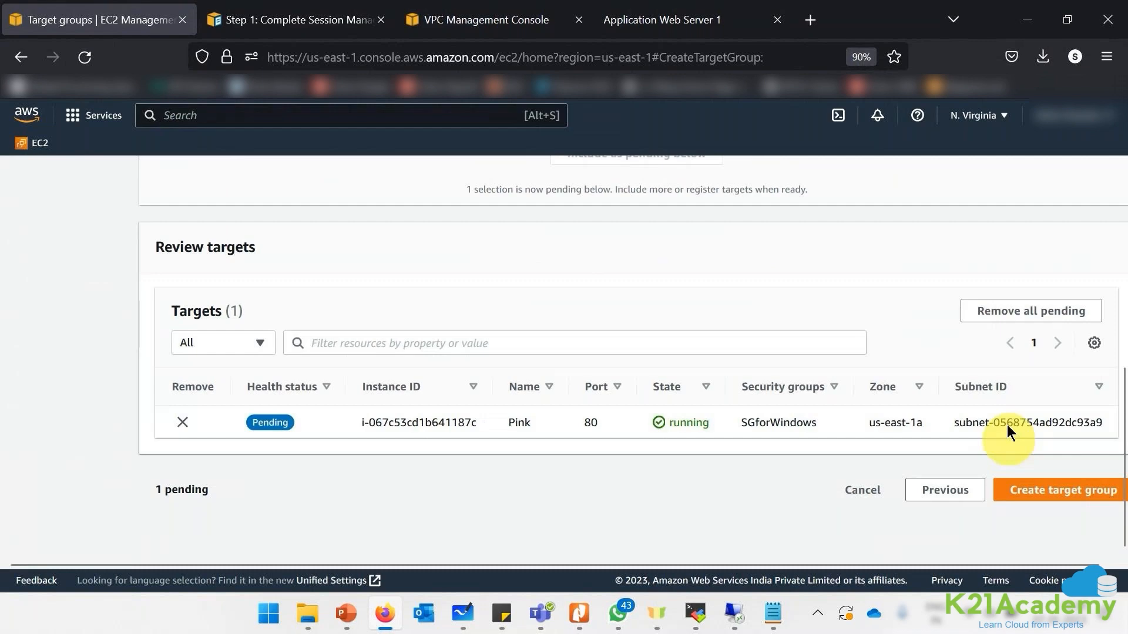
left_click(1041, 488)
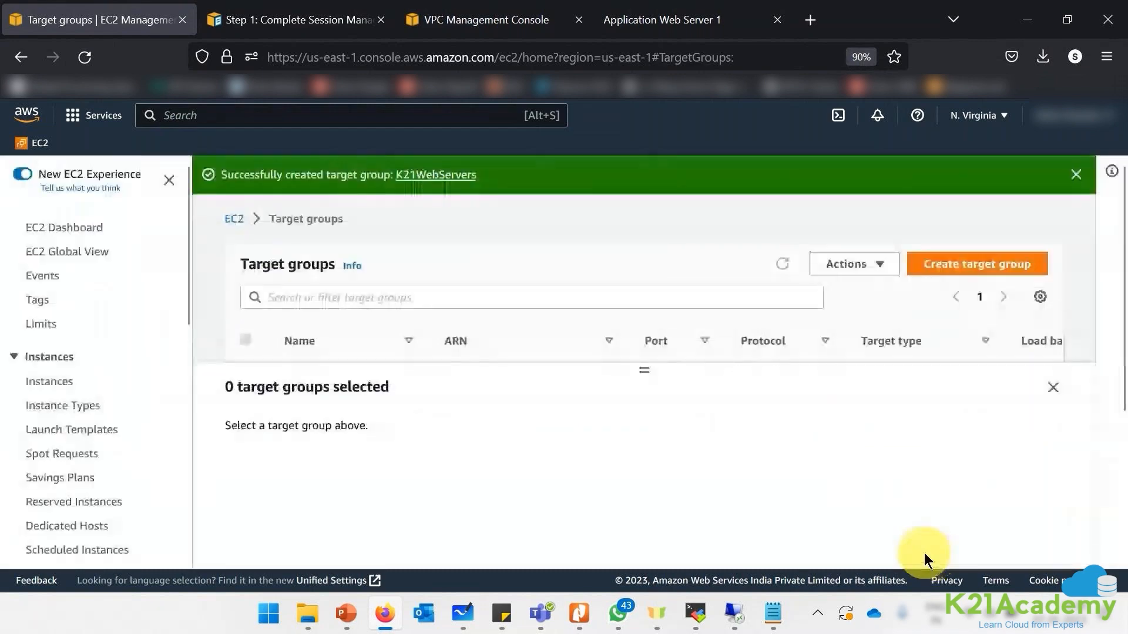
left_click(1050, 389)
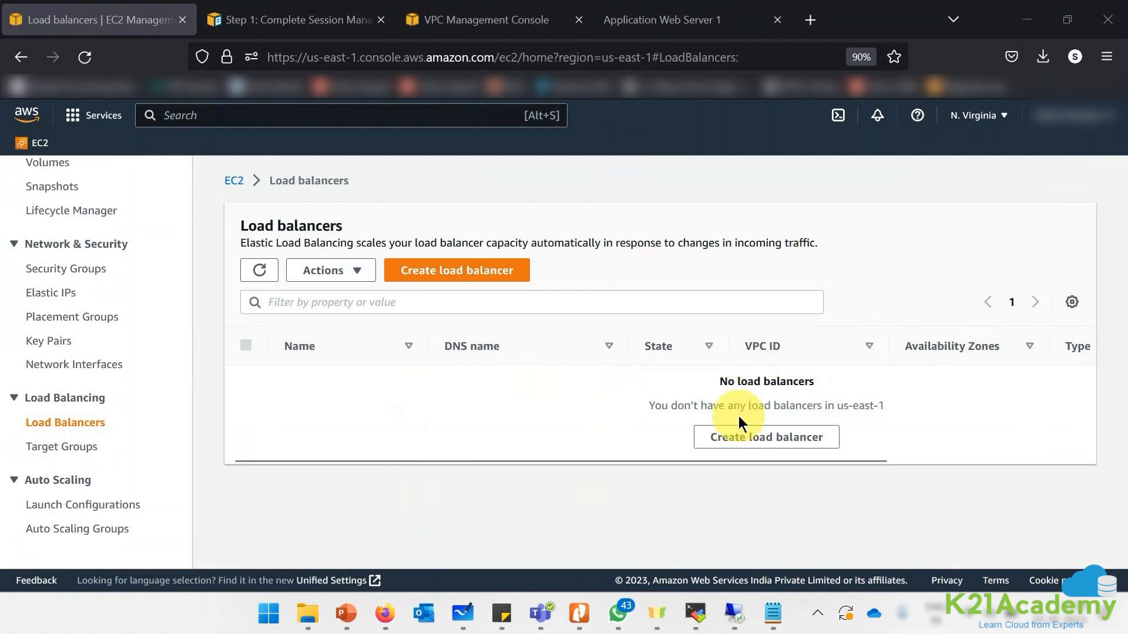
- Start a new Application Load Balancer named K21ELB
left_click(731, 441)
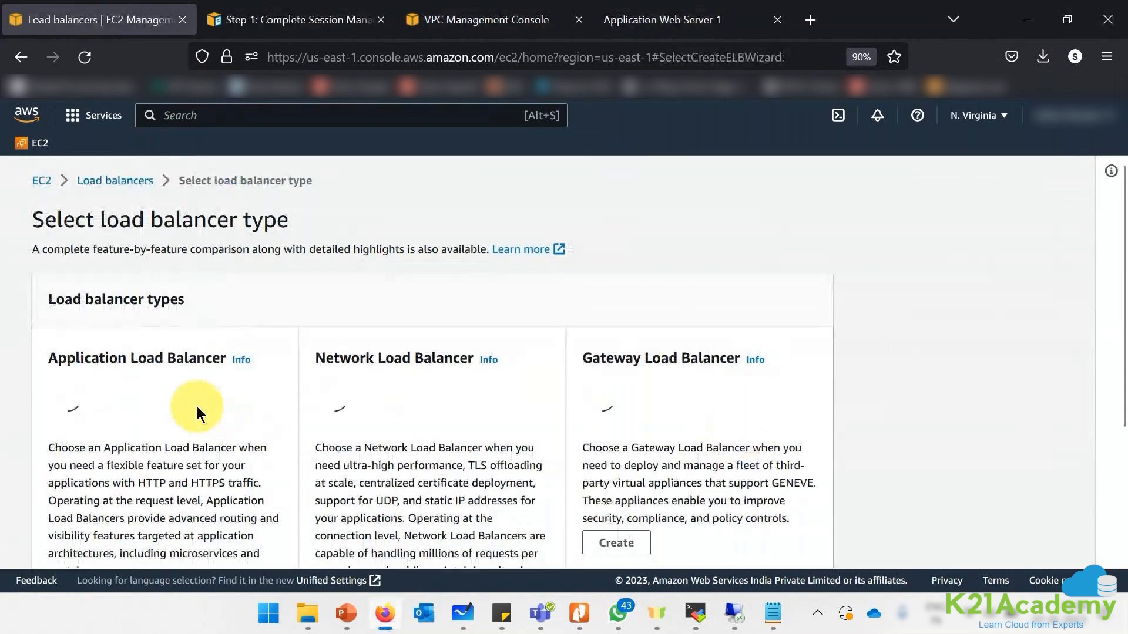
scroll(197, 407, "down", 3)
scroll(123, 506, "down", 1)
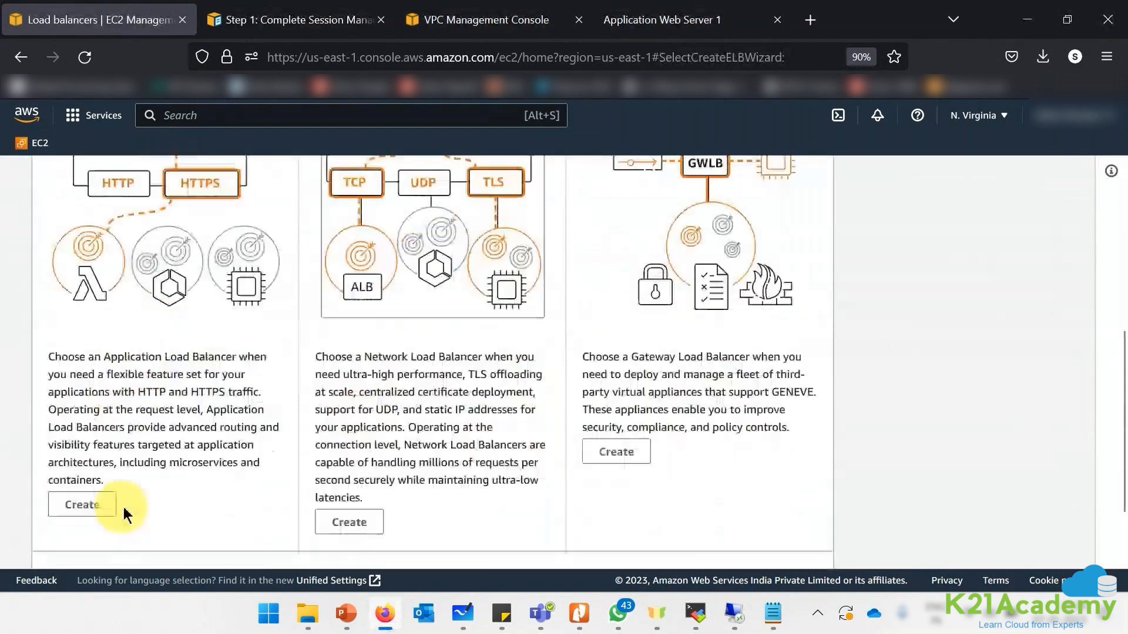
left_click(88, 506)
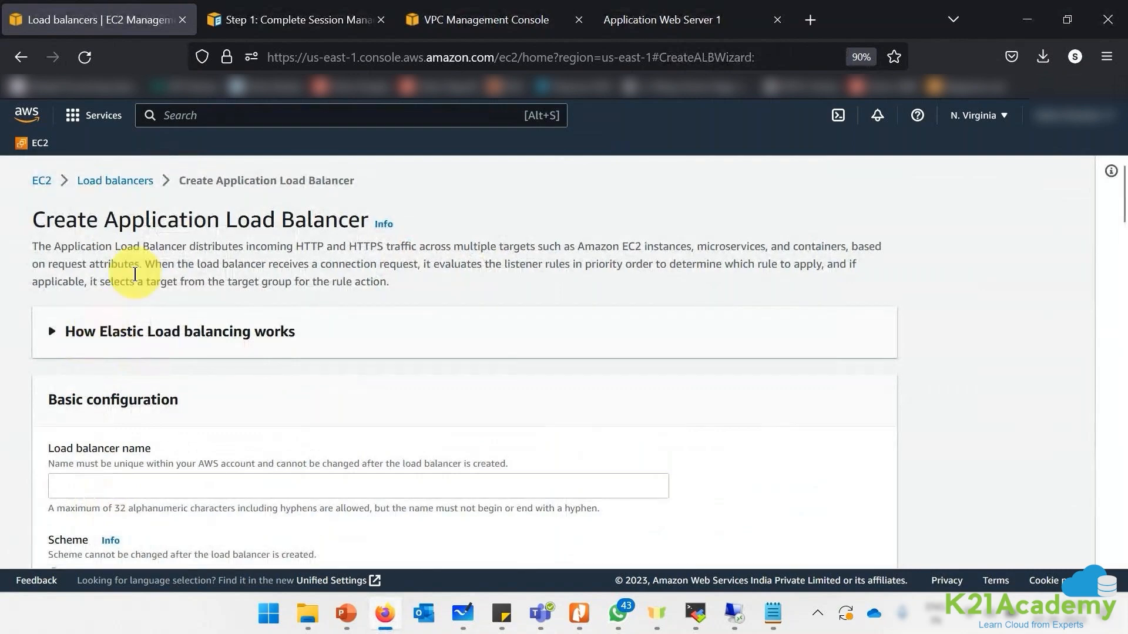
left_click_drag(116, 211, 350, 234)
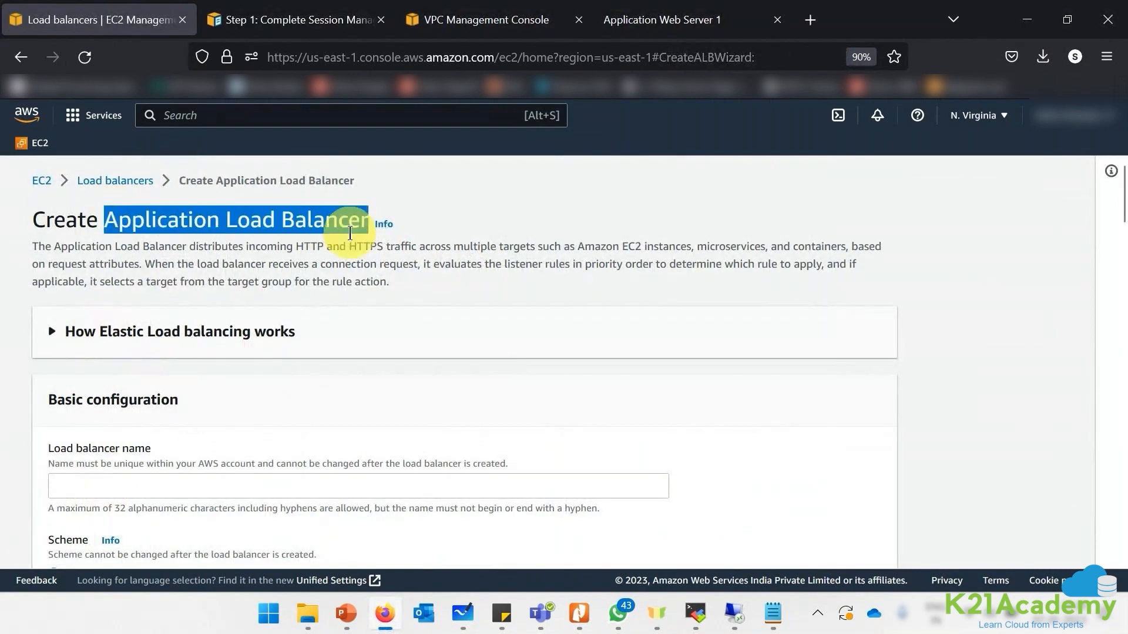
left_click(272, 475)
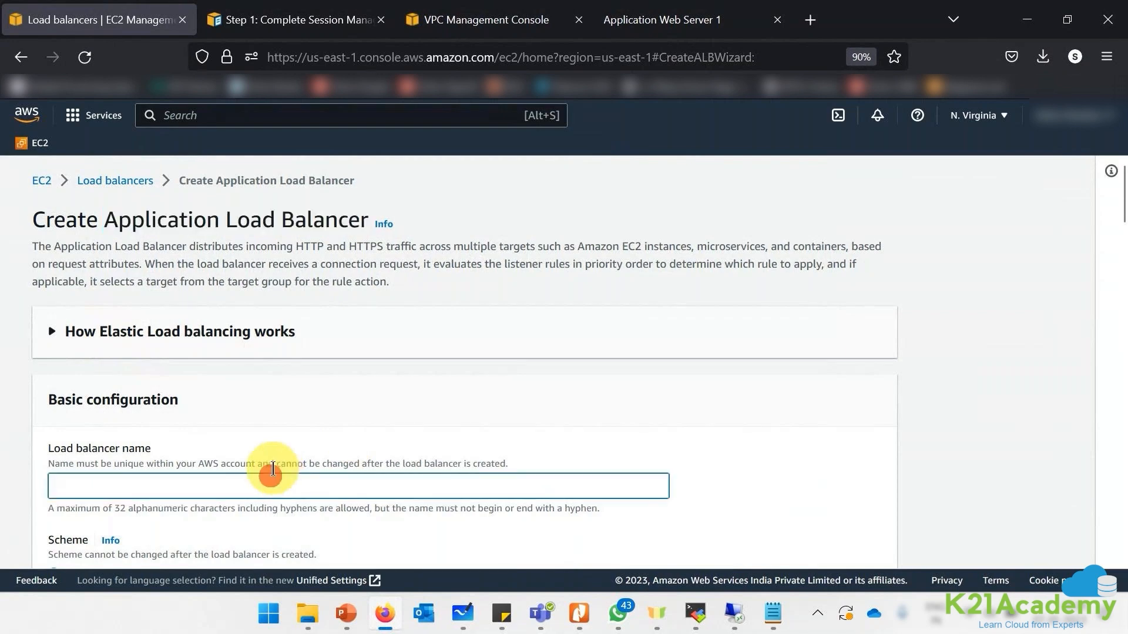
type("K21ELB")
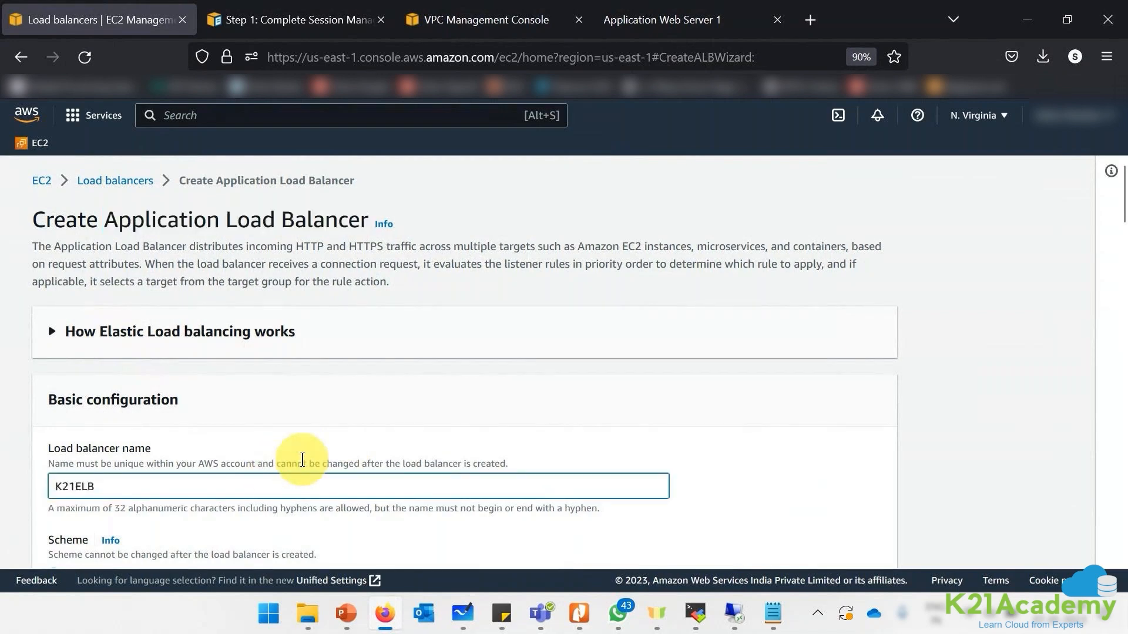
- Put the K21ELB load balancer in the K21NV VPC
scroll(302, 460, "down", 2)
scroll(302, 459, "down", 1)
left_click_drag(68, 404, 139, 408)
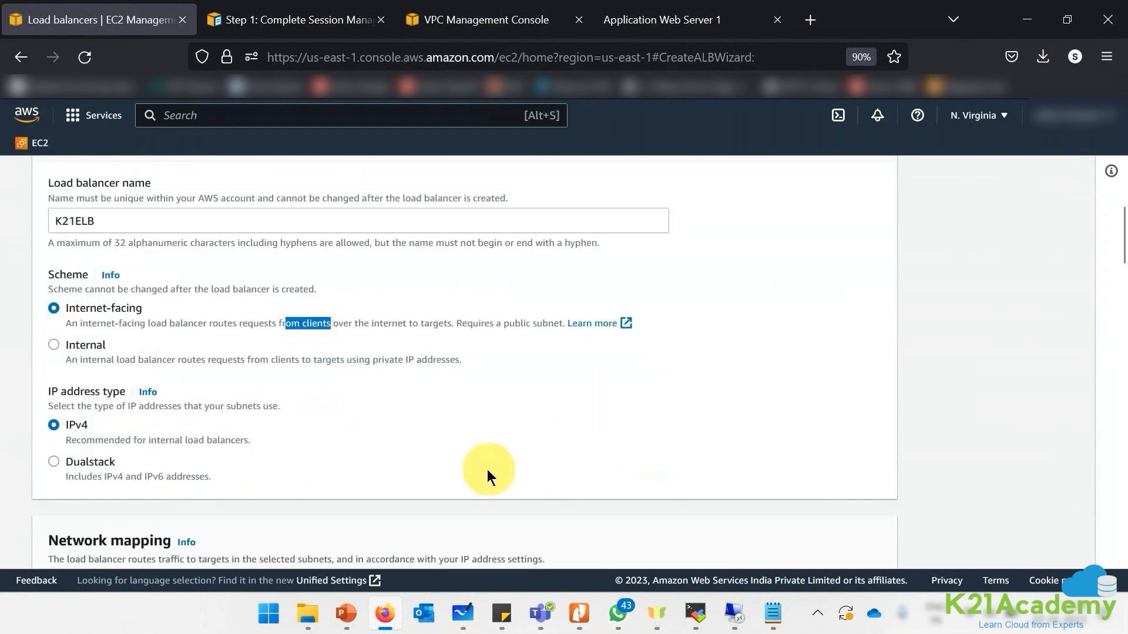
scroll(488, 470, "down", 5)
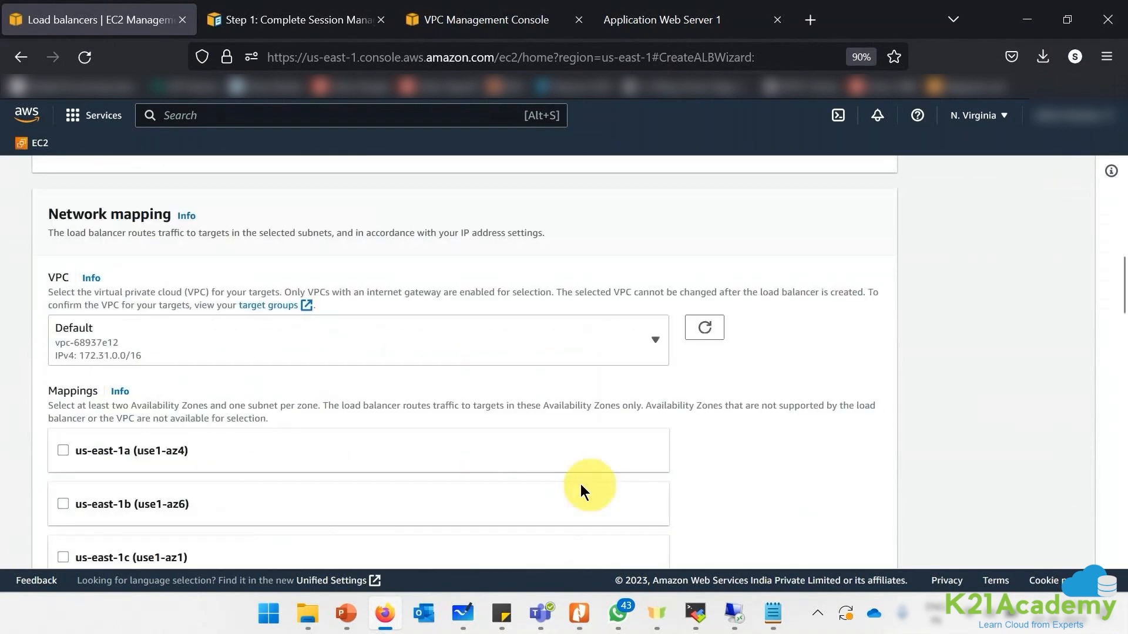
left_click(164, 337)
left_click(105, 506)
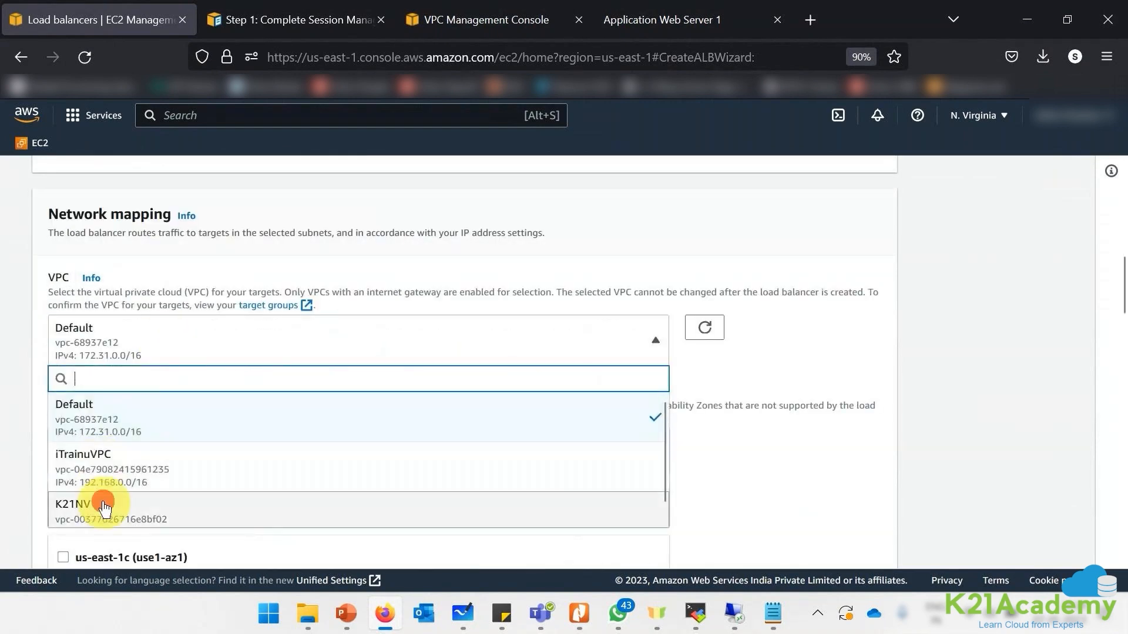
- Enable us-east-1a with ApplicationPrimary and us-east-1b with Application Secondary subnets
scroll(187, 392, "down", 2)
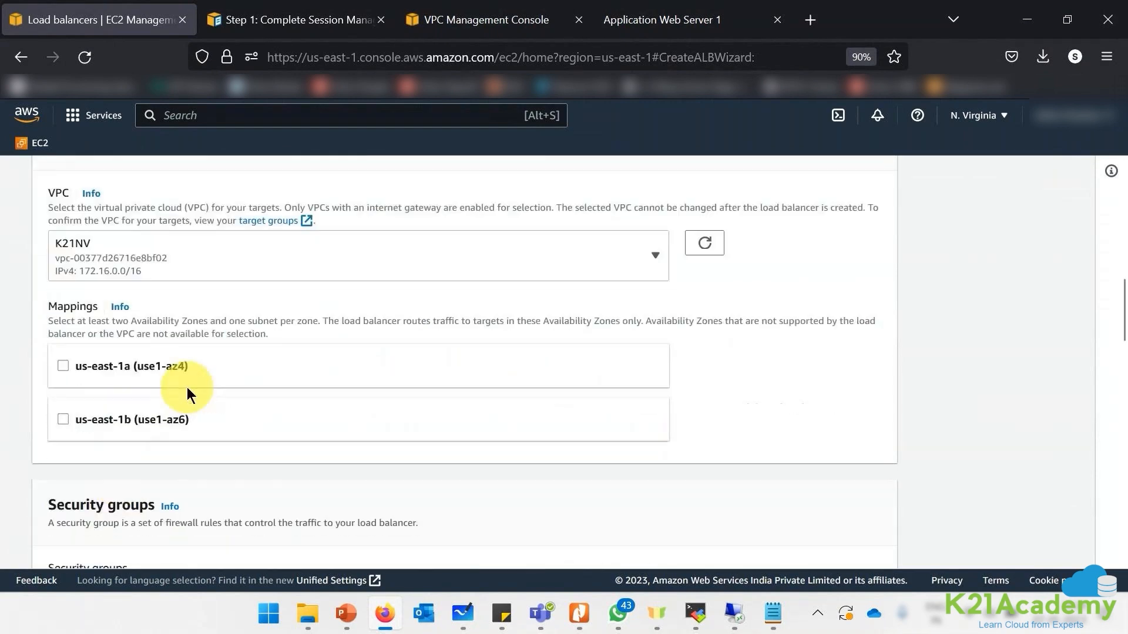
left_click(63, 366)
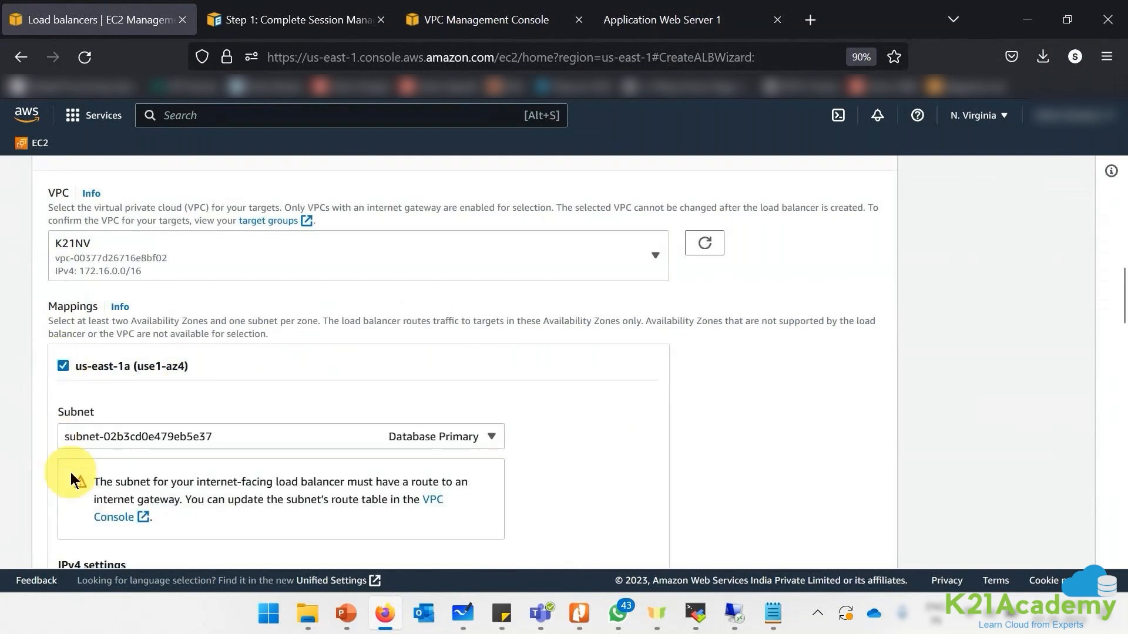
scroll(67, 479, "down", 3)
left_click(62, 488)
scroll(862, 432, "down", 3)
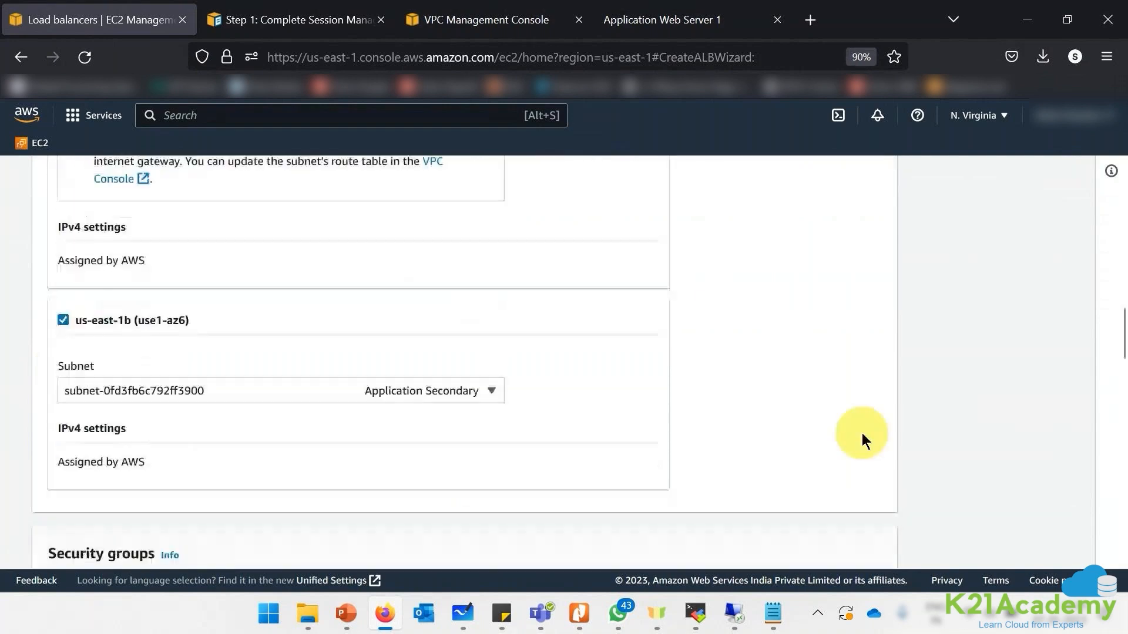
scroll(861, 432, "up", 2)
left_click(414, 182)
left_click(410, 235)
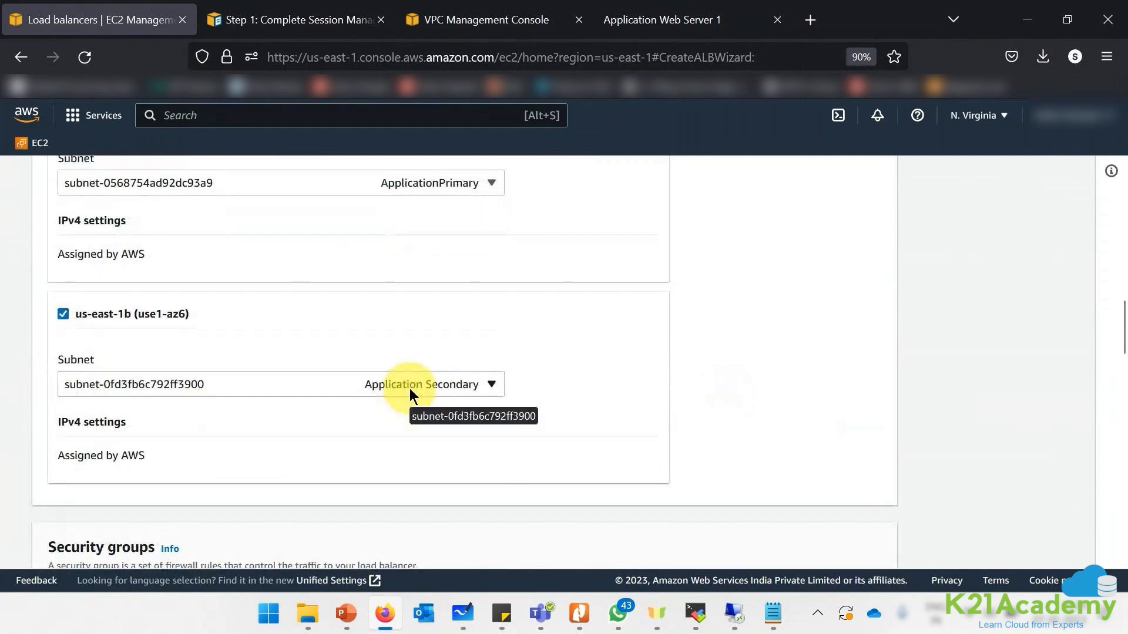
scroll(831, 401, "down", 3)
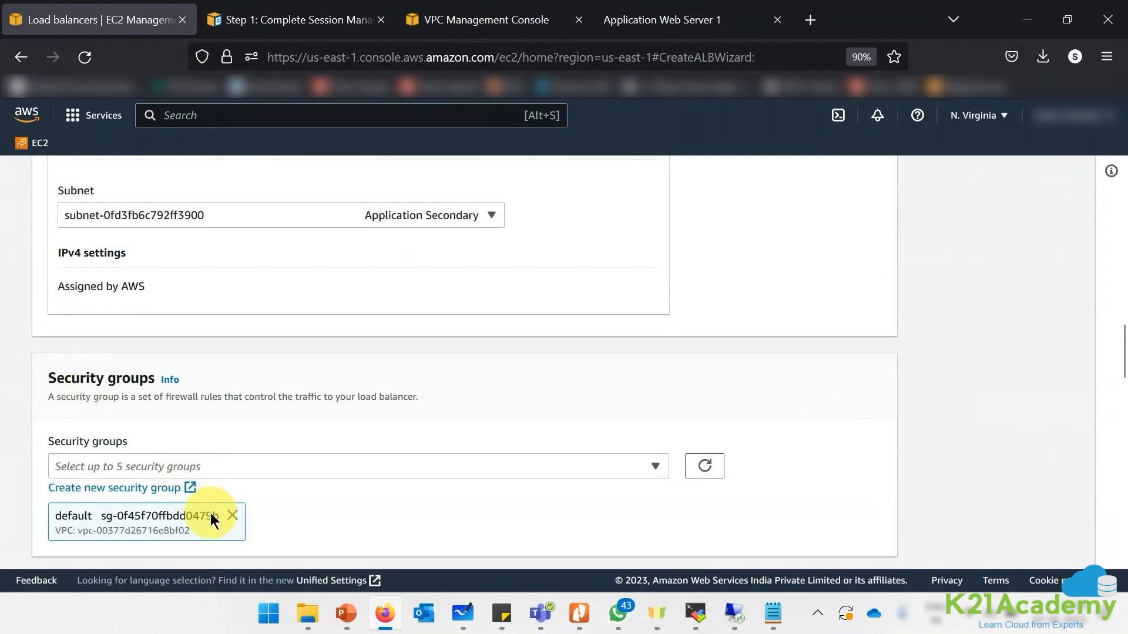
left_click(115, 489)
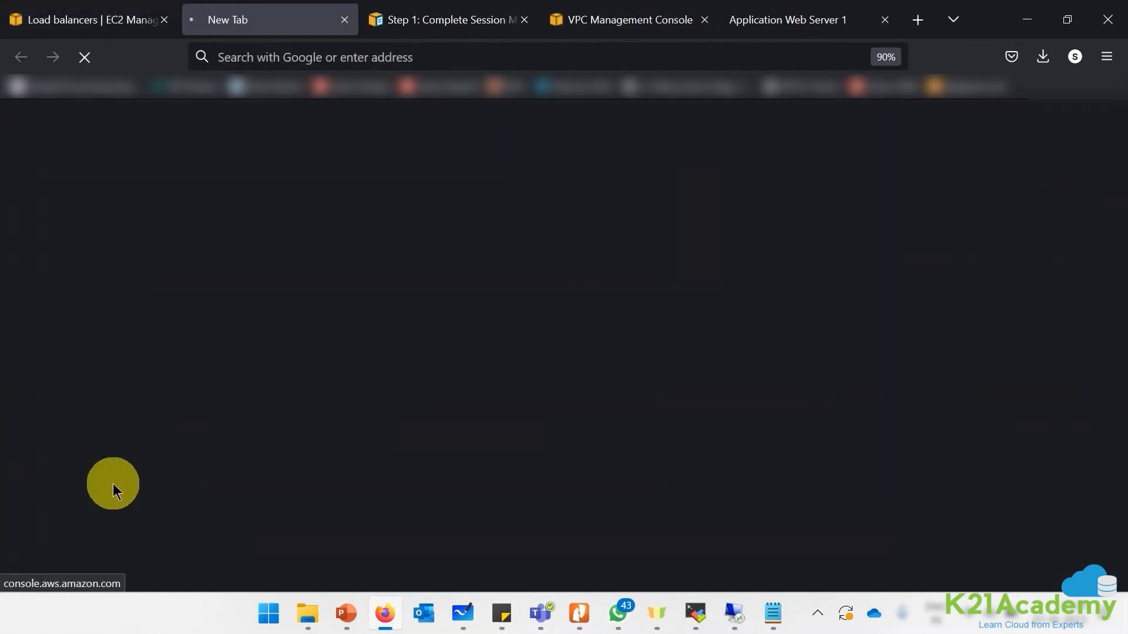
- Name a new security group ELBSG and place it in the K21NV VPC
left_click(79, 24)
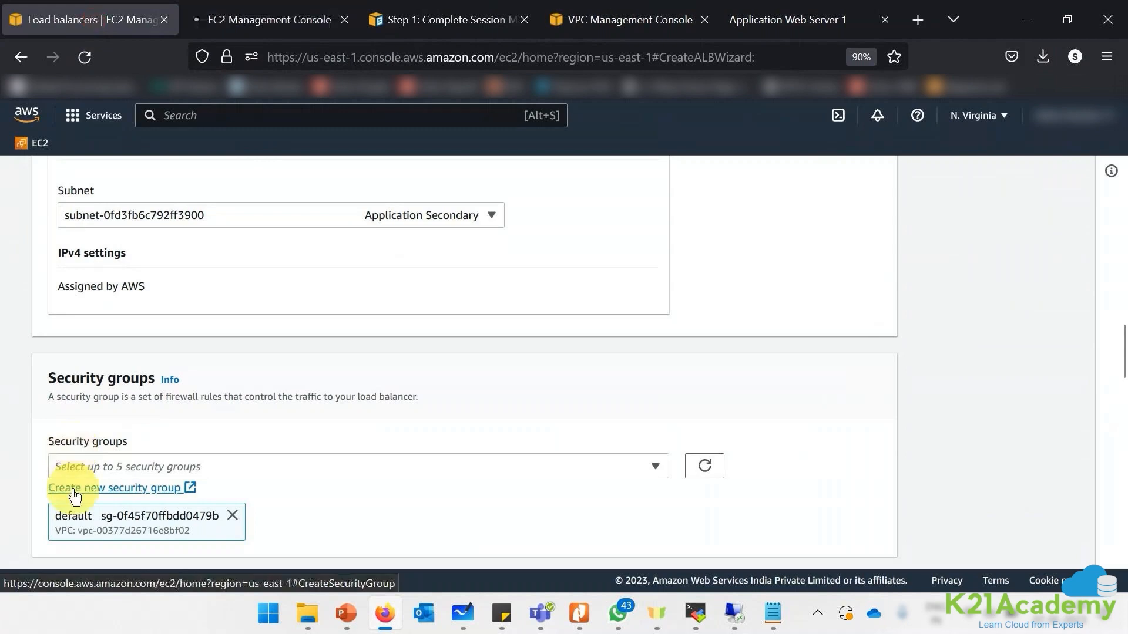
left_click(155, 492)
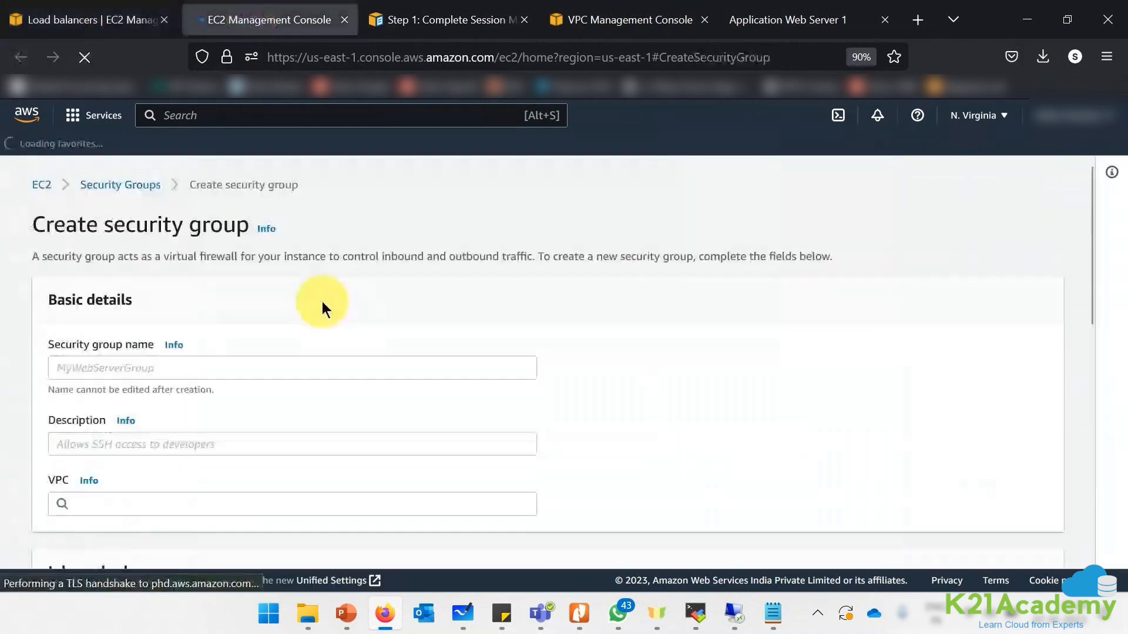
left_click(227, 367)
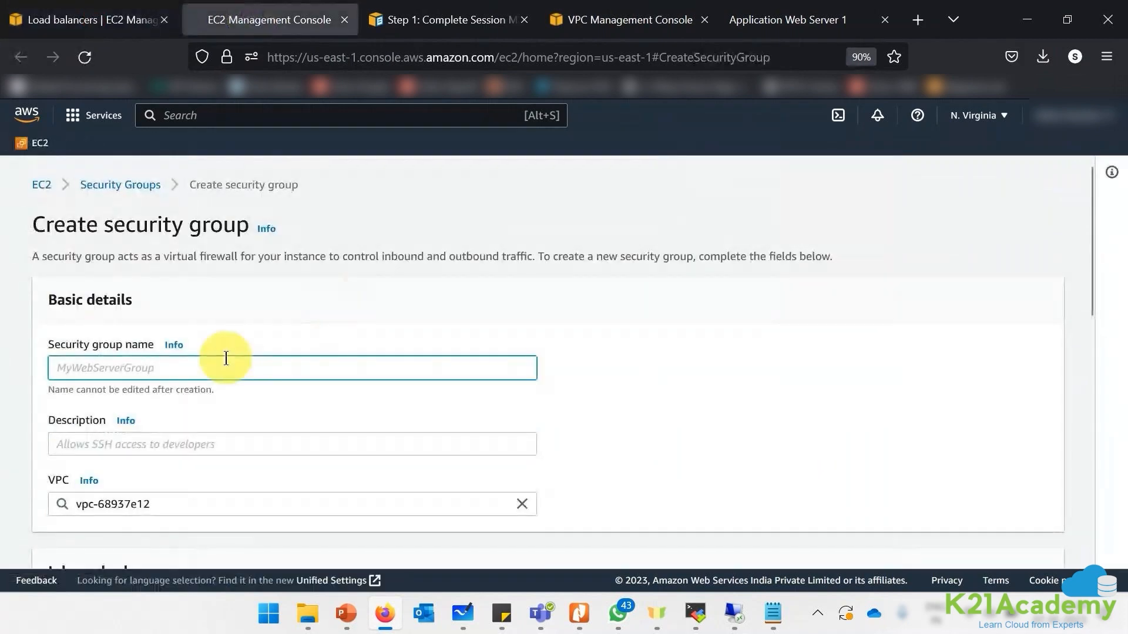
type("ELB")
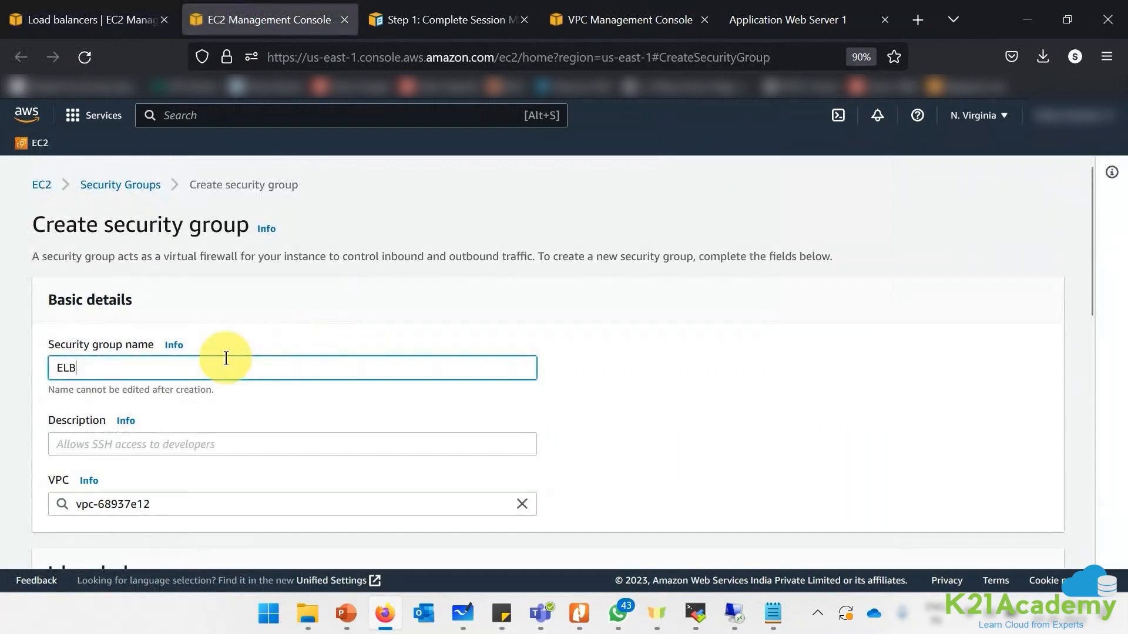
type("SG")
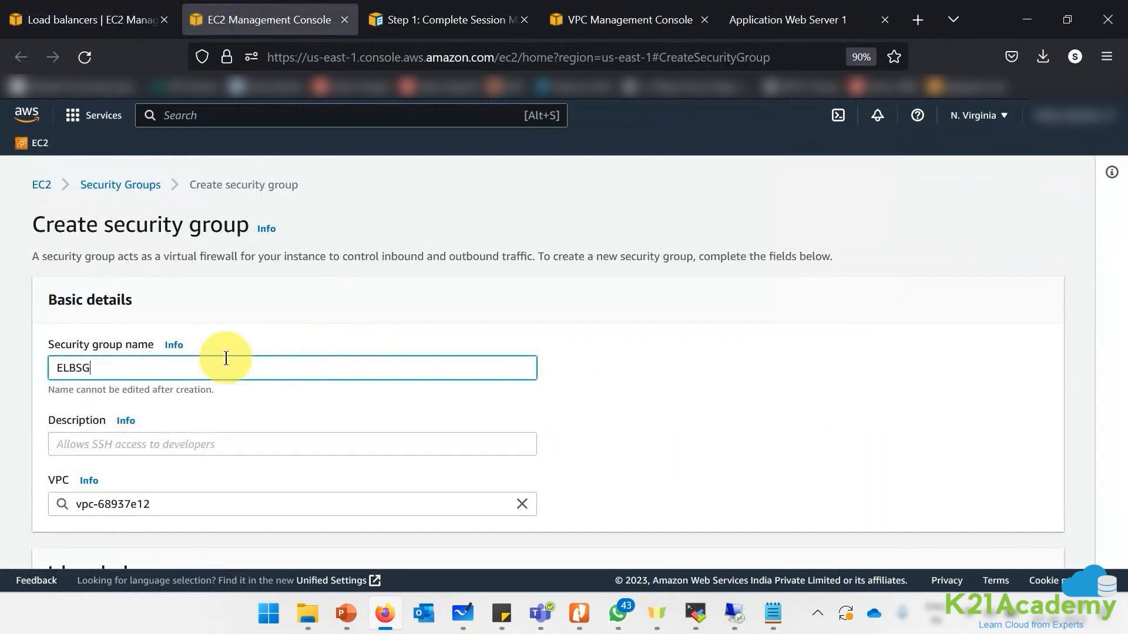
left_click(189, 505)
left_click(521, 504)
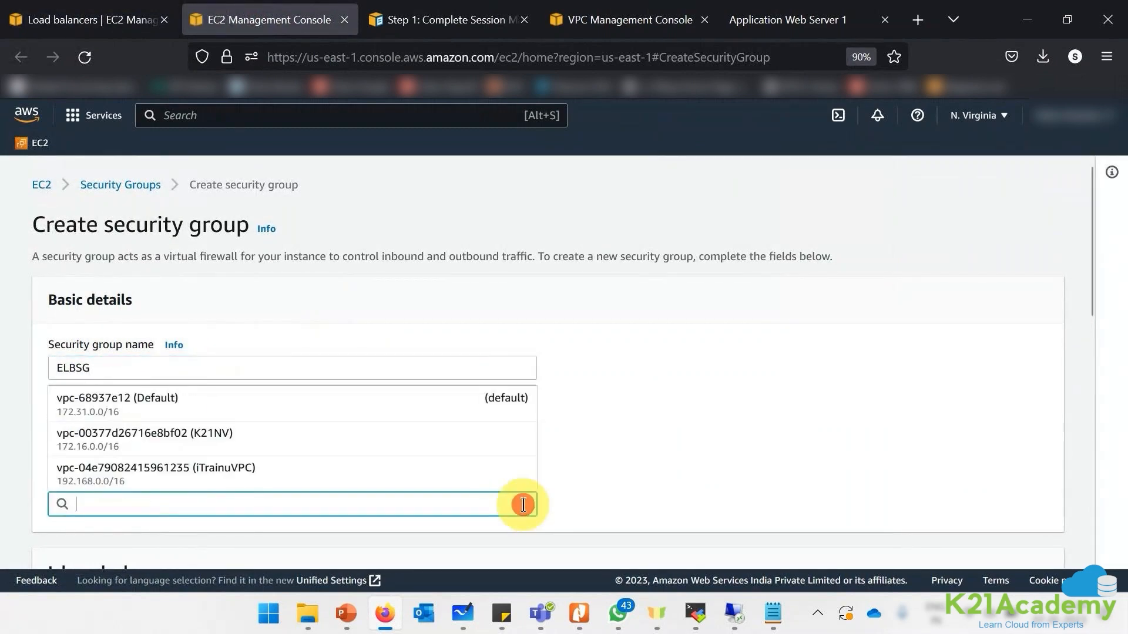
left_click(218, 441)
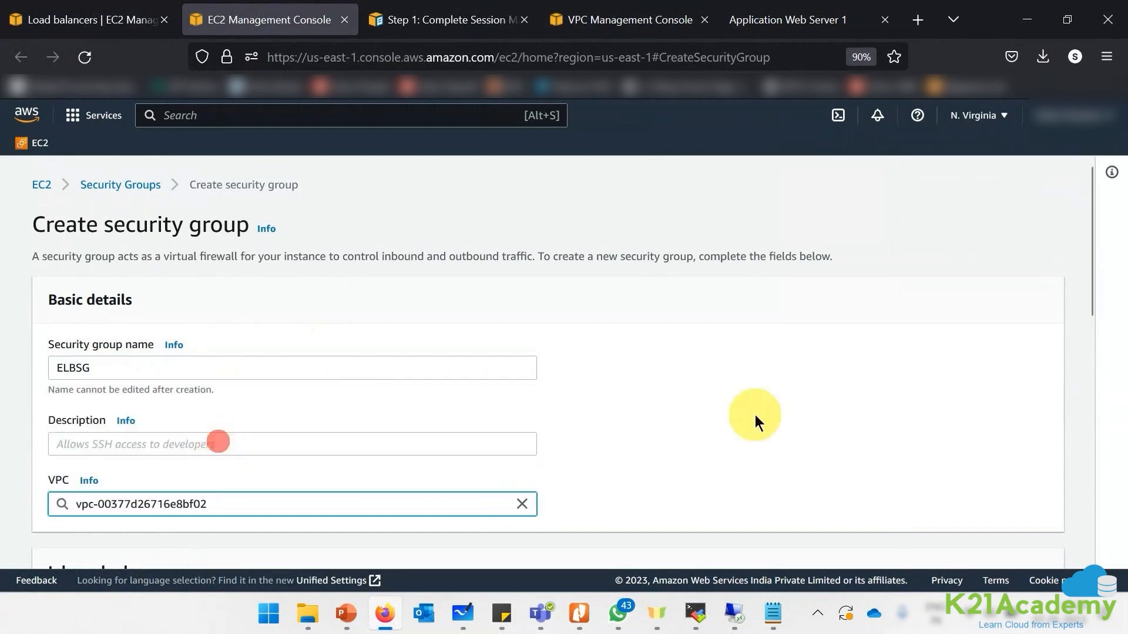
- Add an inbound HTTP rule from anywhere (0.0.0.0/0) and create the ELBSG group
scroll(755, 415, "down", 3)
left_click(88, 506)
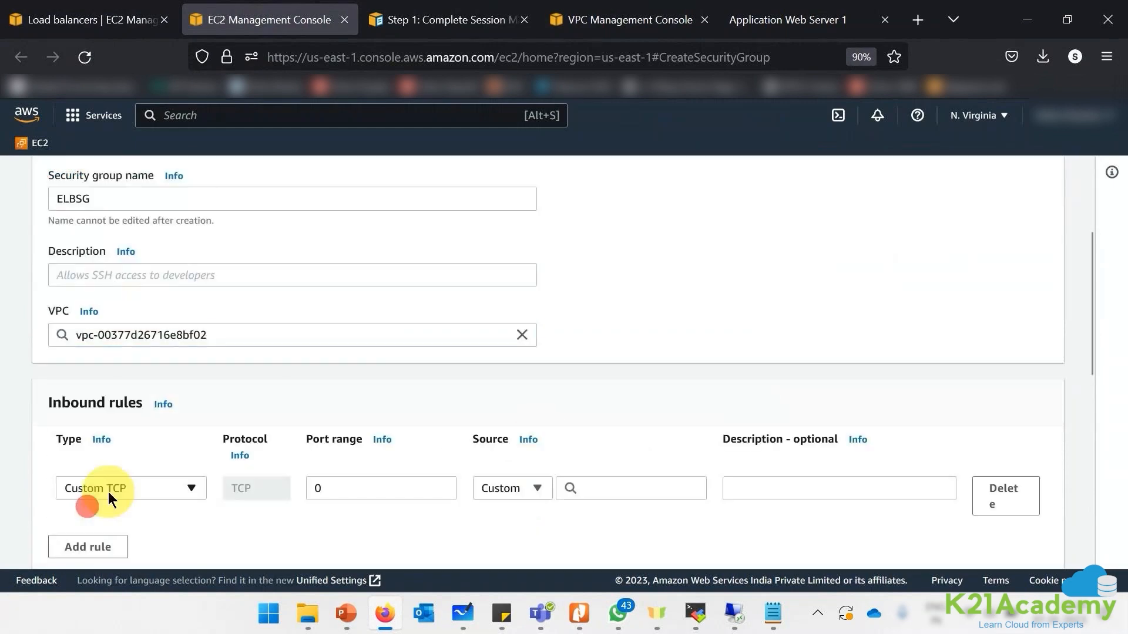
left_click(155, 492)
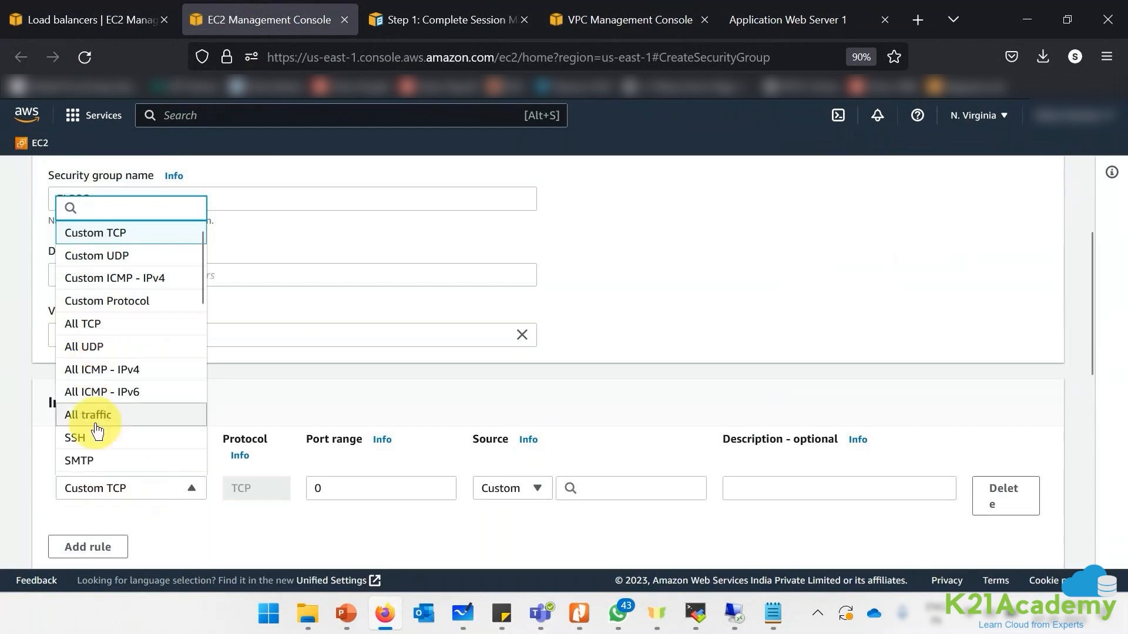
scroll(100, 411, "down", 3)
left_click(106, 365)
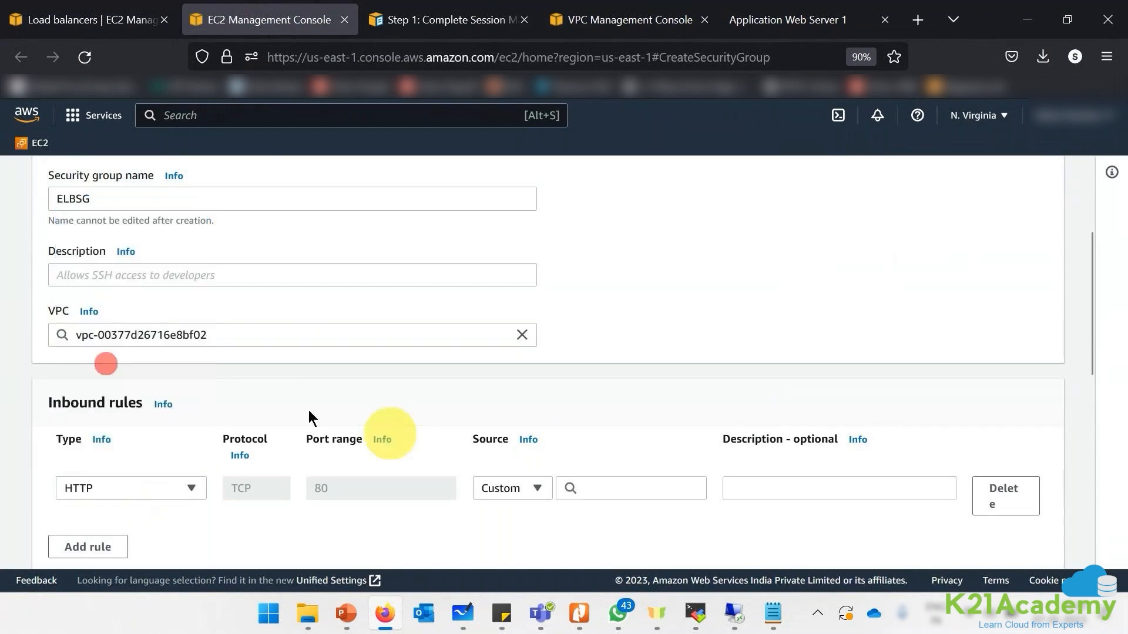
left_click(513, 488)
left_click(513, 393)
scroll(902, 443, "down", 2)
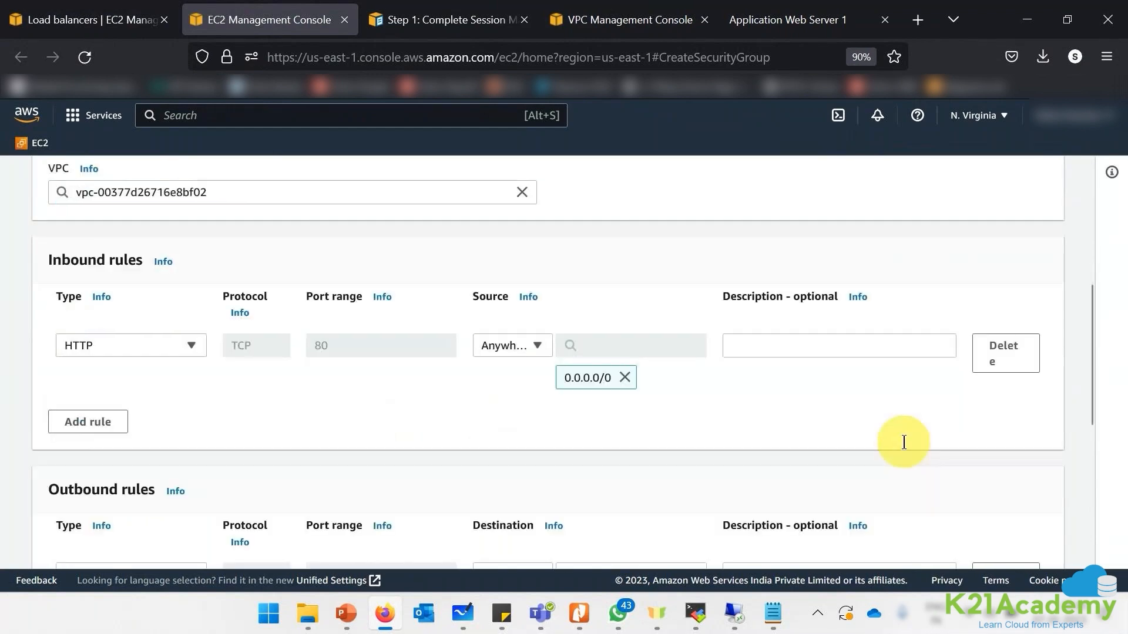
scroll(904, 441, "down", 1)
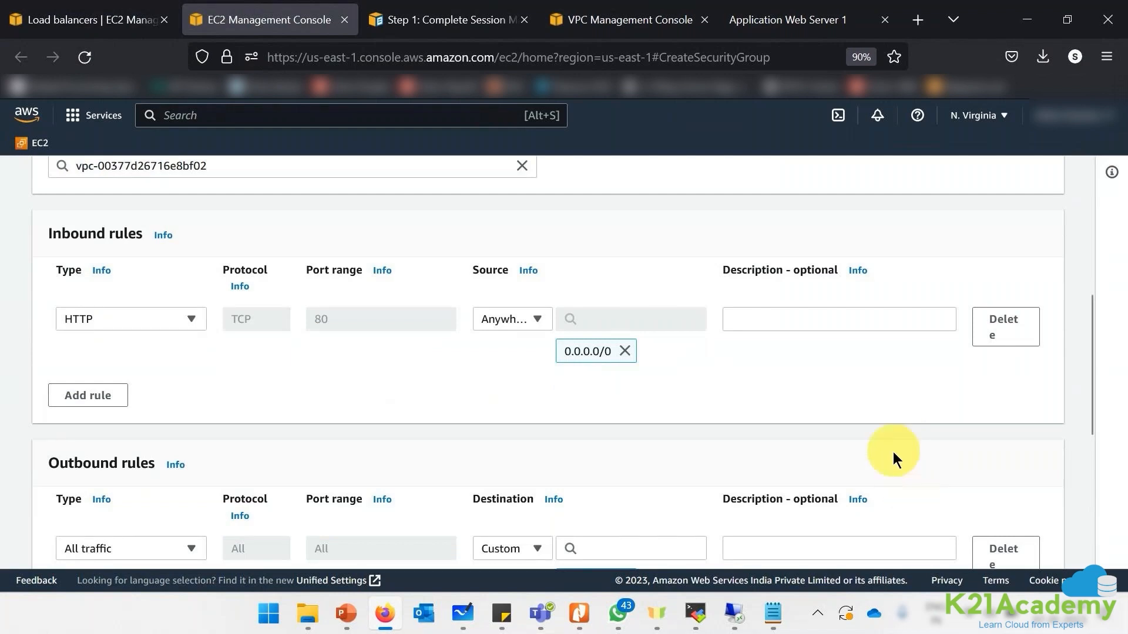
scroll(906, 435, "down", 5)
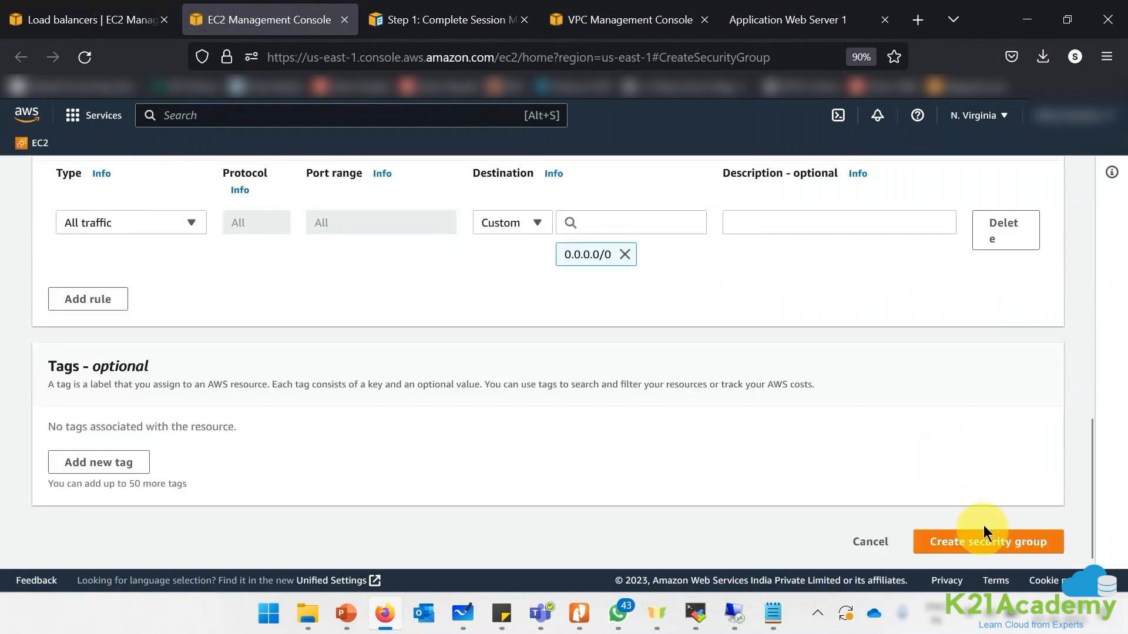
left_click(983, 525)
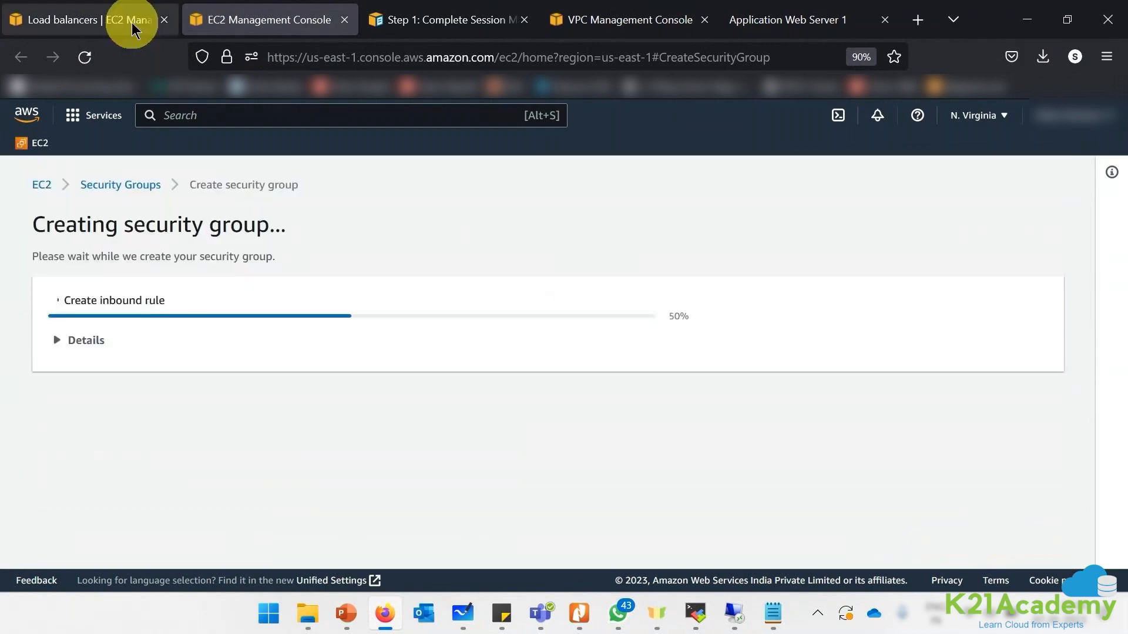
- Replace the load balancer's default security group with ELBSG
left_click(129, 20)
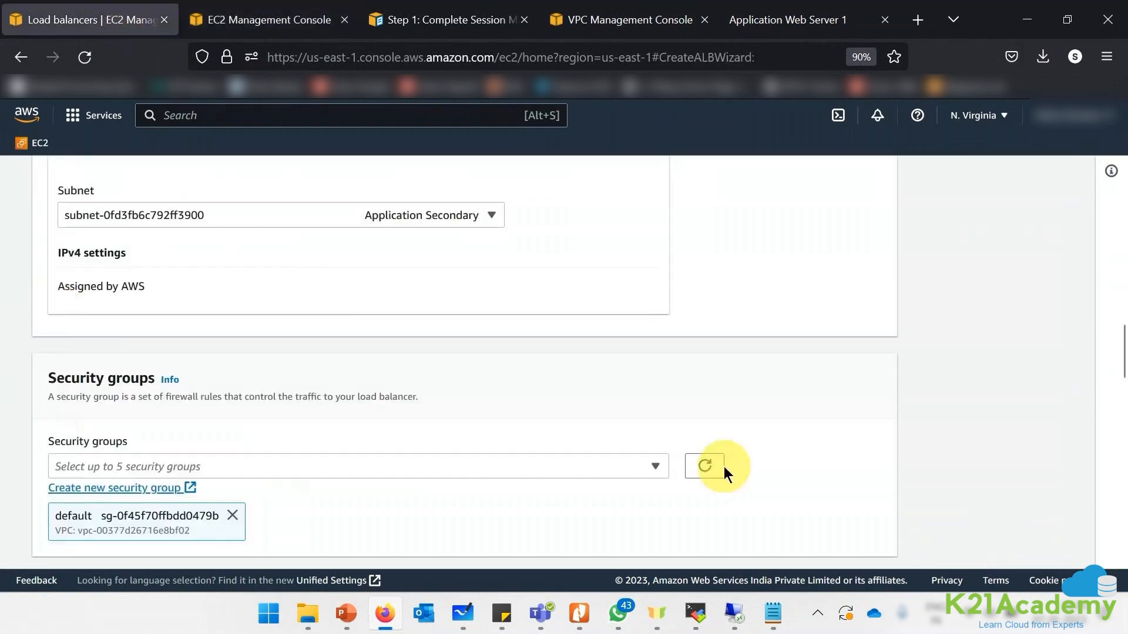
left_click(705, 467)
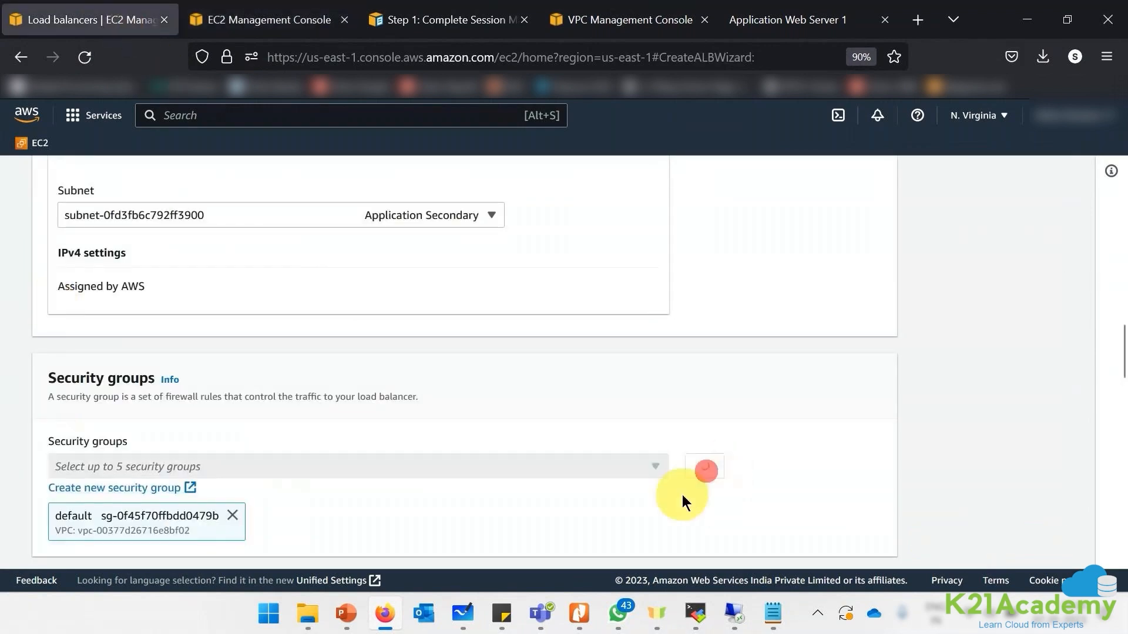
left_click(232, 515)
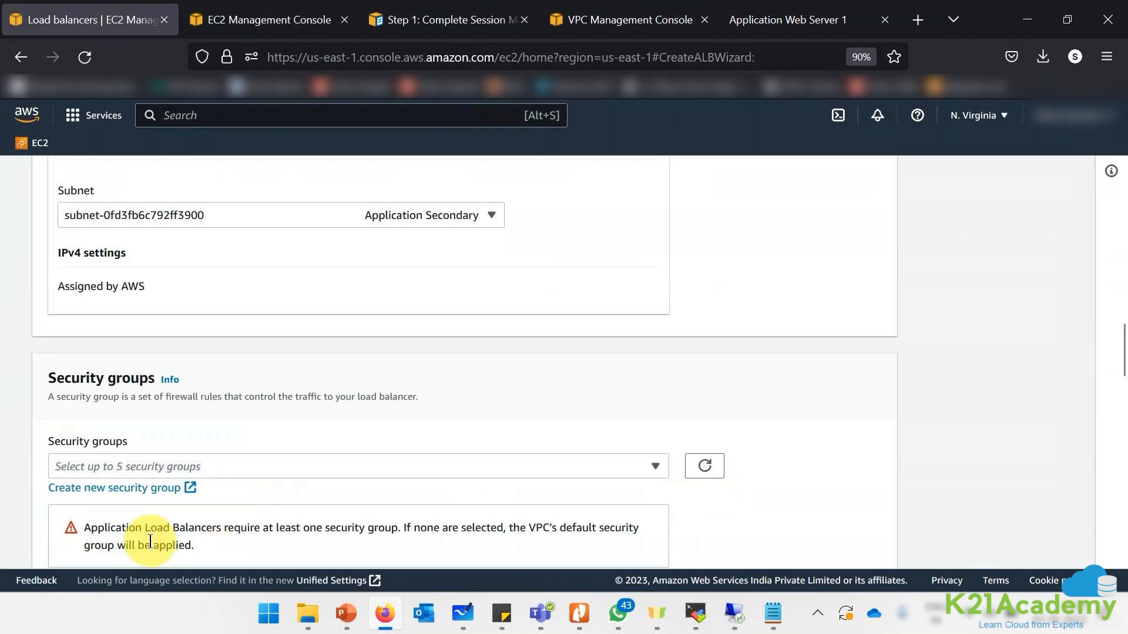
scroll(161, 527, "down", 3)
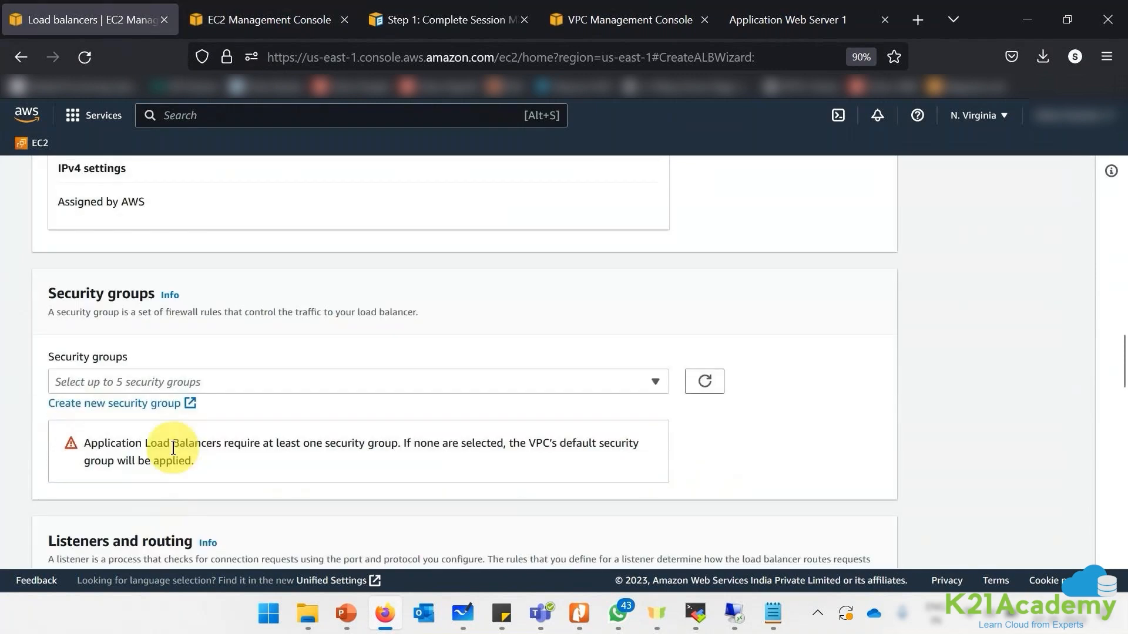
left_click(215, 382)
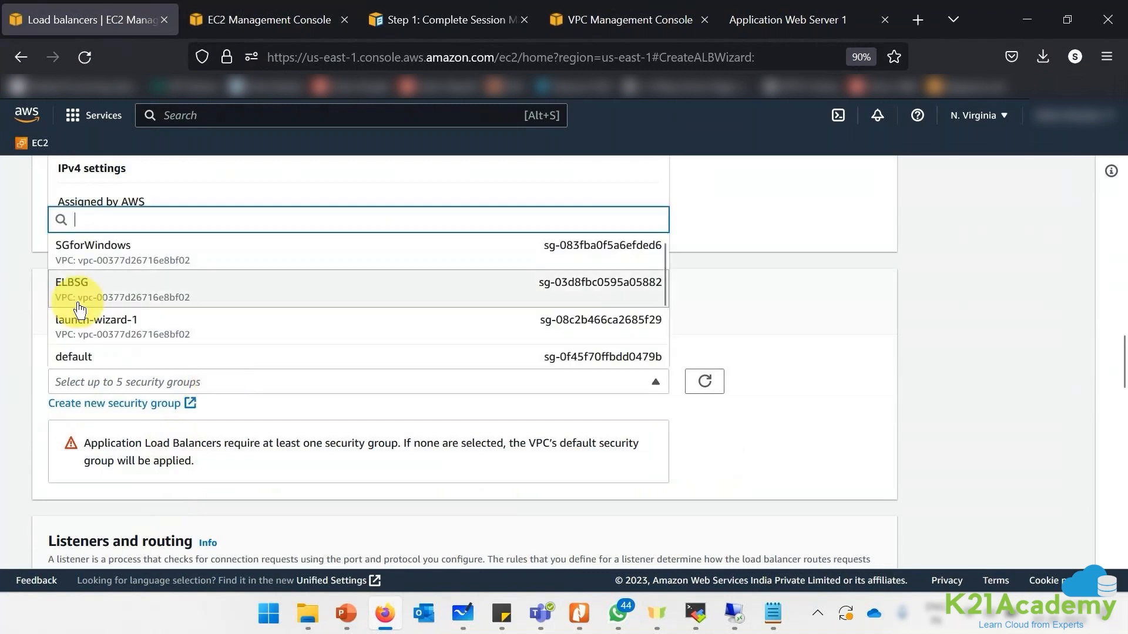
left_click(108, 283)
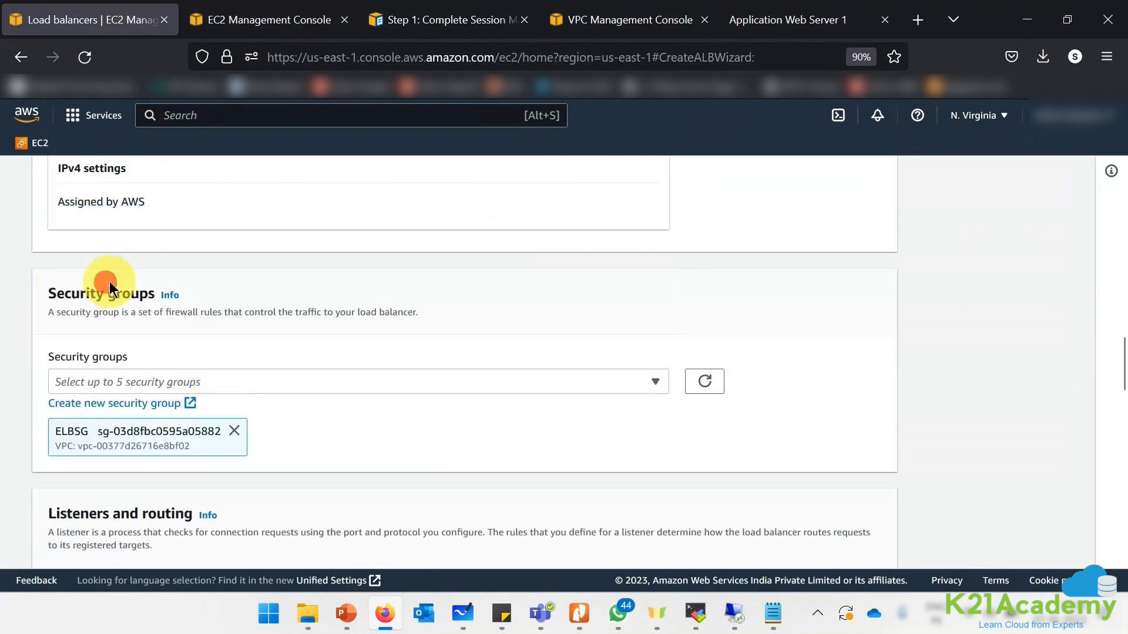
- Forward the HTTP:80 listener to K21WebServers and create the K21ELB load balancer
scroll(731, 412, "down", 7)
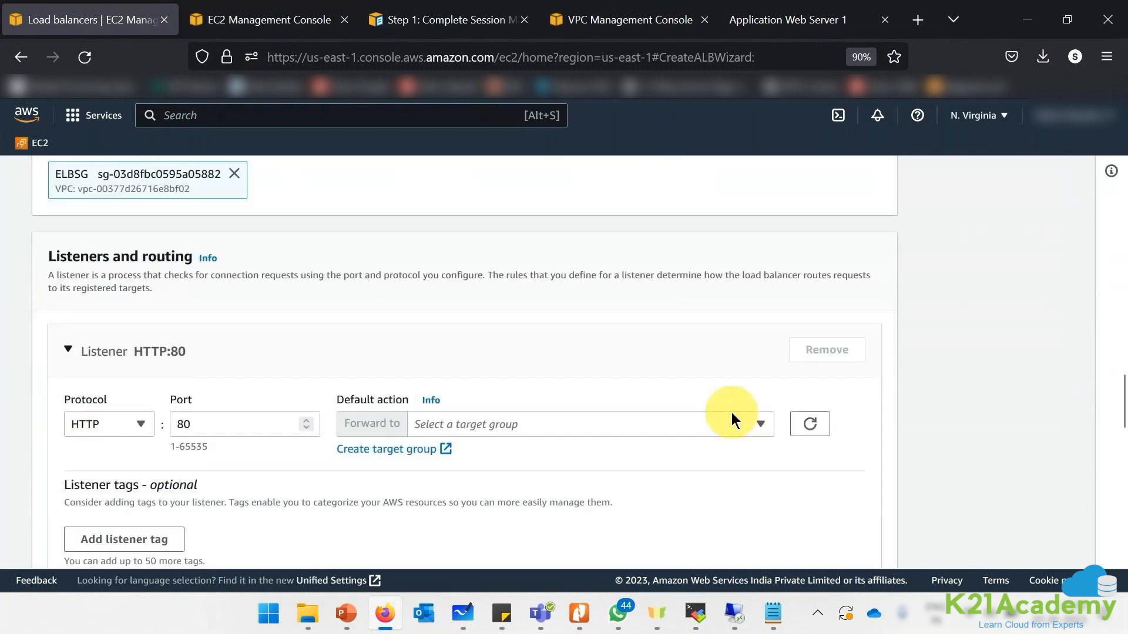
scroll(735, 415, "down", 4)
scroll(735, 417, "up", 5)
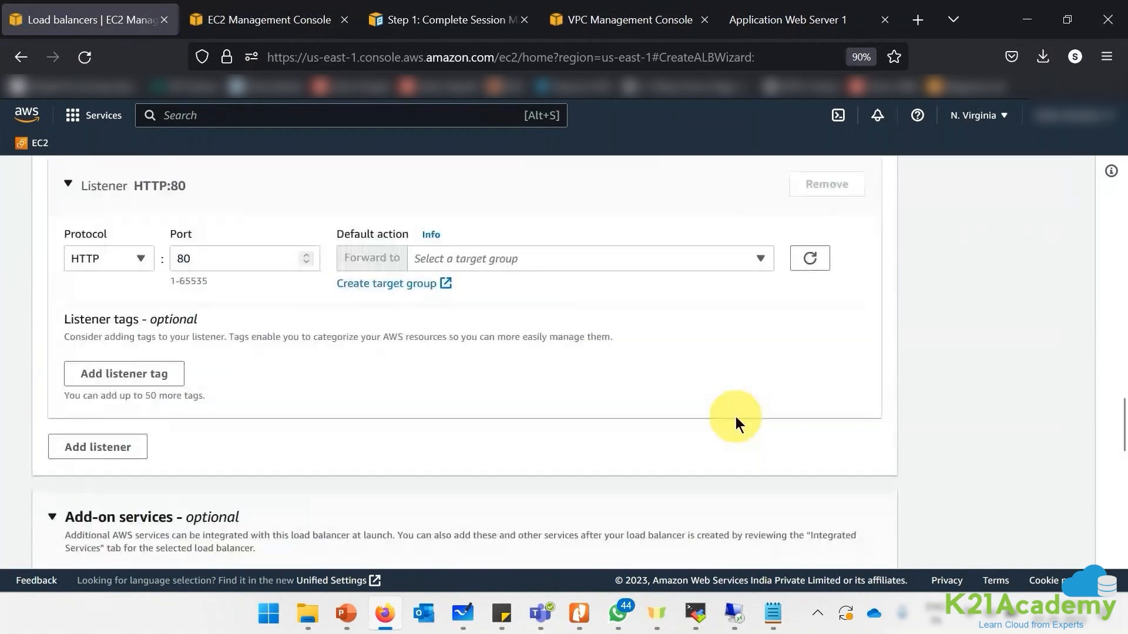
scroll(735, 417, "up", 2)
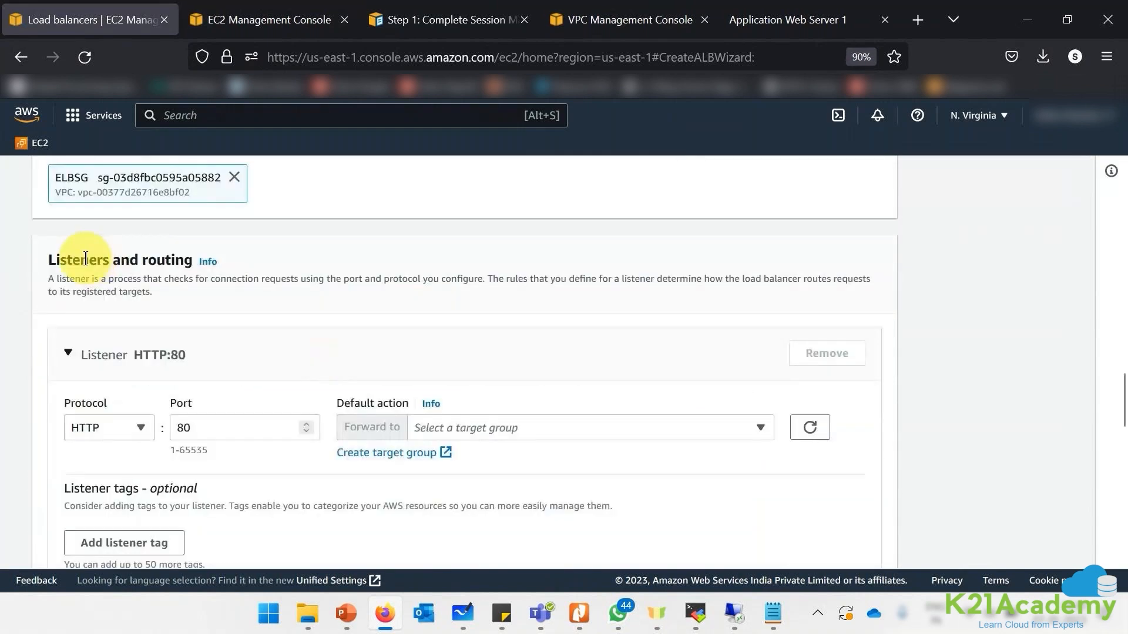
double_click(184, 427)
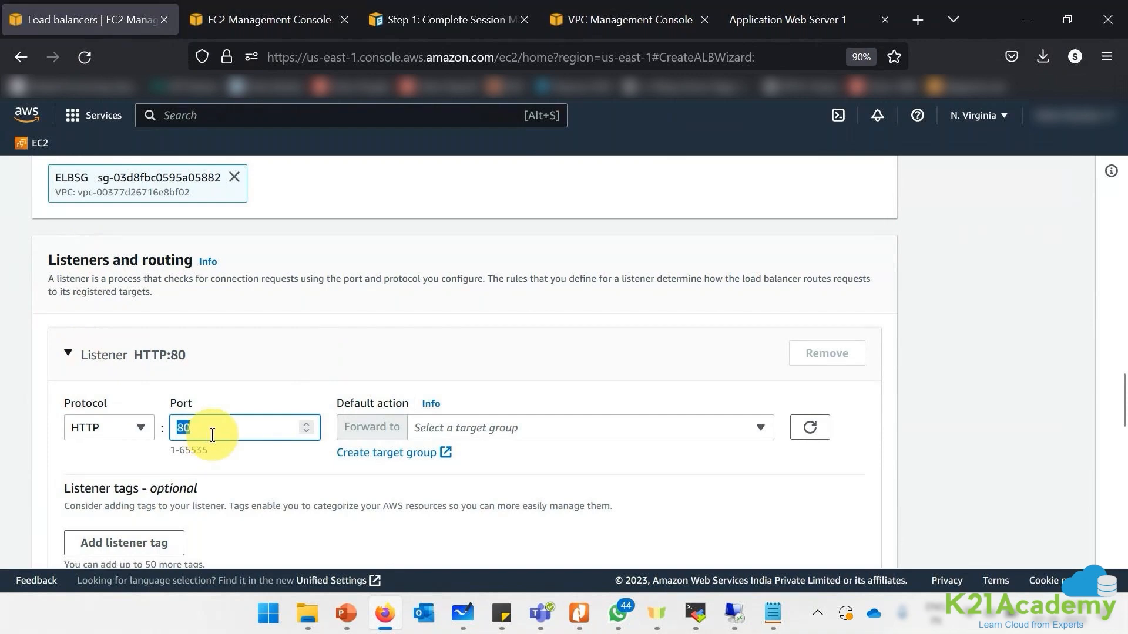
left_click(461, 425)
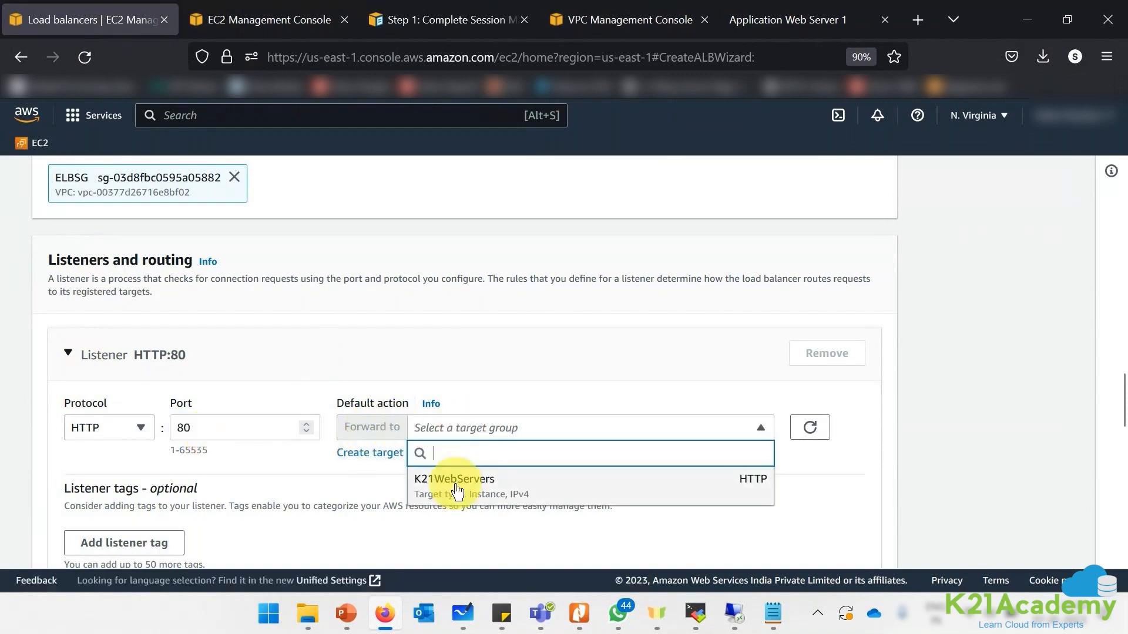
left_click(455, 485)
scroll(893, 498, "down", 10)
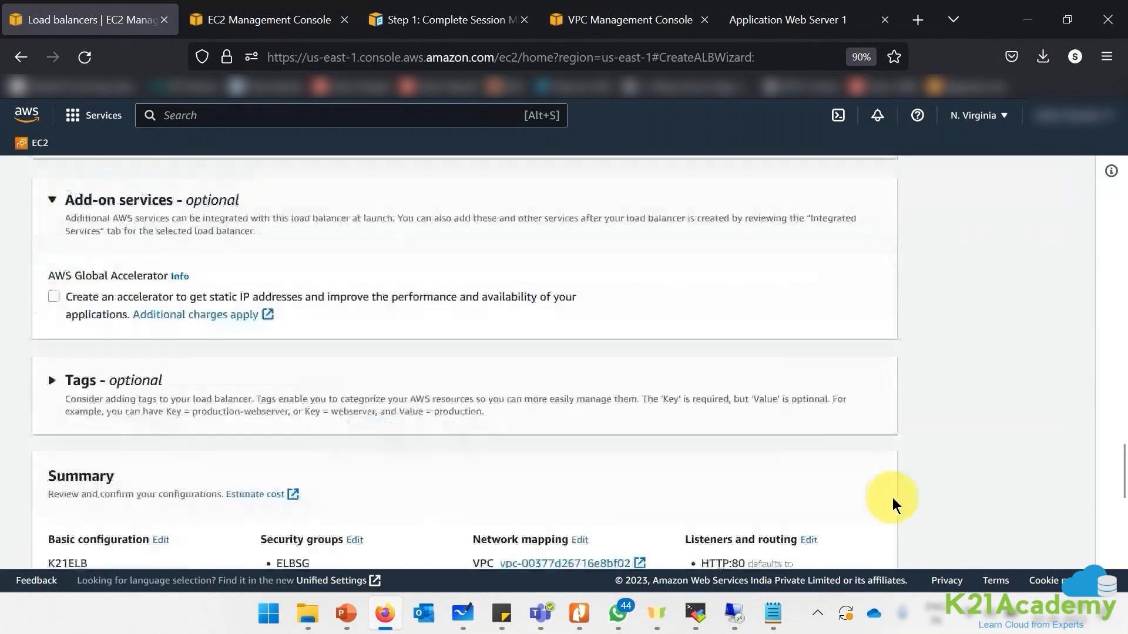
scroll(891, 503, "down", 8)
left_click(858, 499)
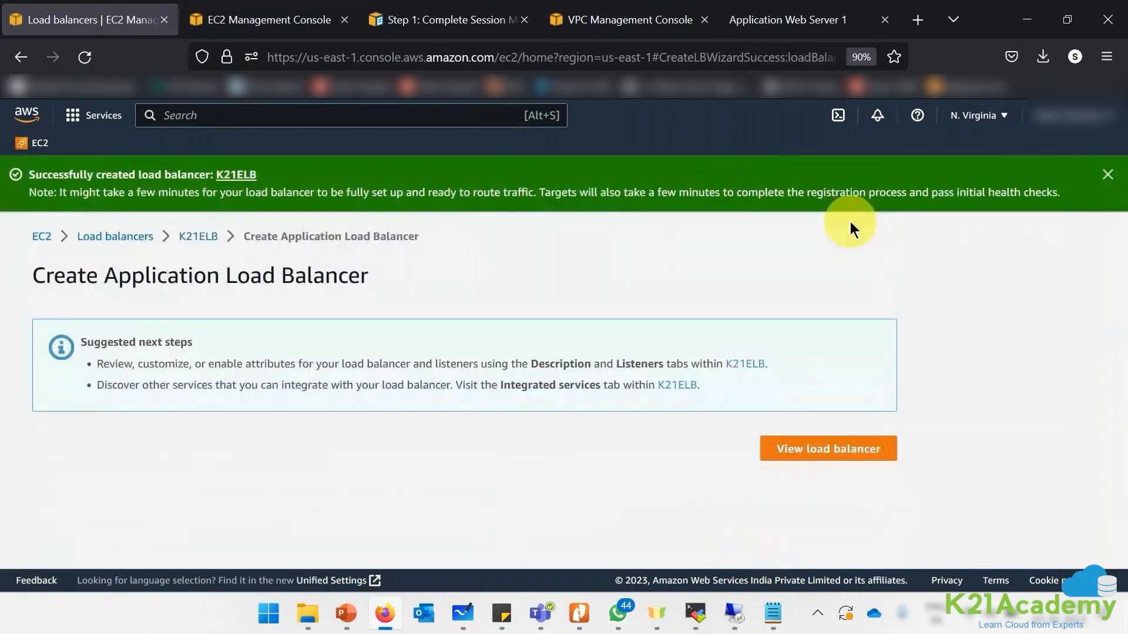
- Dismiss the success notice and view the new K21ELB load balancer
left_click(1108, 174)
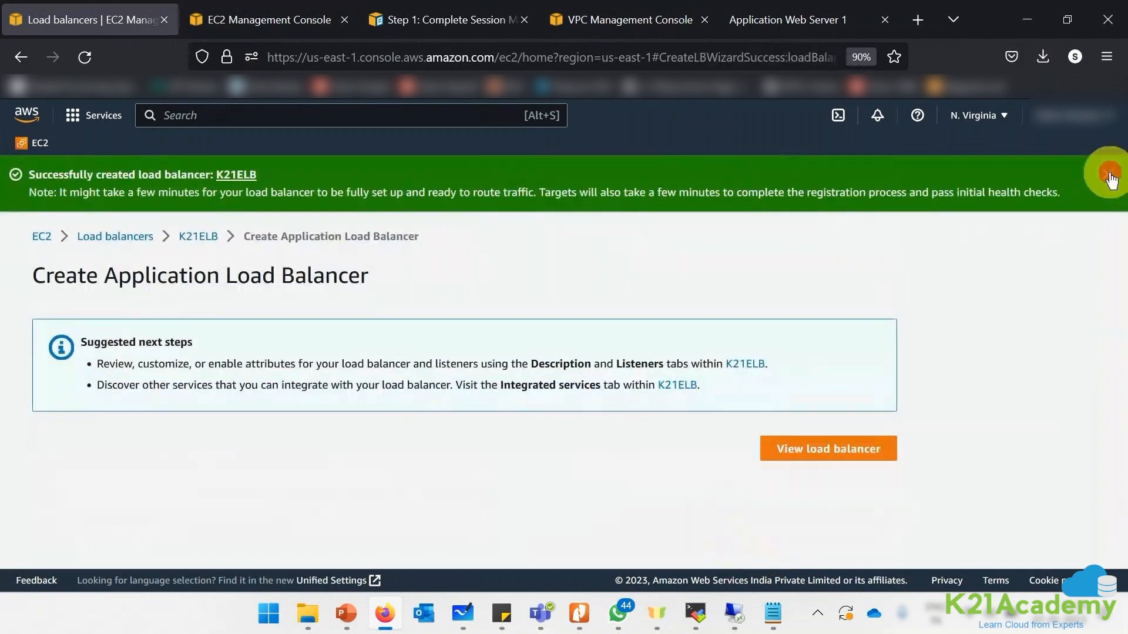
left_click(813, 392)
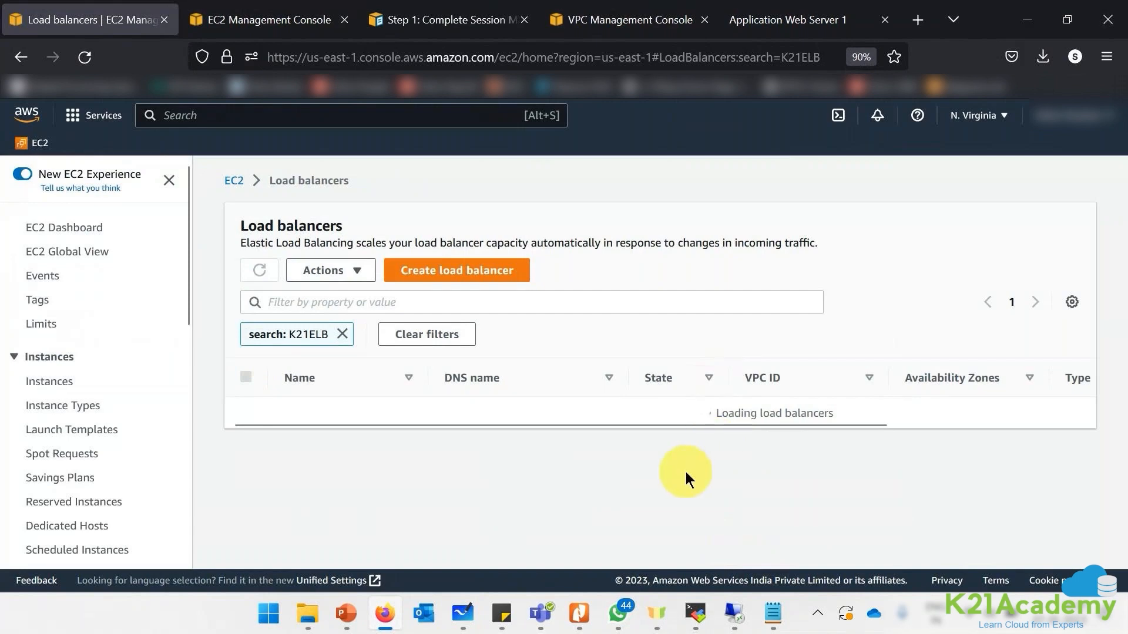
scroll(176, 473, "down", 6)
scroll(170, 476, "down", 2)
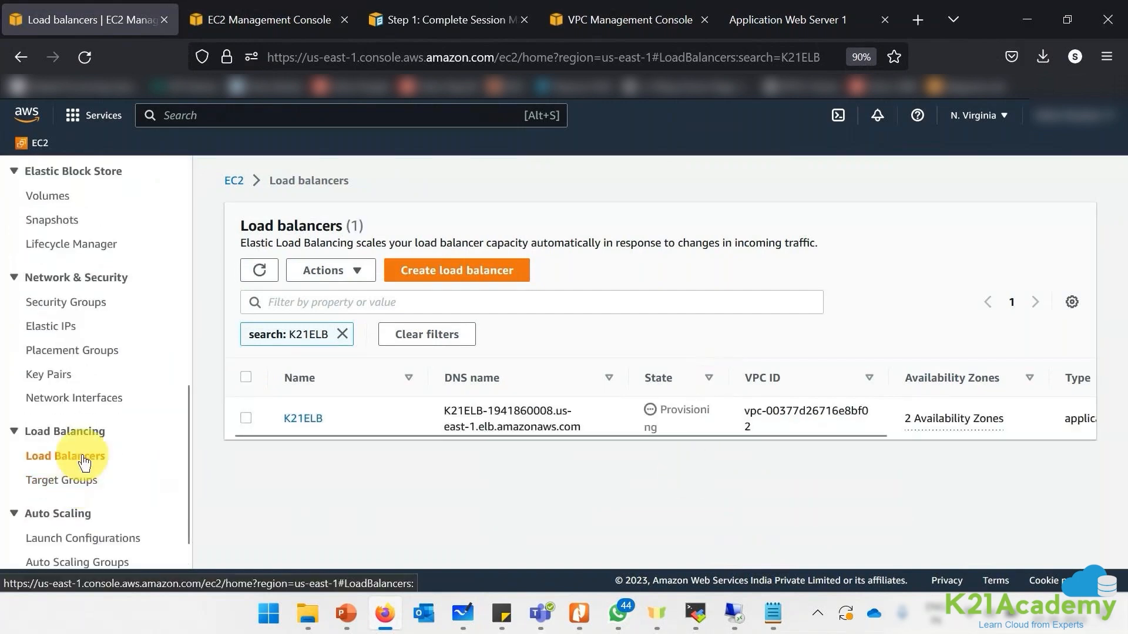
scroll(42, 272, "up", 7)
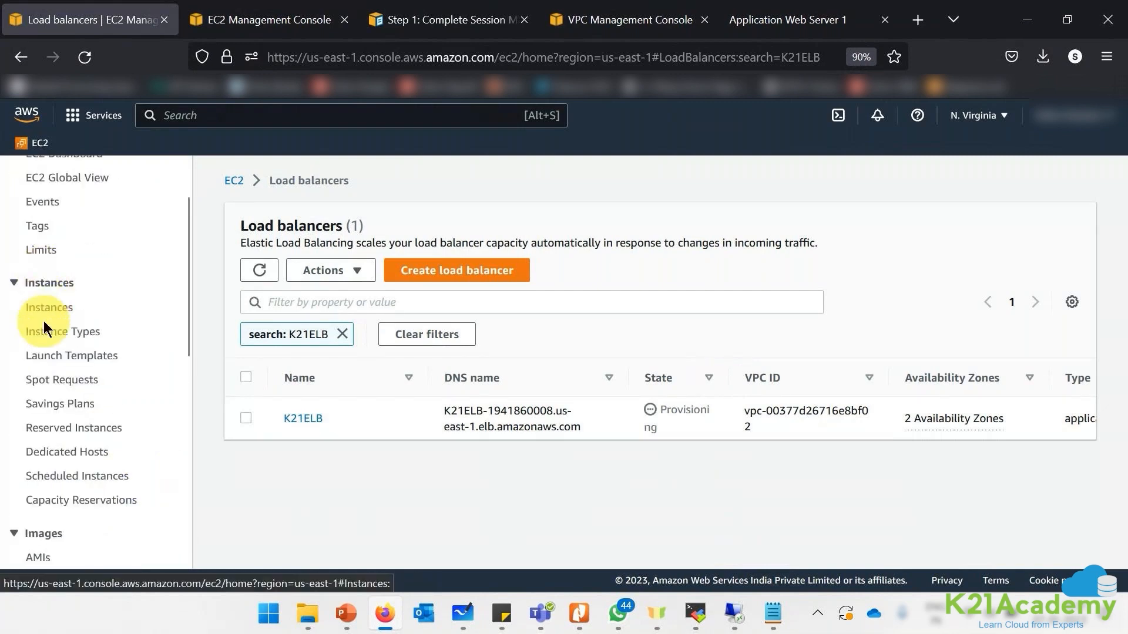
scroll(43, 321, "down", 3)
- Launch a new instance from the K21ServerIMG AMI
left_click(35, 410)
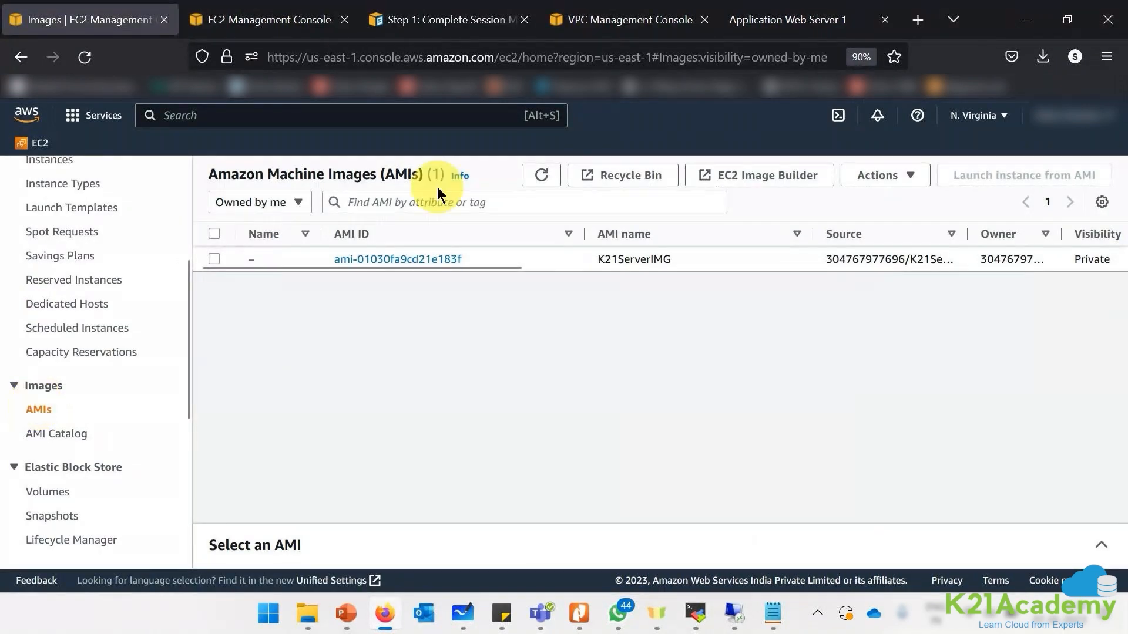
left_click(527, 259)
left_click_drag(484, 267, 708, 259)
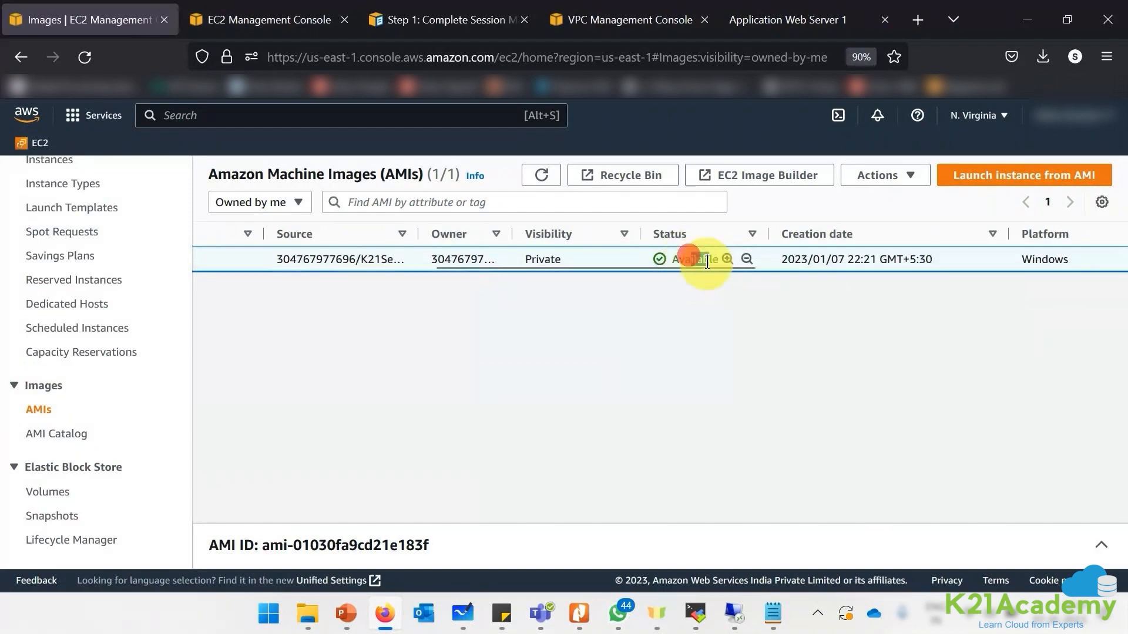
left_click(983, 185)
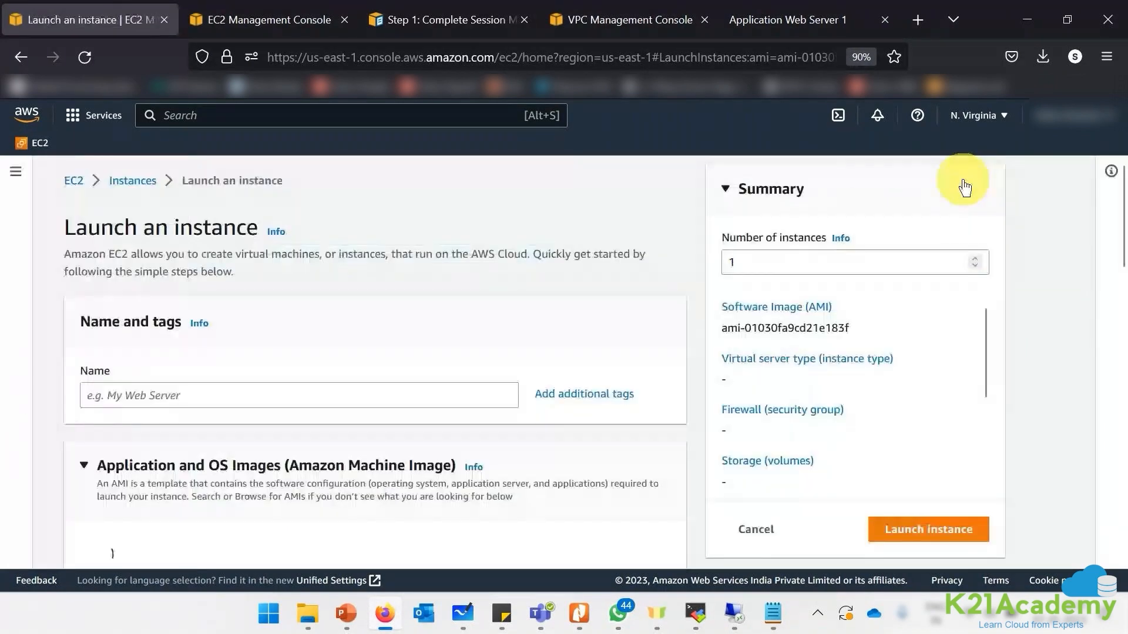
- Name the instance WebServer2 and choose the NVDec2022 key pair
left_click(325, 395)
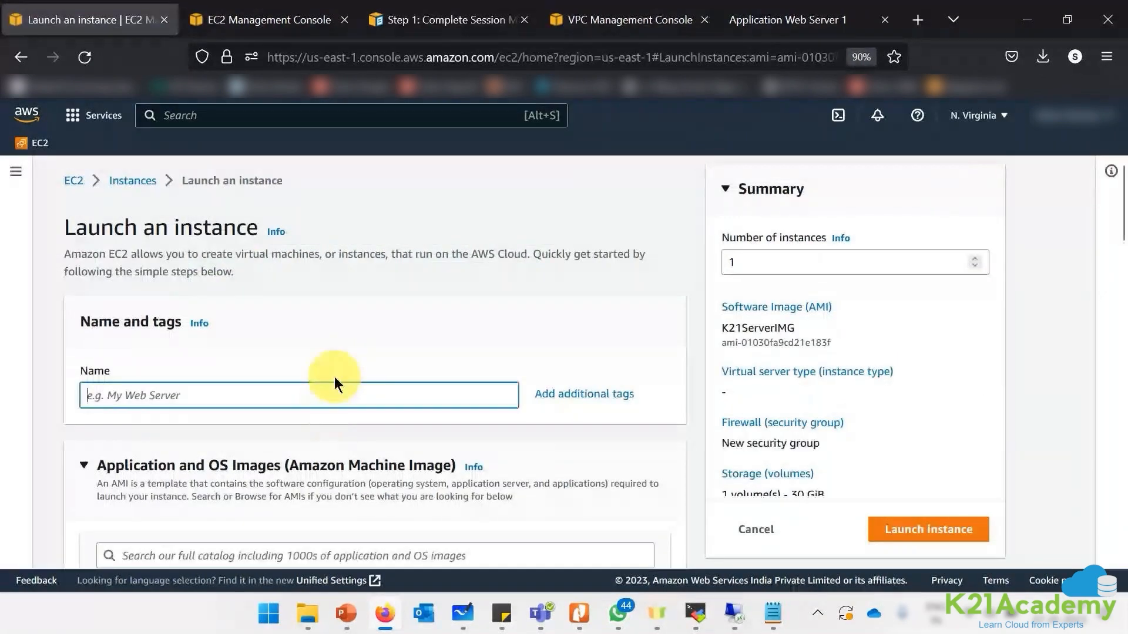
type("WebServer2")
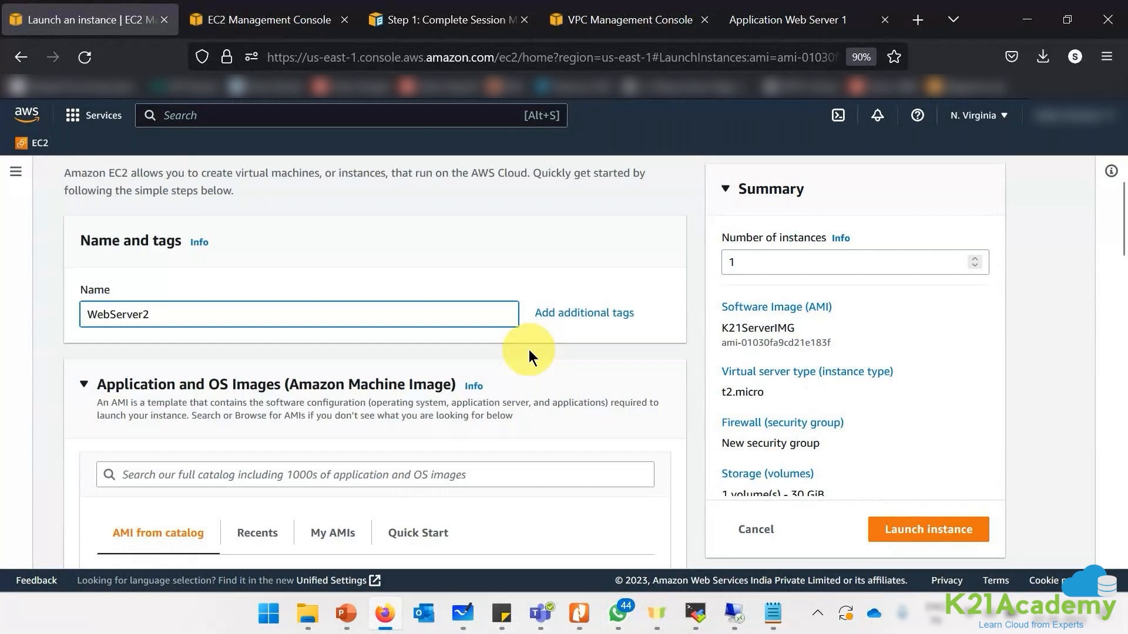
left_click(528, 350)
scroll(268, 284, "down", 3)
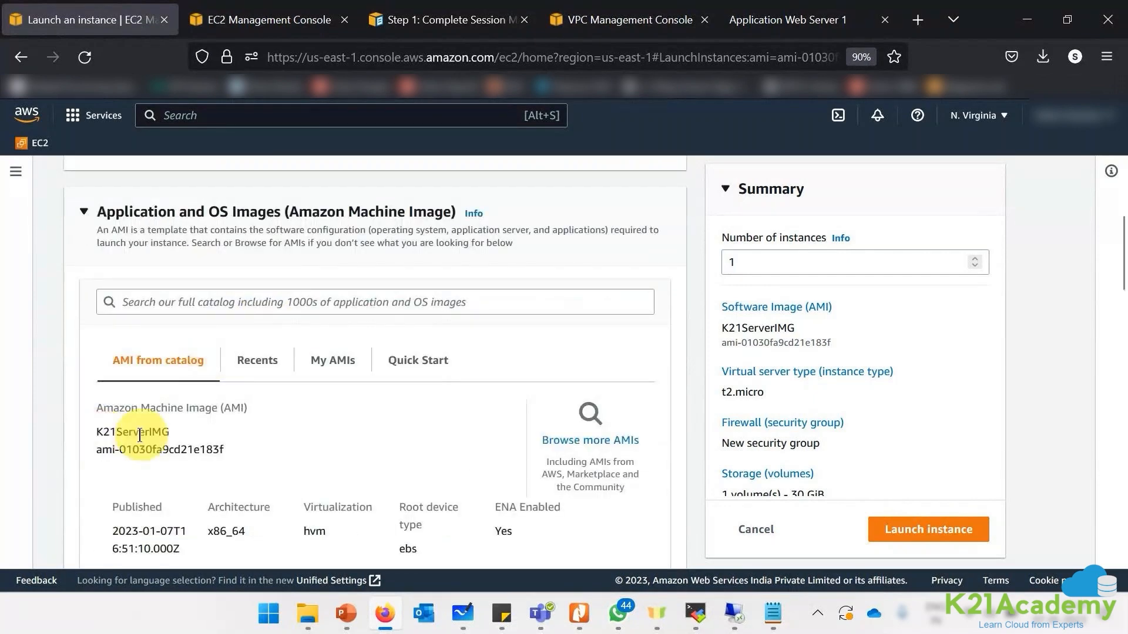
scroll(321, 439, "down", 5)
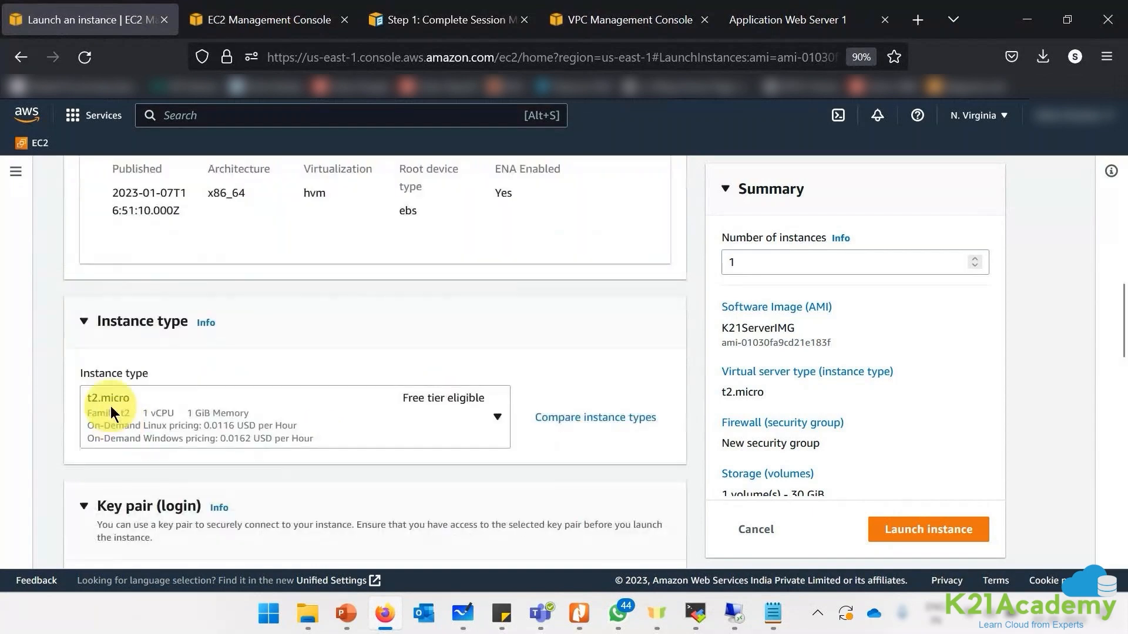
scroll(125, 401, "down", 4)
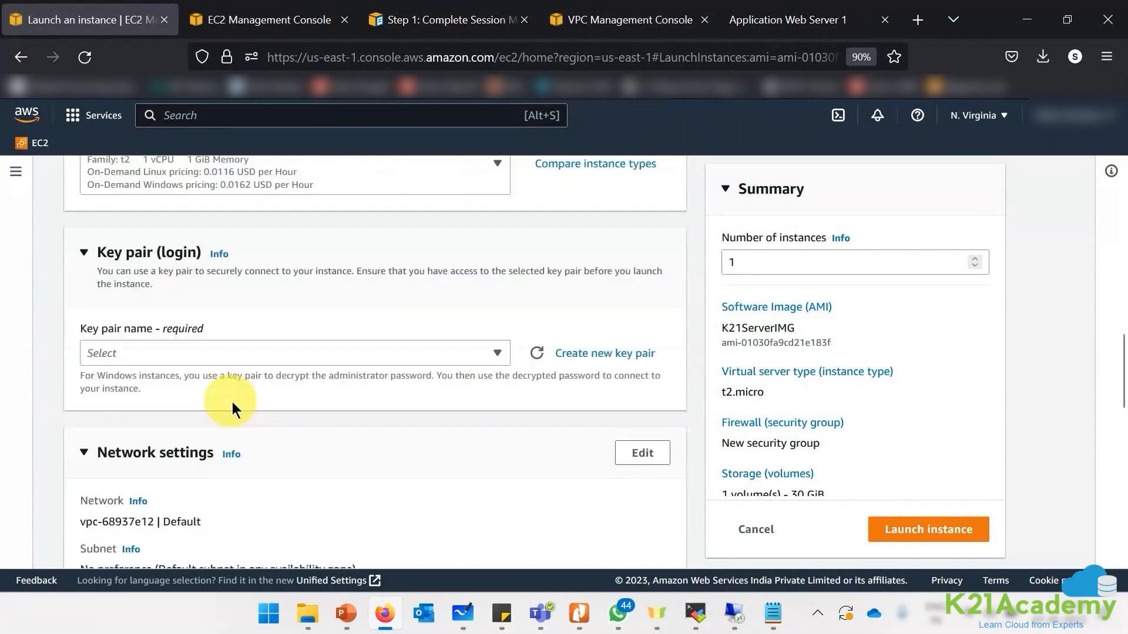
left_click(222, 355)
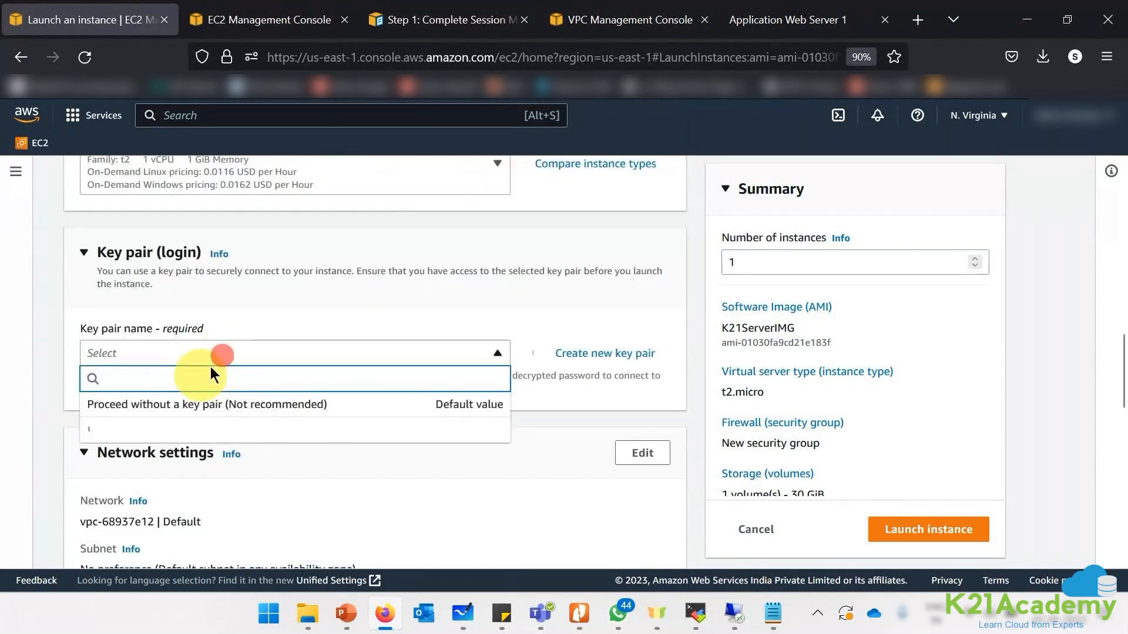
left_click(170, 442)
- Put it in K21NV's Application Secondary subnet with public IP auto-assignment enabled
scroll(172, 431, "down", 3)
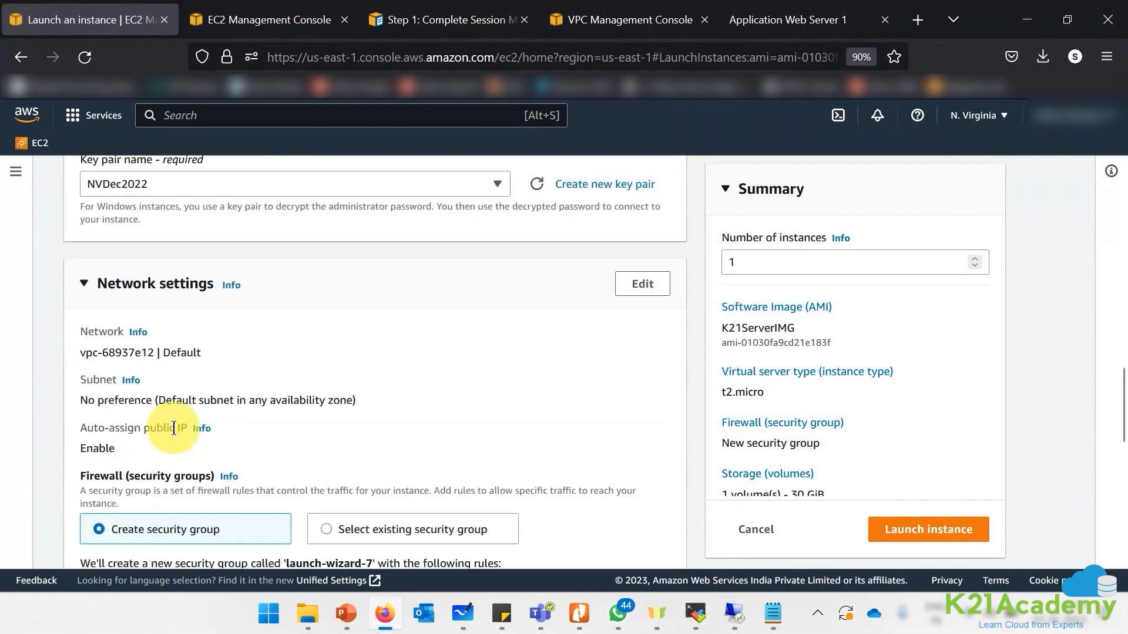
left_click(642, 283)
left_click(362, 357)
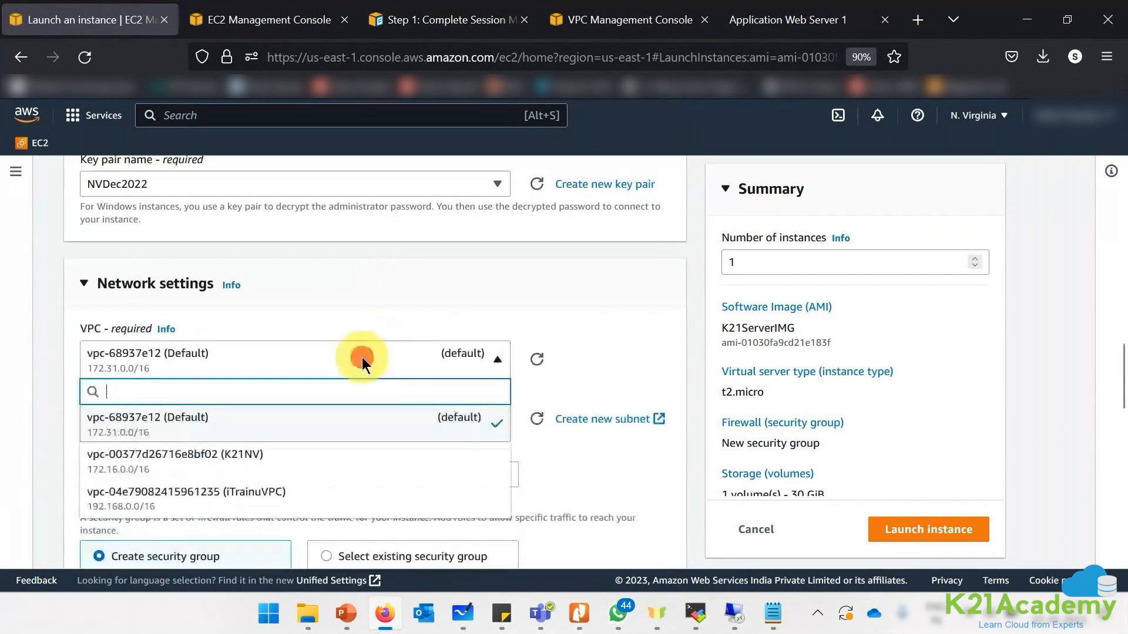
left_click(187, 462)
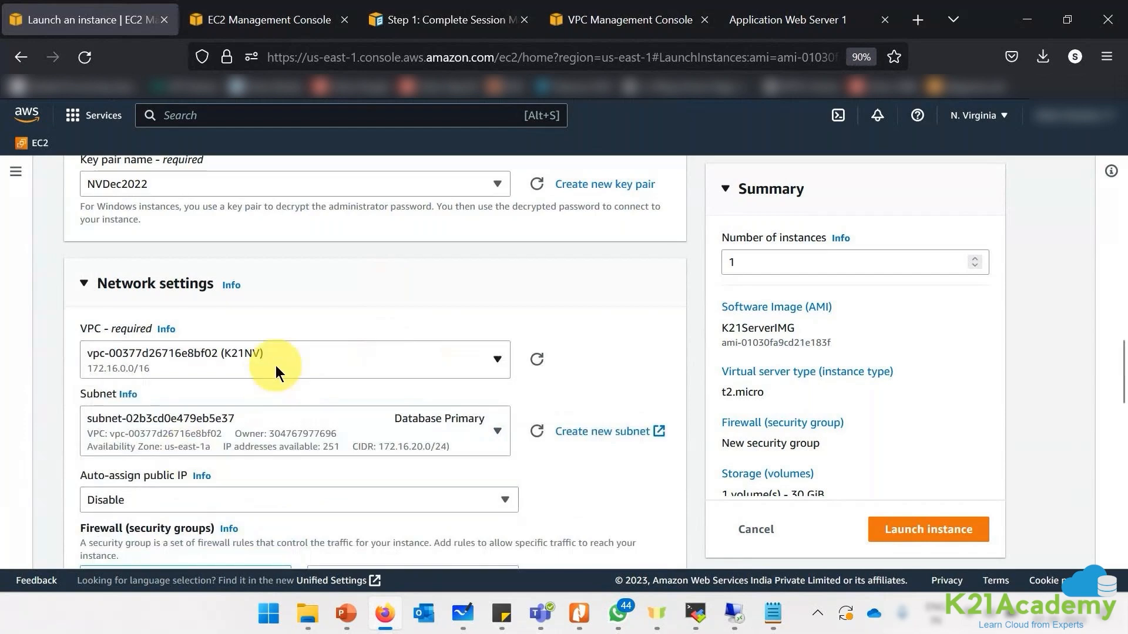
scroll(276, 366, "down", 2)
left_click(273, 363)
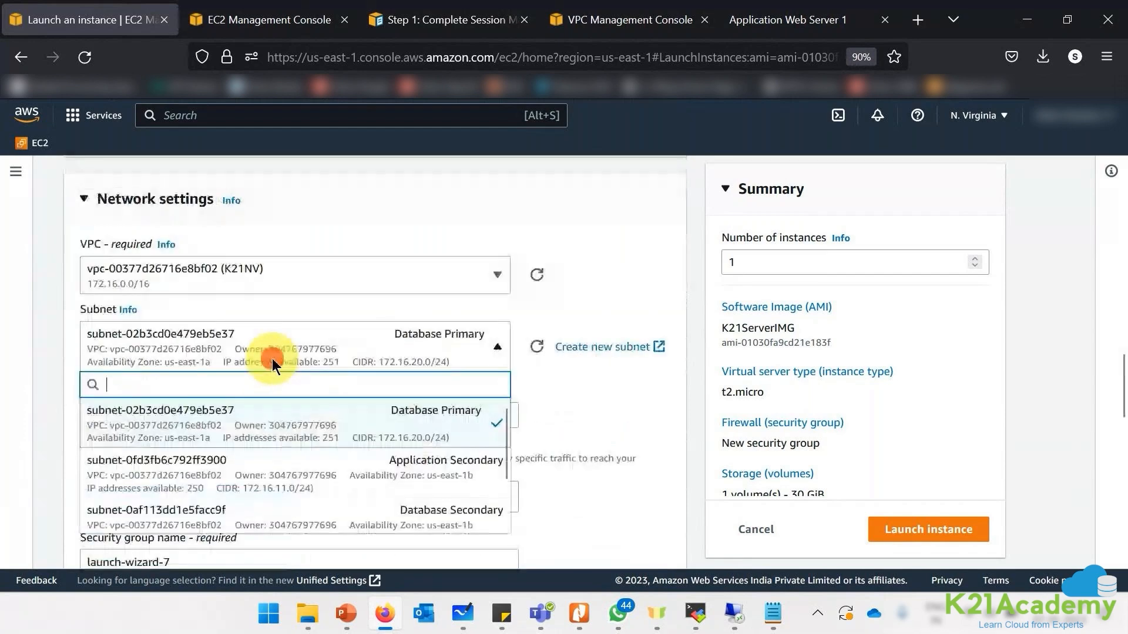
left_click(347, 469)
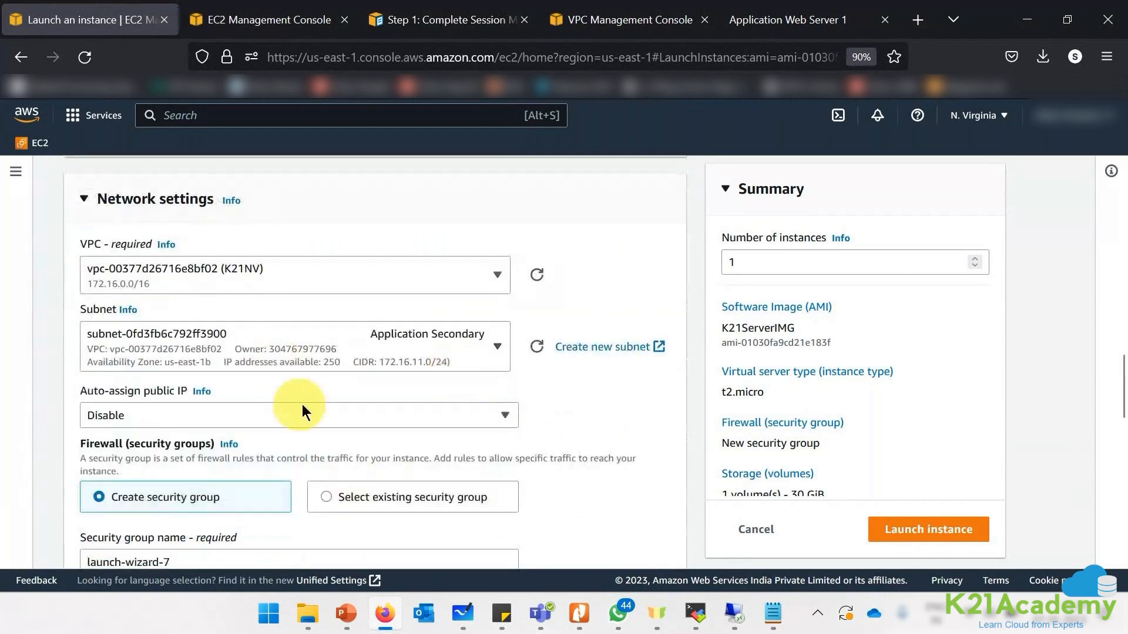
left_click(282, 412)
left_click(178, 435)
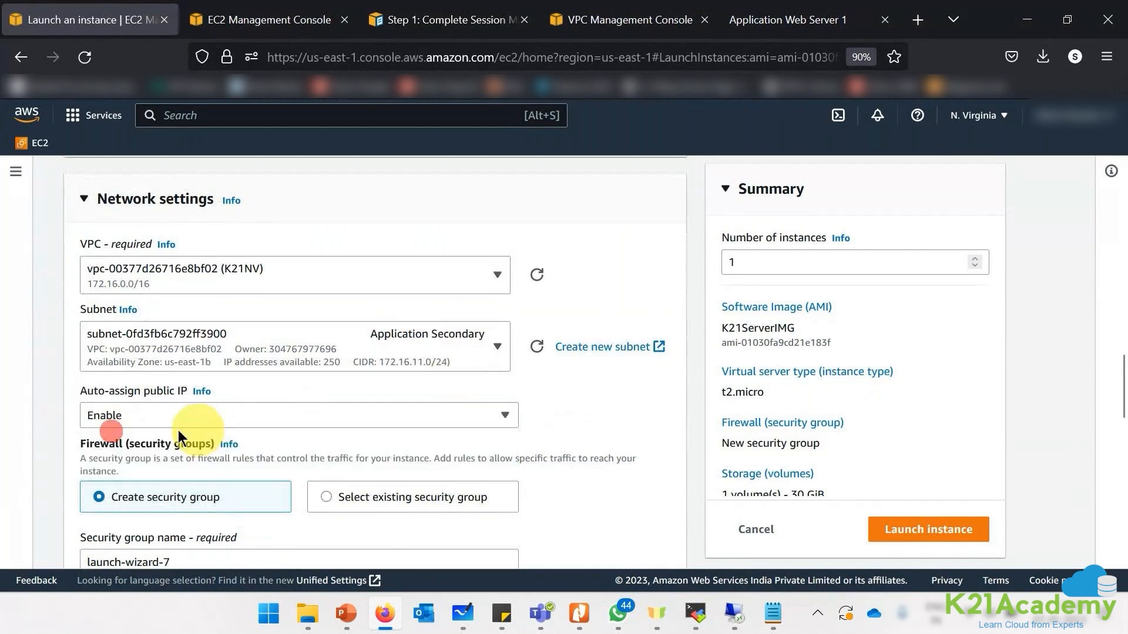
- Attach the existing SGforWindows security group to the instance
scroll(417, 412, "down", 2)
left_click(397, 411)
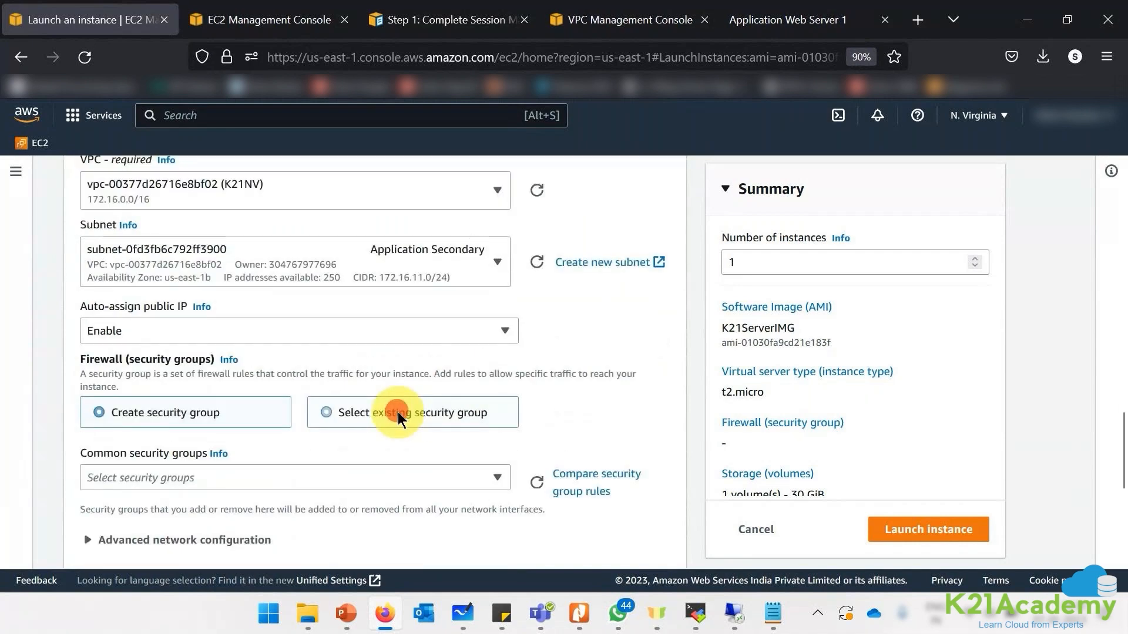
scroll(397, 411, "down", 1)
left_click(171, 393)
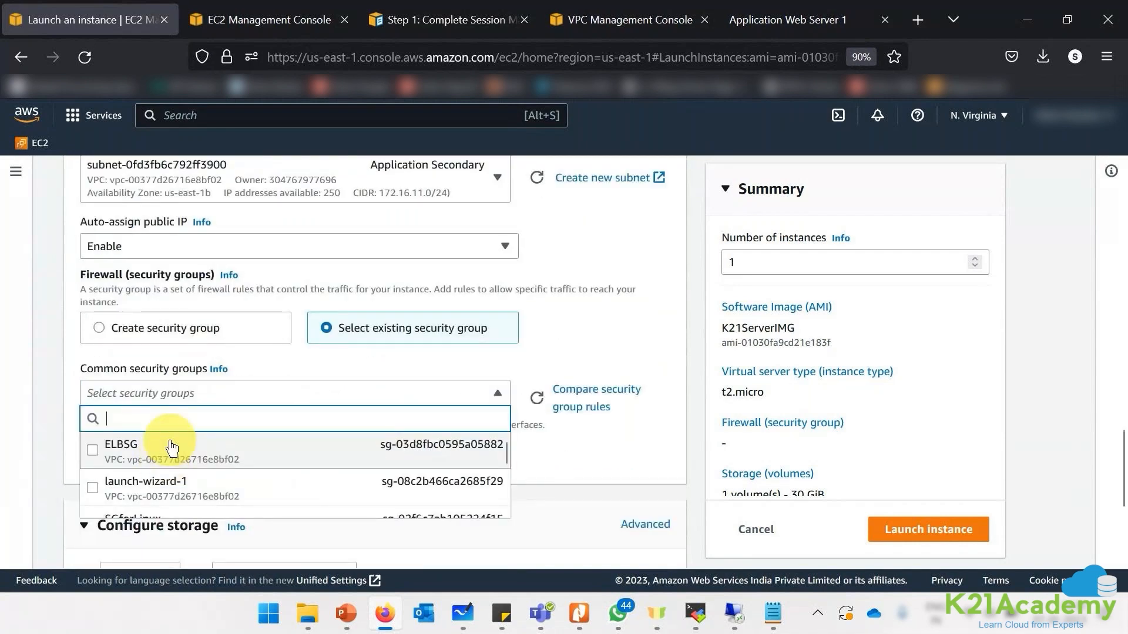
scroll(170, 441, "down", 2)
left_click(91, 484)
scroll(335, 473, "down", 5)
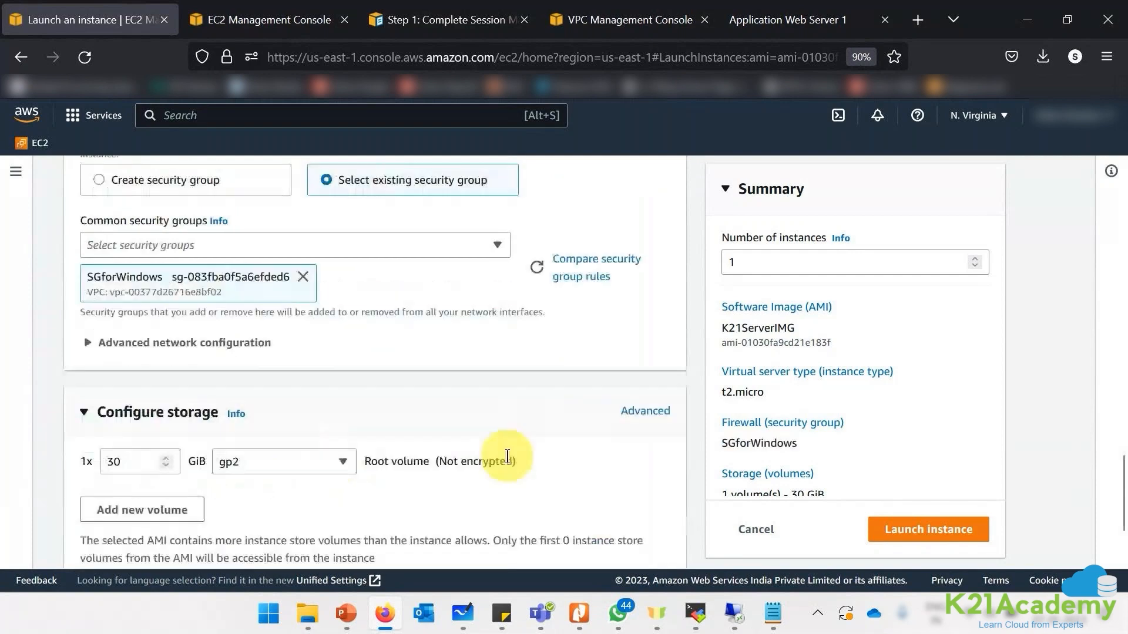
- Launch WebServer2 and select its pending row in the Instances list
left_click(899, 531)
left_click(144, 184)
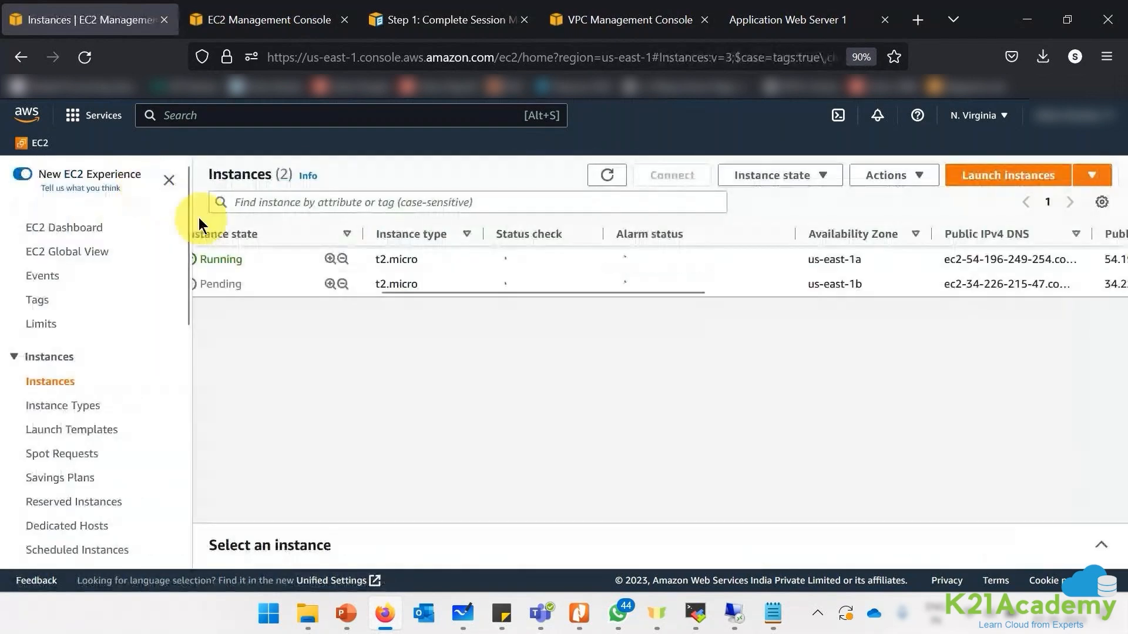
left_click(284, 284)
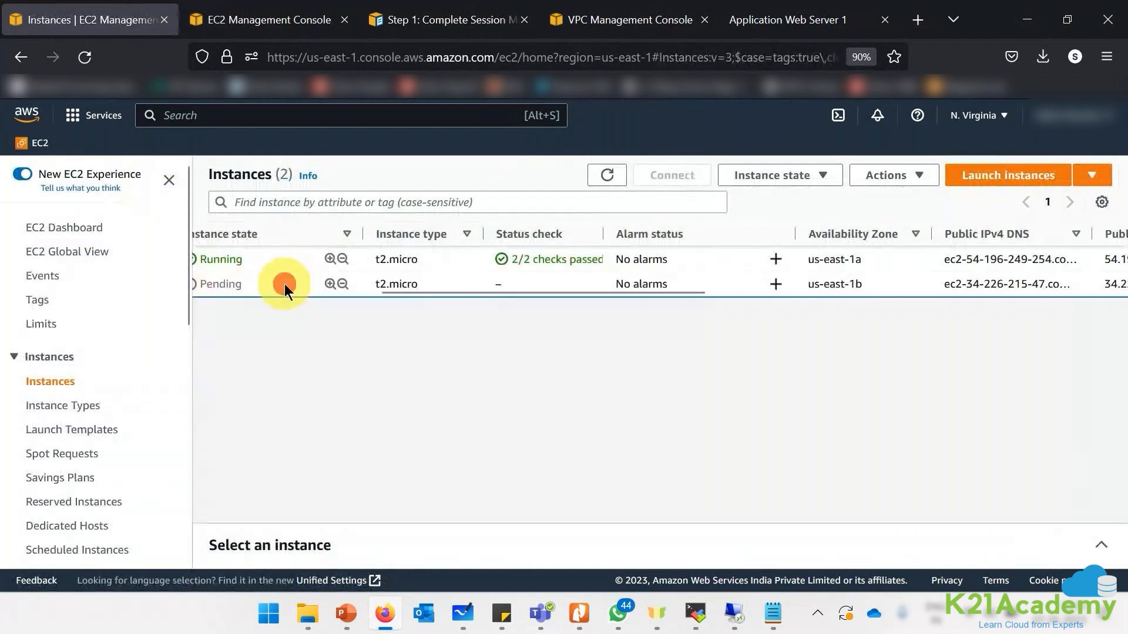
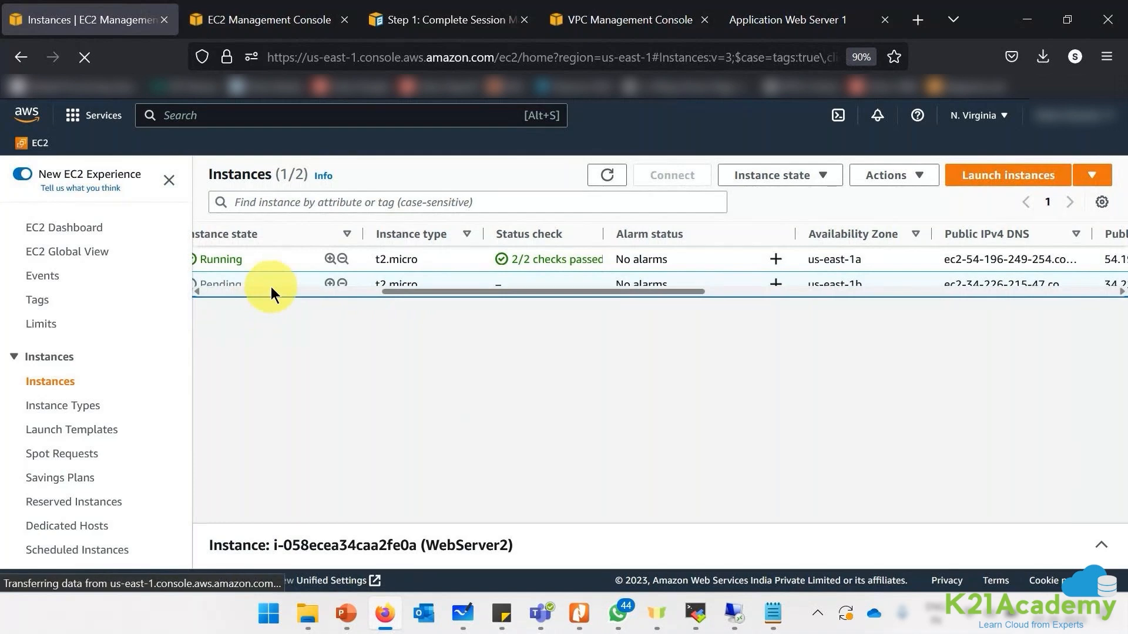
- Refresh the Instances list, select WebServer2 and copy its public IPv4 34.226.215.47 from Details
left_click(607, 176)
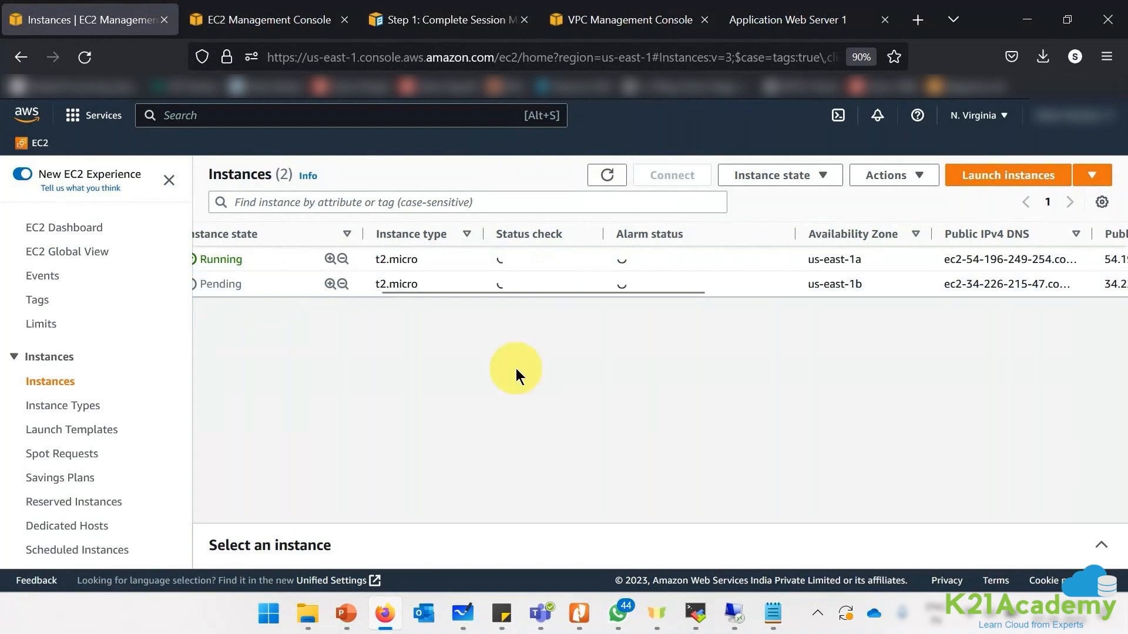
left_click_drag(453, 289, 205, 287)
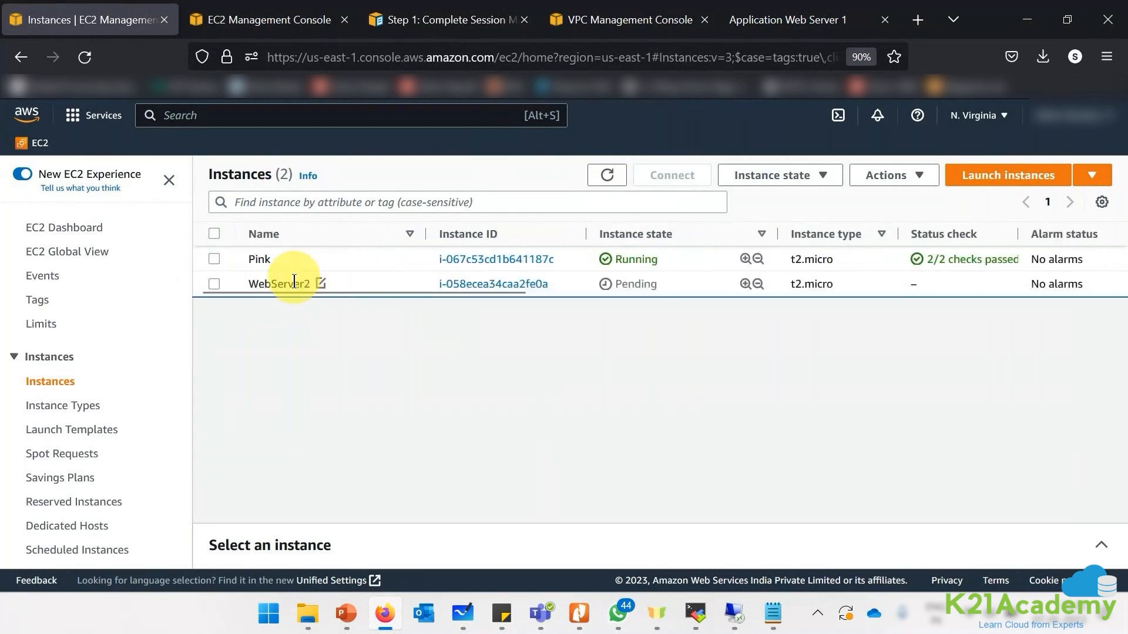
left_click(296, 259)
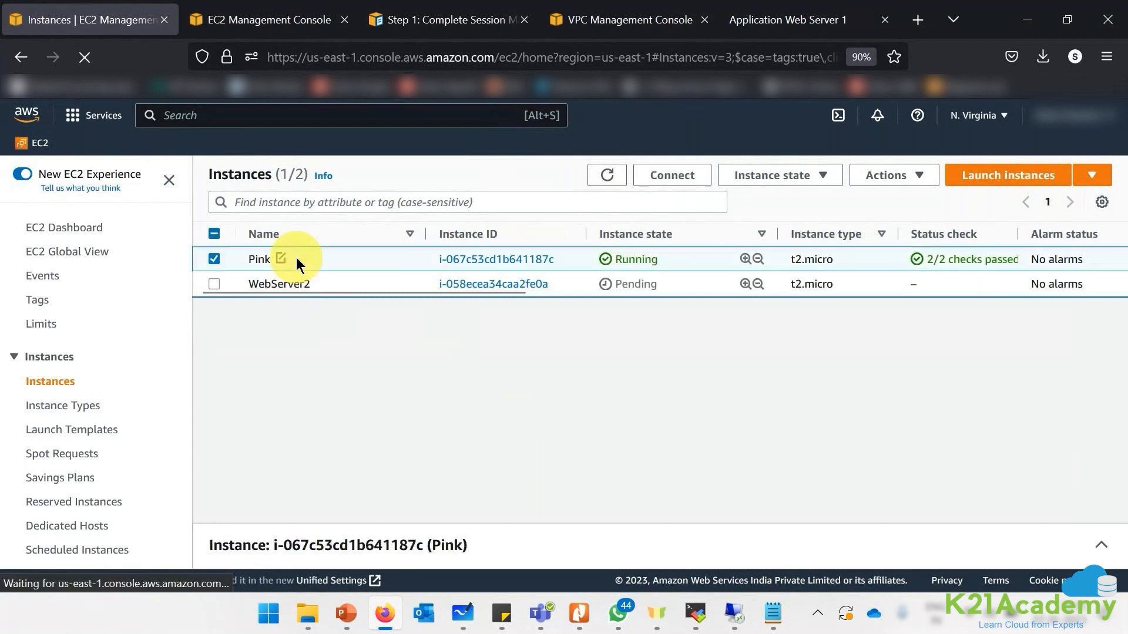
left_click(291, 281)
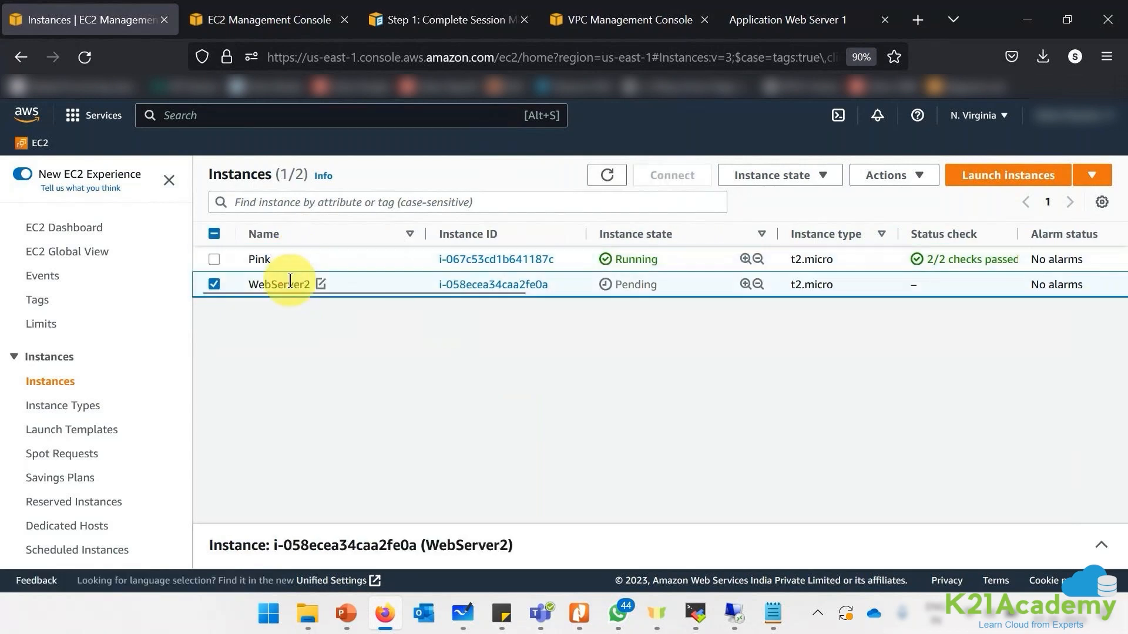
left_click(1100, 547)
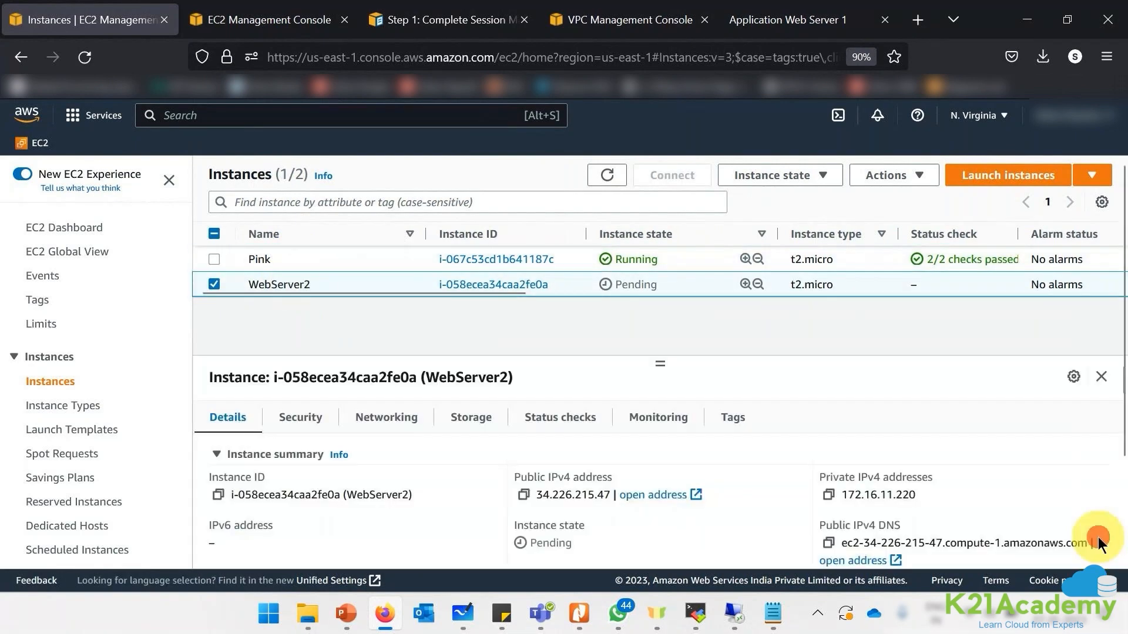
left_click(787, 20)
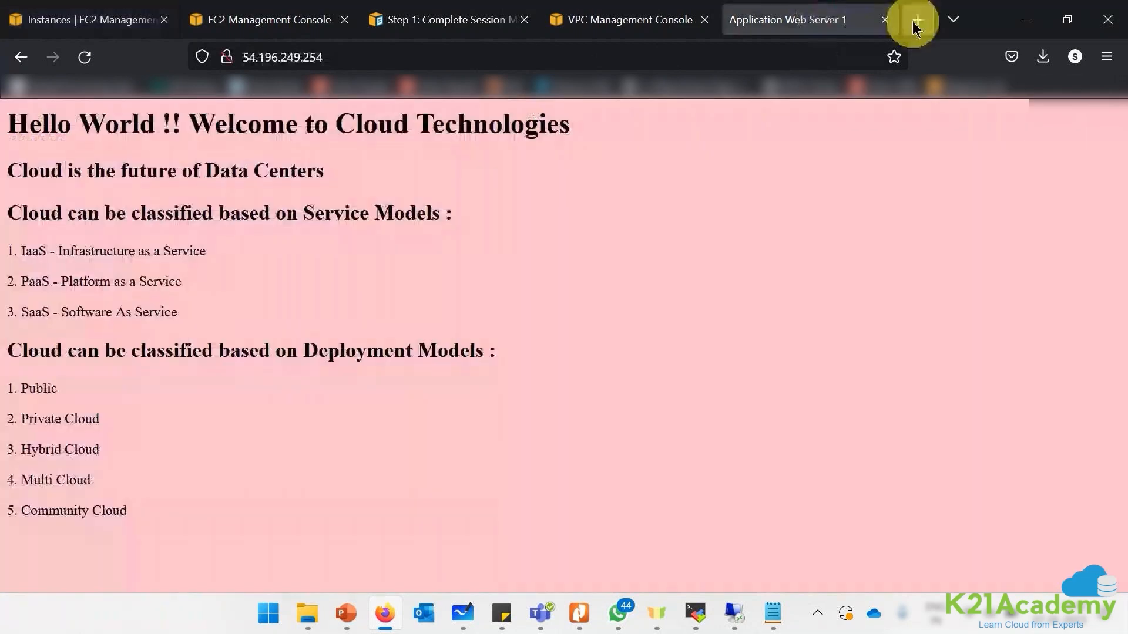
- Load 34.226.215.47 in a new Firefox tab, then return to the EC2 Instances page
left_click(917, 19)
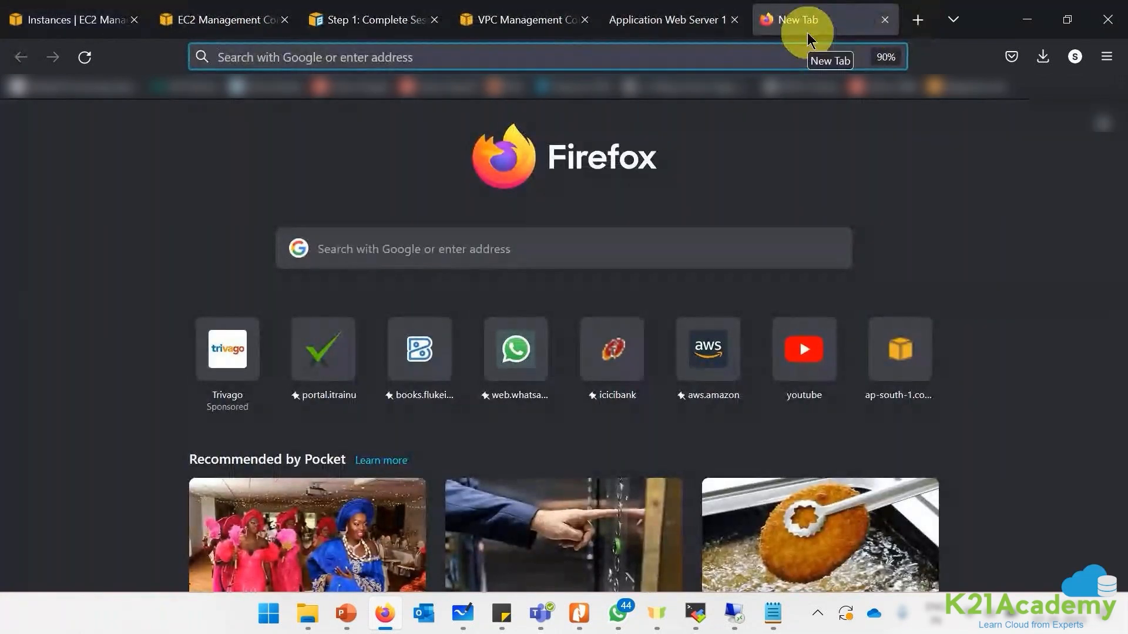
type("34.226.215.47")
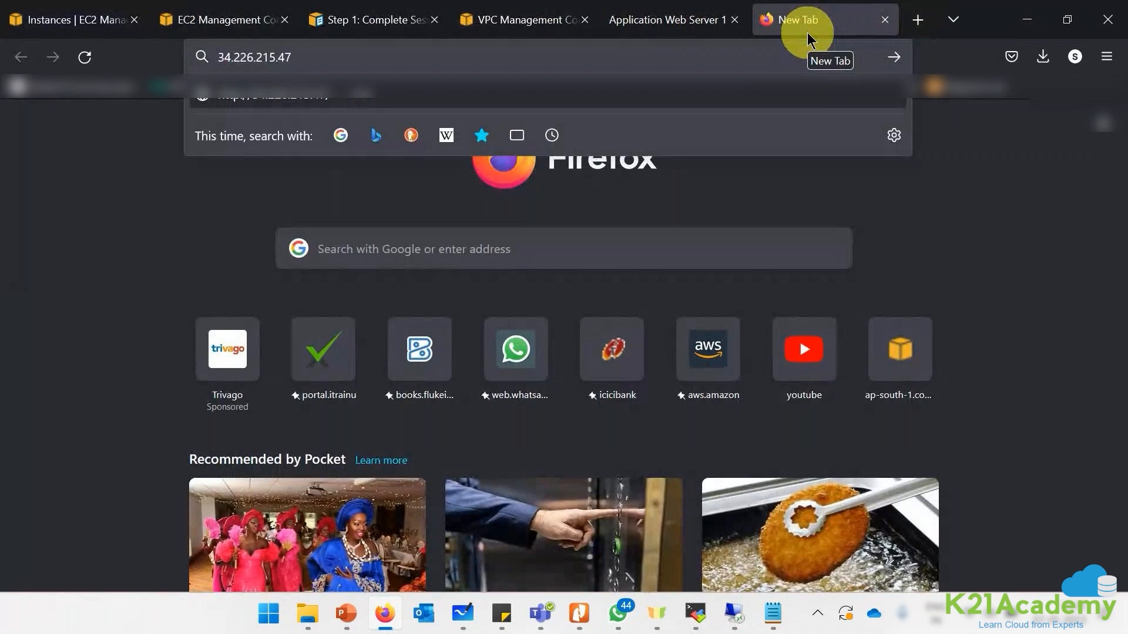
key("Return")
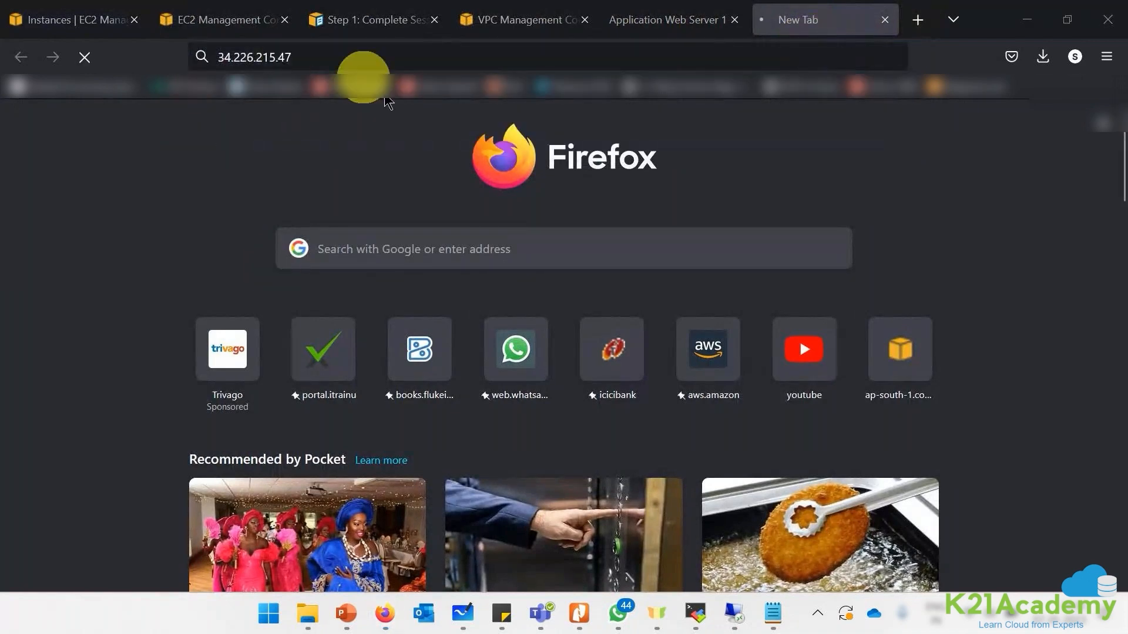
left_click(86, 30)
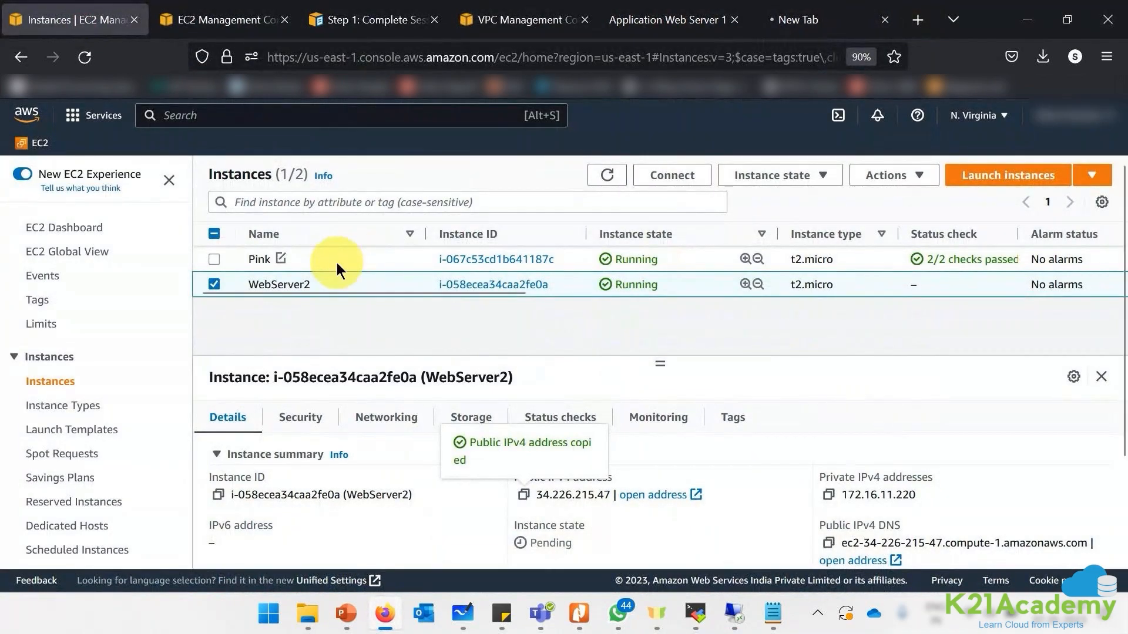
- Select the Pink instance and bring up its connection options
left_click(332, 262)
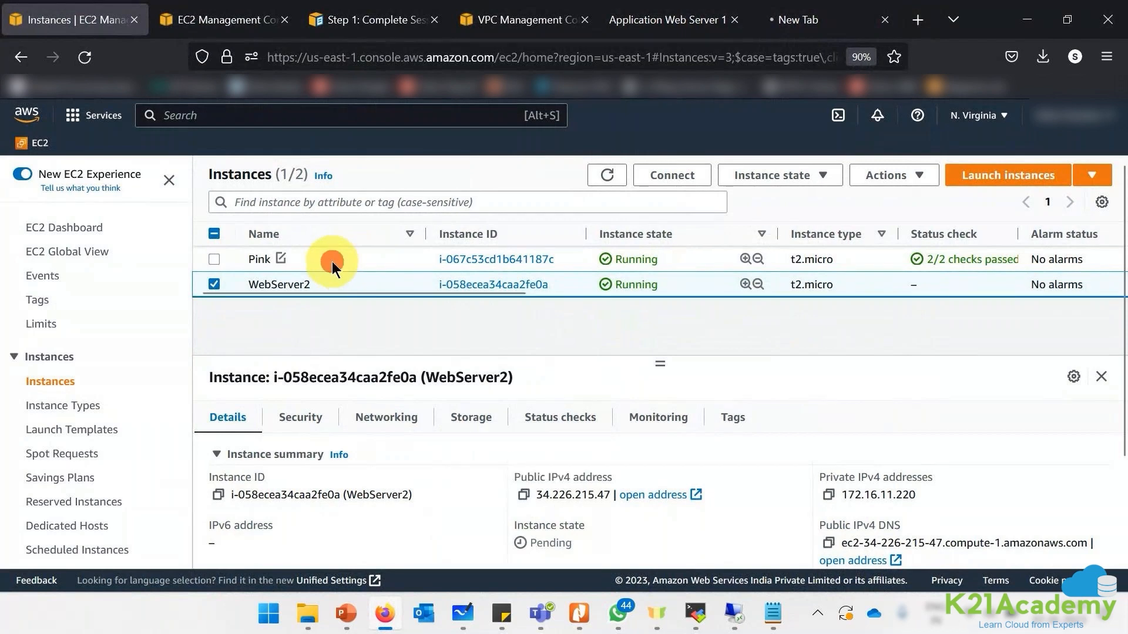
left_click(201, 150)
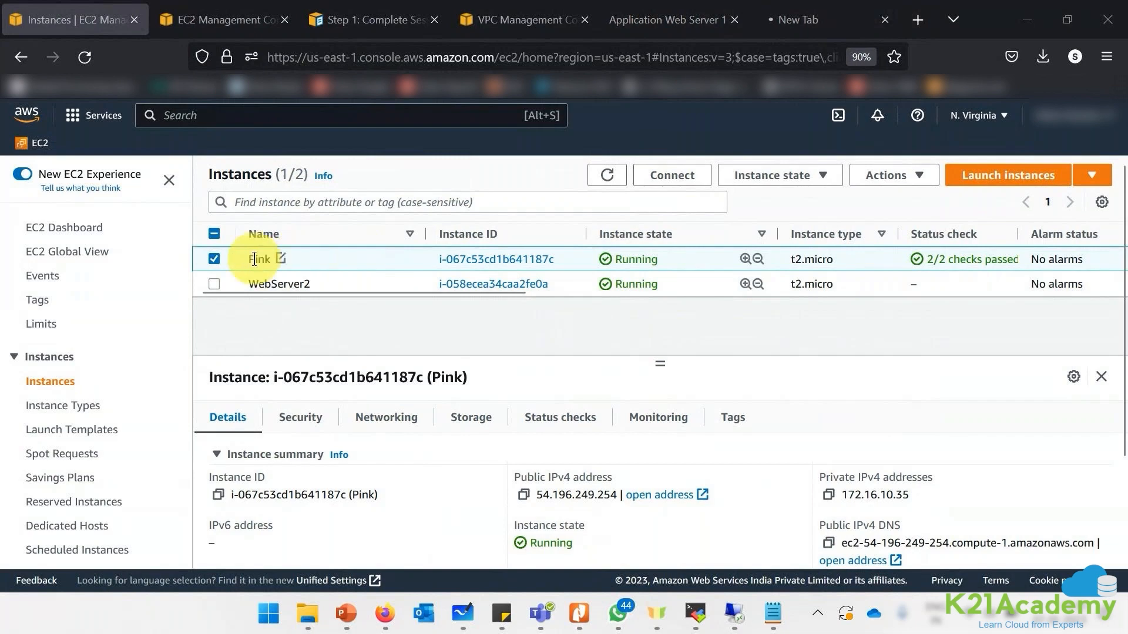
left_click(251, 258)
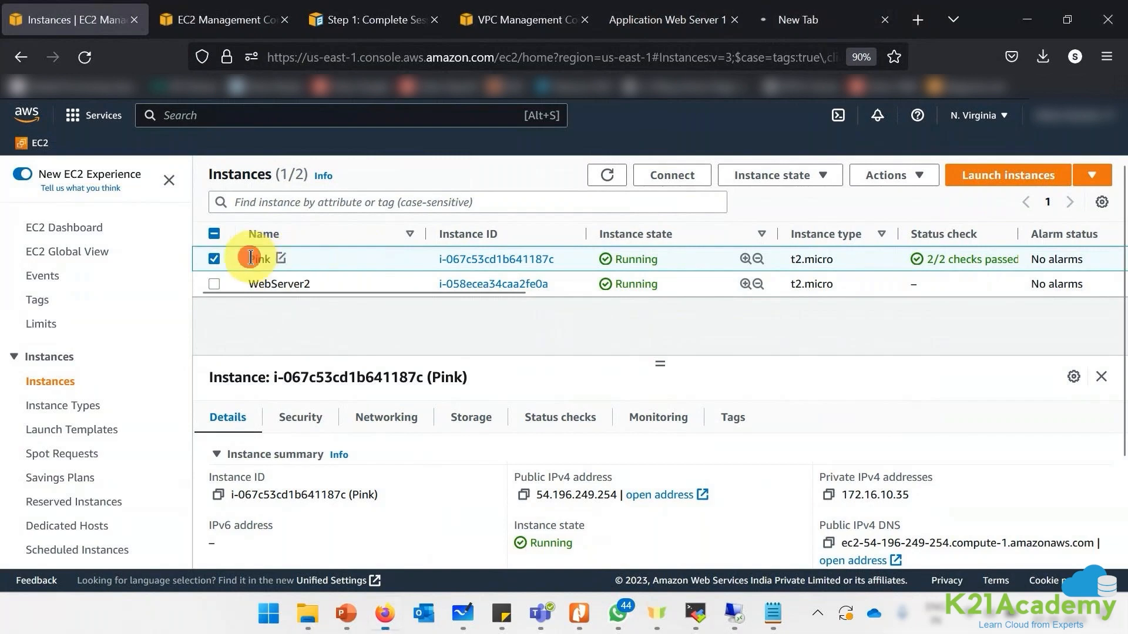
left_click_drag(251, 258, 274, 262)
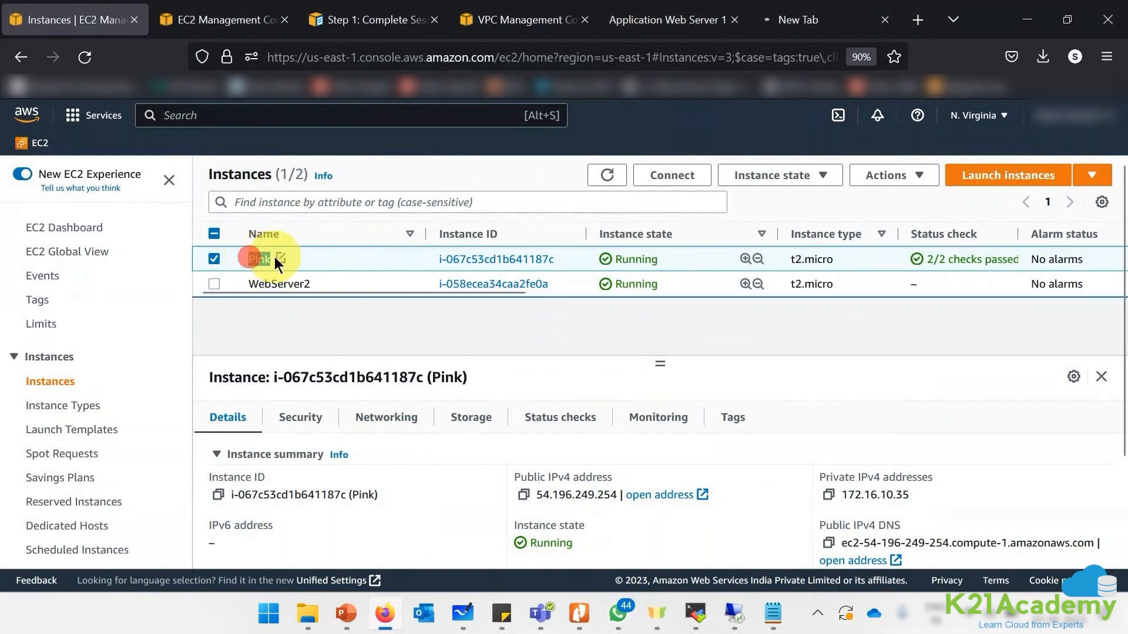
left_click(677, 189)
scroll(252, 420, "down", 5)
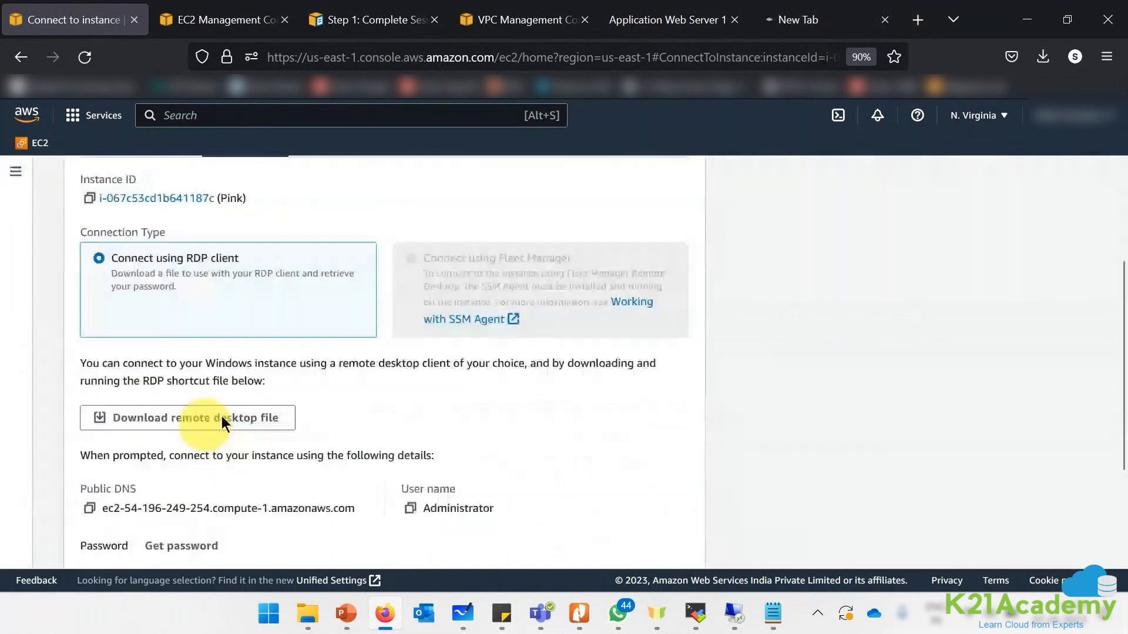
- Decrypt and copy Pink's Windows administrator password, then go back to the instances list
left_click(161, 513)
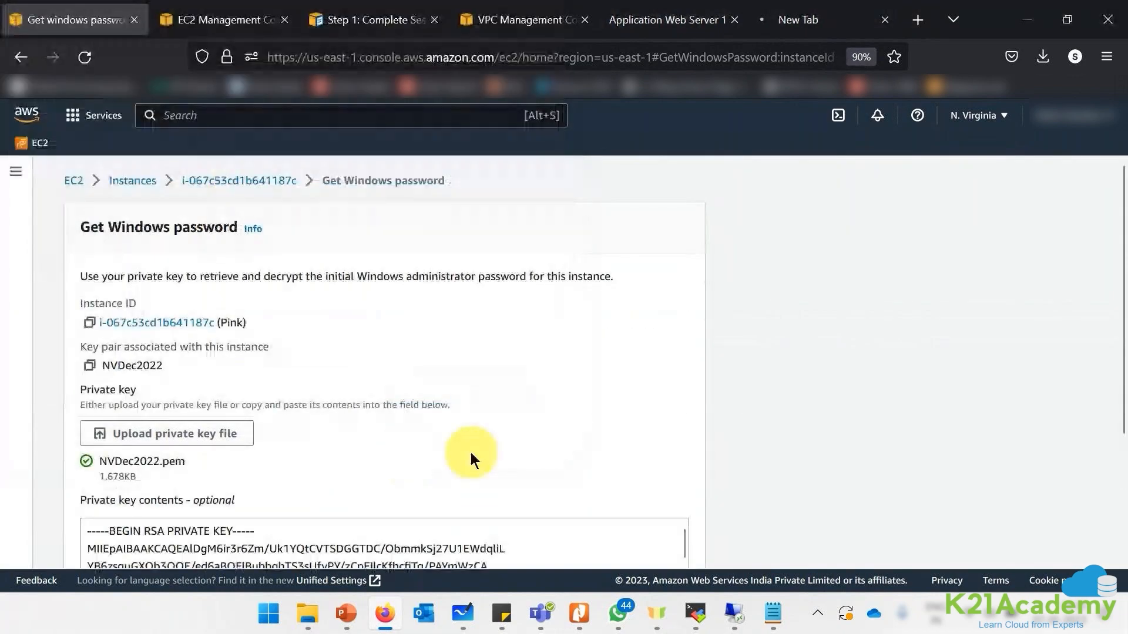
scroll(471, 453, "down", 3)
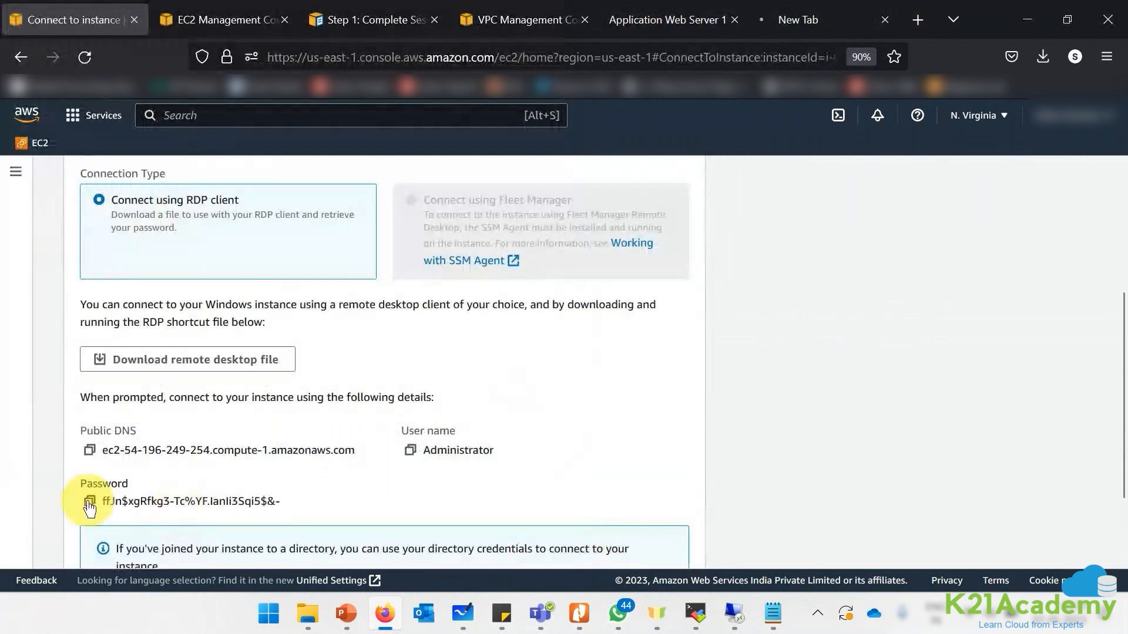
left_click(90, 502)
scroll(92, 512, "down", 2)
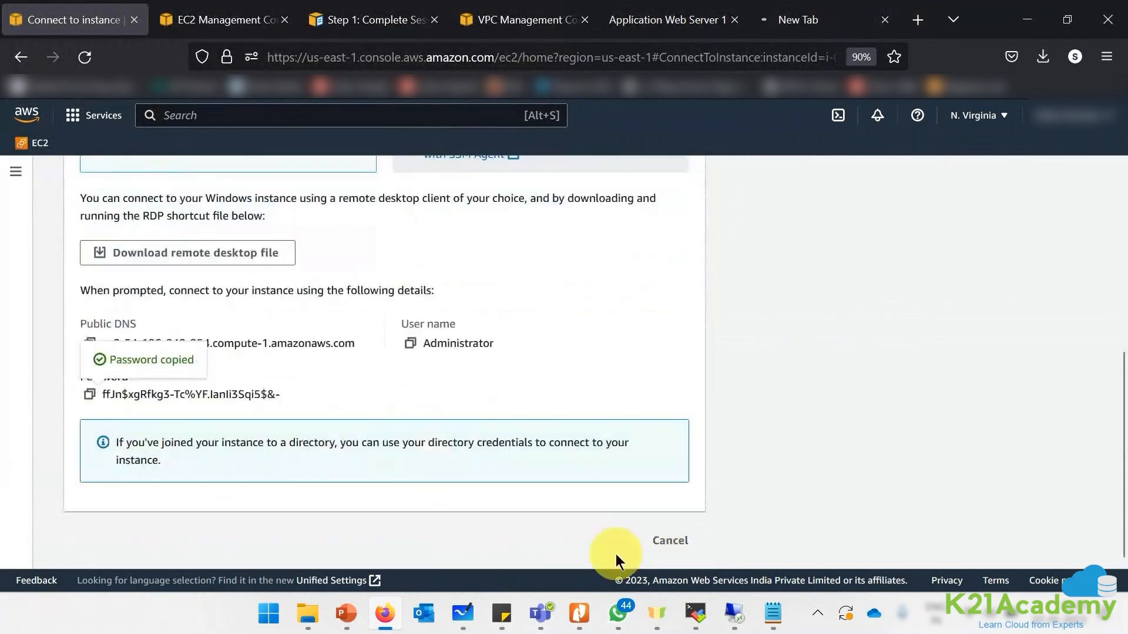
left_click(617, 552)
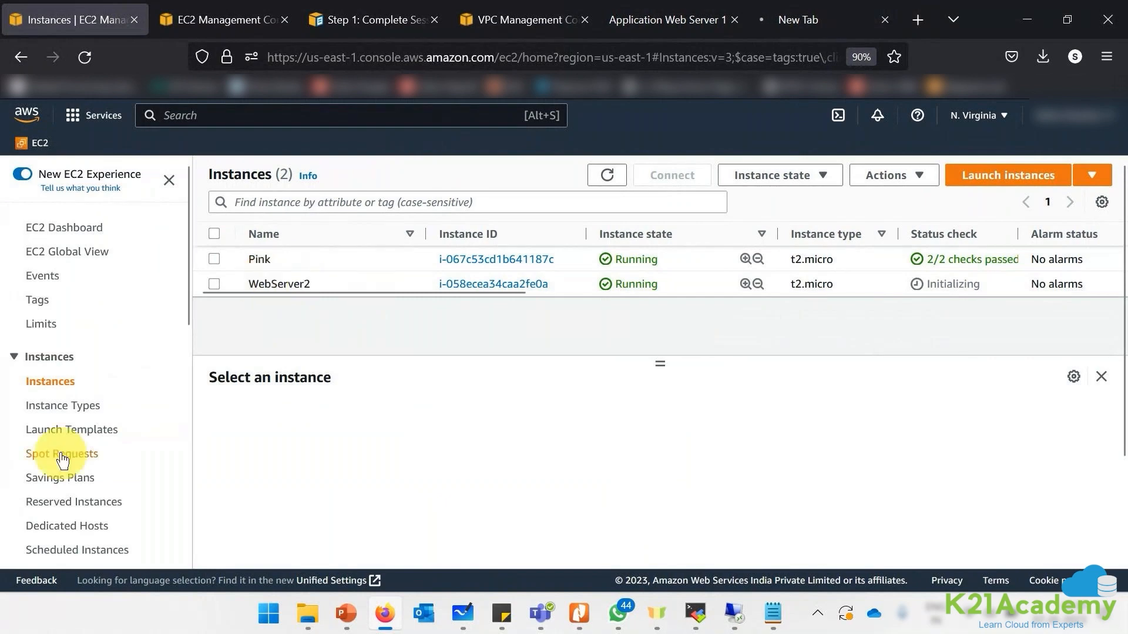
scroll(62, 467, "down", 4)
- Select the K21ServerIMG image among owned AMIs and view its Tags
left_click(36, 411)
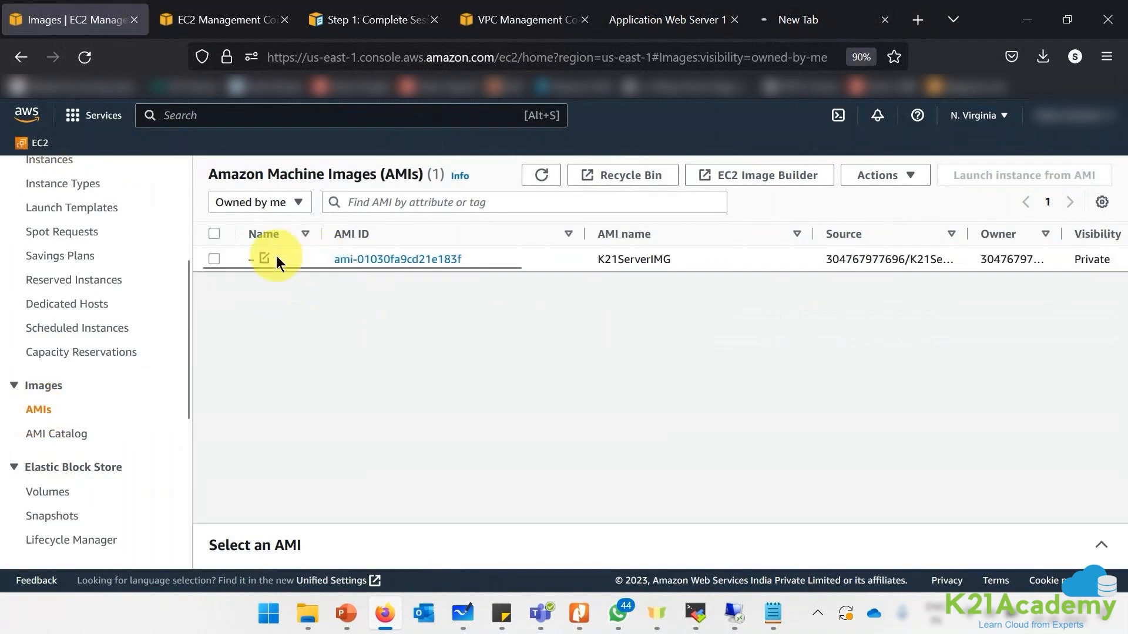
left_click(296, 259)
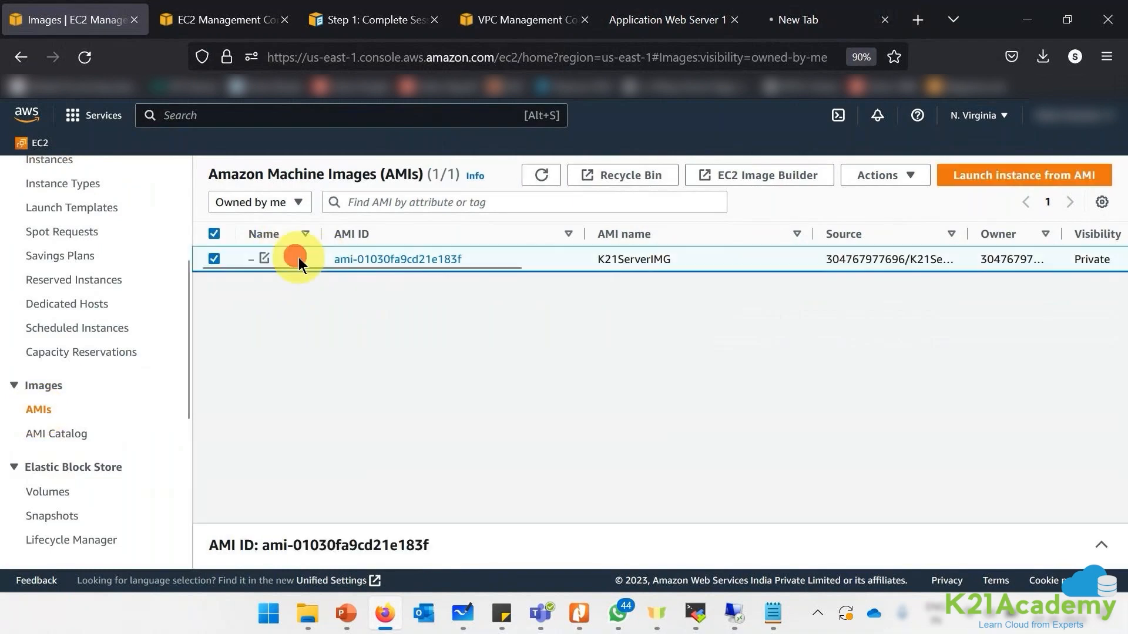
left_click(1110, 556)
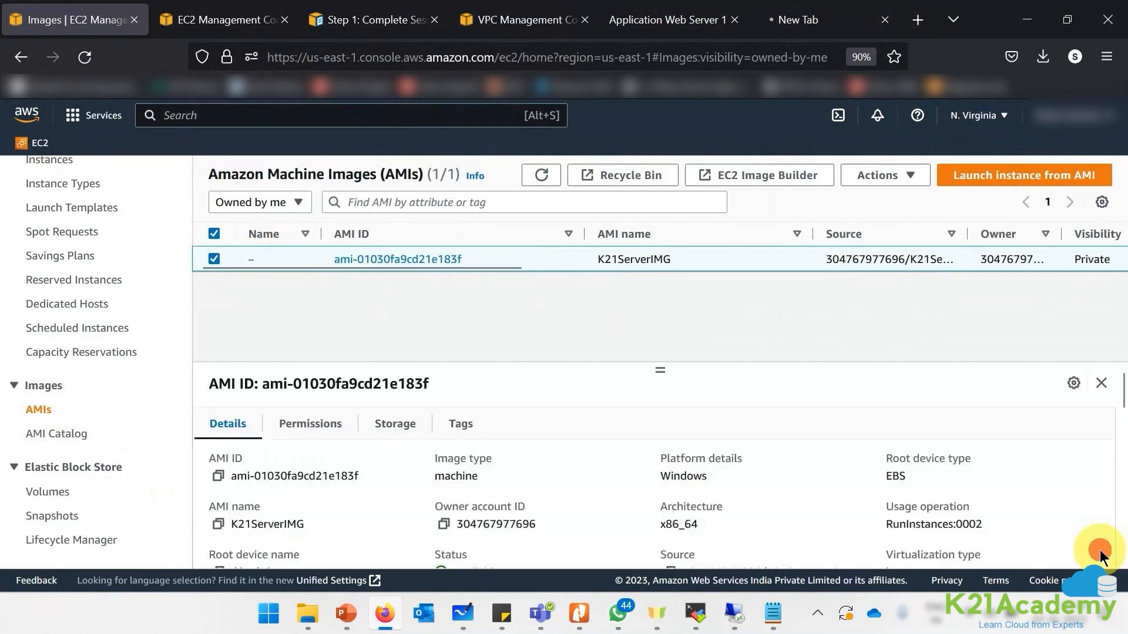
left_click(462, 430)
- Add a 'password' tag on K21ServerIMG holding the copied administrator password
left_click(1031, 470)
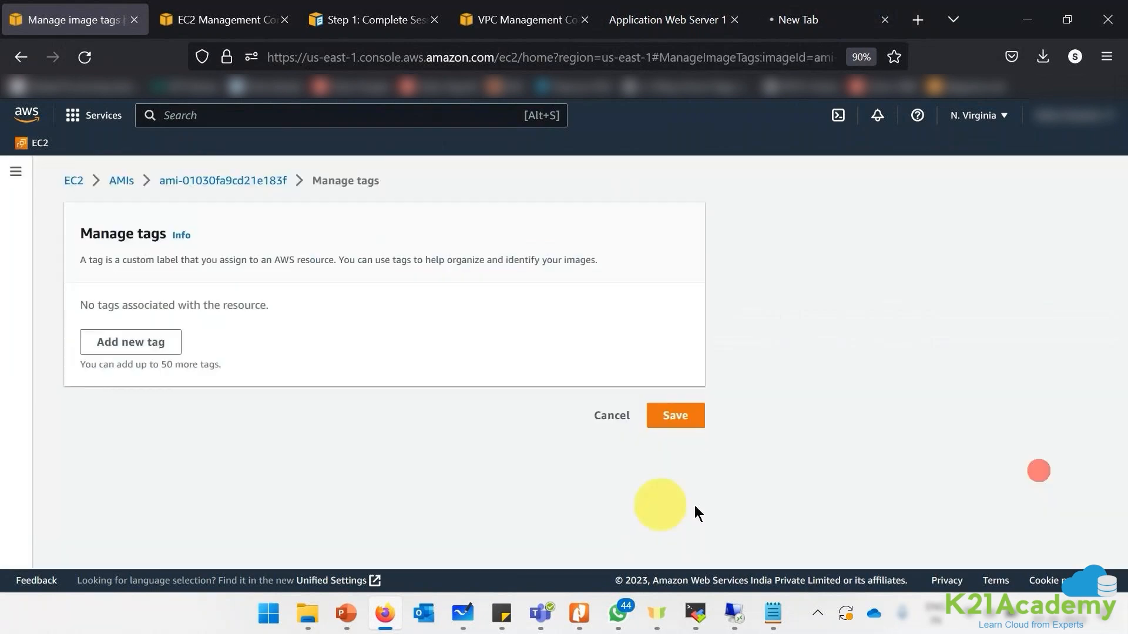
left_click(162, 343)
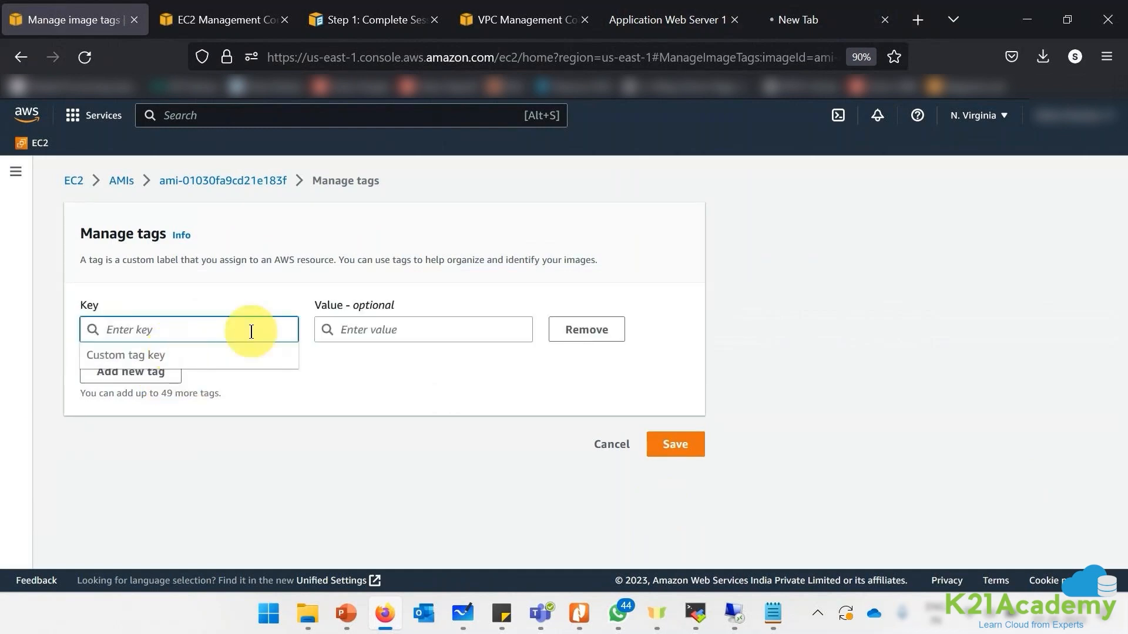
type("password")
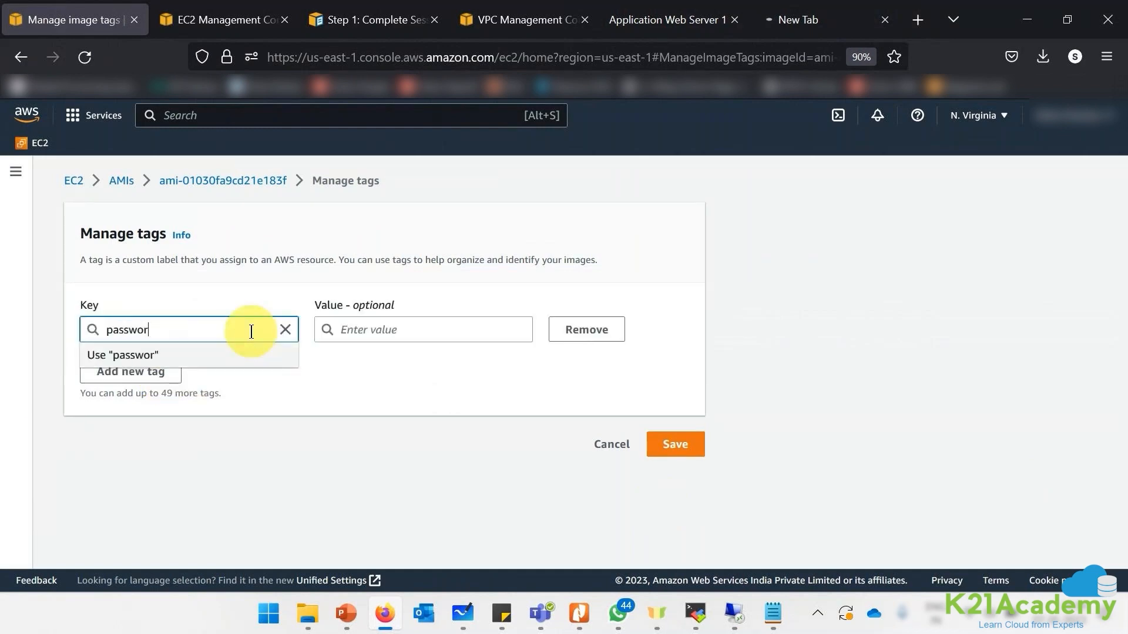
key("Tab")
key("ctrl+v")
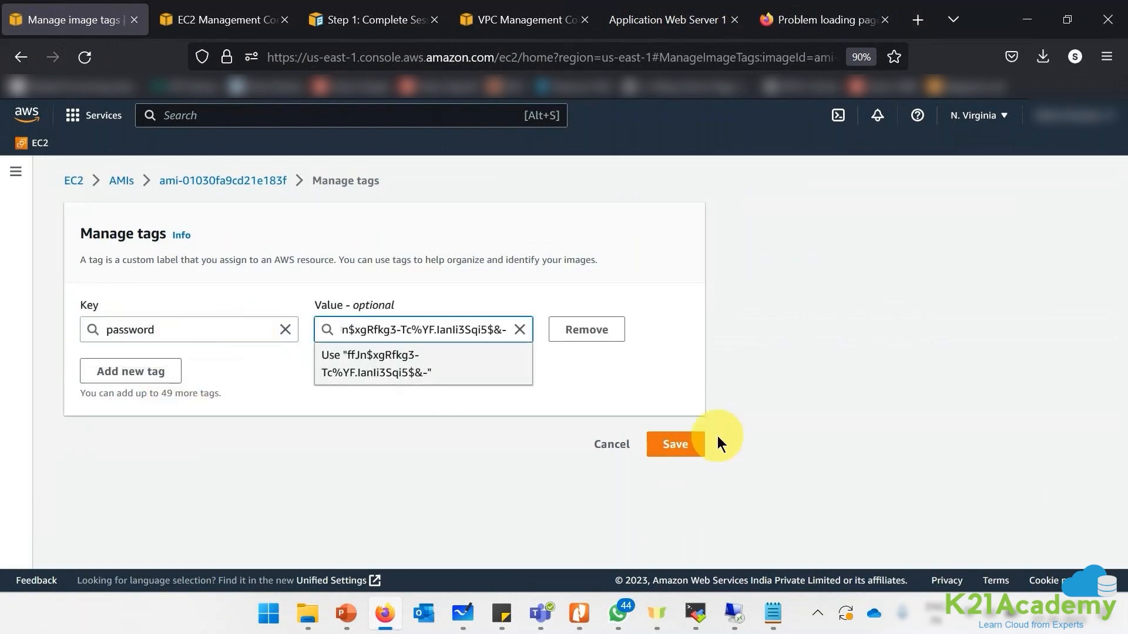
left_click(683, 447)
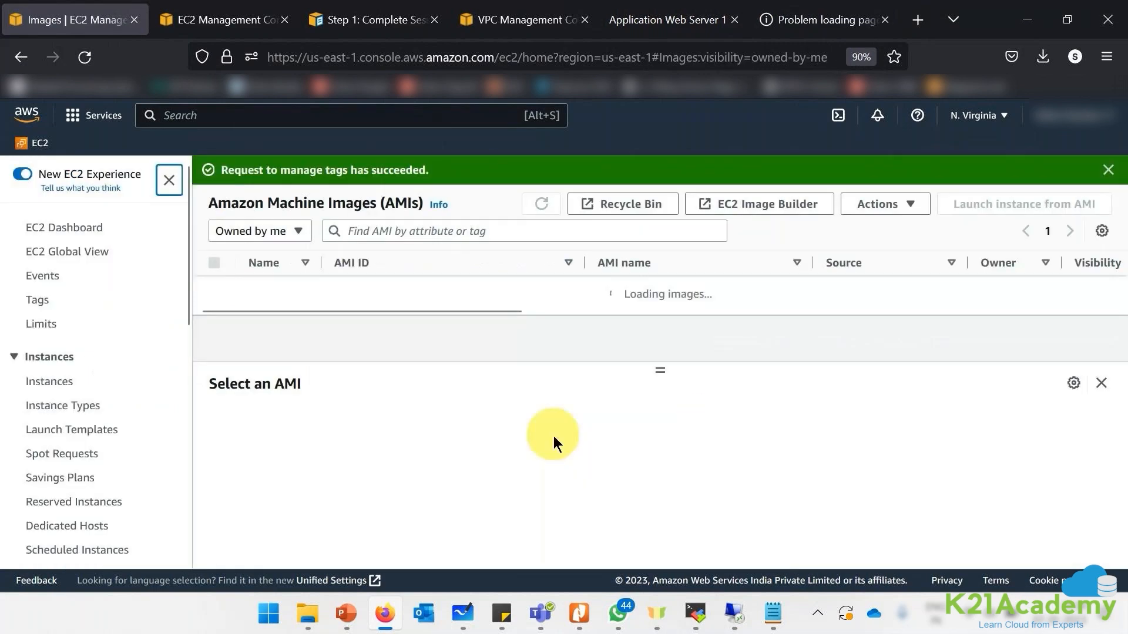
left_click(1108, 170)
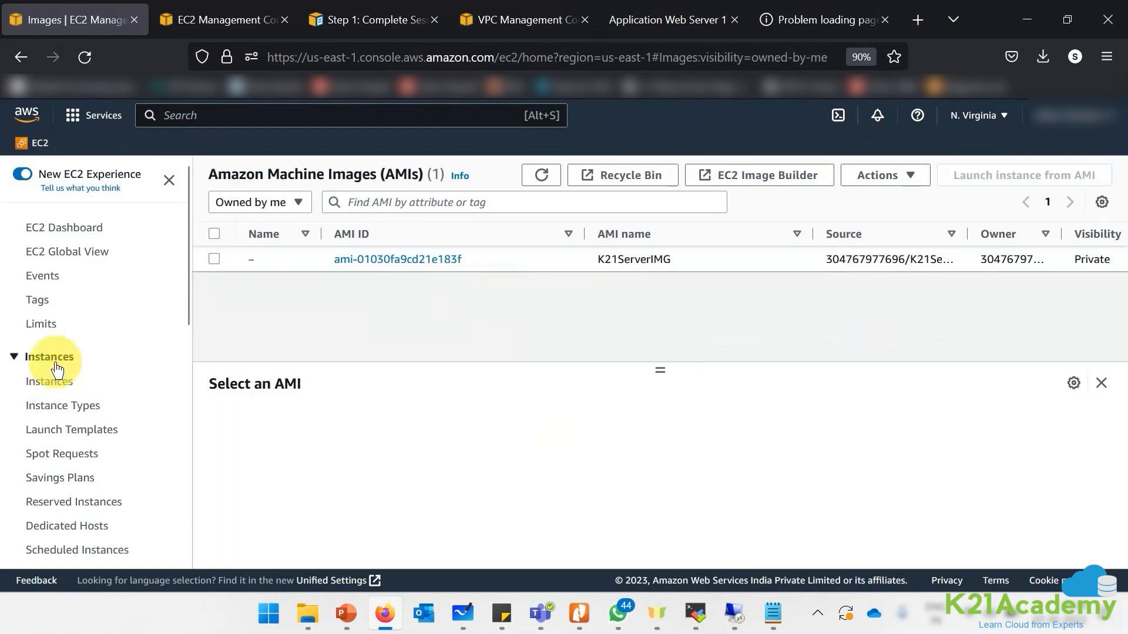
- Confirm the password tag is listed, then show WebServer2's details under Instances
left_click(315, 257)
left_click(472, 426)
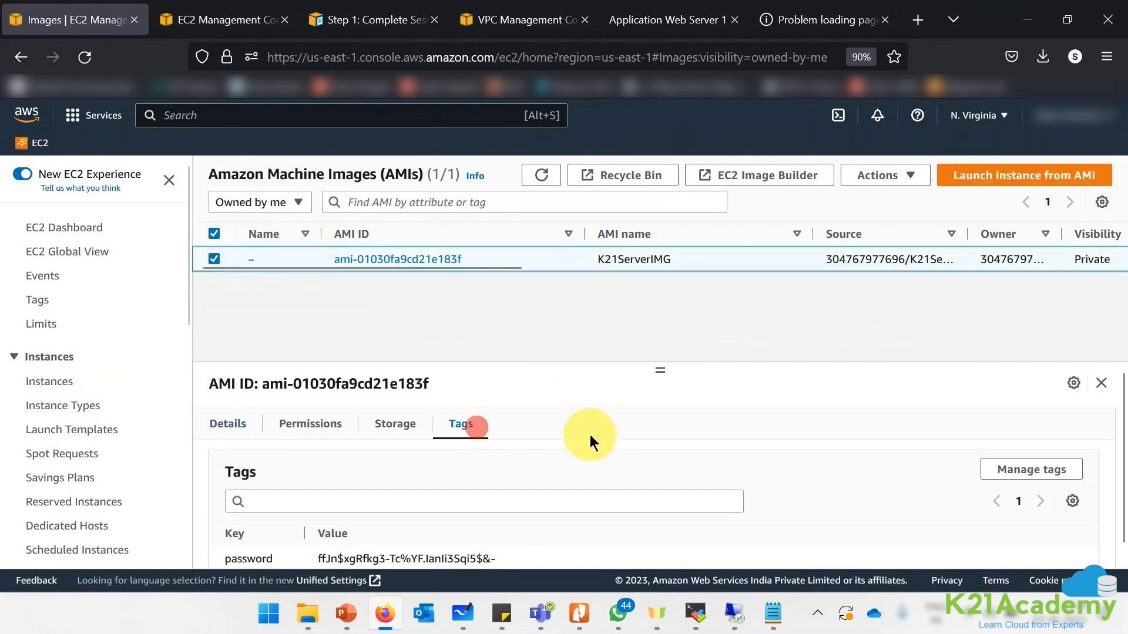
scroll(629, 525, "down", 1)
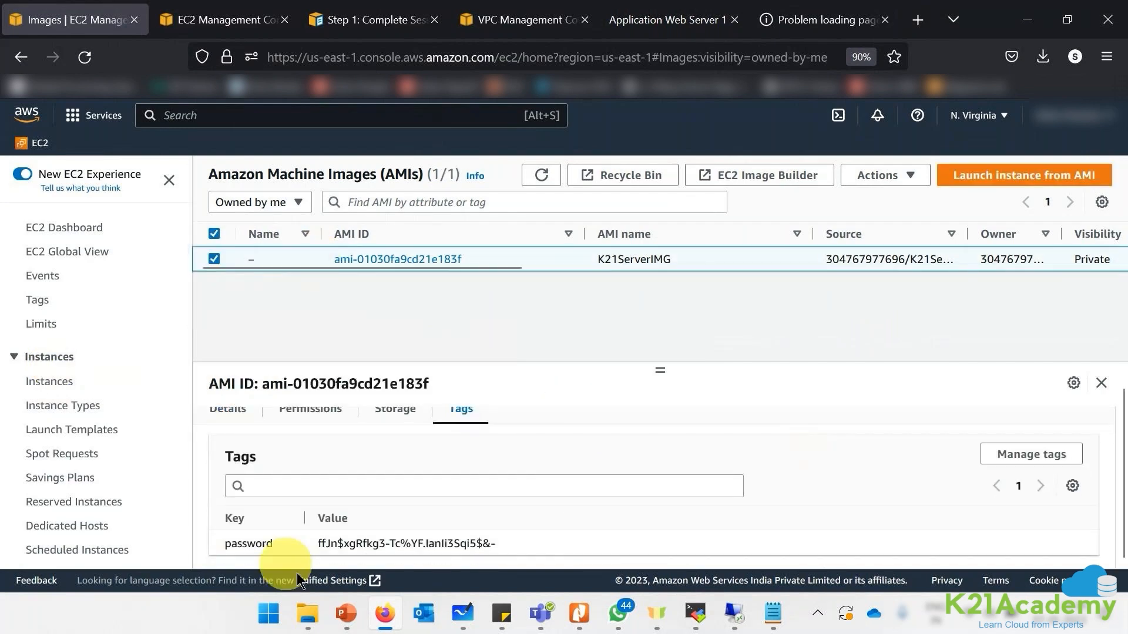
left_click(33, 382)
left_click(380, 284)
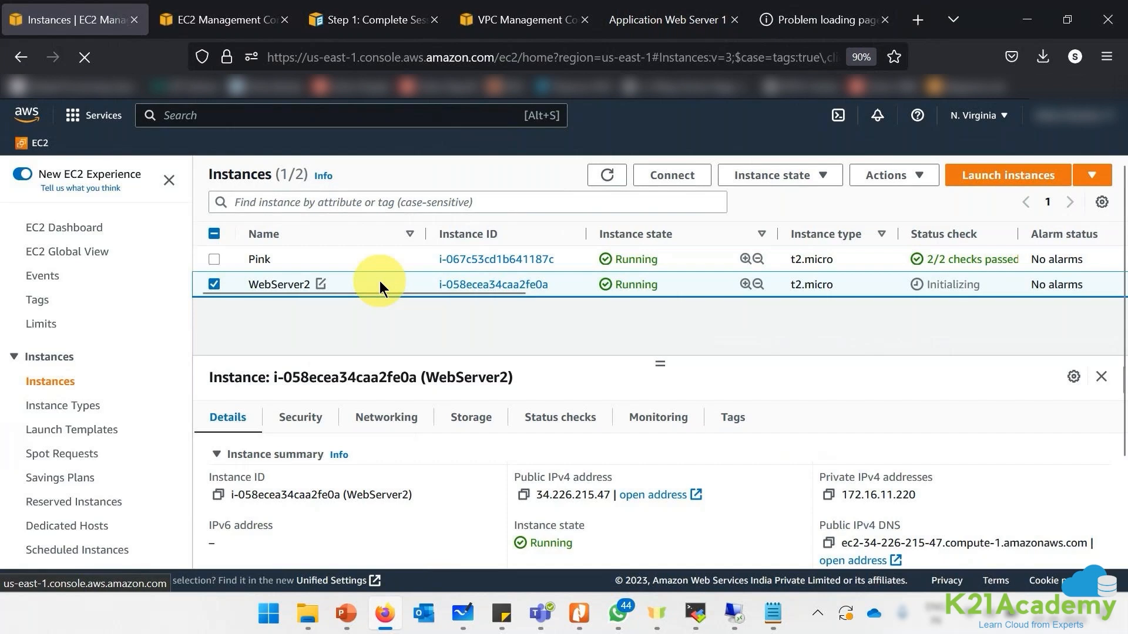
left_click(826, 20)
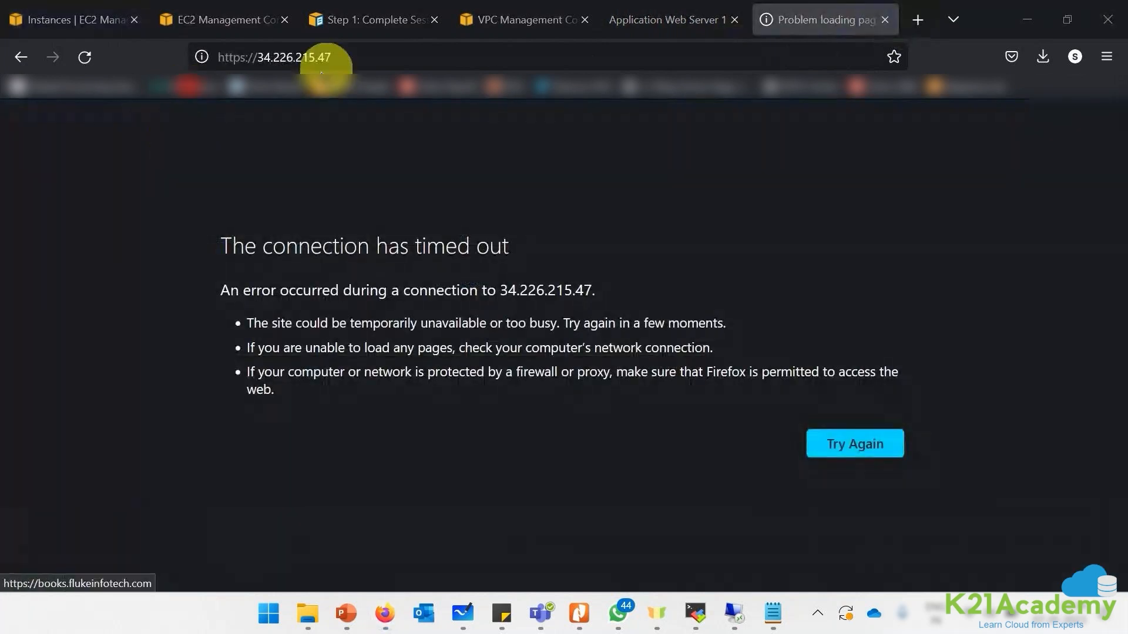
- Reload 34.226.215.47 over plain HTTP instead of HTTPS
left_click(355, 57)
key("Right")
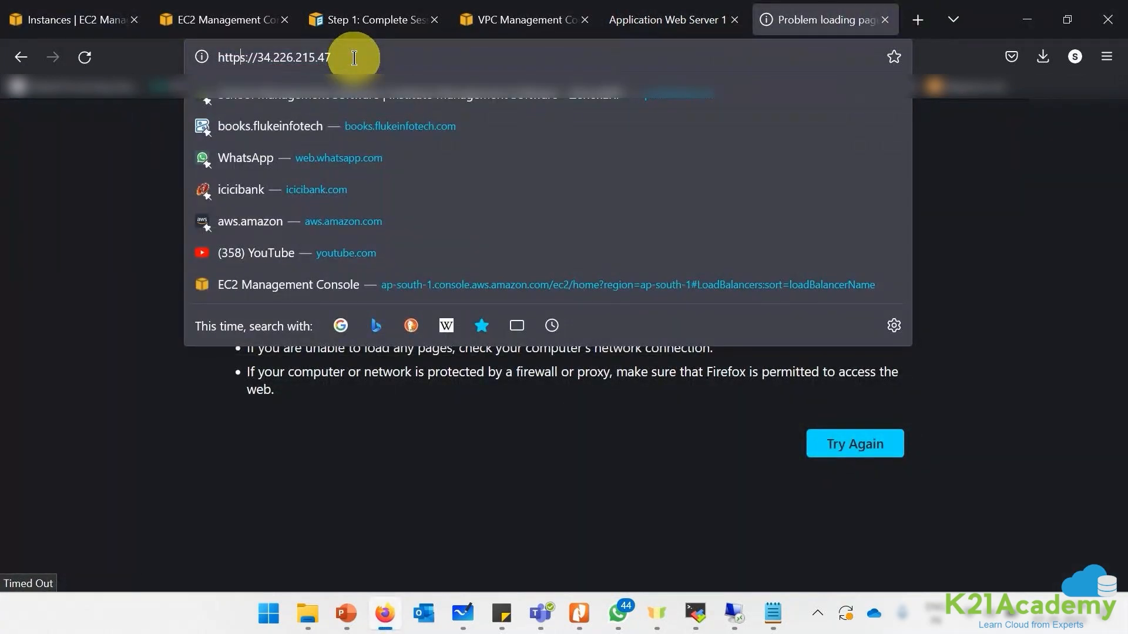
key("Delete")
key("Return")
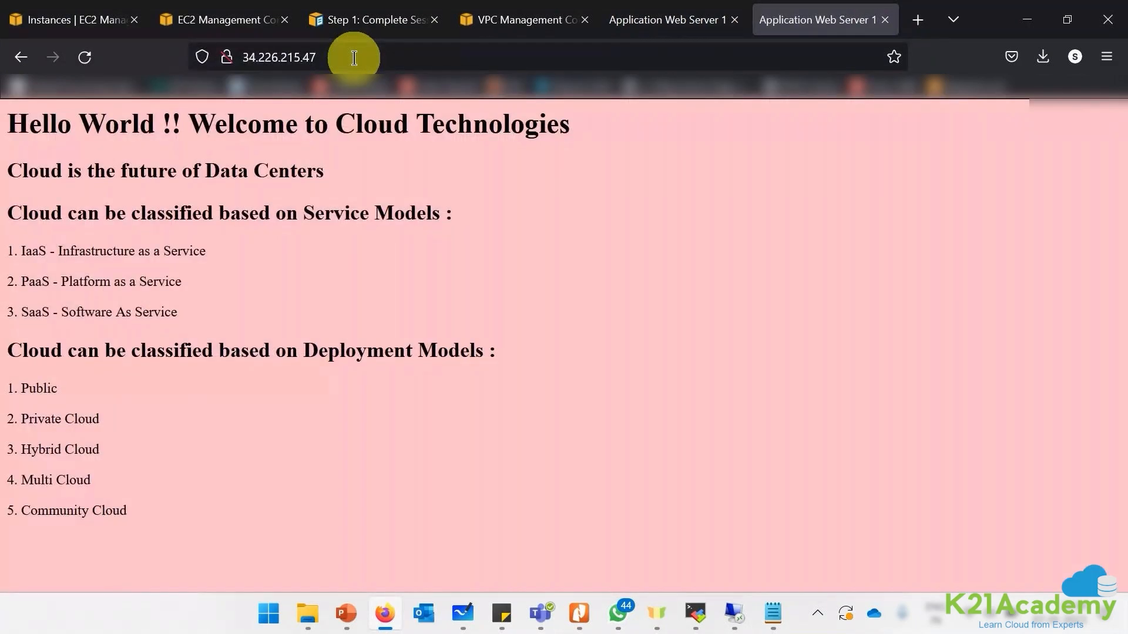
- Request WebServer2's Windows password through Connect with the RDP client option
left_click(174, 19)
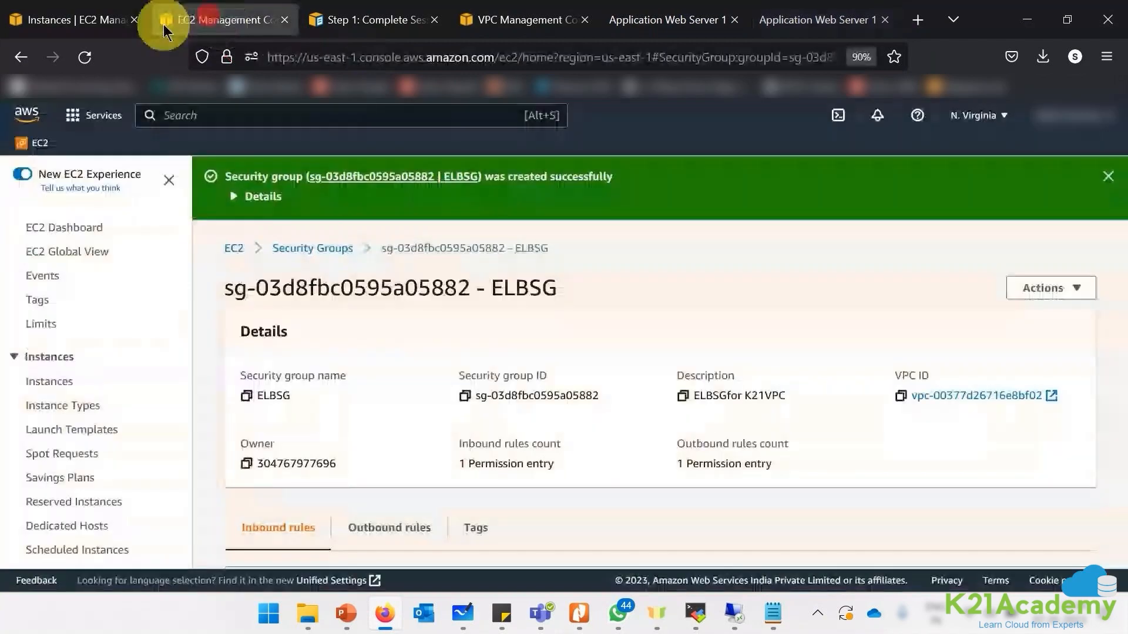
left_click(90, 25)
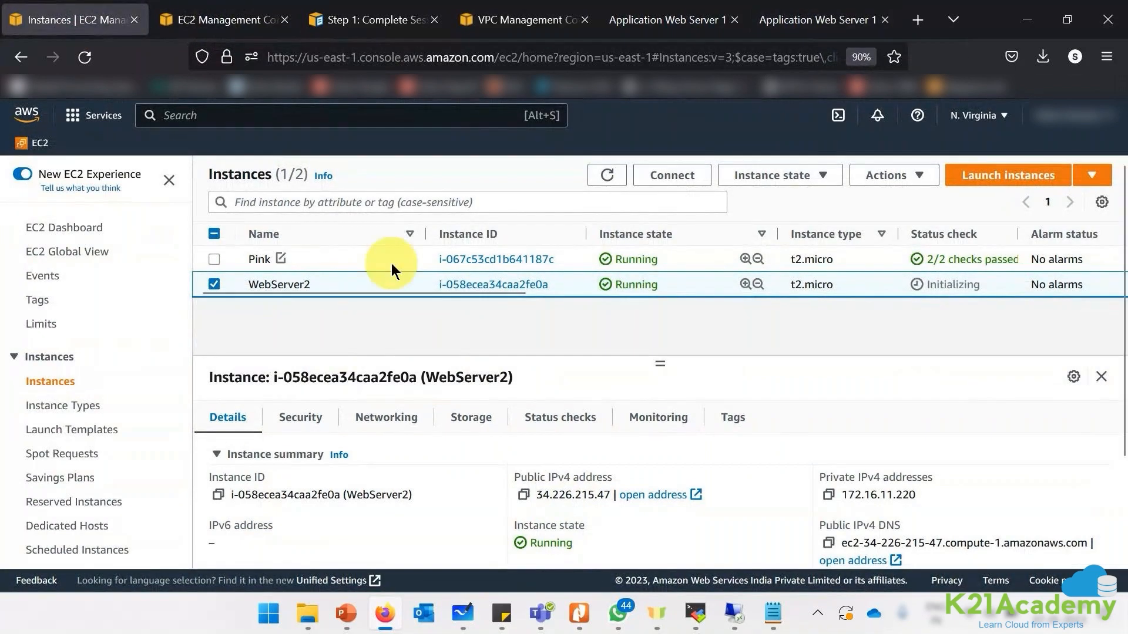
left_click(663, 176)
left_click(251, 302)
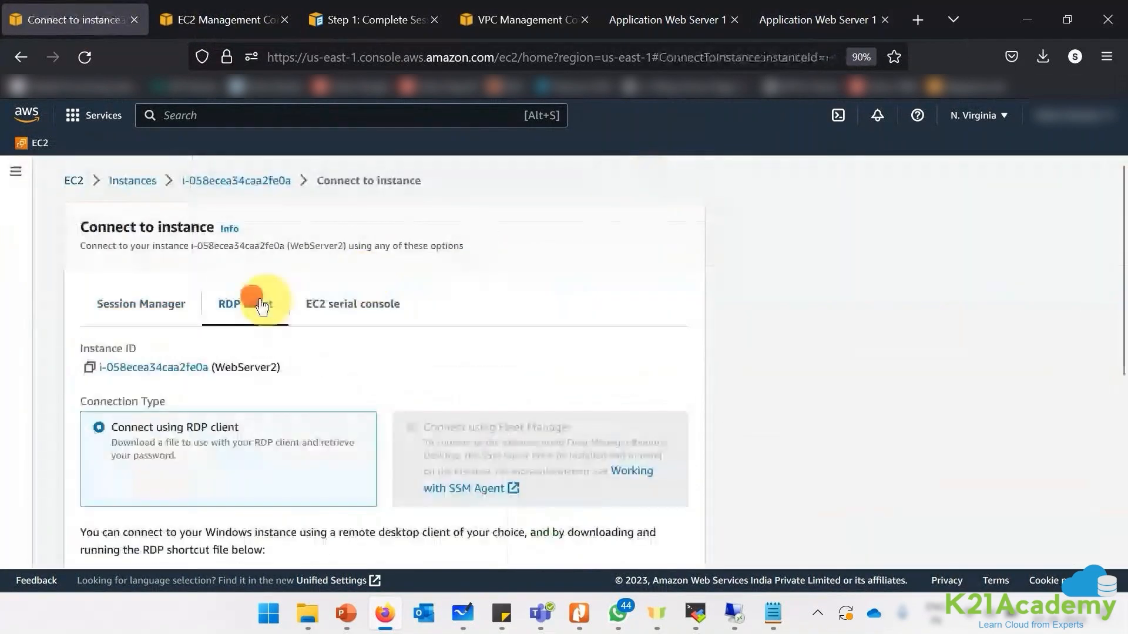
scroll(239, 458, "down", 3)
left_click(197, 545)
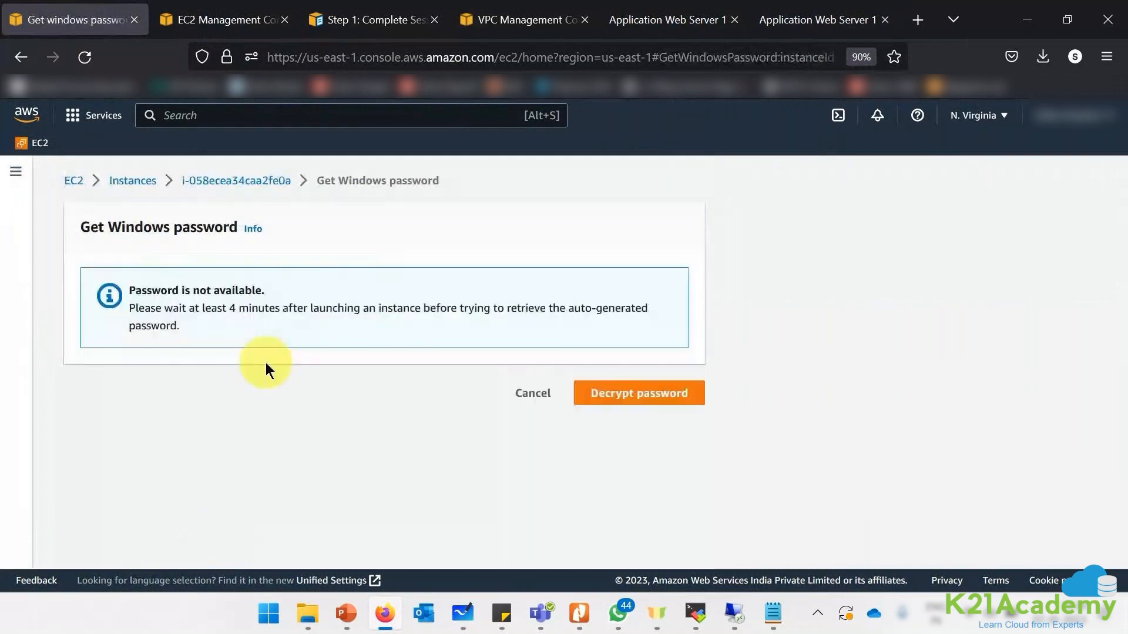
- Read the notice that custom-AMI instances have no retrievable password, then cancel
left_click_drag(169, 308, 245, 365)
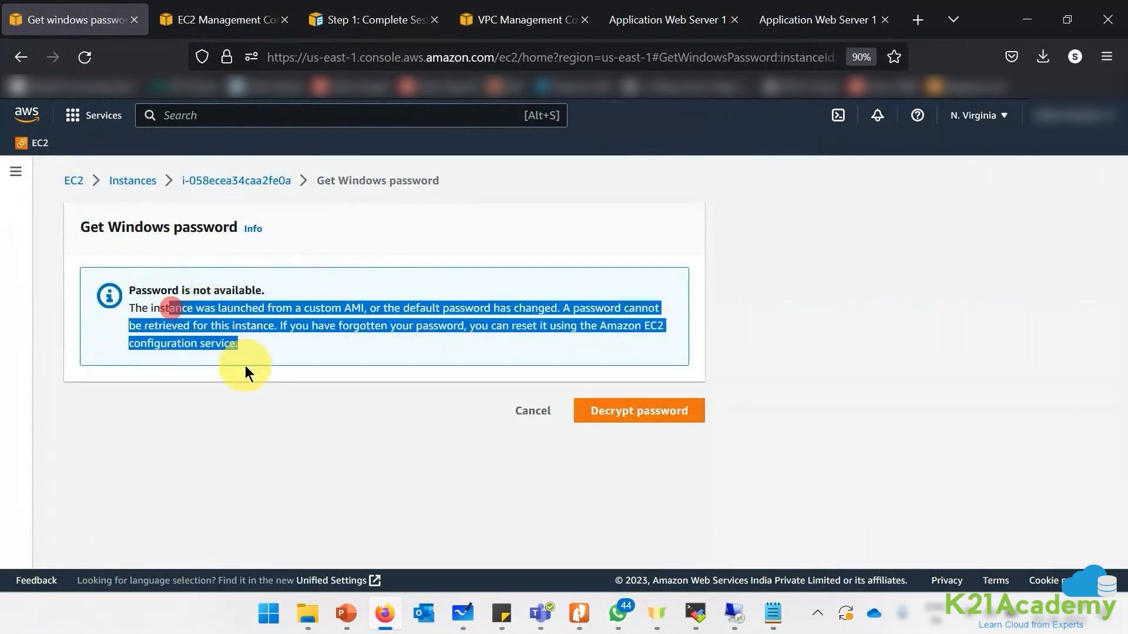
left_click(264, 433)
left_click_drag(137, 308, 558, 309)
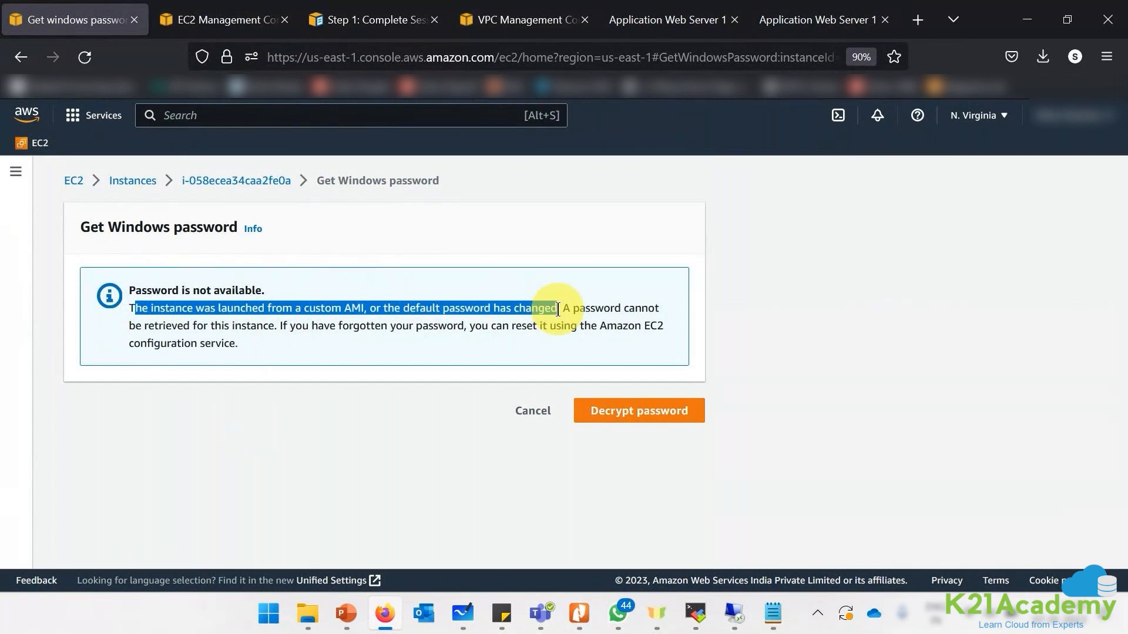
left_click_drag(558, 310, 275, 327)
left_click(568, 309)
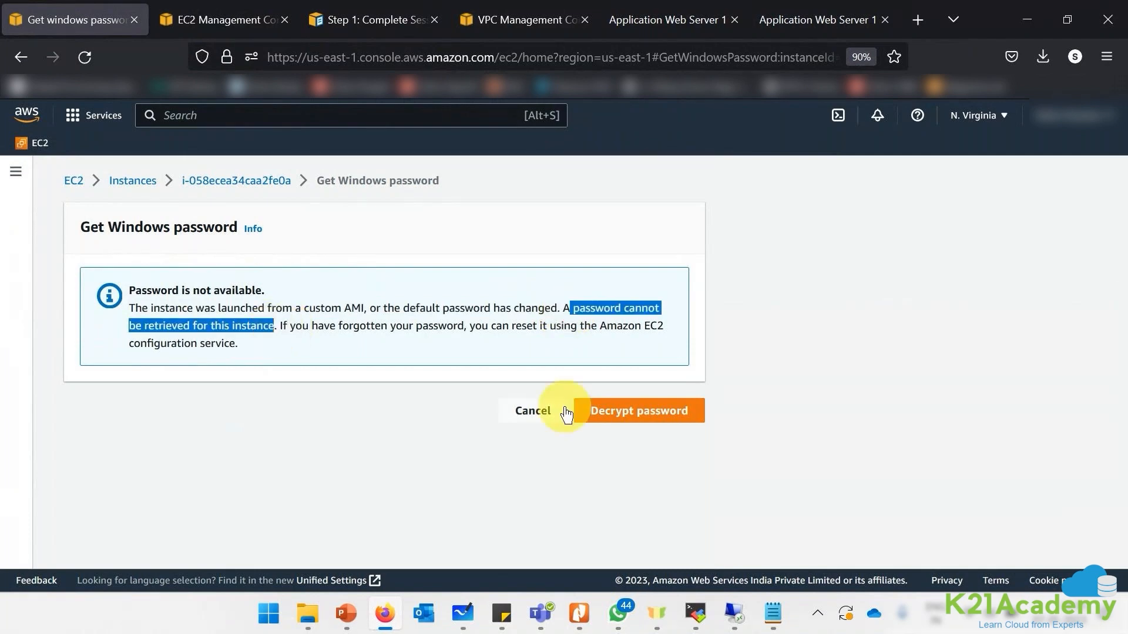
left_click(520, 411)
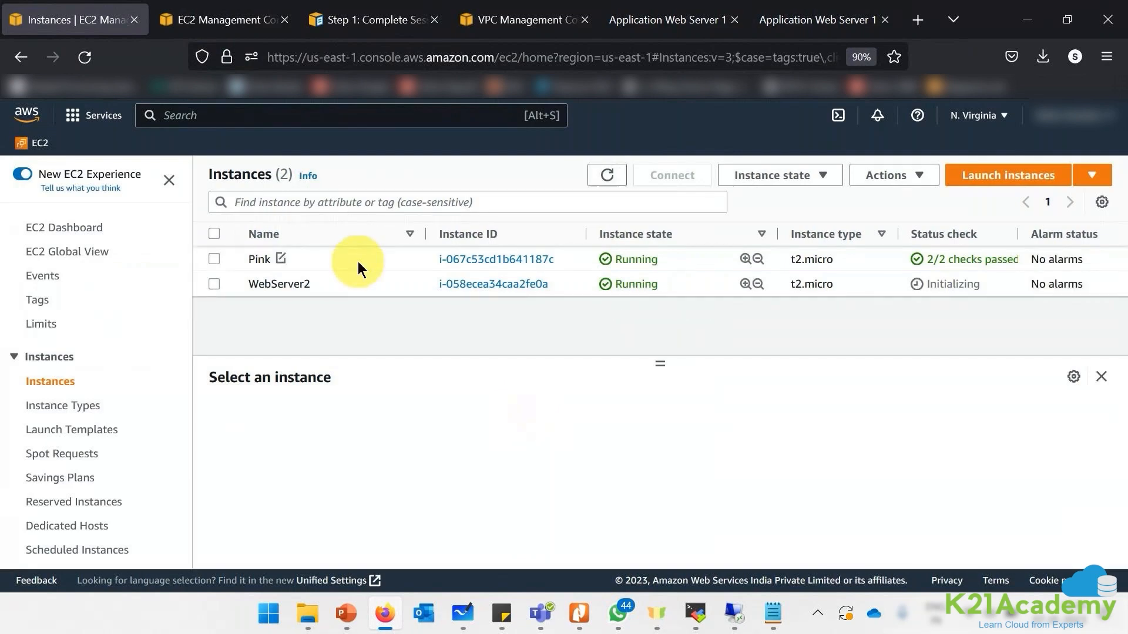
- Start a Remote Desktop Connection (mstsc) to 34.226.215.47
left_click(386, 284)
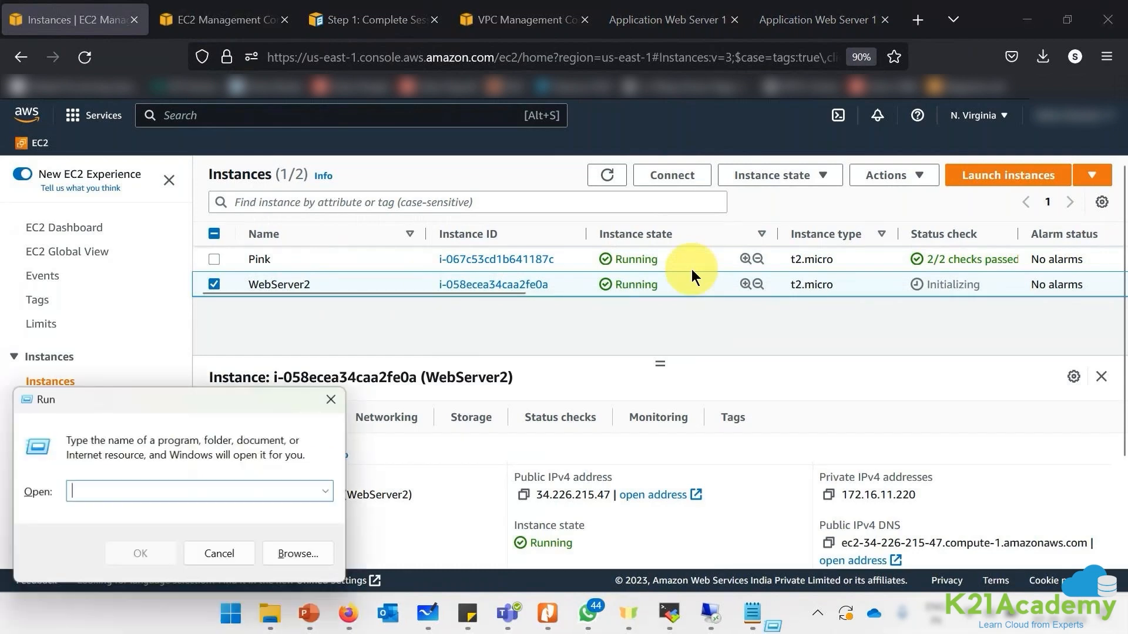
type("mstsc")
key("Return")
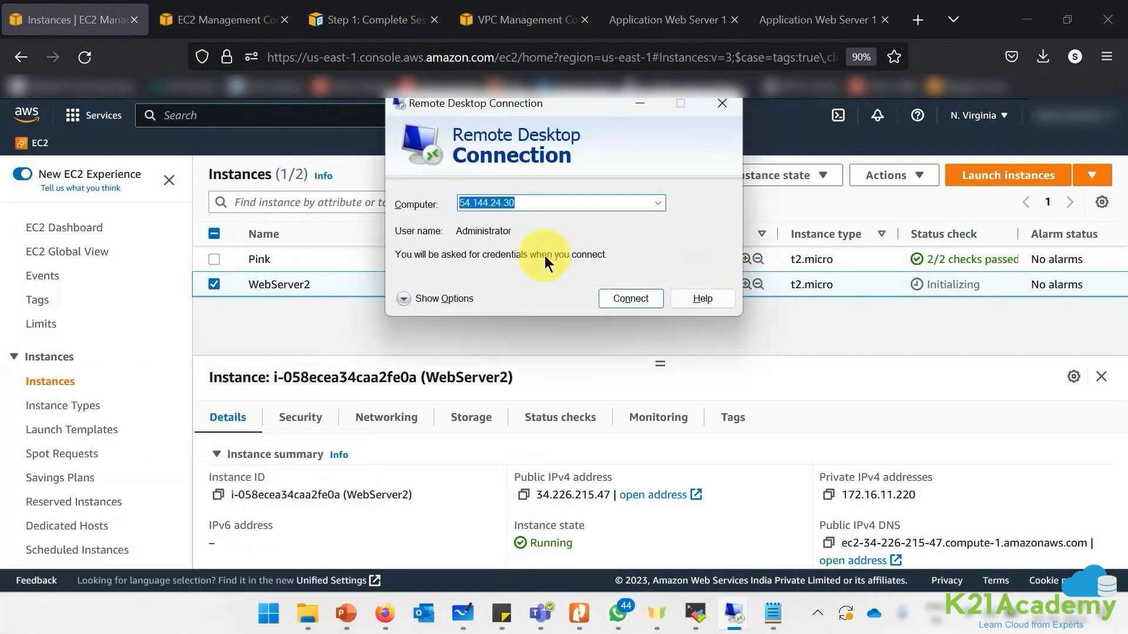
type("34.22")
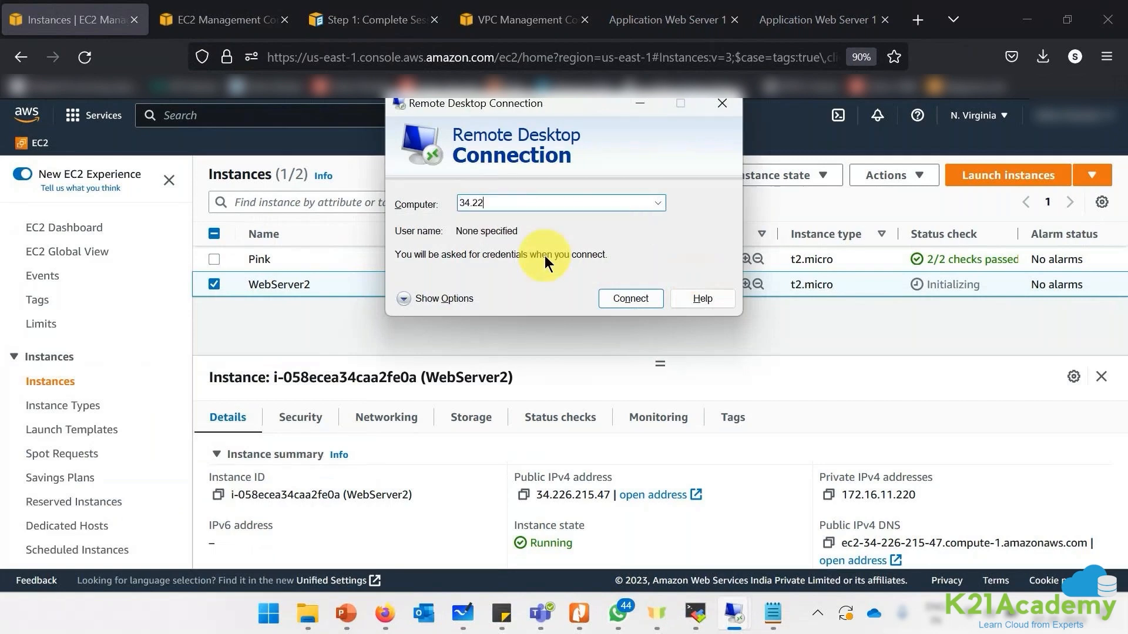
type("6.215.47")
key("Return")
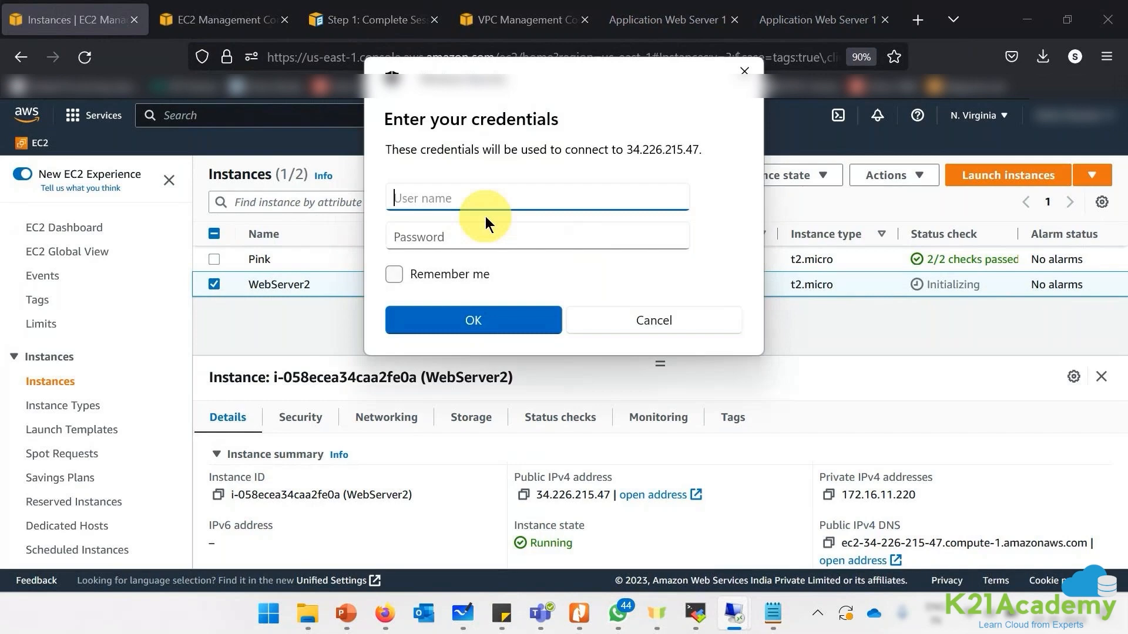
- Log in as Administrator with the pasted password and accept the certificate warning
type("Admi")
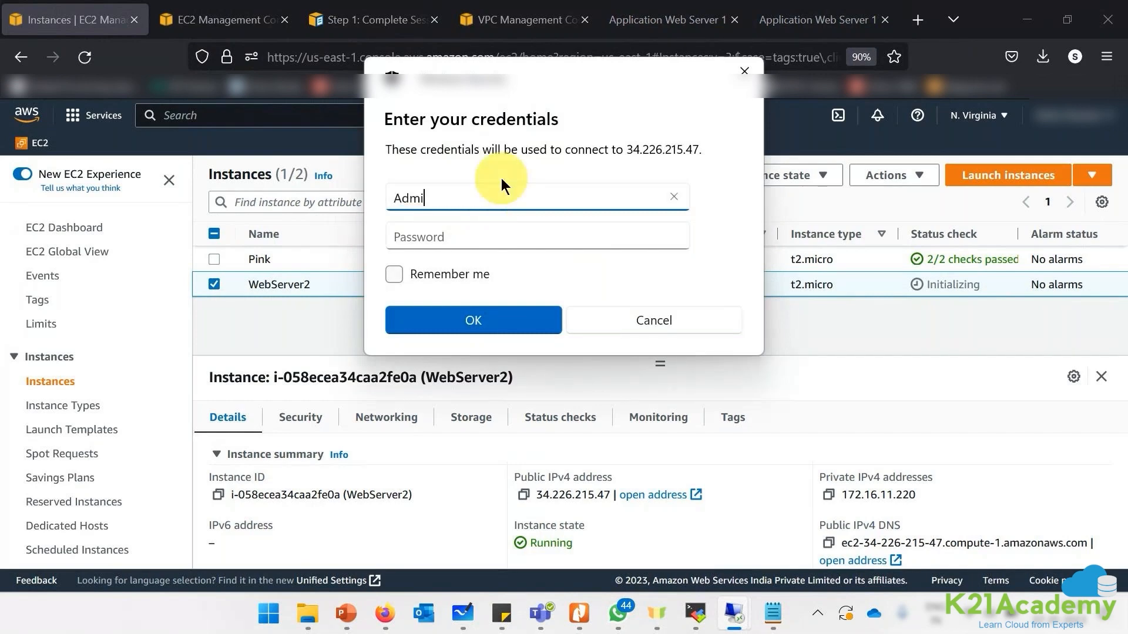
type("nistrator")
key("Tab")
key("ctrl+v")
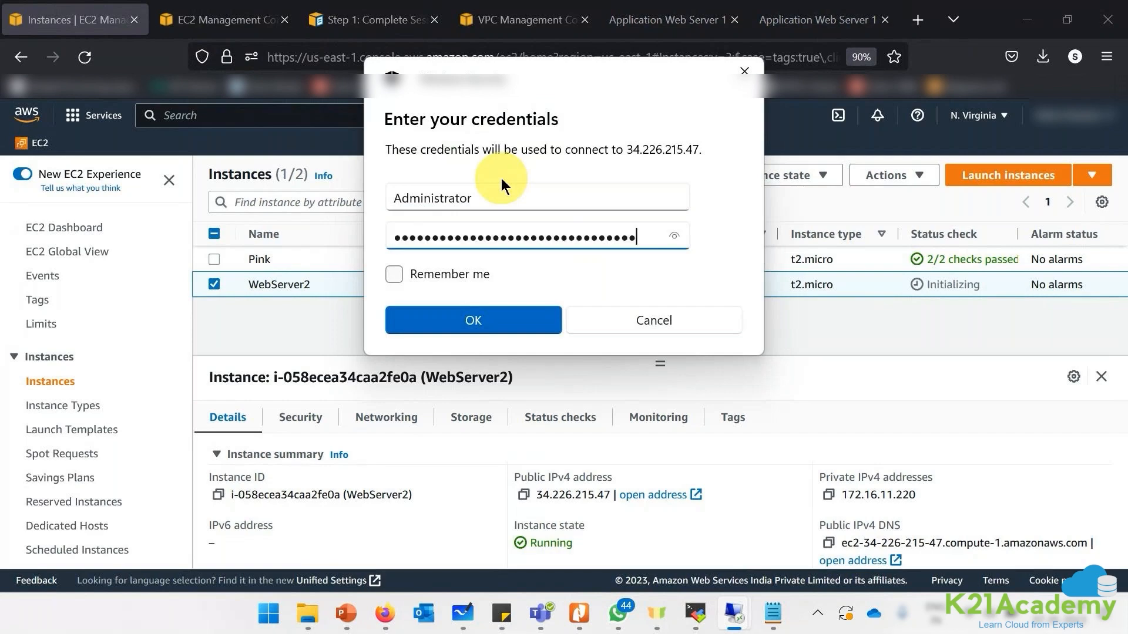
left_click(453, 320)
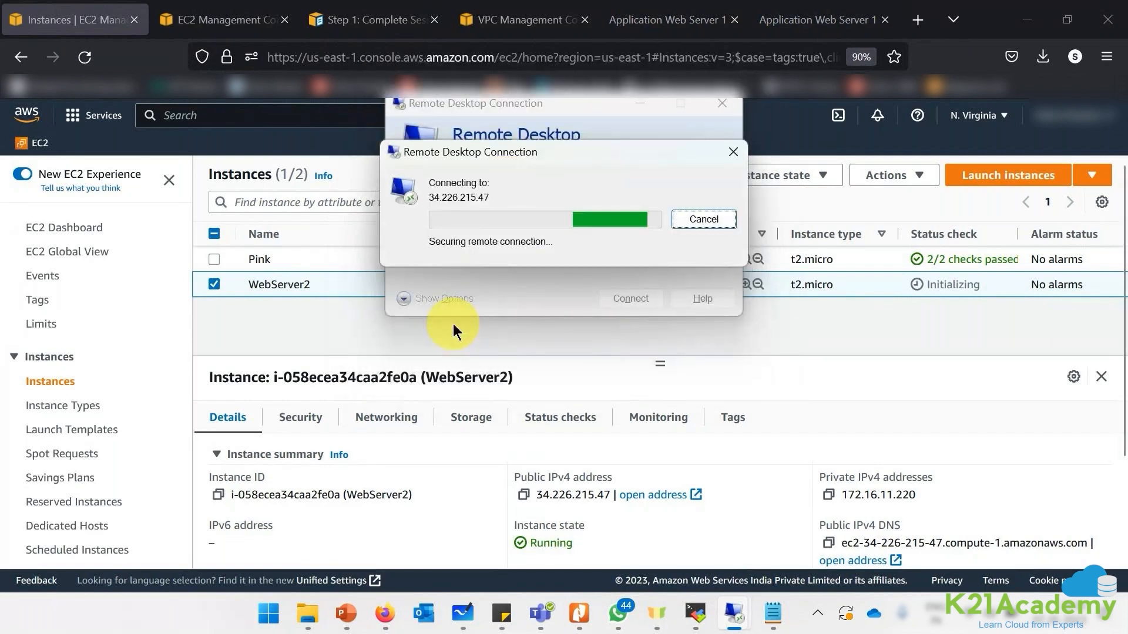
left_click(619, 360)
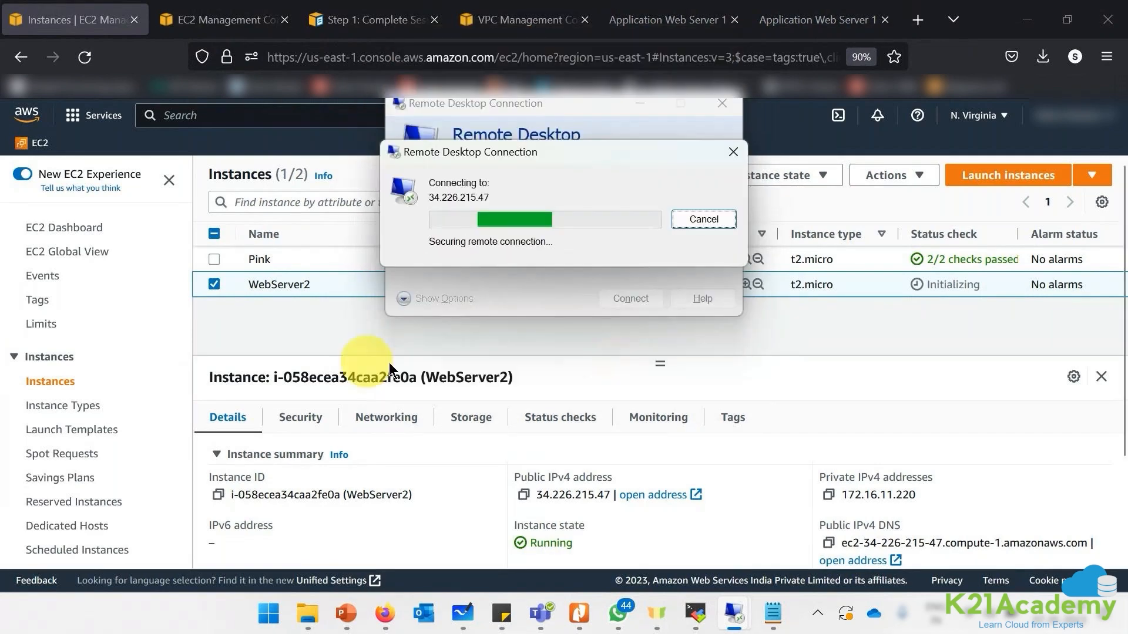
scroll(89, 420, "down", 3)
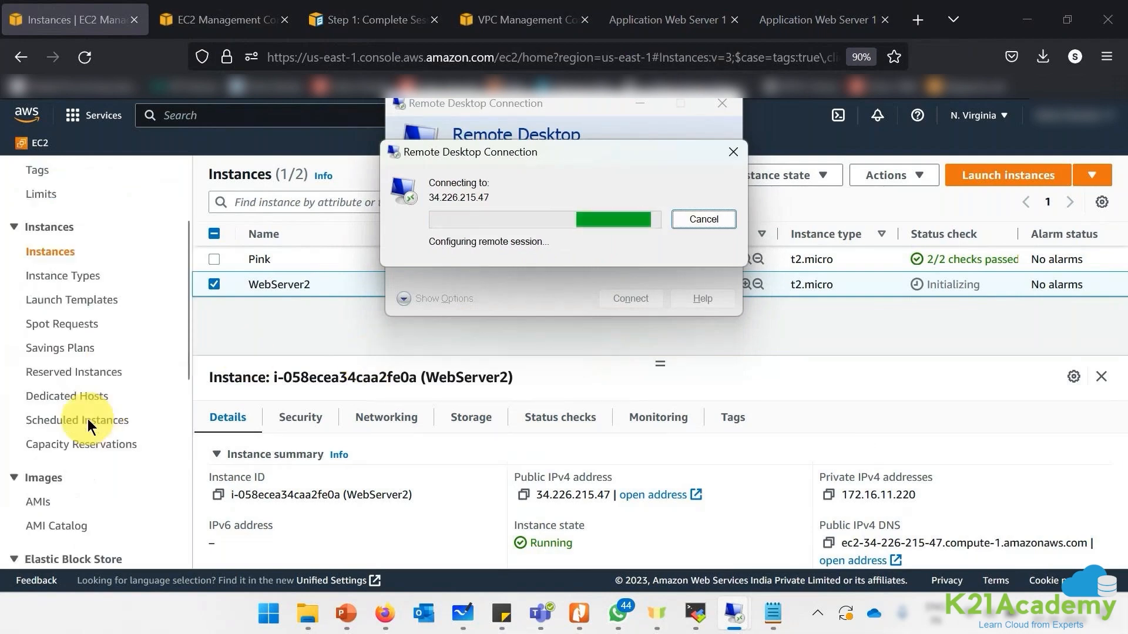
- Rename the WebServer2 instance to 'Blue', fixing the capital L, and bring the RDP window forward
double_click(294, 284)
left_click(321, 283)
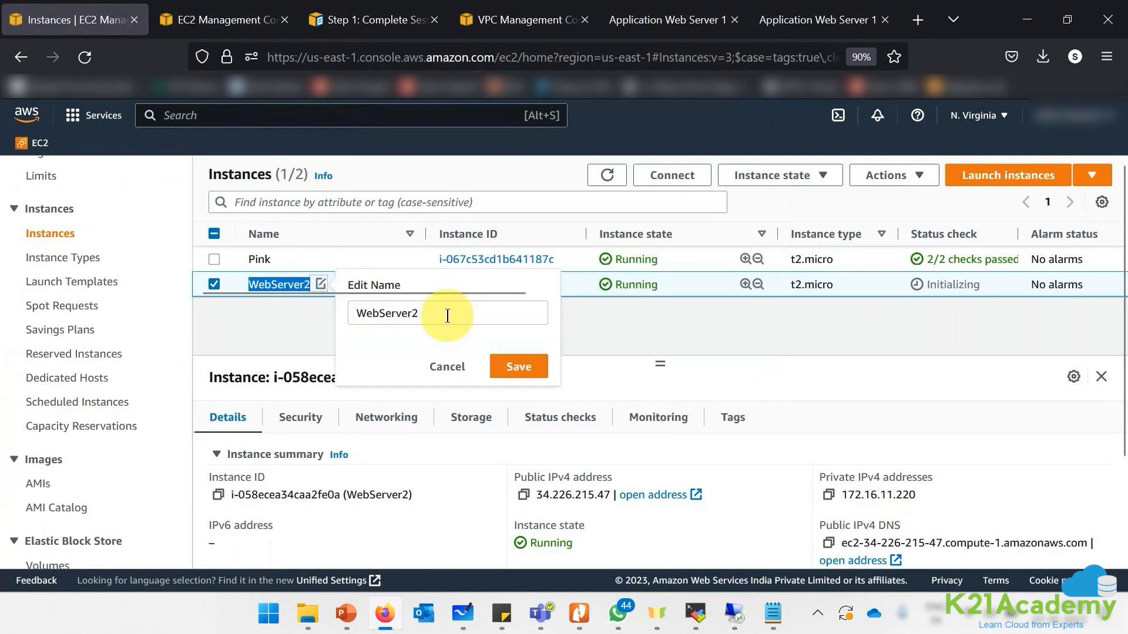
left_click(447, 316)
left_click_drag(473, 312, 355, 315)
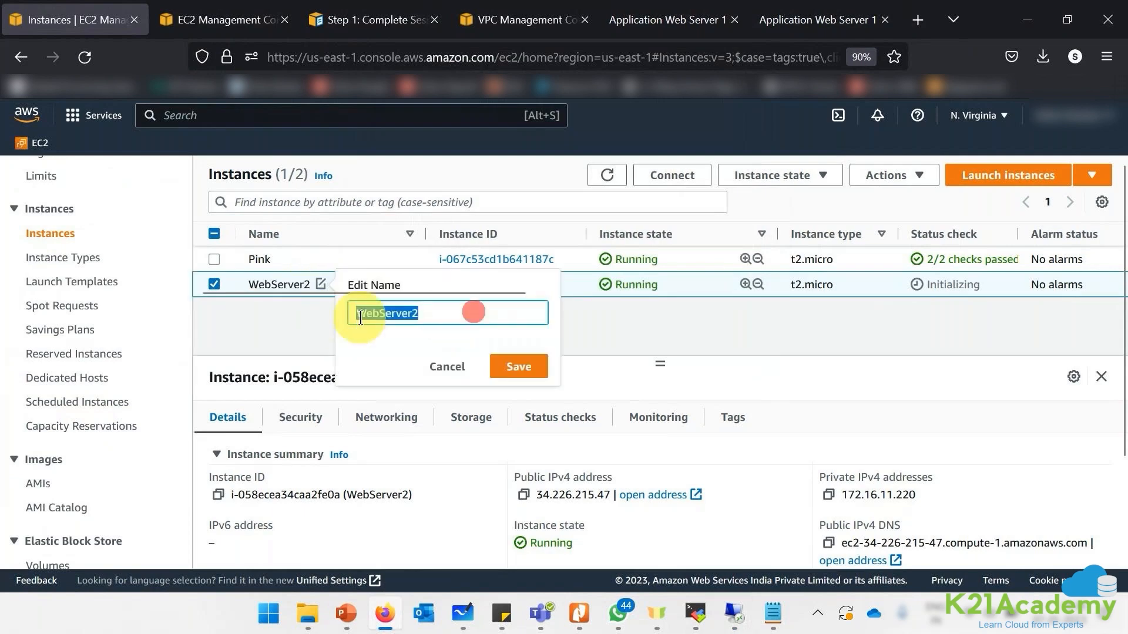
key("BackSpace")
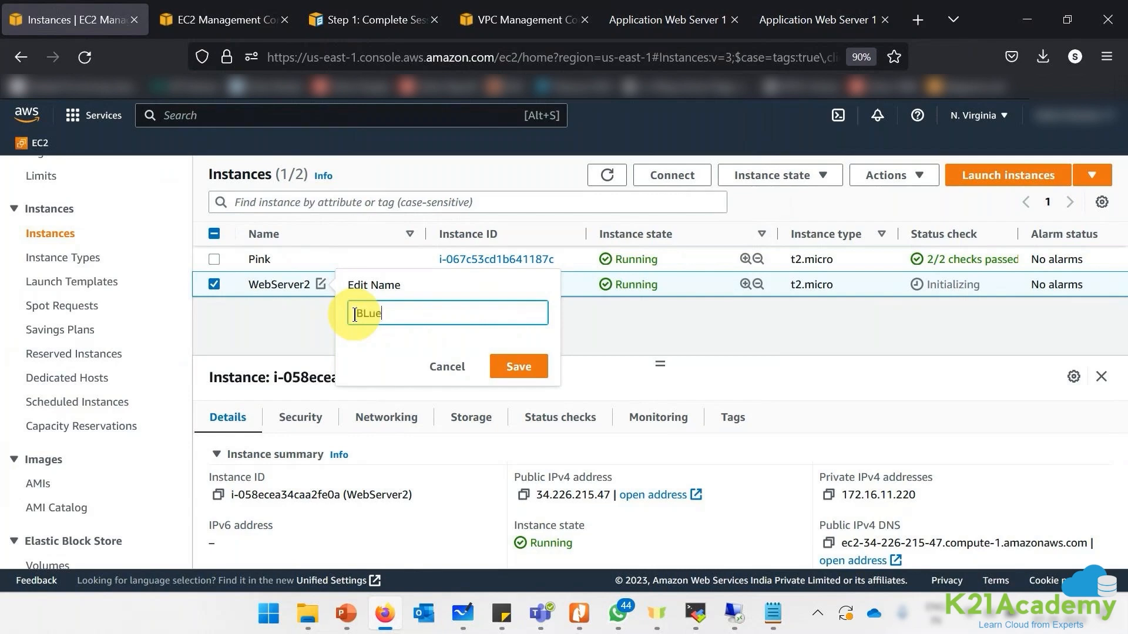
left_click_drag(363, 314, 369, 314)
type("l")
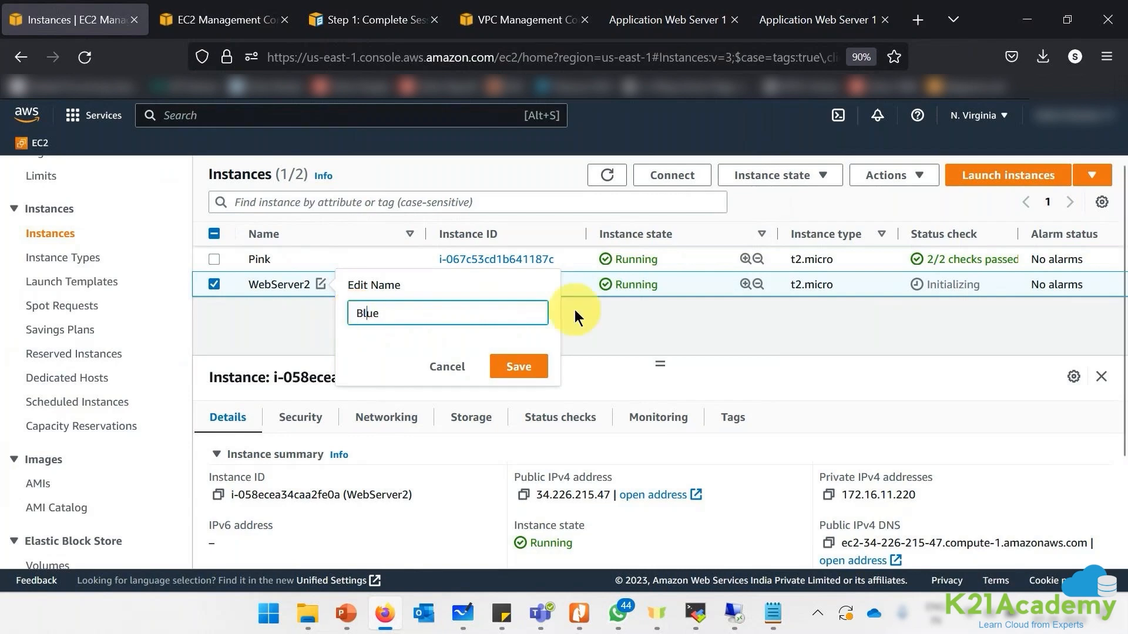
left_click(523, 365)
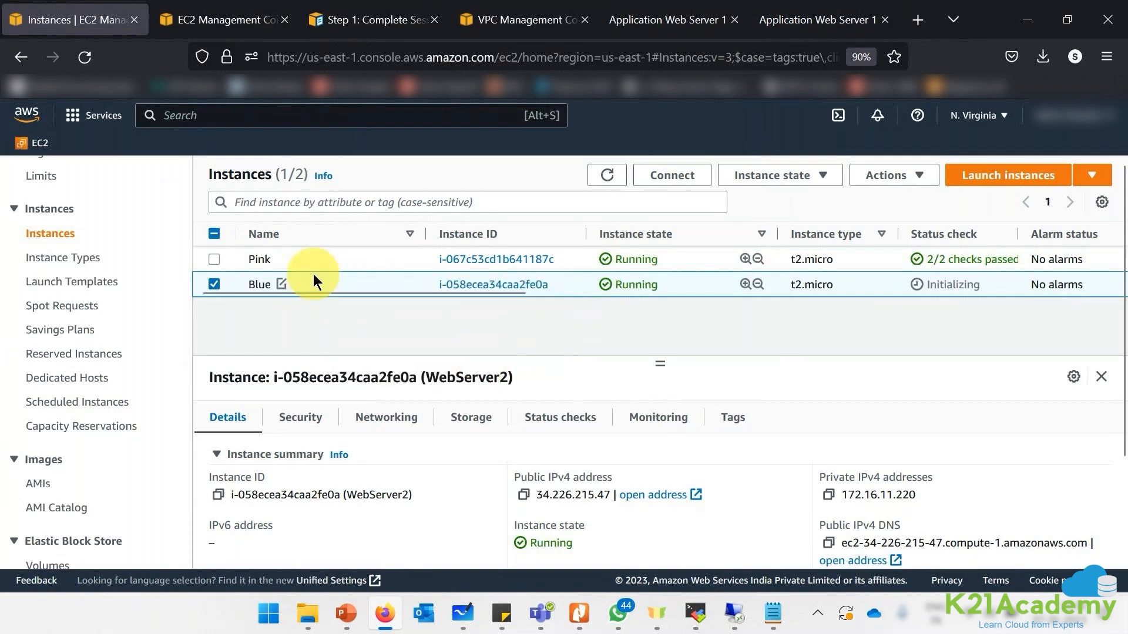
left_click(734, 615)
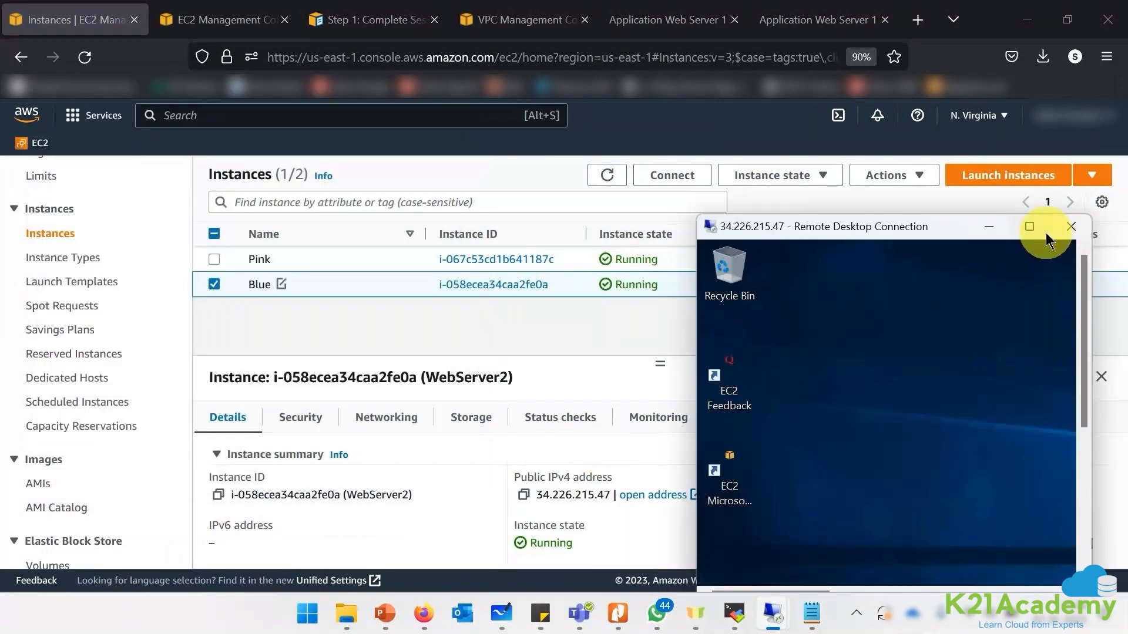
- Open iisstart in Notepad over RDP and change its body background from pink to turquoise
left_click(1030, 224)
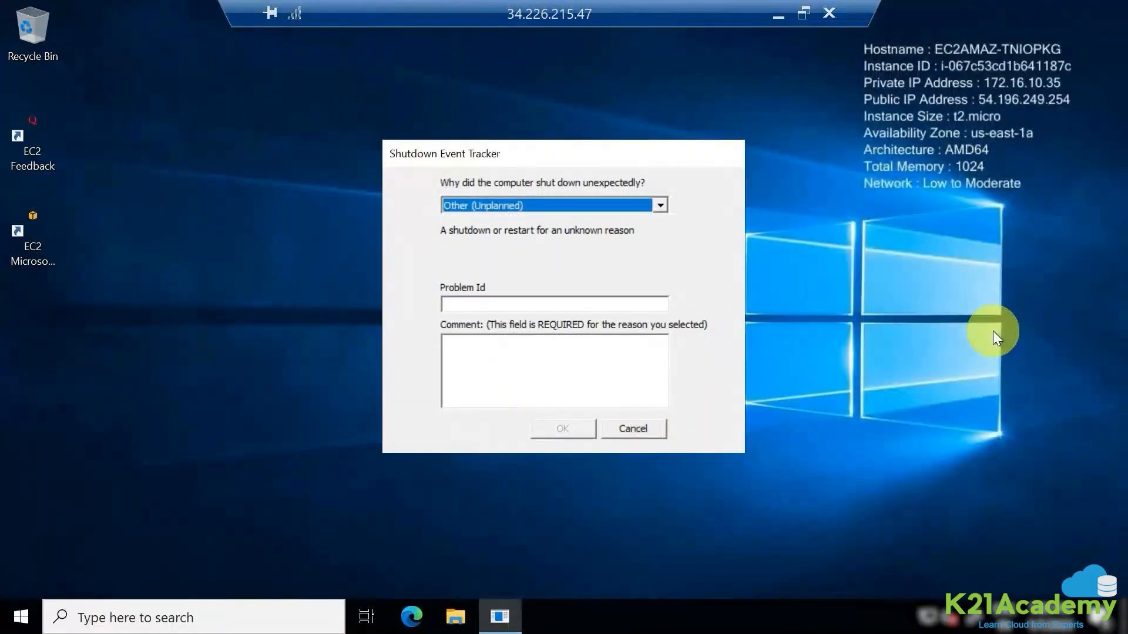
left_click(627, 433)
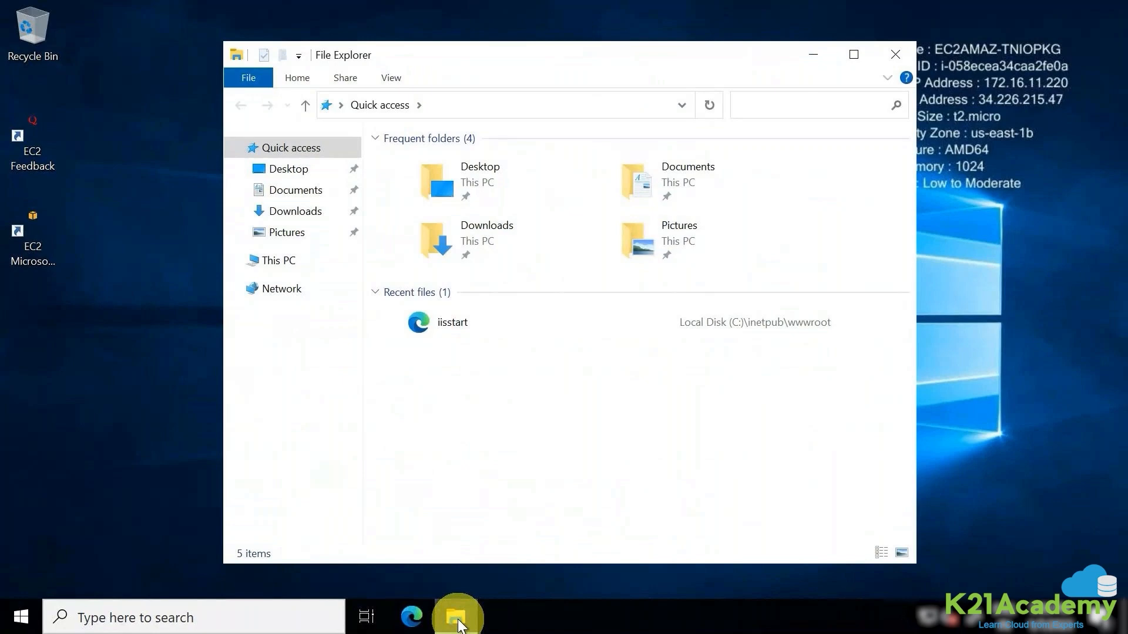
right_click(447, 321)
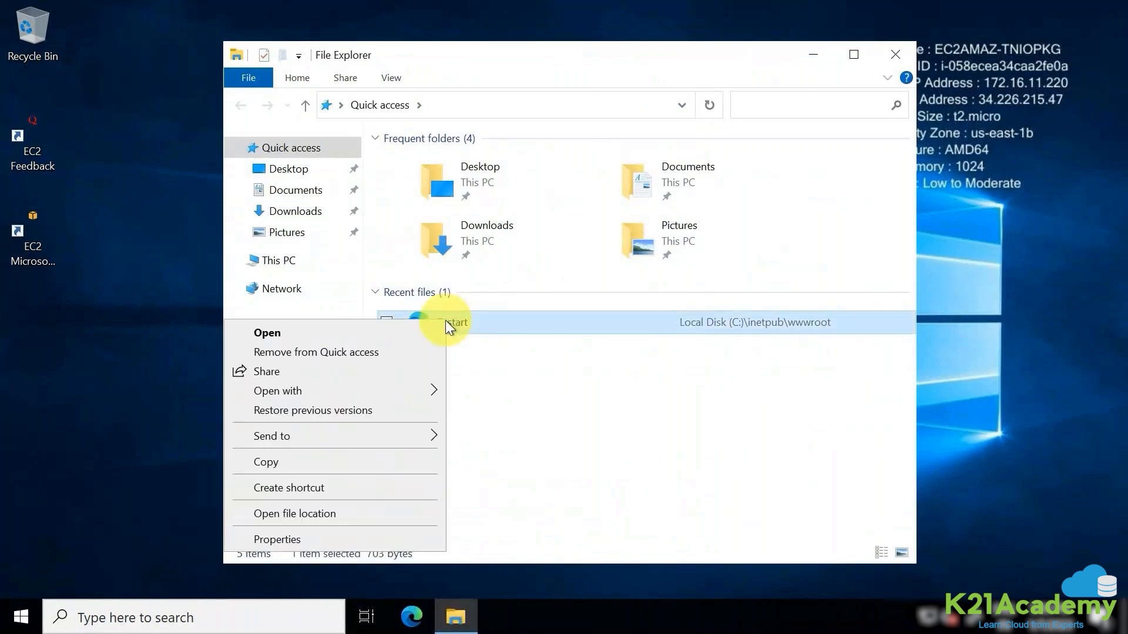
left_click(339, 390)
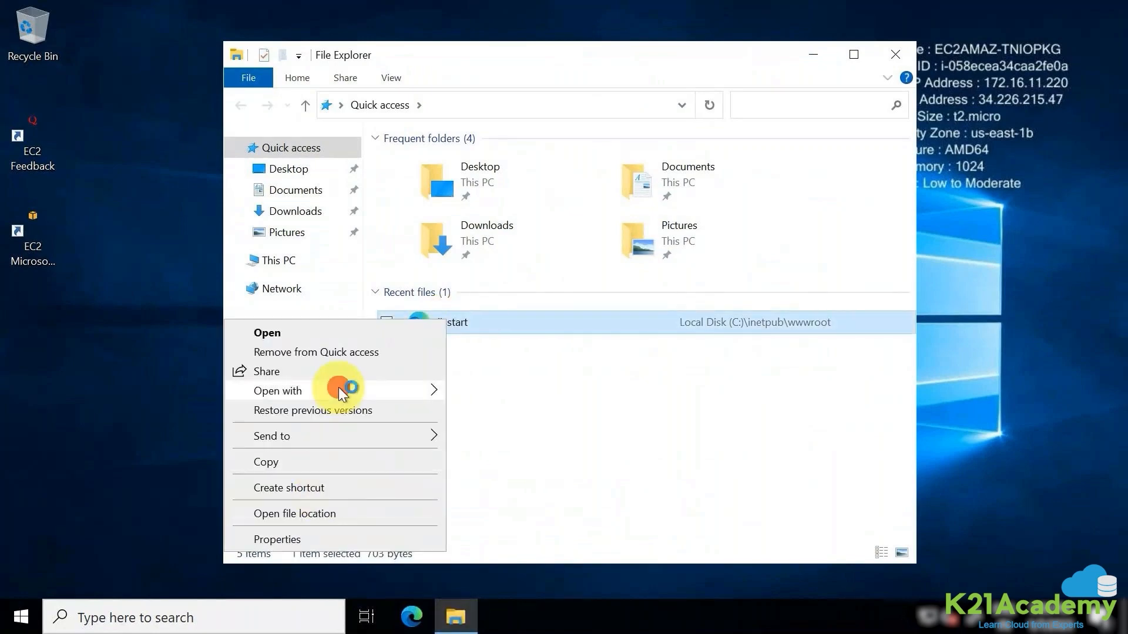
left_click(488, 431)
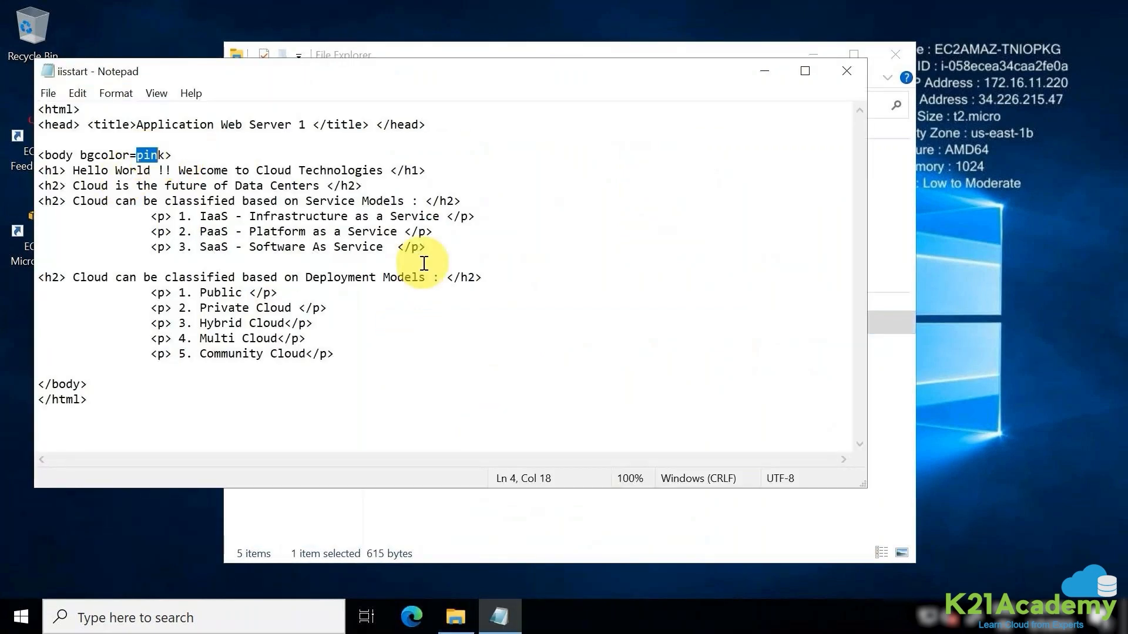
key("BackSpace")
key("Delete")
type("turquoise")
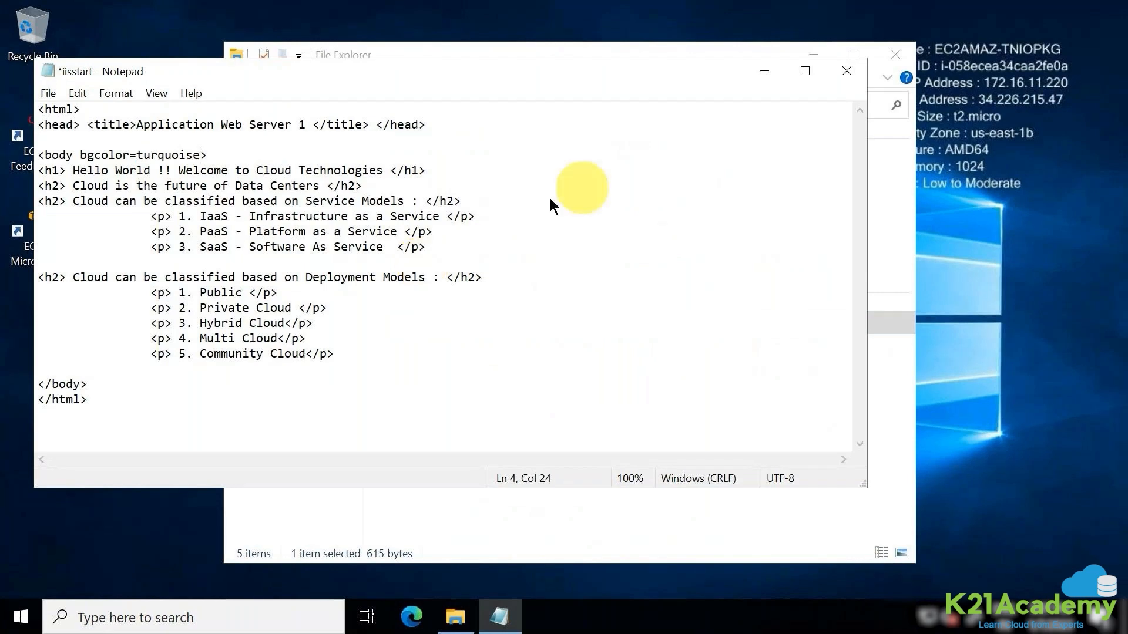
left_click(846, 72)
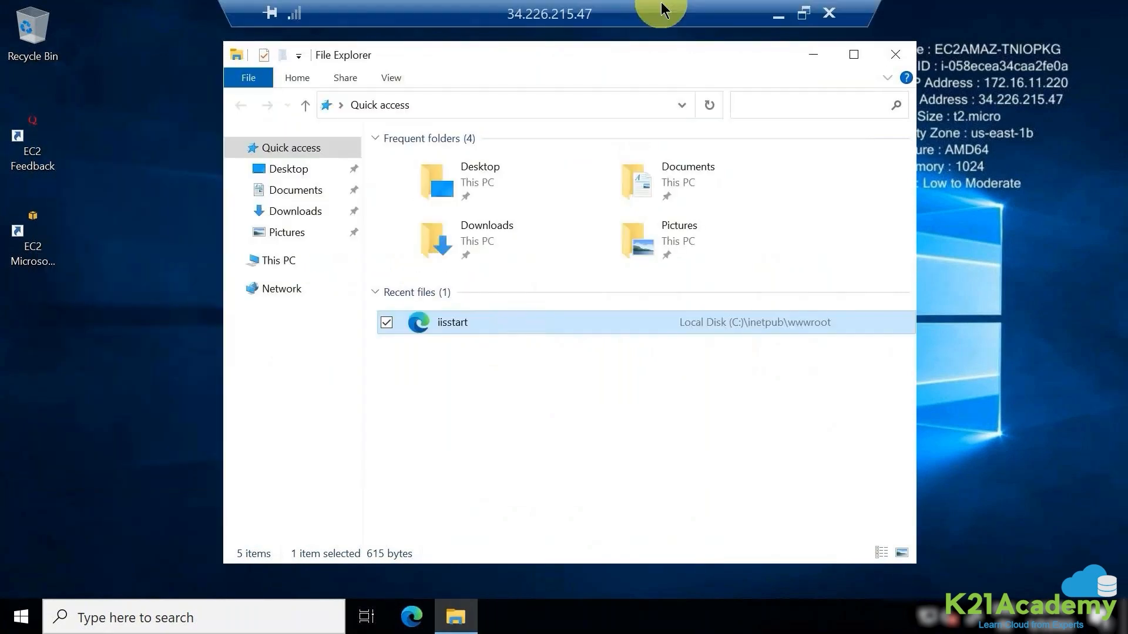
- Reload 34.226.215.47 to show the turquoise page and compare it with the pink server's tab
left_click(778, 18)
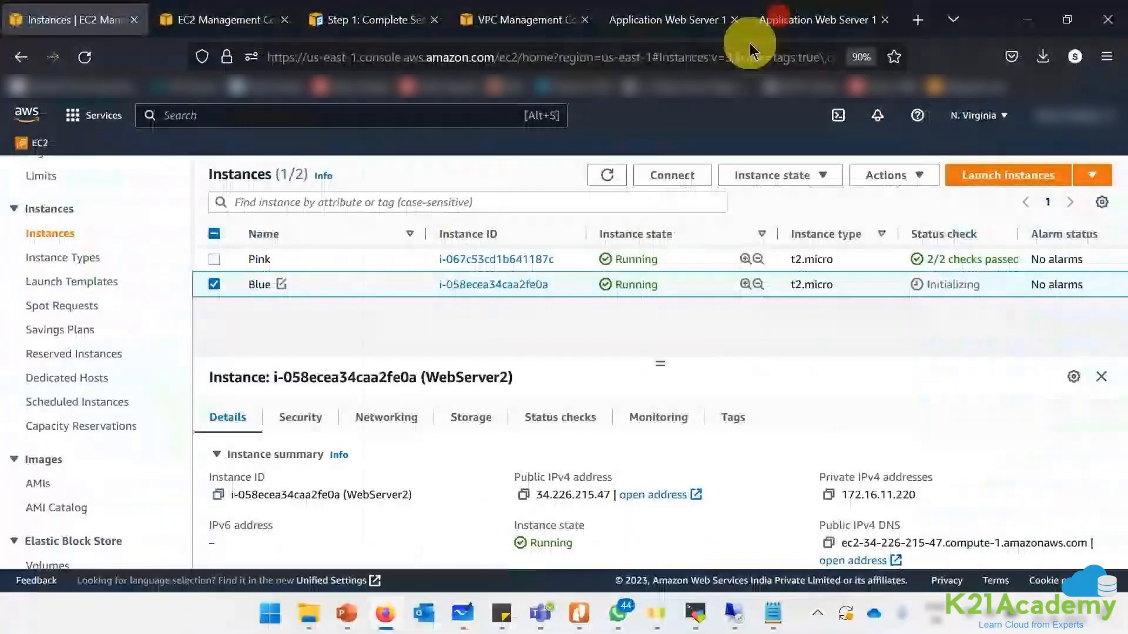
left_click(778, 18)
left_click(755, 52)
key("Return")
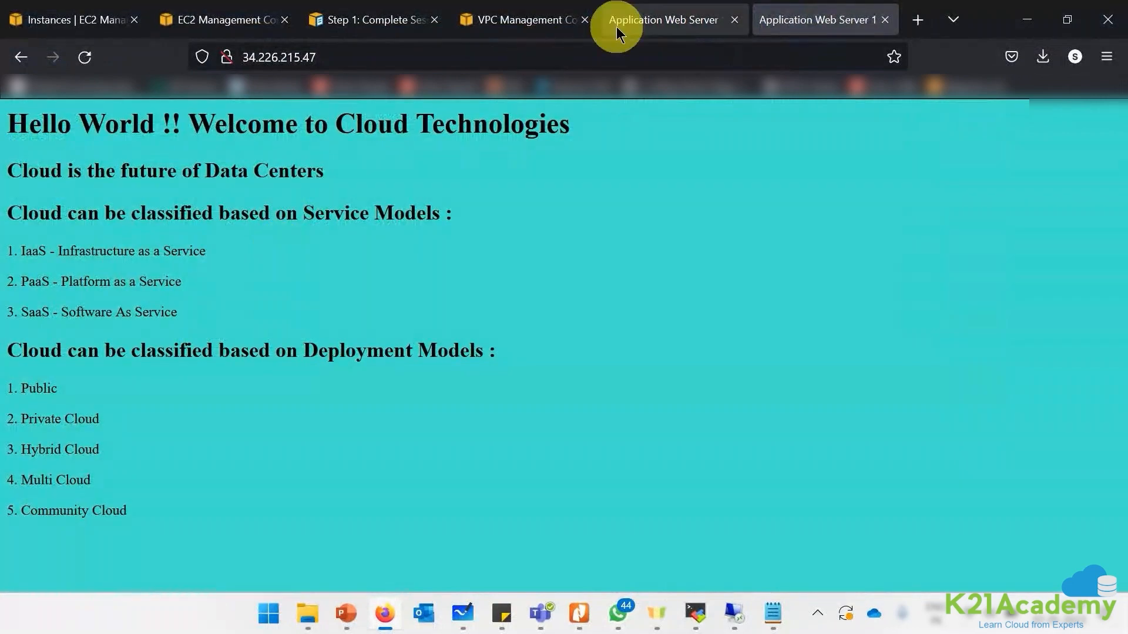
left_click(648, 27)
left_click(788, 23)
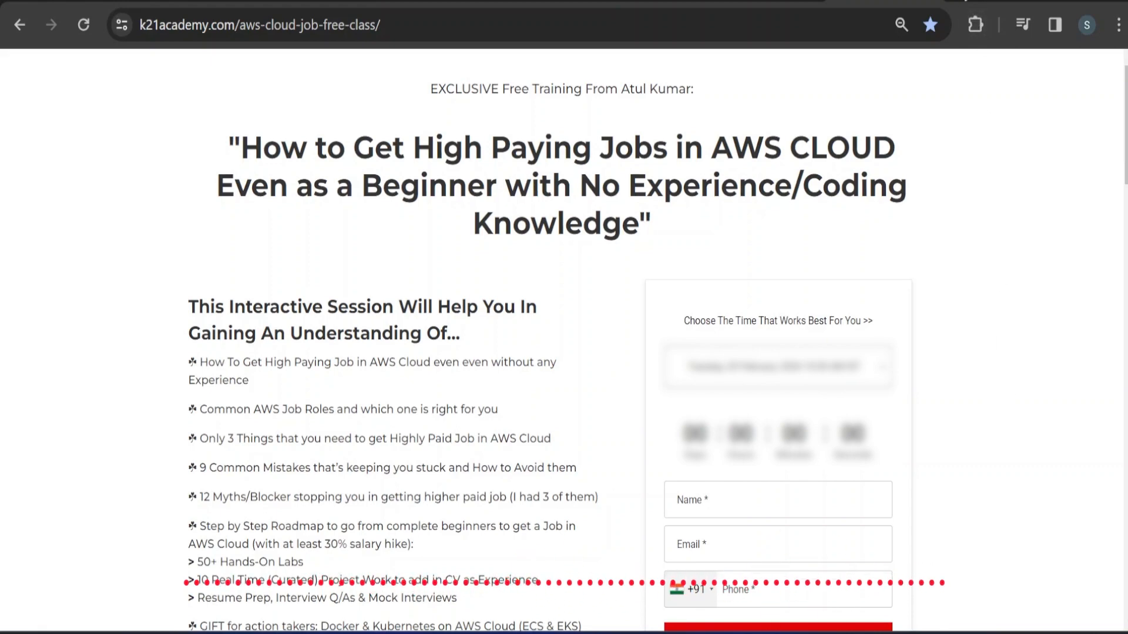
- Load the K21Academy AWS Cloud jobs free class page in a new tab and scroll to its registration form
key("ctrl+t")
type("k21academy")
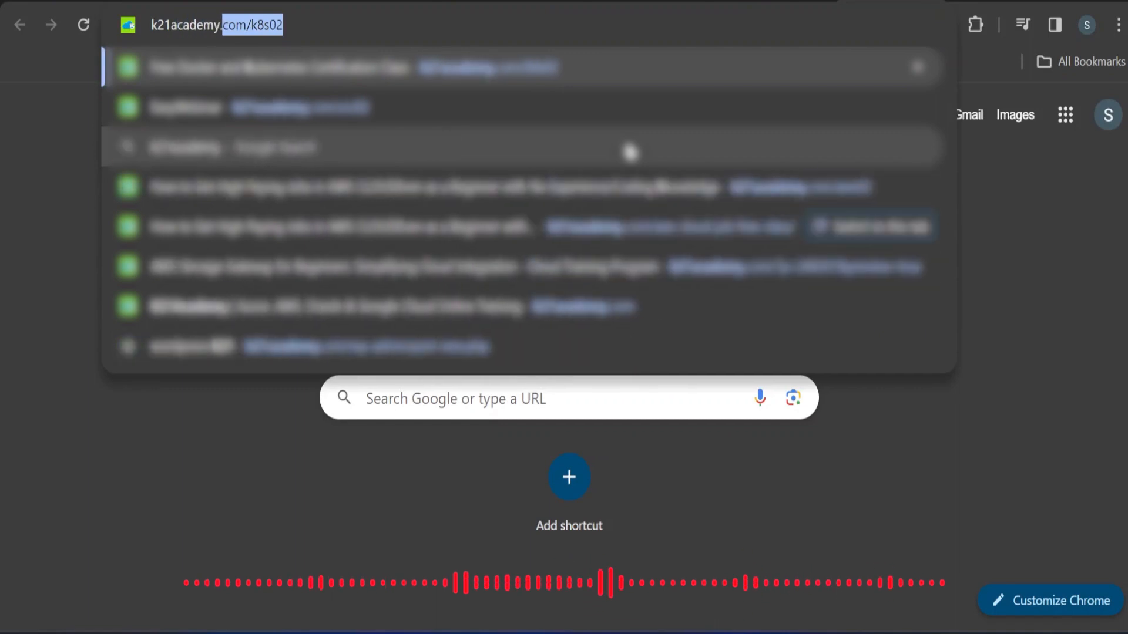
type(".com/aws0")
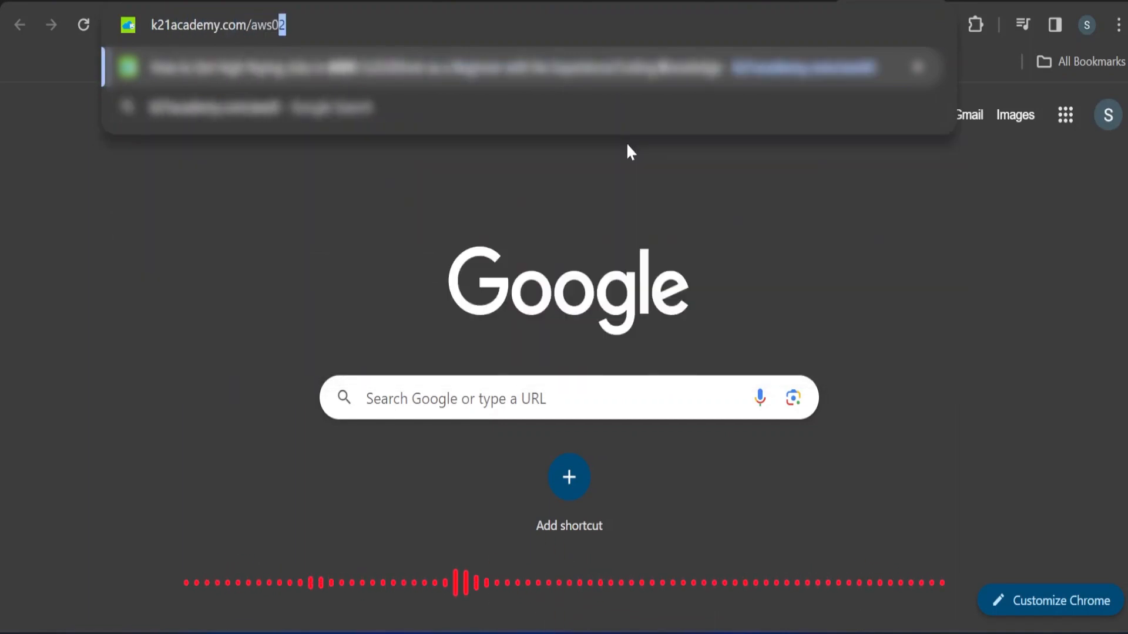
key("Return")
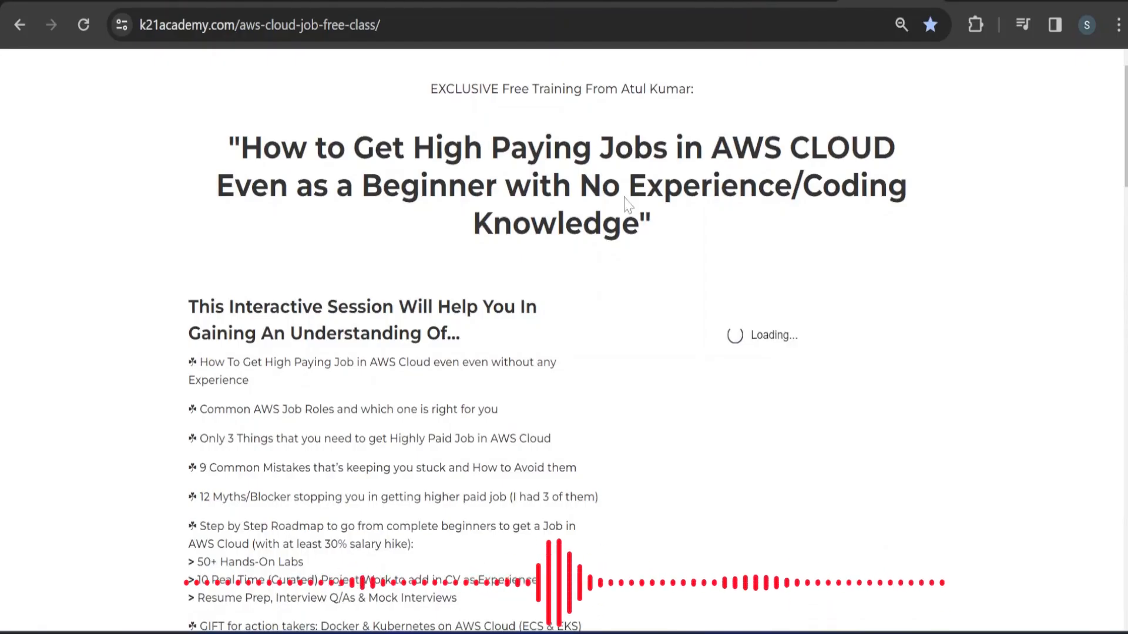
scroll(627, 203, "down", 1)
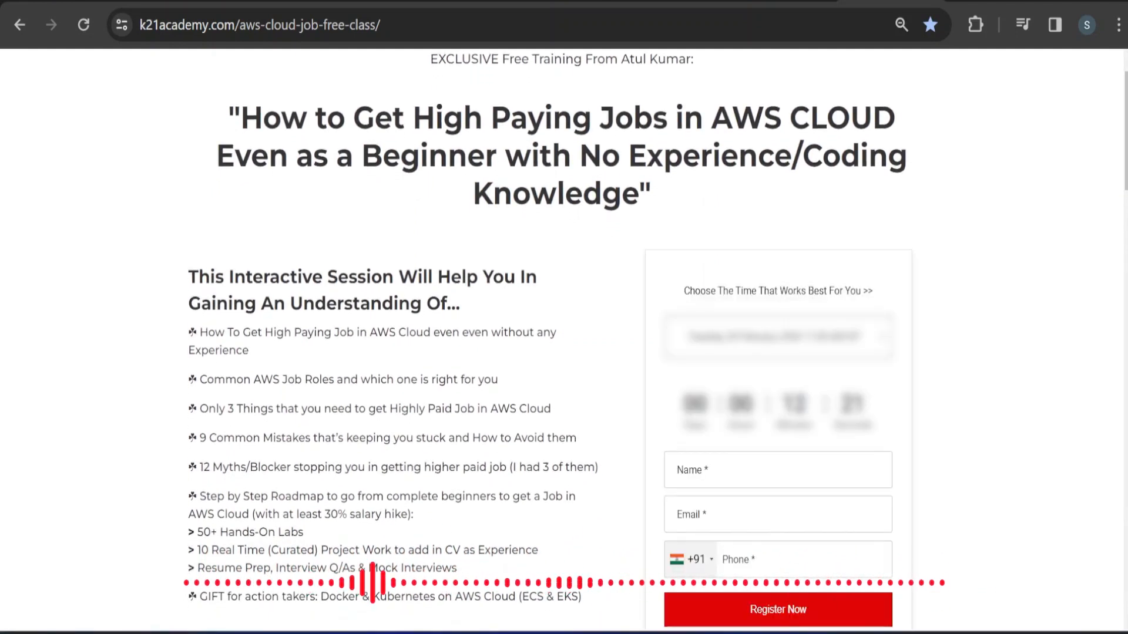
scroll(567, 229, "down", 2)
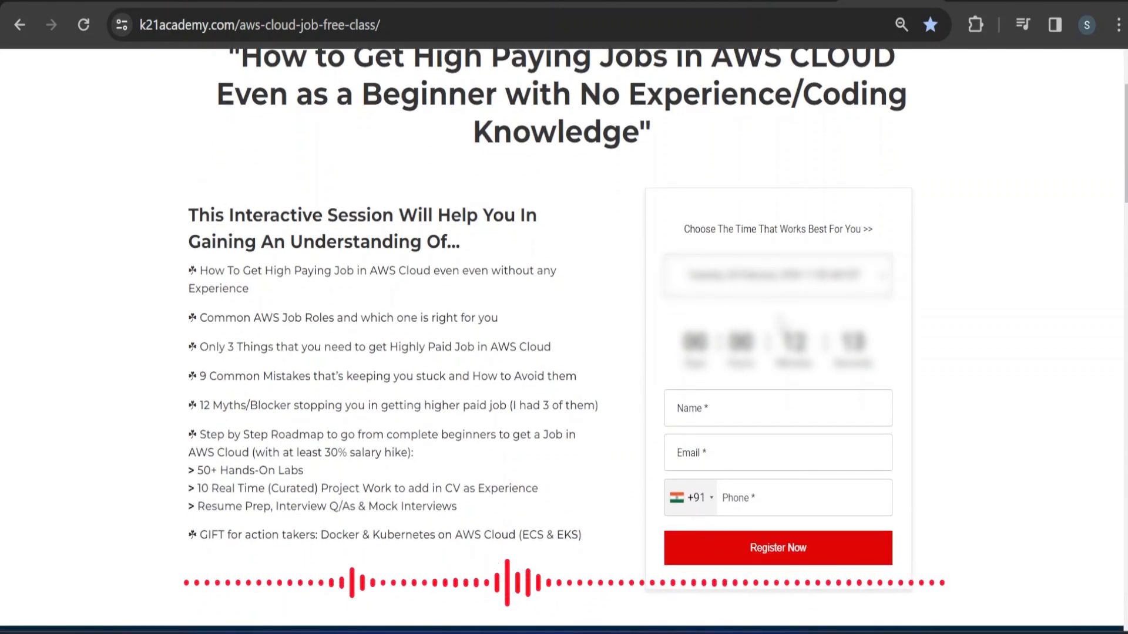
- Choose a later class session time, fill in the name and phone fields, and submit the registration
left_click(833, 294)
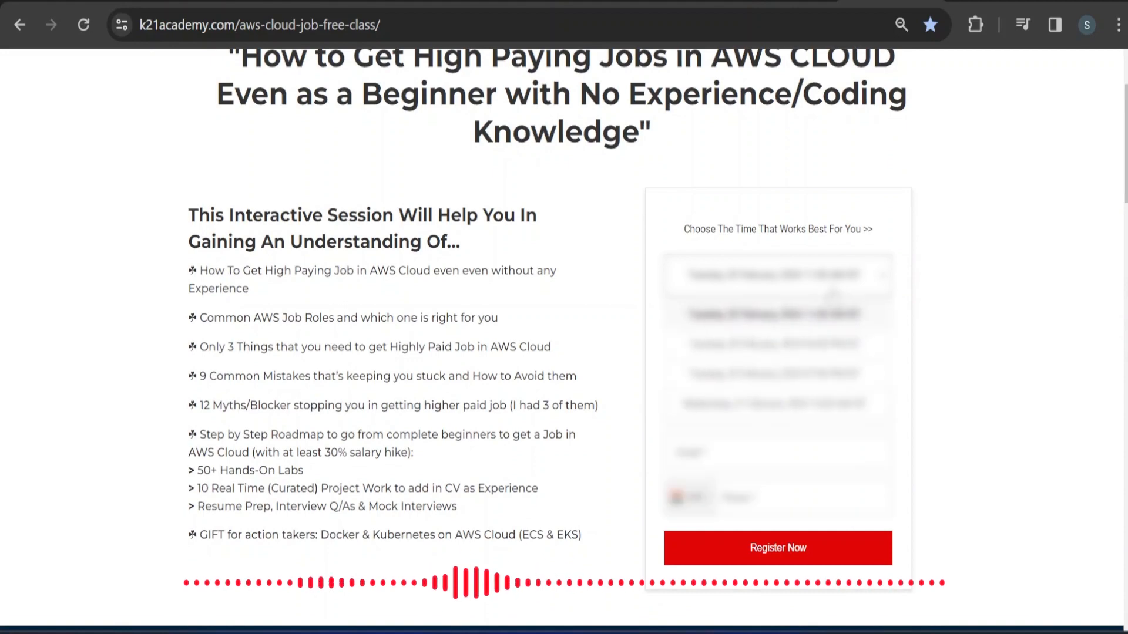
left_click(826, 337)
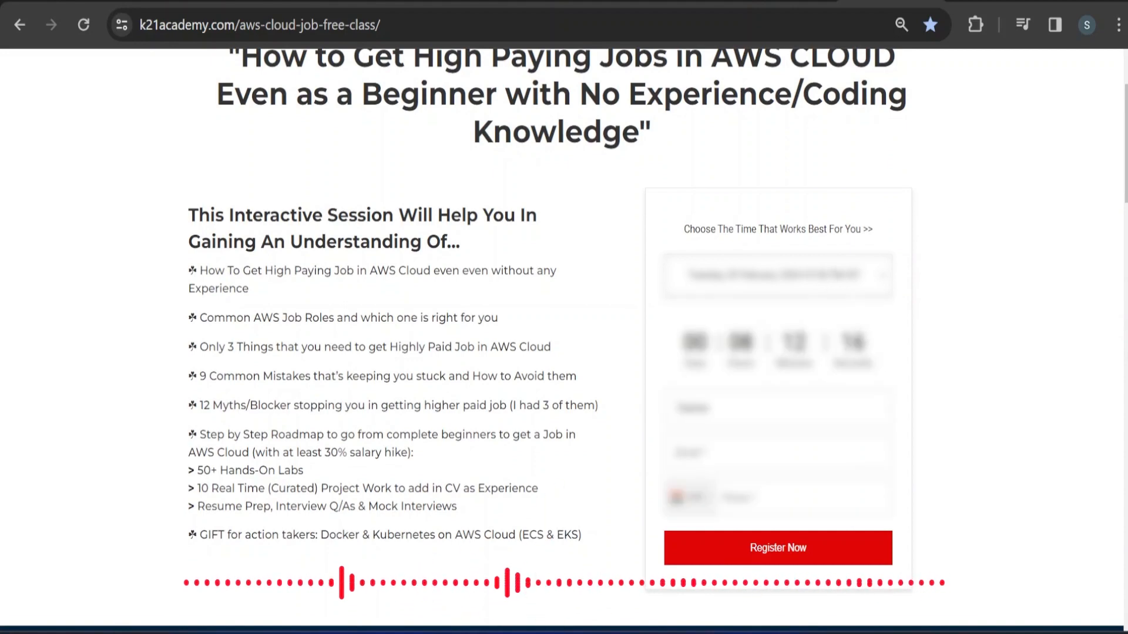
type("sup")
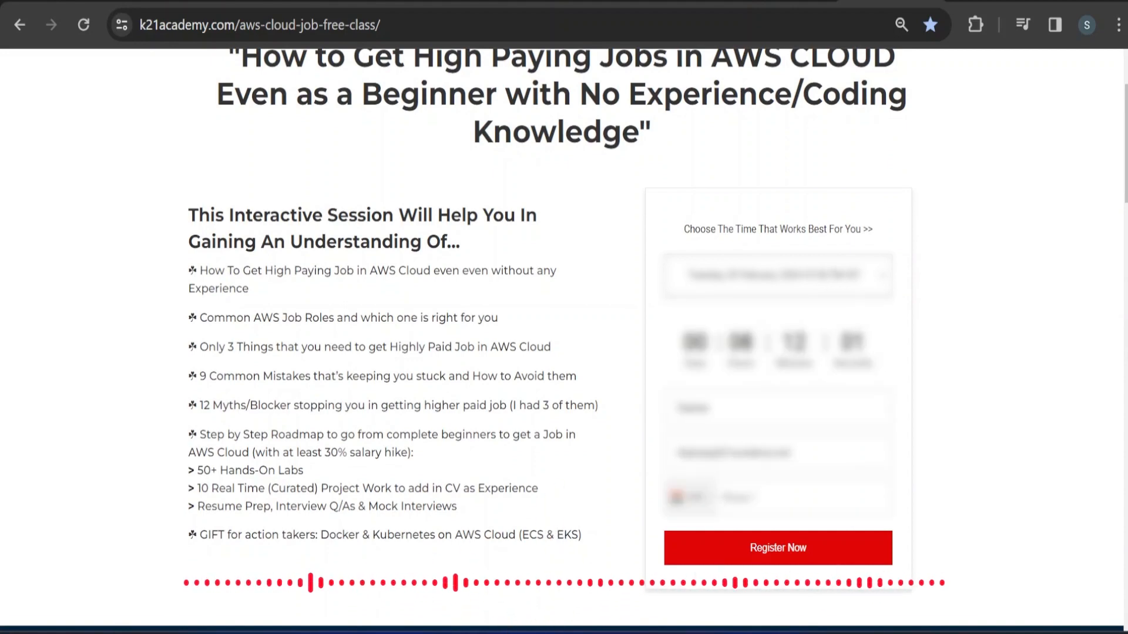
left_click(725, 497)
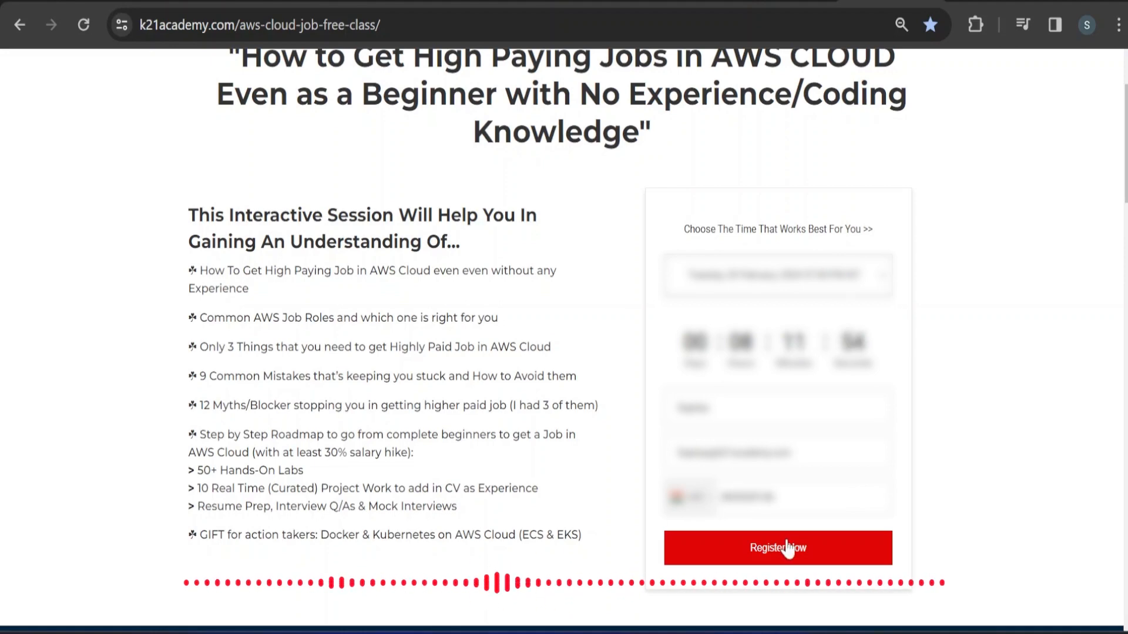
left_click(787, 549)
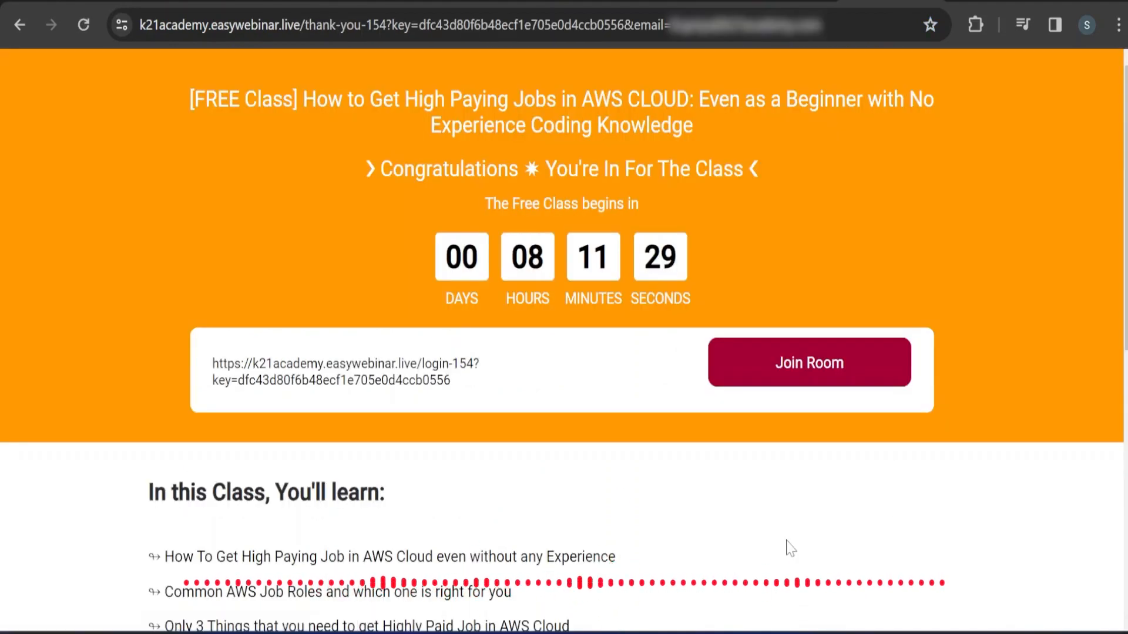